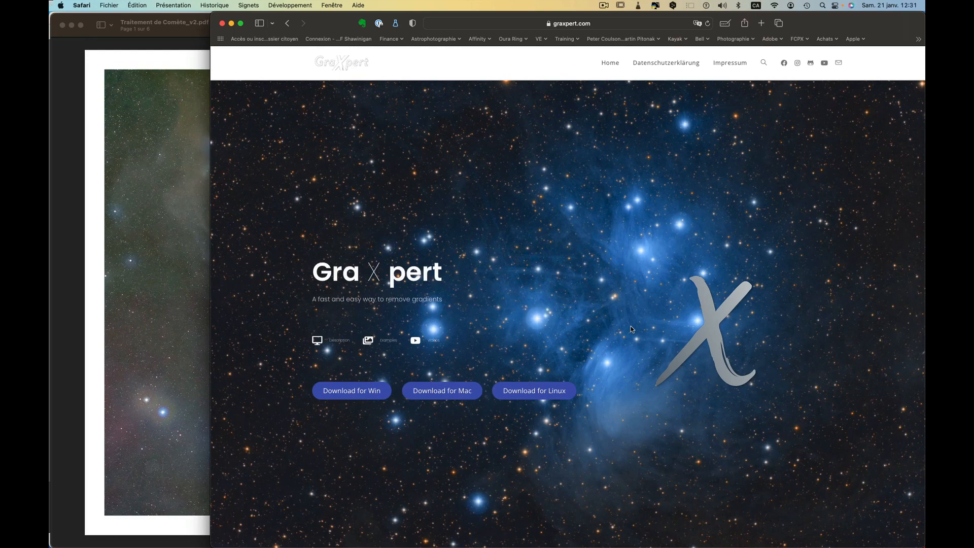
# Consult the comet processing checklist in the PDF and switch to PixInsight
pyautogui.press('super+Tab')
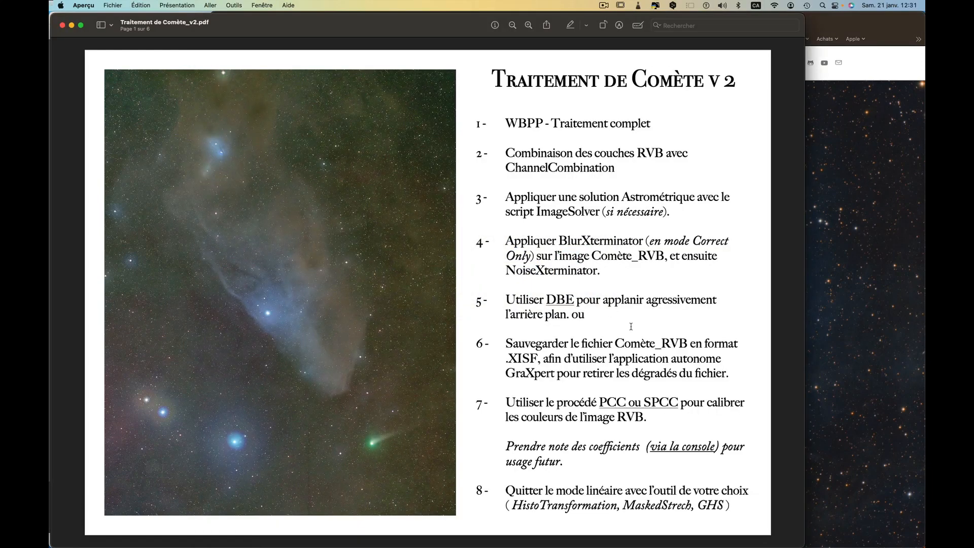
pyautogui.press('super+Tab')
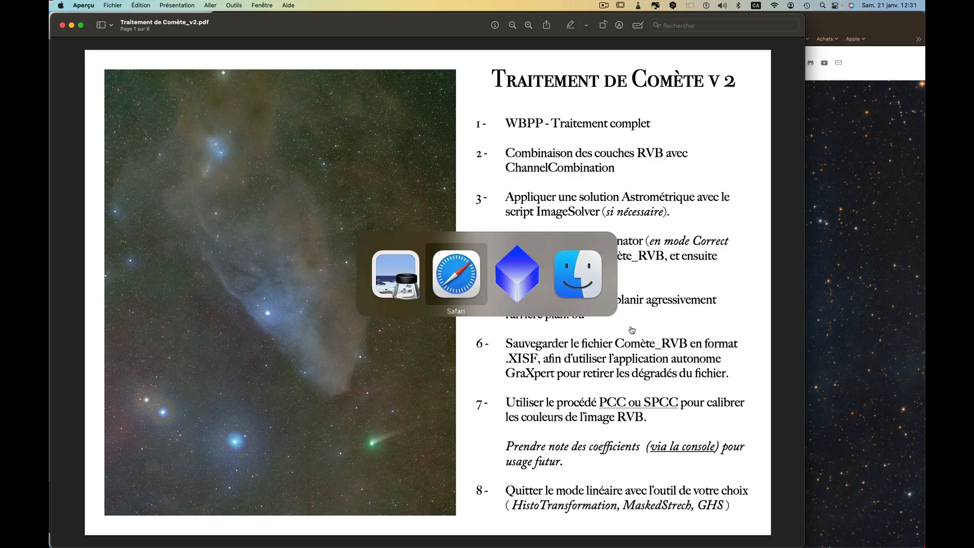
pyautogui.press('Tab')
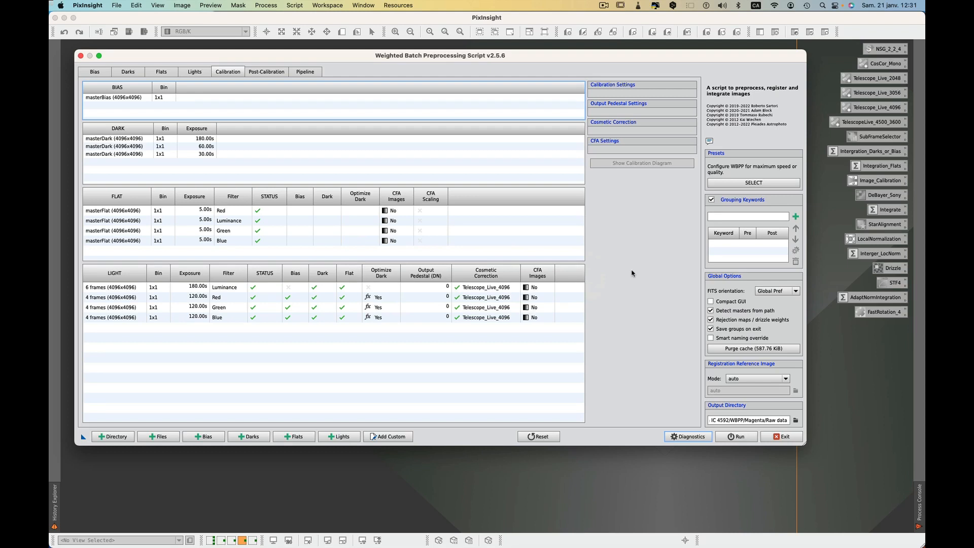
# Review the loaded bias, dark, flat and light frames and the post-calibration groups in the Weighted Batch Preprocessing Script
pyautogui.click(105, 72)
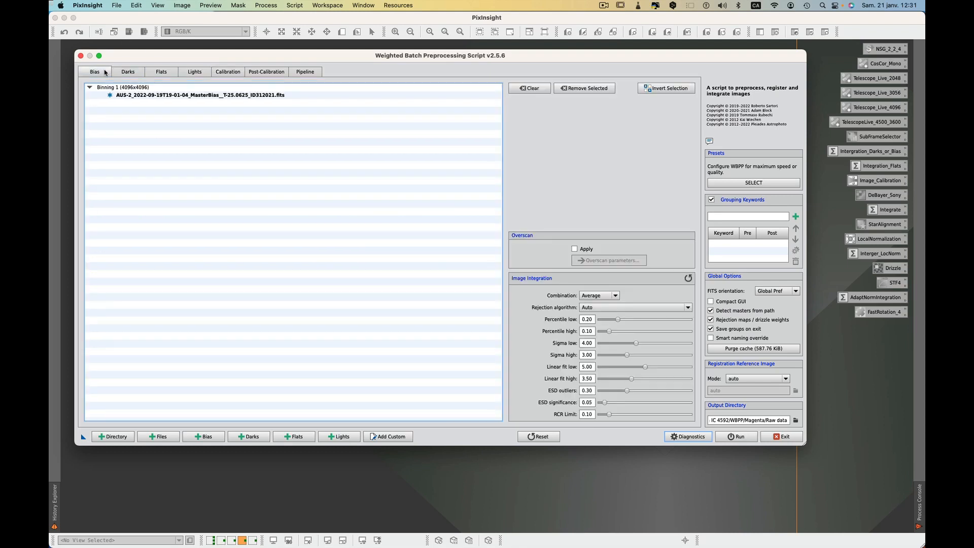
pyautogui.click(136, 74)
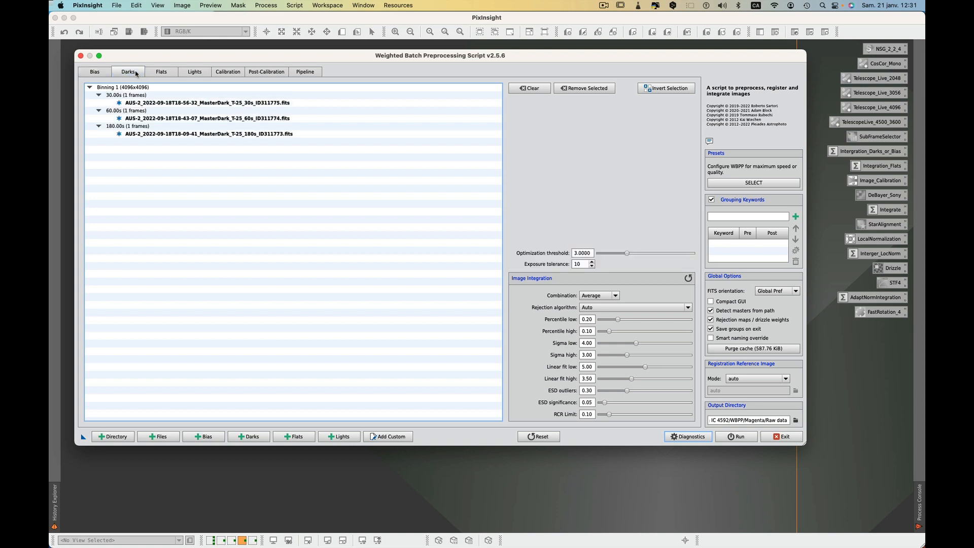
pyautogui.click(161, 73)
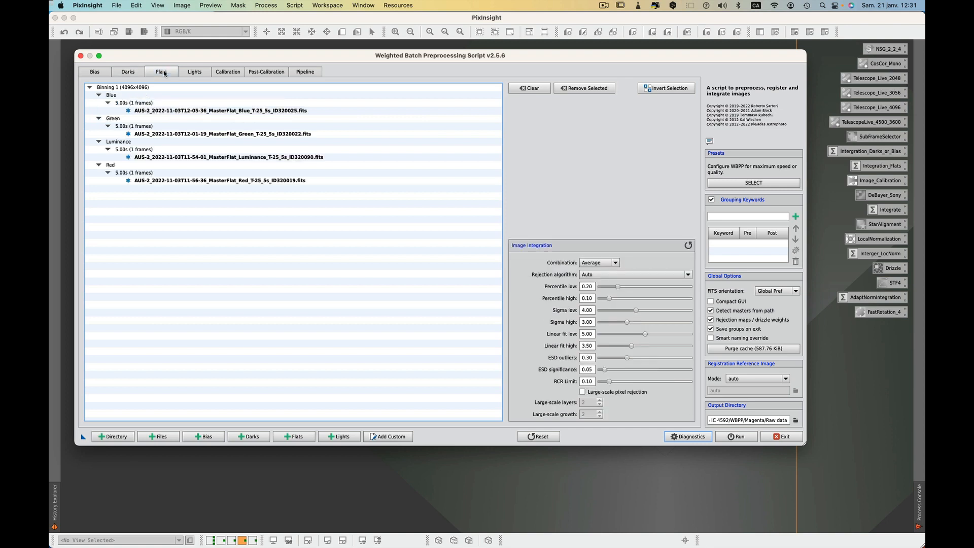
pyautogui.click(194, 72)
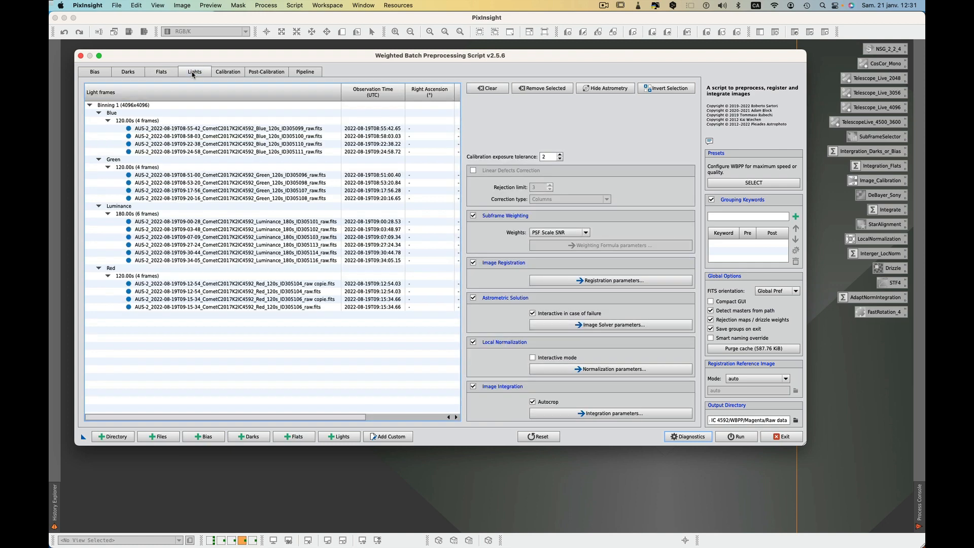
pyautogui.click(225, 334)
pyautogui.click(276, 74)
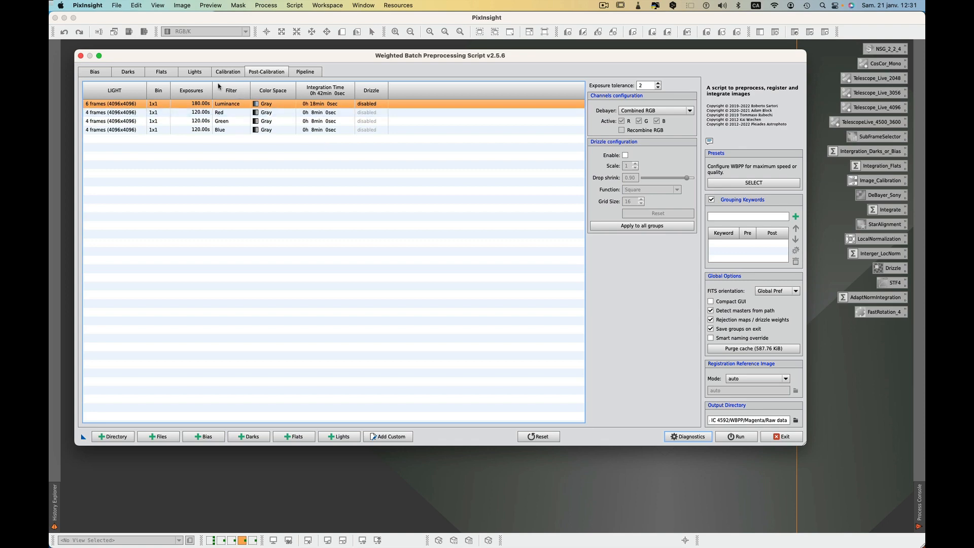
# Inspect the Subframe Weighting choices for the light frames and keep PSF Scale SNR
pyautogui.click(203, 74)
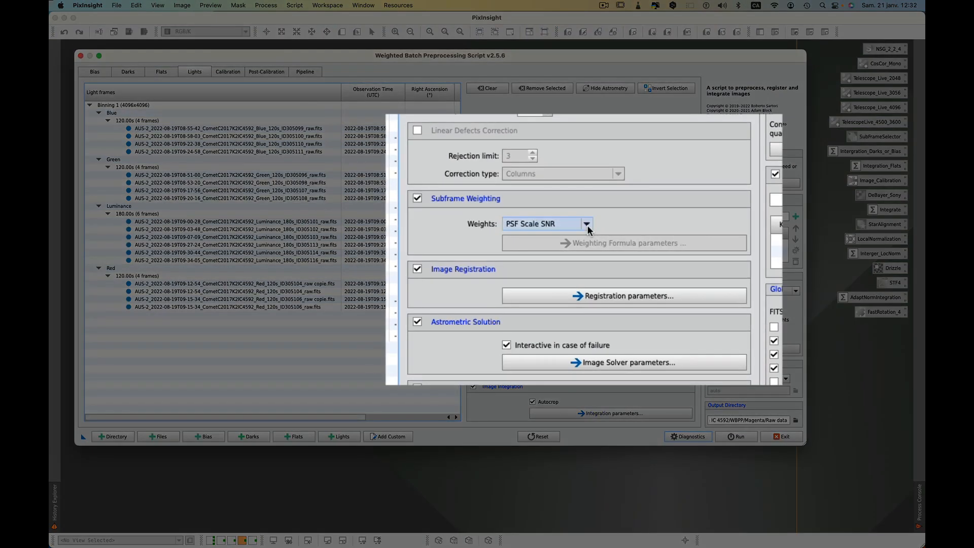
pyautogui.click(586, 232)
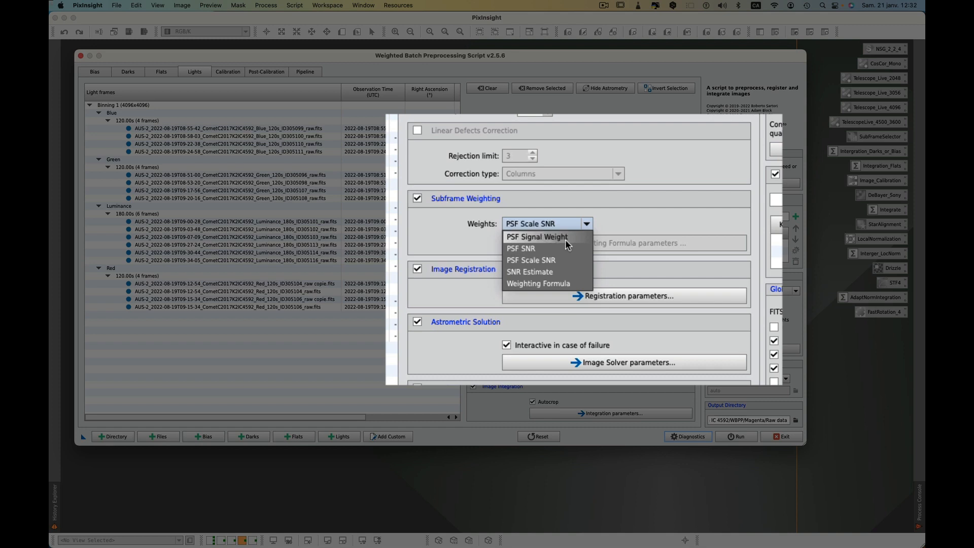
pyautogui.click(619, 227)
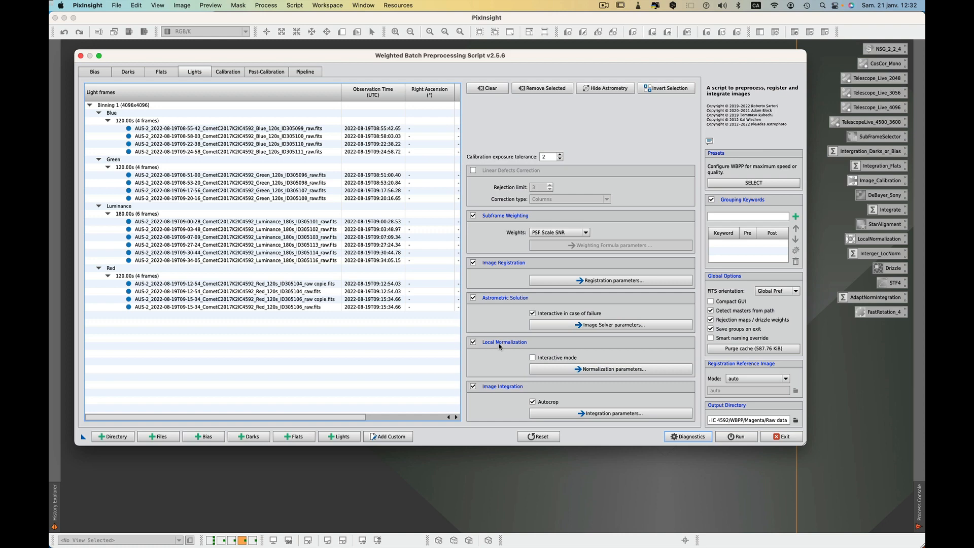
# Set the maximum integrated frames to 20 in the light frames' Local Normalization parameters
pyautogui.click(607, 370)
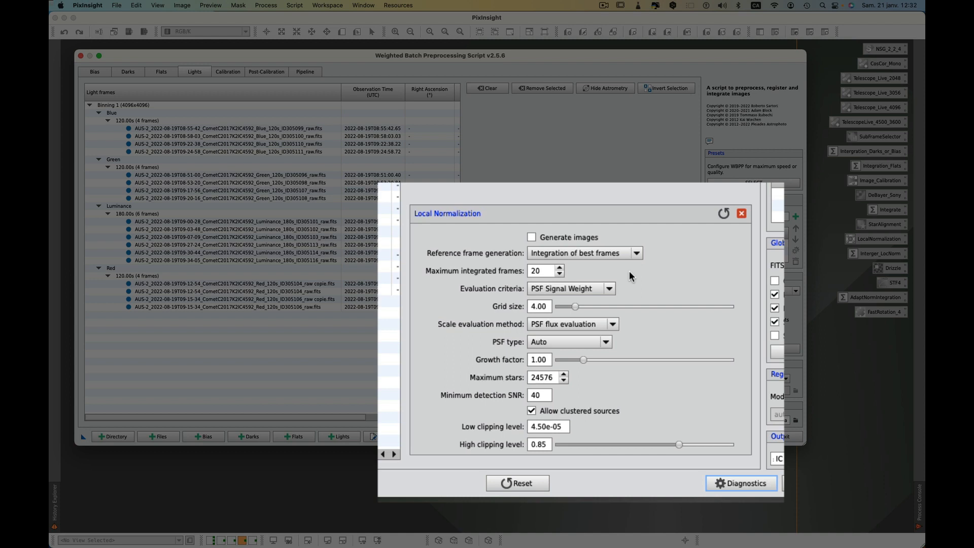
pyautogui.doubleClick(537, 271)
pyautogui.write('2')
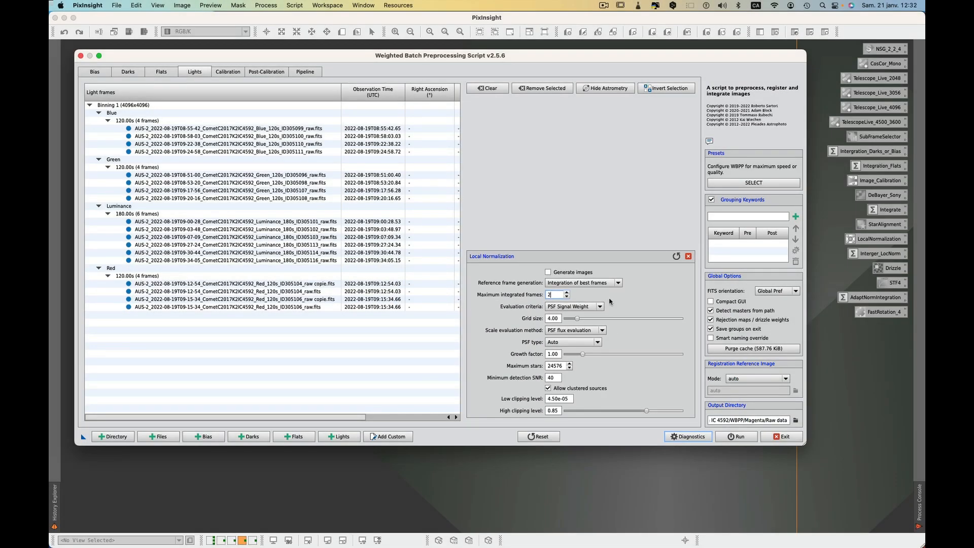
pyautogui.write('0')
pyautogui.click(688, 256)
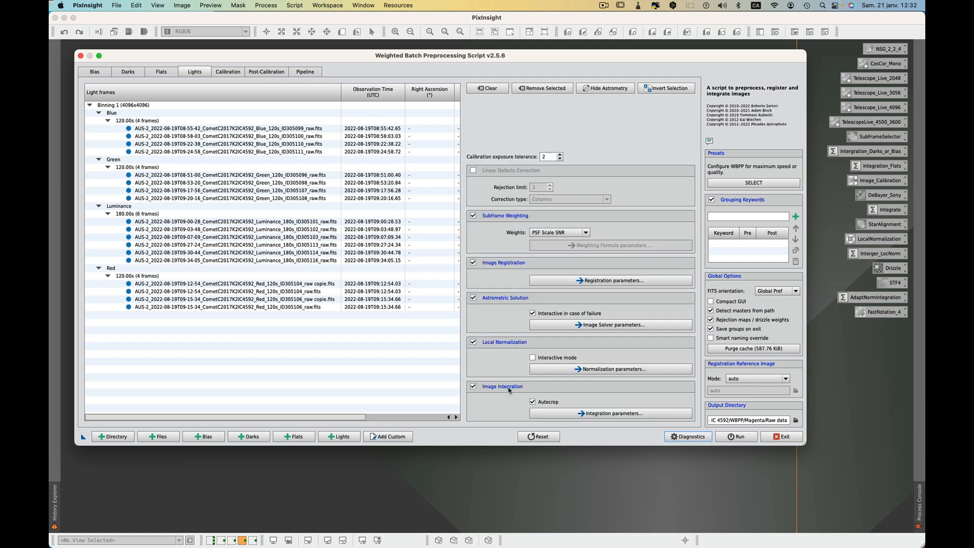
# Review the Image Integration parameters for the light frames, in particular the minimum weight
pyautogui.click(590, 414)
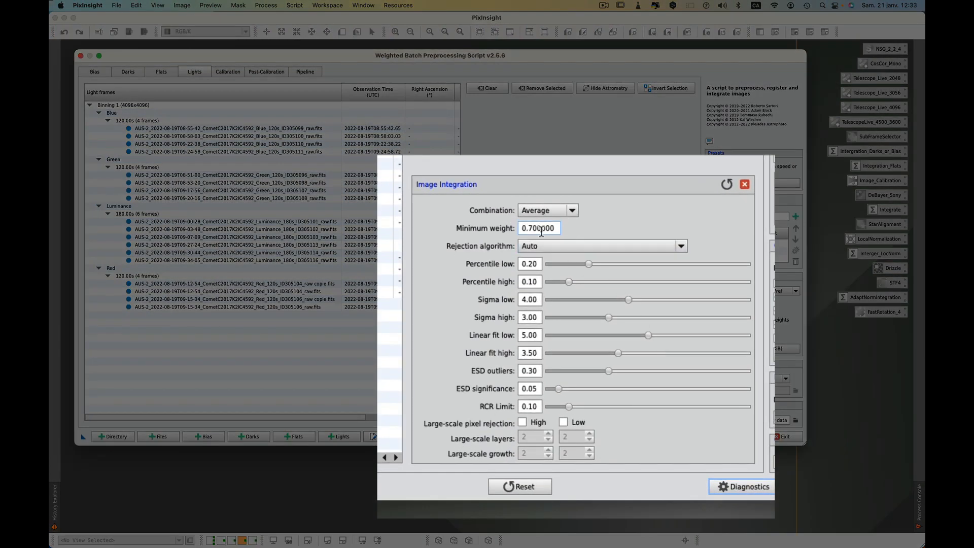
pyautogui.moveTo(595, 224)
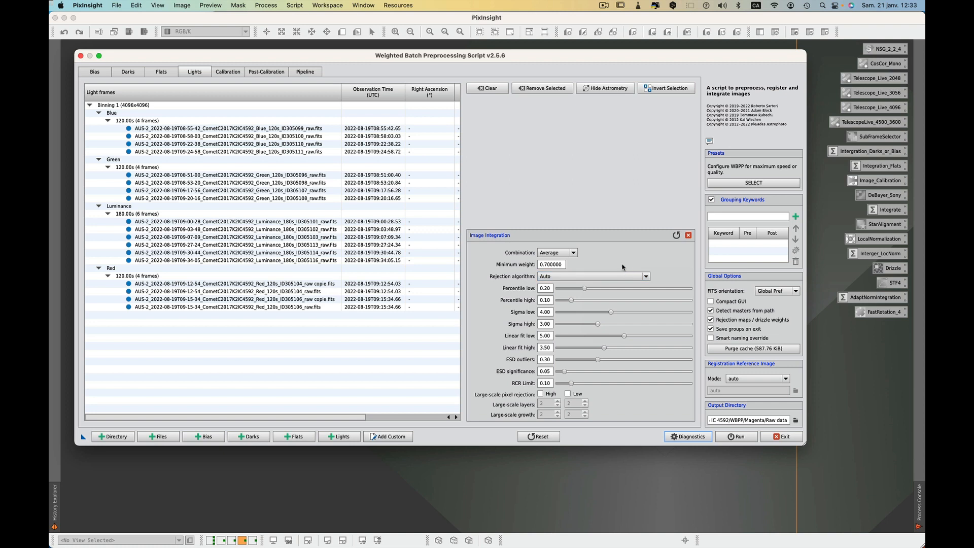
pyautogui.click(689, 236)
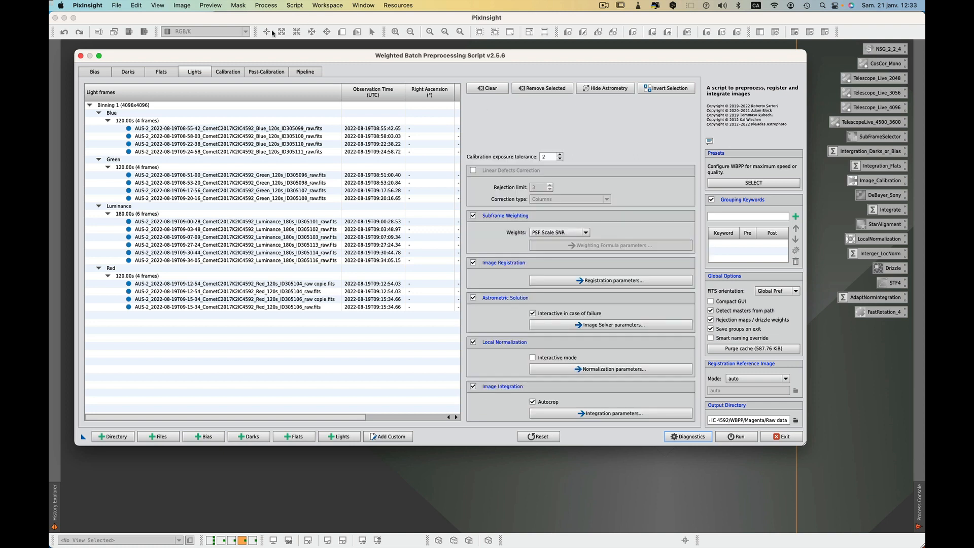
# Examine the calibration settings of the Luminance and Red light groups and check the script's diagnostic messages
pyautogui.click(236, 66)
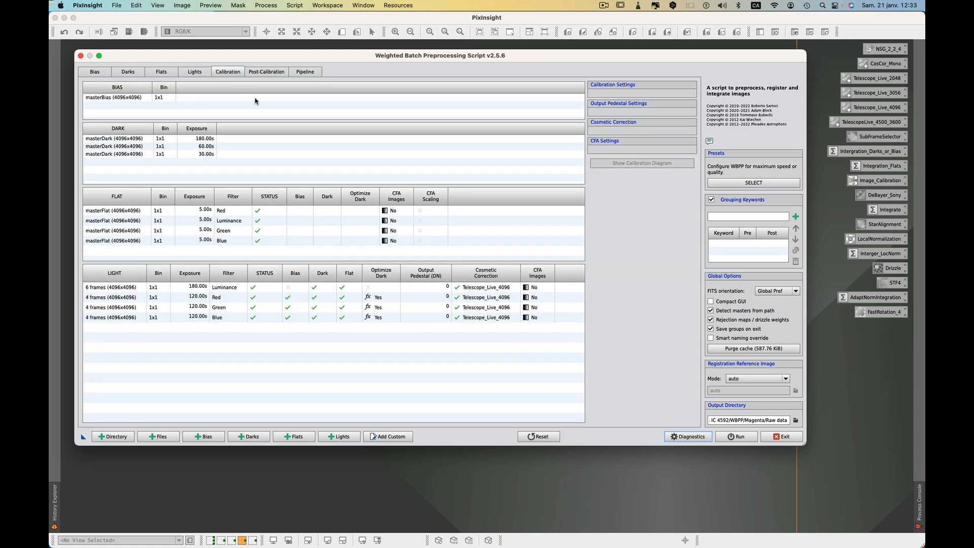
pyautogui.click(561, 288)
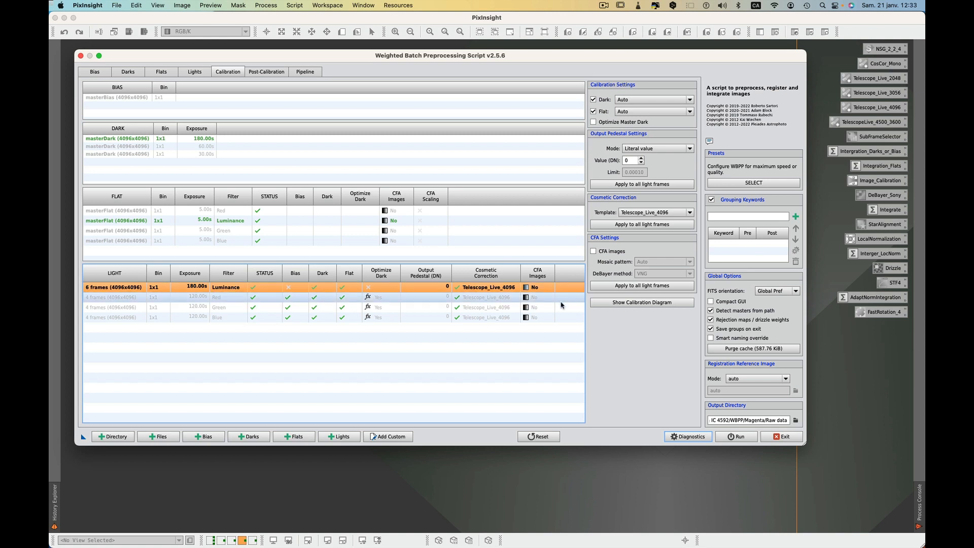
pyautogui.click(559, 299)
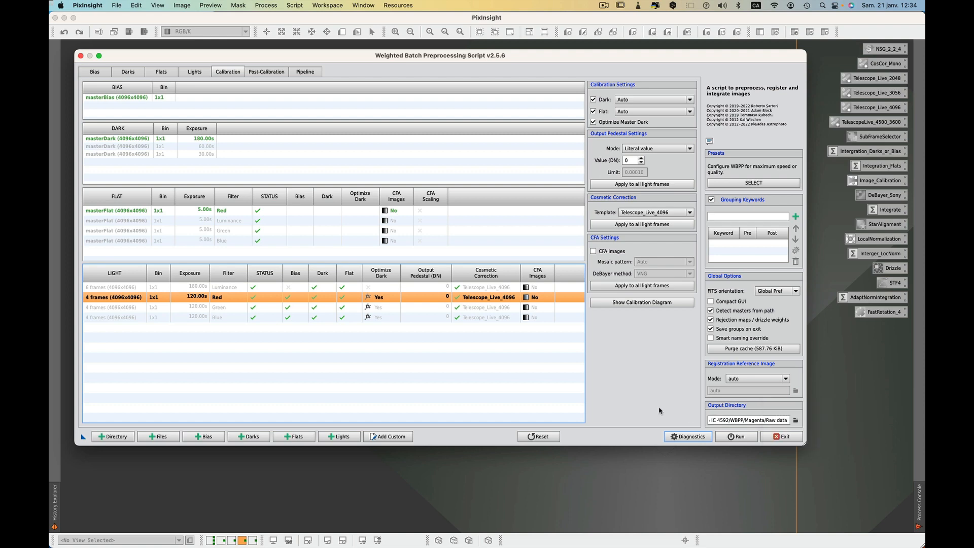
pyautogui.click(691, 440)
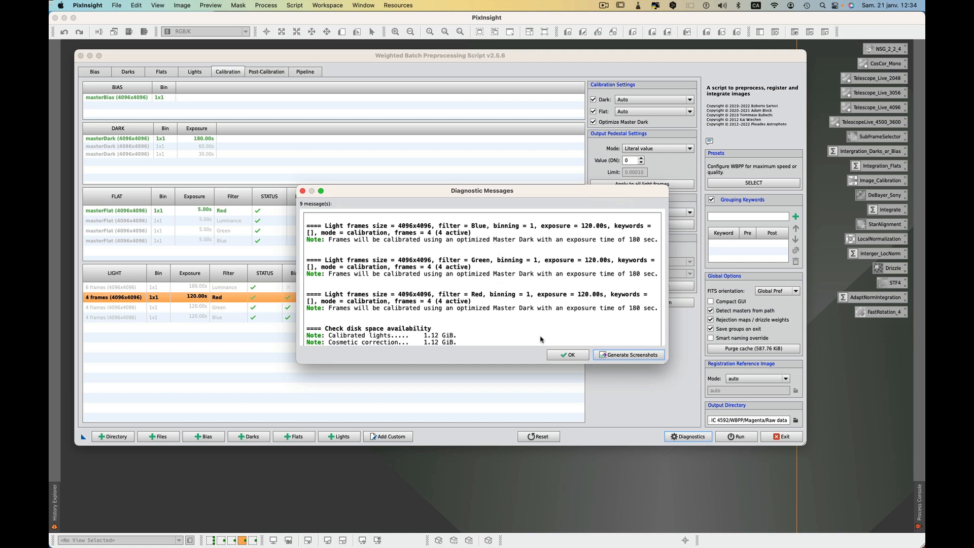
pyautogui.click(574, 358)
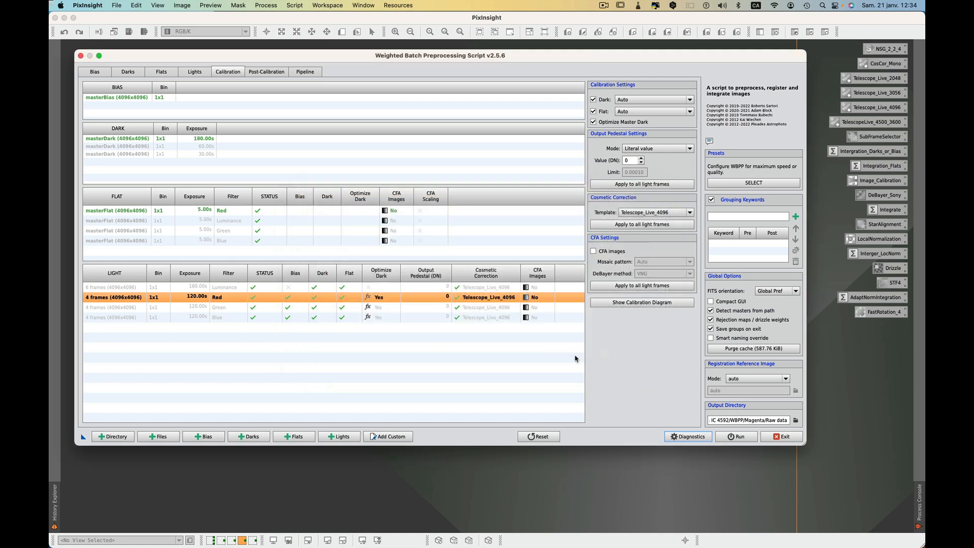
# Run the full batch preprocessing of the frames and exit the script
pyautogui.click(738, 438)
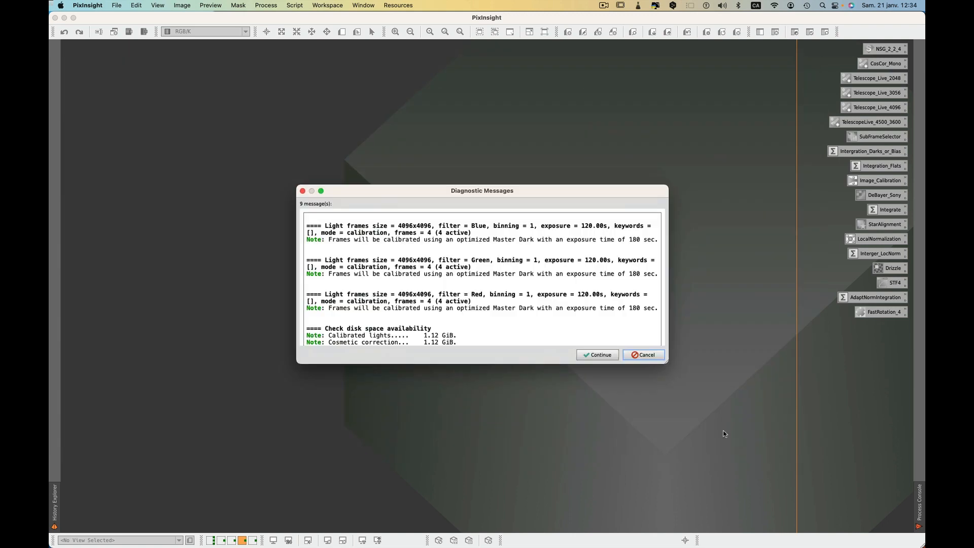
pyautogui.click(606, 358)
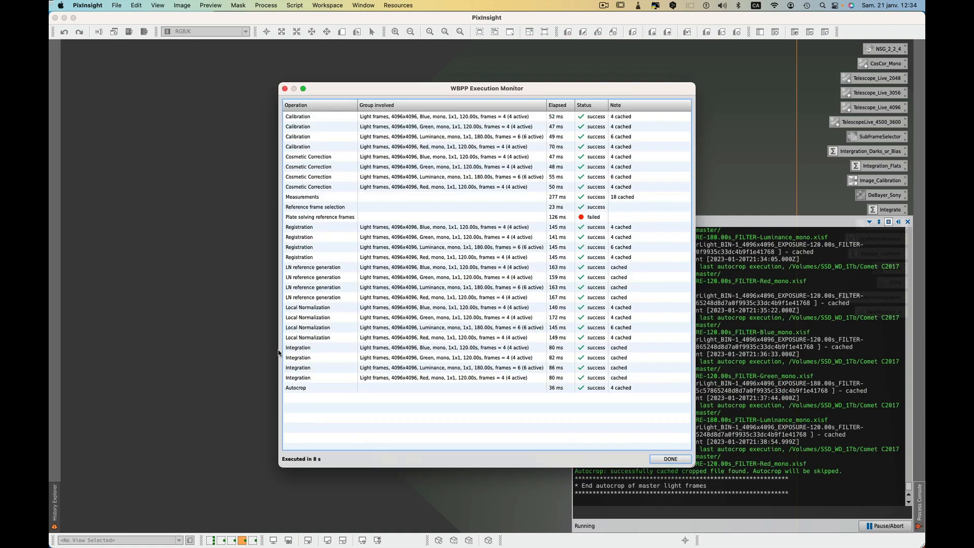
pyautogui.click(662, 459)
pyautogui.click(642, 355)
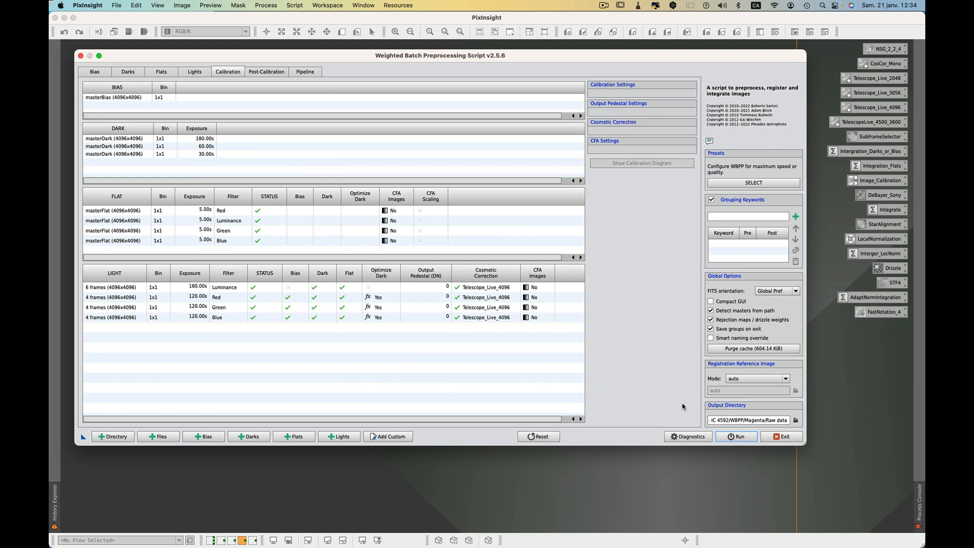
pyautogui.click(783, 436)
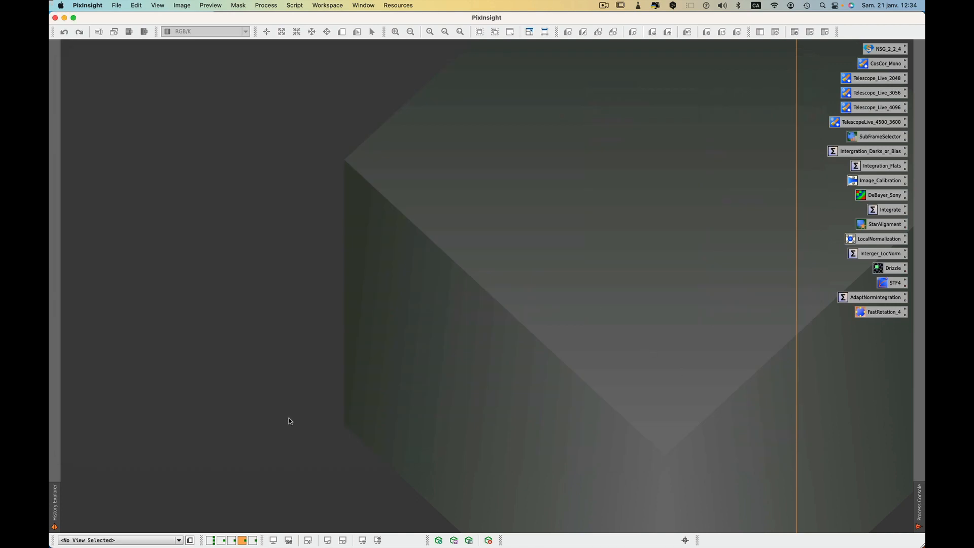
# Restore the C2017_RVB image in the Flux_Couleurs workspace and reposition its window
pyautogui.click(210, 541)
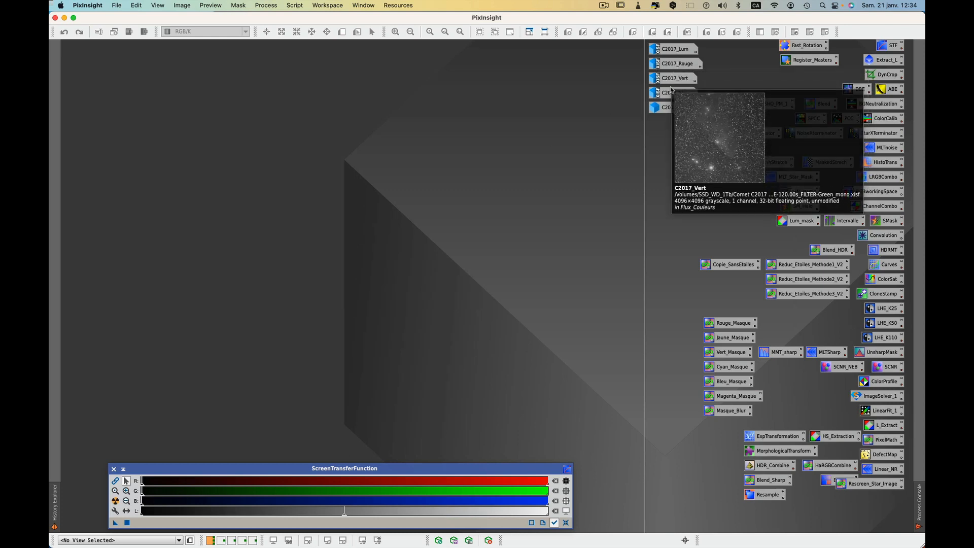
pyautogui.moveTo(670, 94)
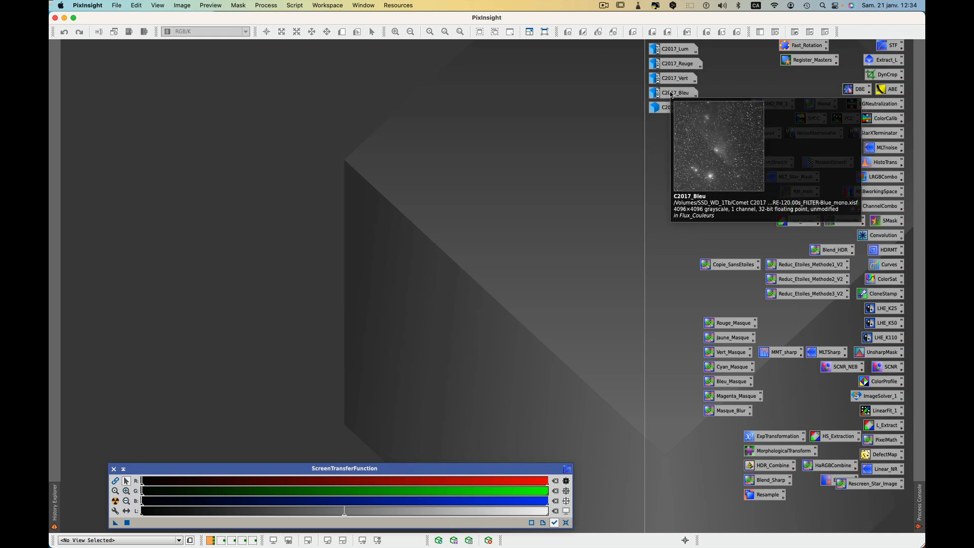
pyautogui.moveTo(675, 112)
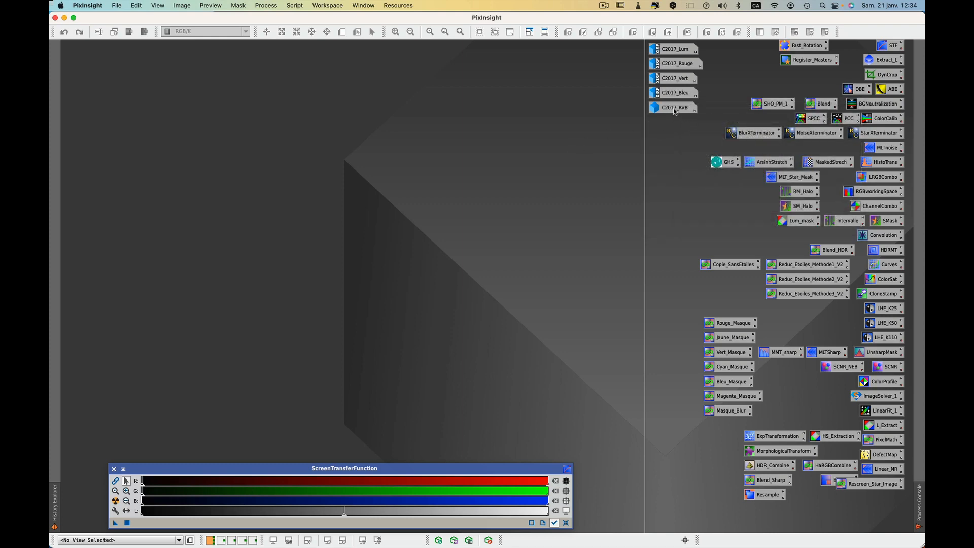
pyautogui.doubleClick(675, 110)
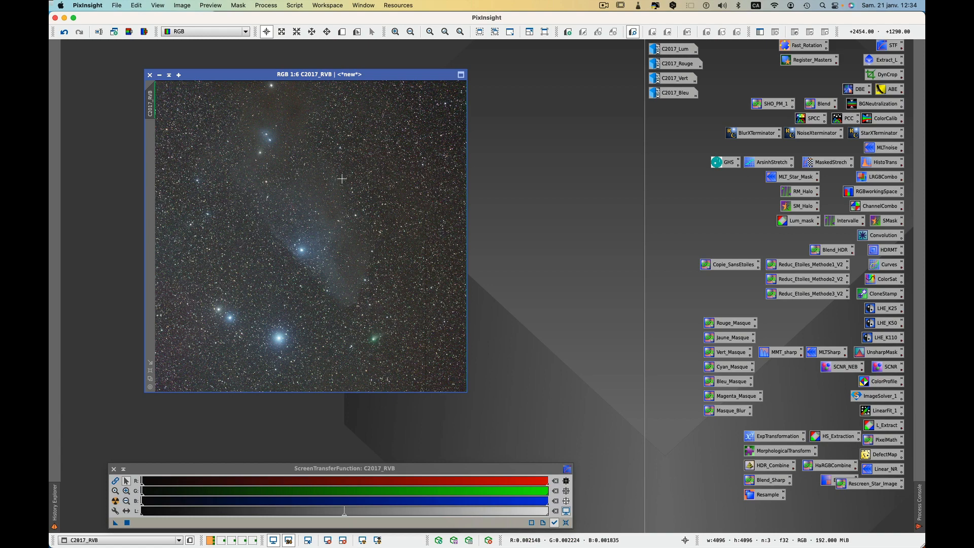
pyautogui.moveTo(363, 72); pyautogui.dragTo(352, 57)
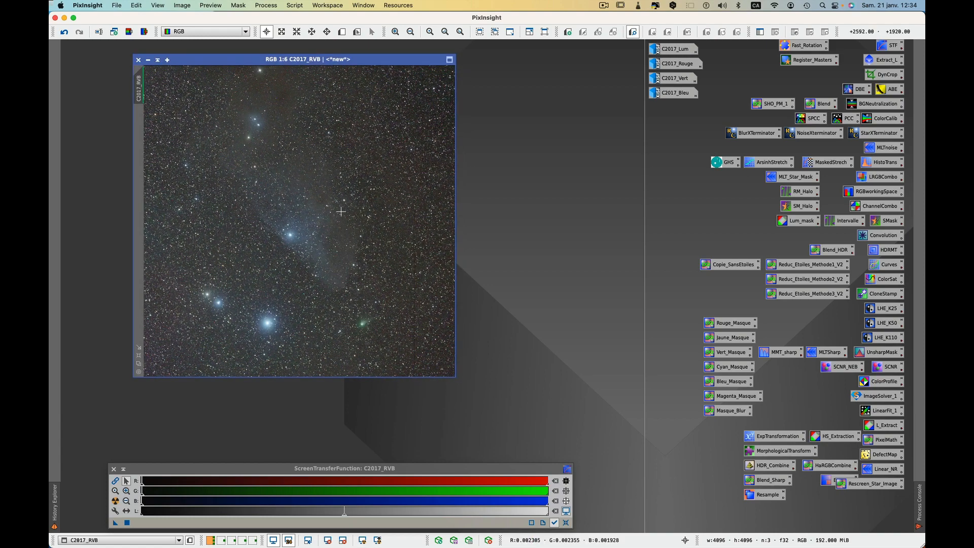
# Consult the comet processing checklist and open the FITS header of the C2017_RVB image
pyautogui.press('super+Tab')
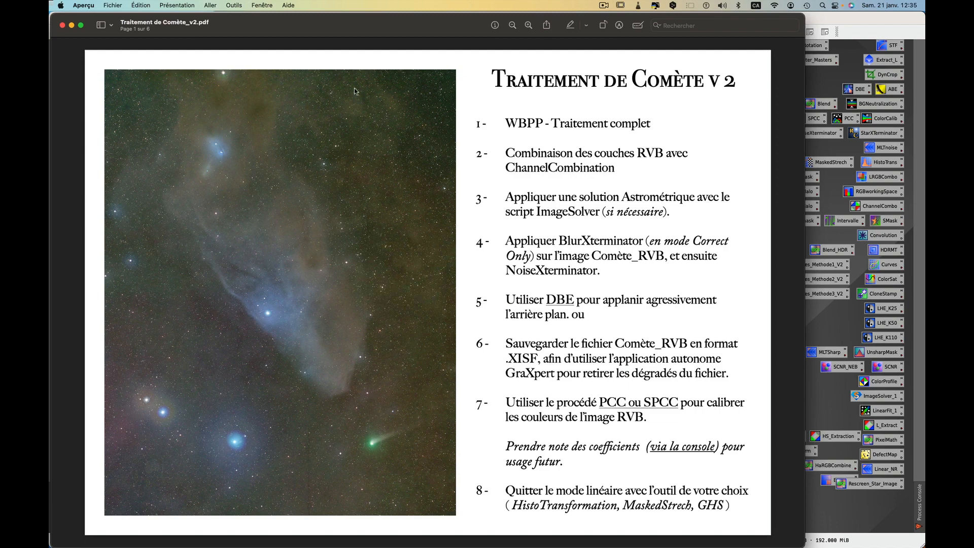
pyautogui.press('super+Tab')
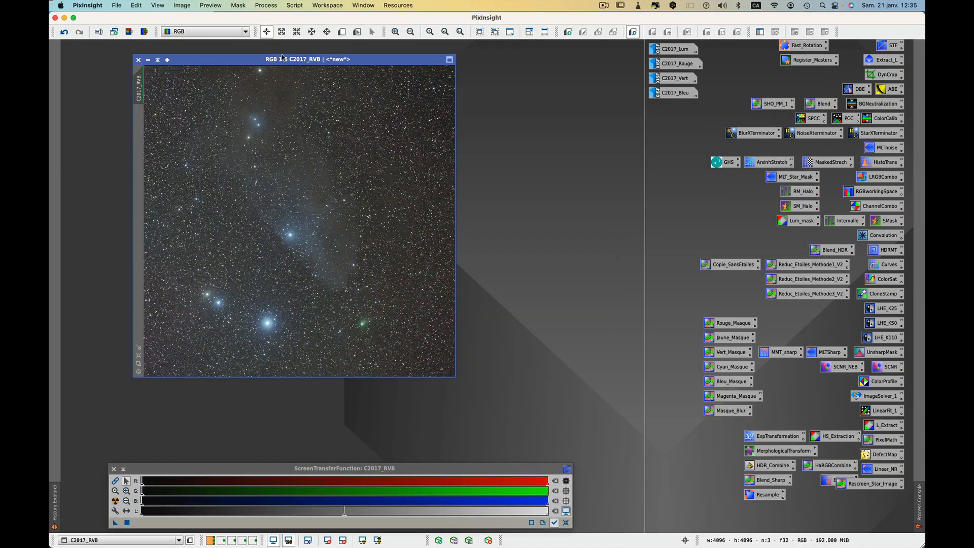
pyautogui.click(116, 5)
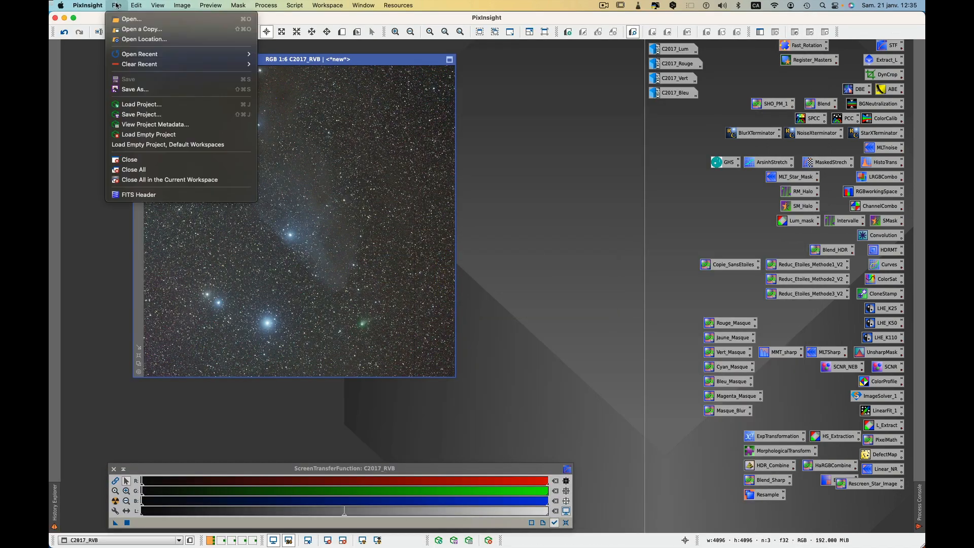
pyautogui.click(147, 195)
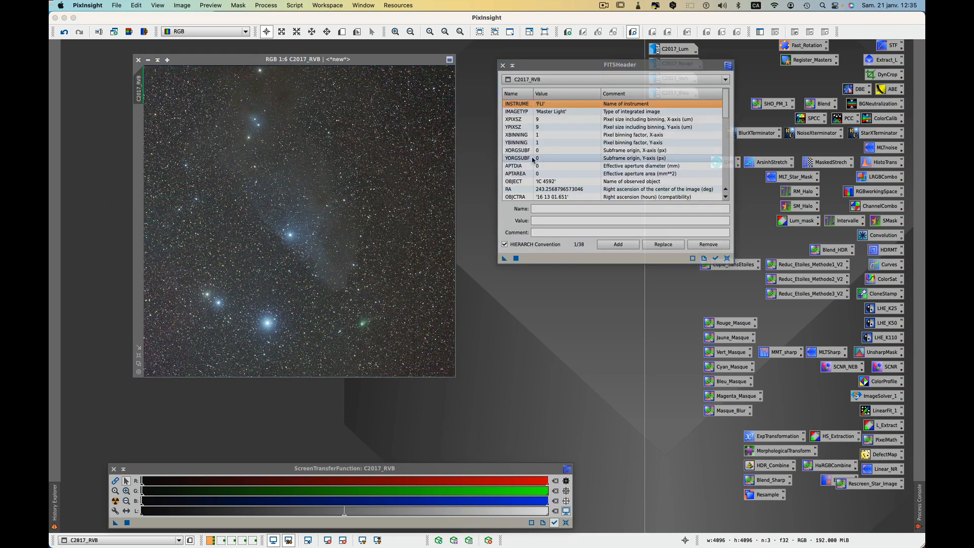
# Examine the FITS header keywords of C2017_RVB, including its coordinates, observation dates and astrometric solution, and close the header
pyautogui.scroll(-2, 563, 165)
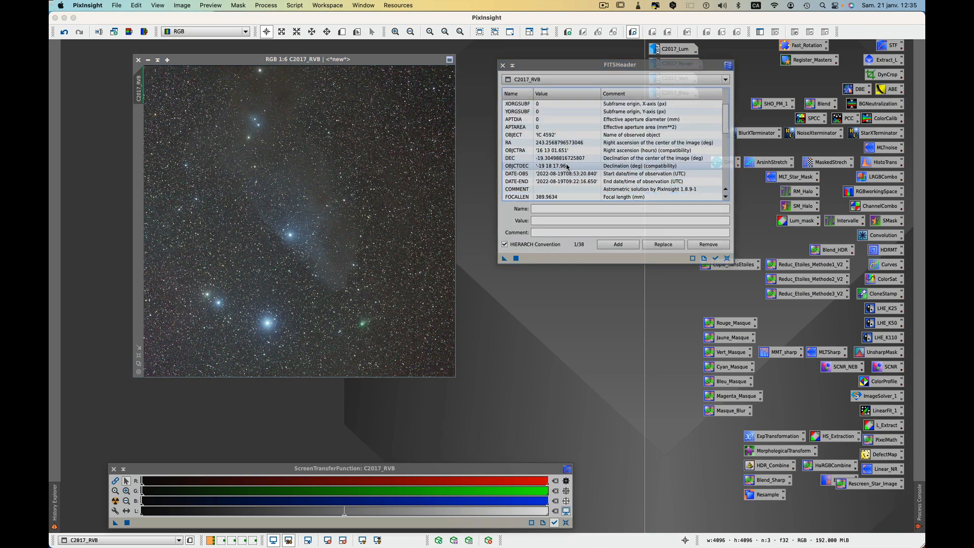
pyautogui.scroll(-1, 567, 166)
pyautogui.scroll(-3, 567, 166)
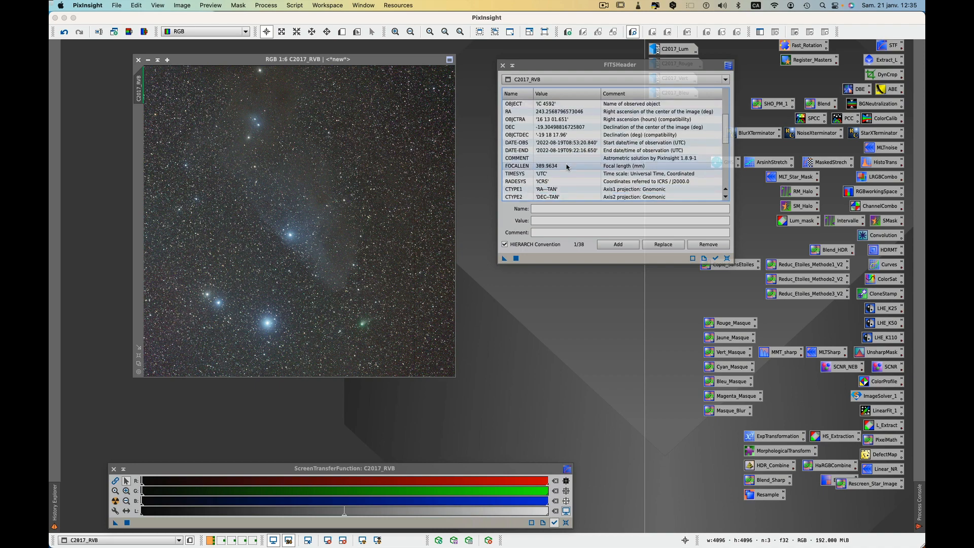
pyautogui.scroll(-3, 567, 167)
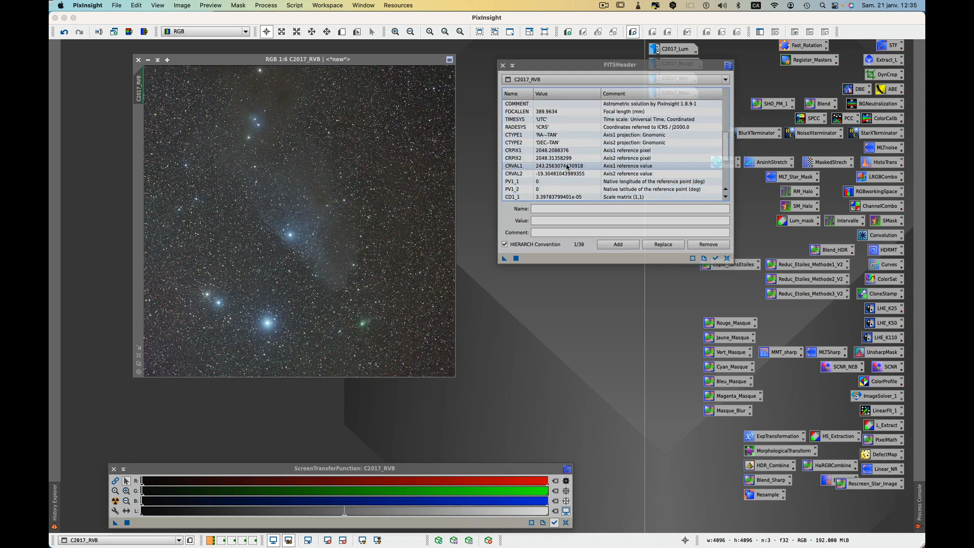
pyautogui.scroll(-3, 567, 166)
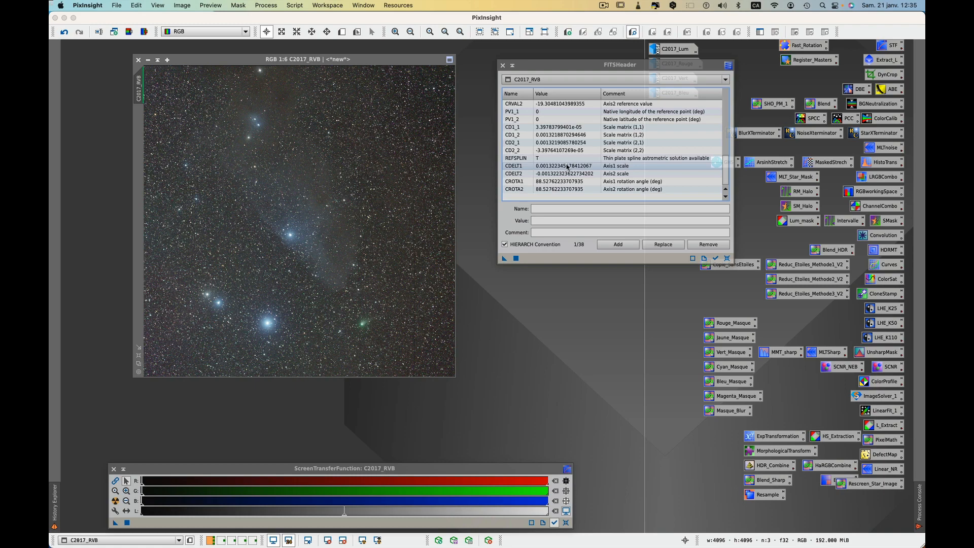
pyautogui.scroll(10, 567, 166)
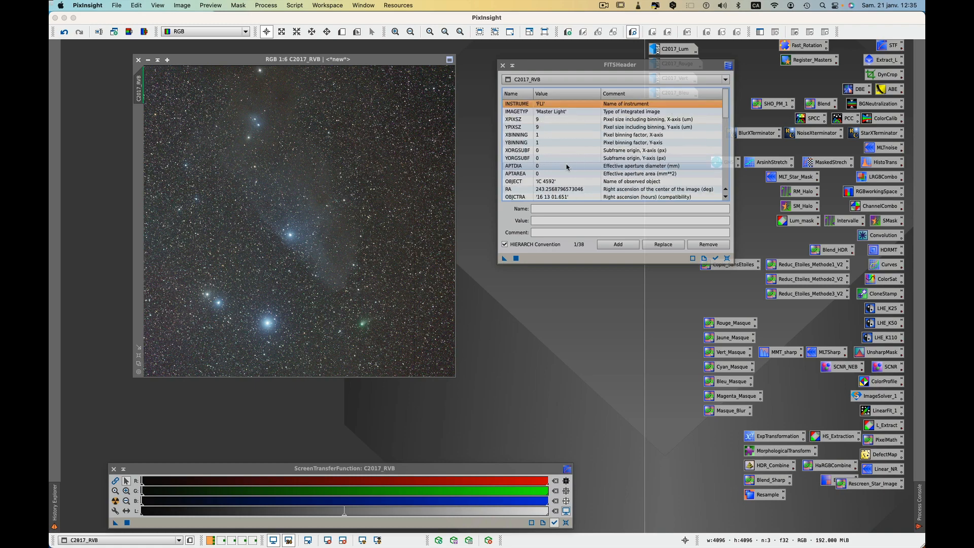
pyautogui.scroll(-3, 567, 167)
pyautogui.scroll(5, 567, 166)
pyautogui.scroll(-4, 567, 166)
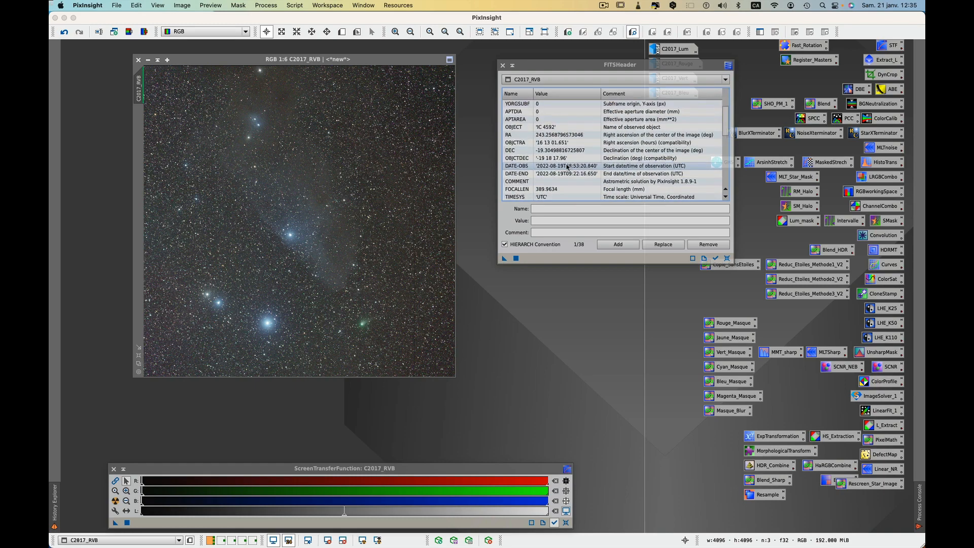
pyautogui.scroll(6, 567, 166)
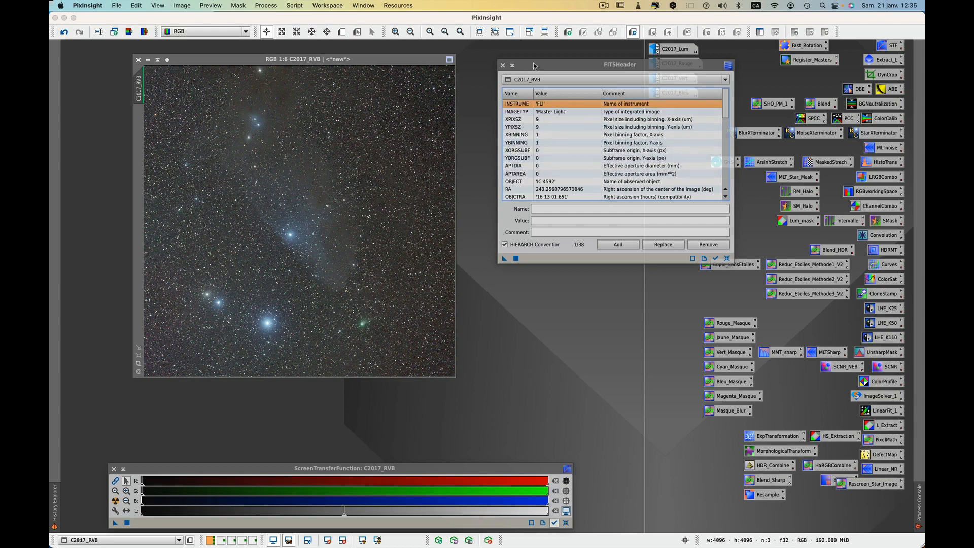
pyautogui.click(502, 66)
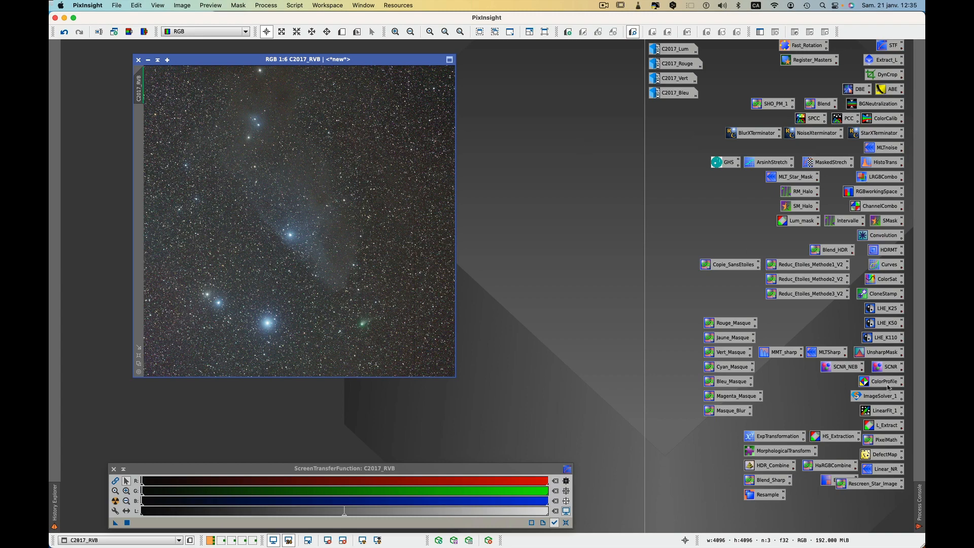
# Run the ImageSolver script on the active C2017_RVB image with the automatic catalog to compute its astrometric solution
pyautogui.rightClick(880, 401)
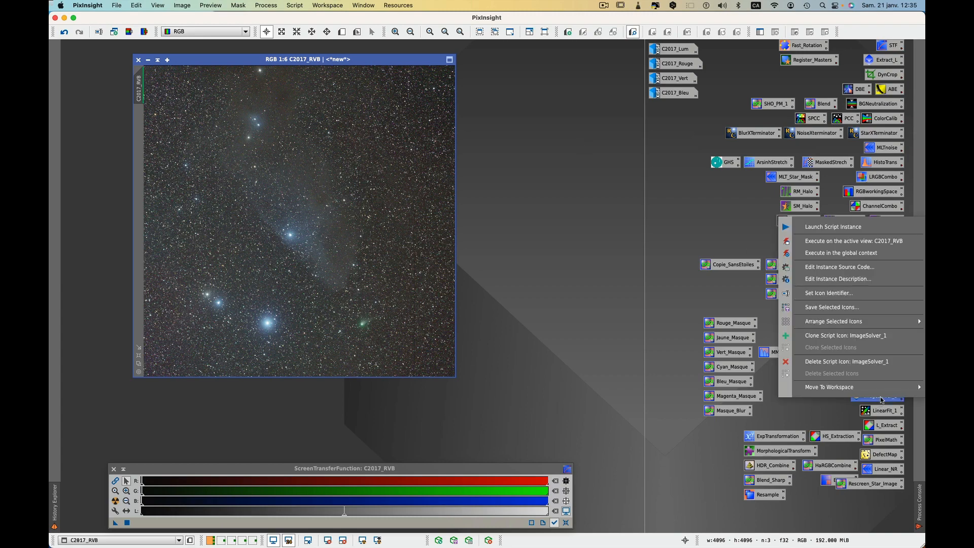
pyautogui.click(831, 255)
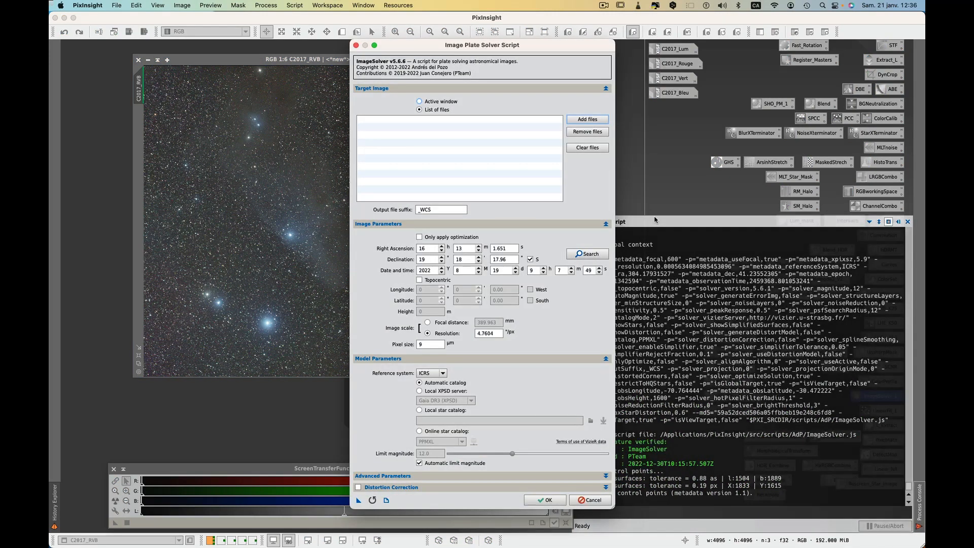
pyautogui.click(419, 102)
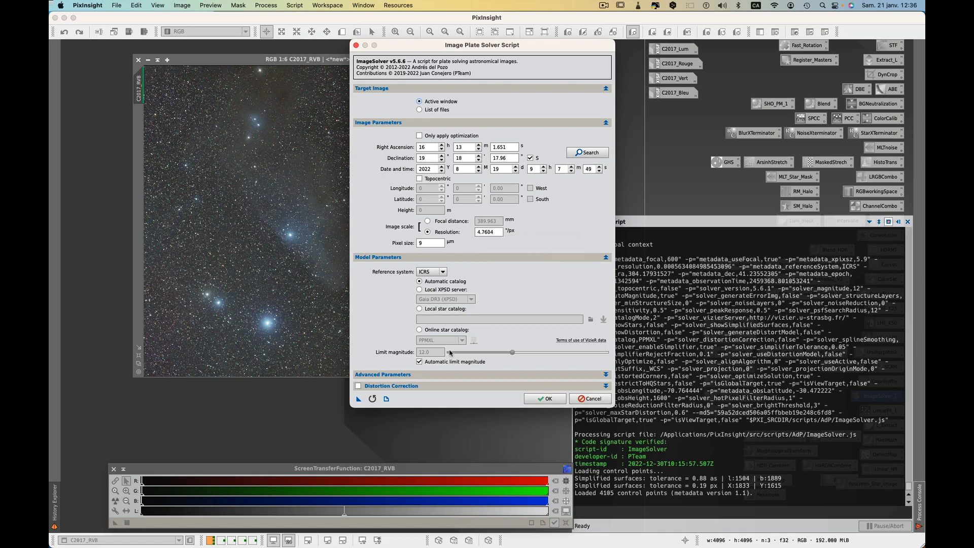
pyautogui.click(548, 400)
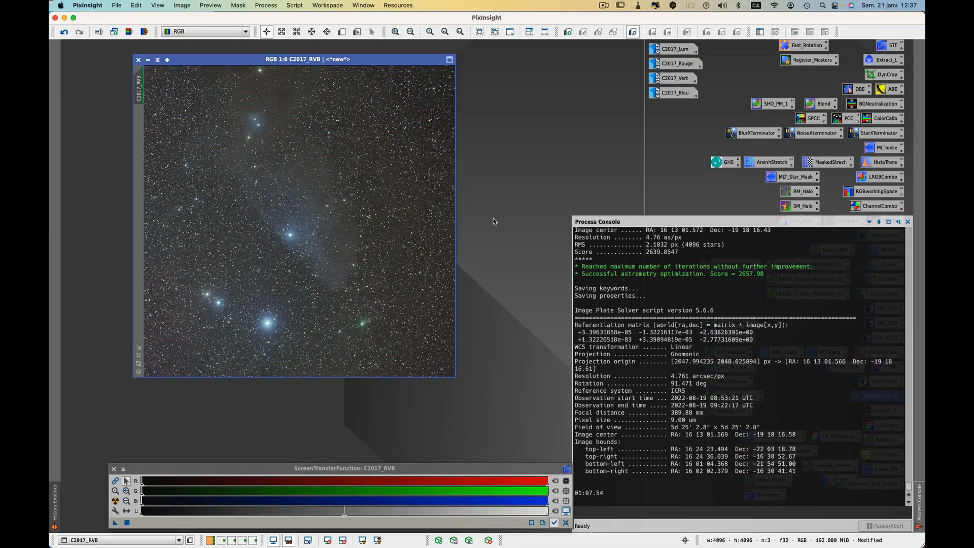
# Check the comet processing checklist and apply BlurXTerminator in Correct Only mode to the C2017_RVB image
pyautogui.press('super+Tab')
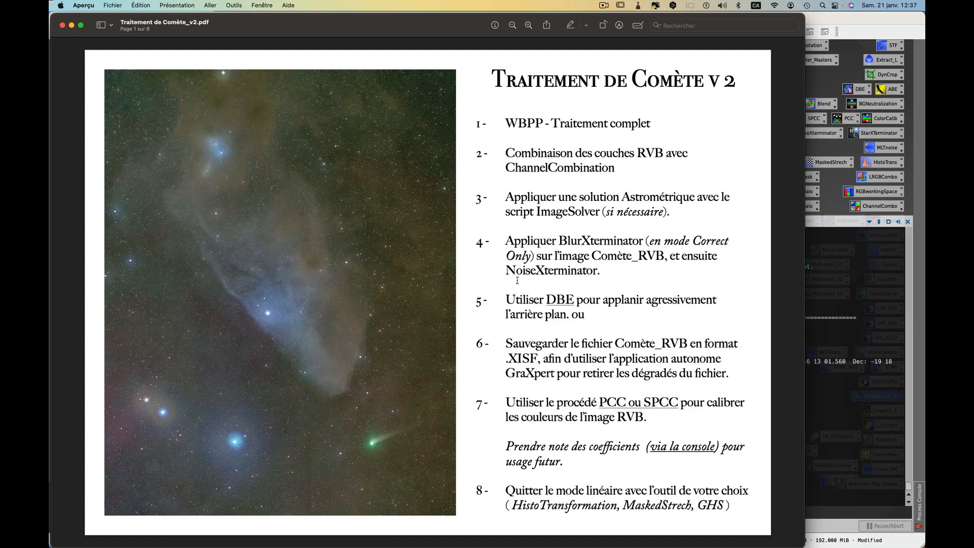
pyautogui.press('super+Tab')
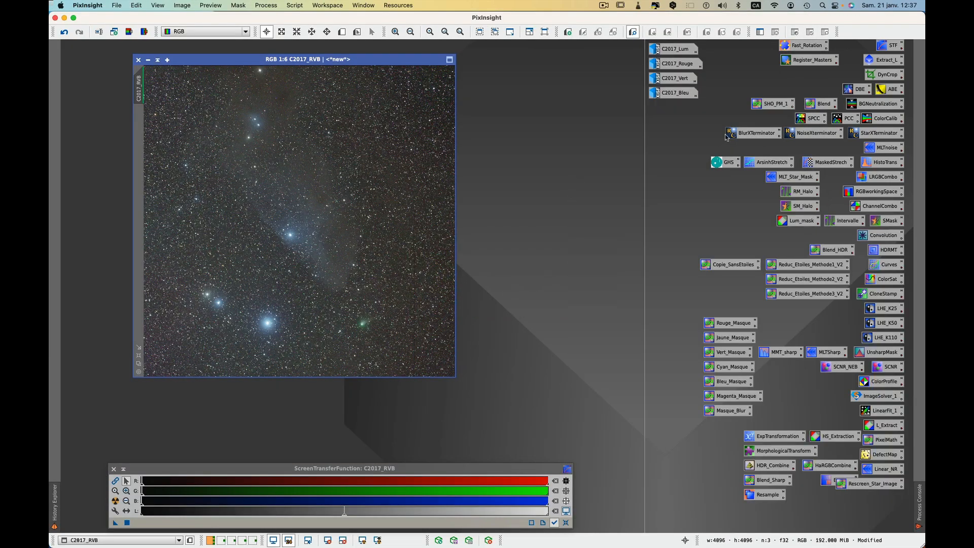
pyautogui.click(756, 134)
pyautogui.doubleClick(756, 134)
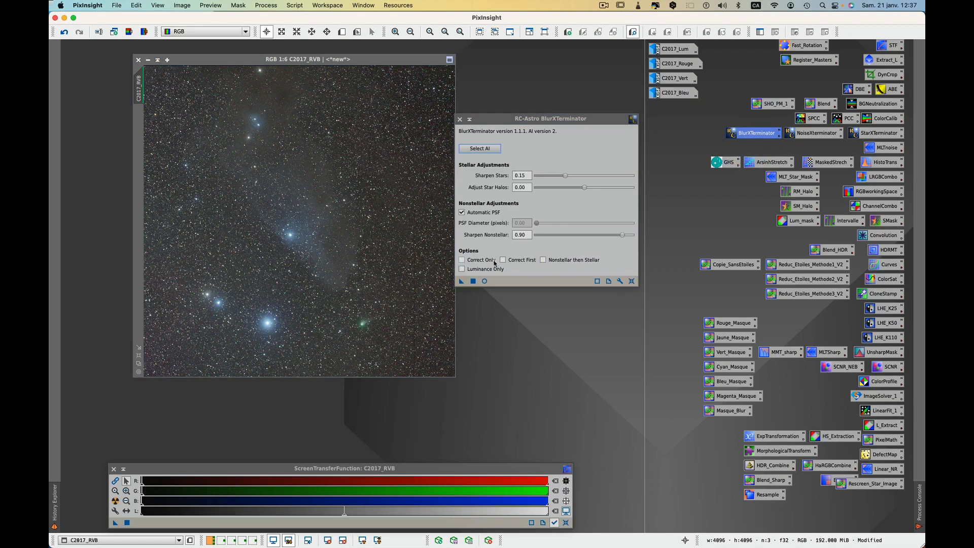
pyautogui.click(462, 260)
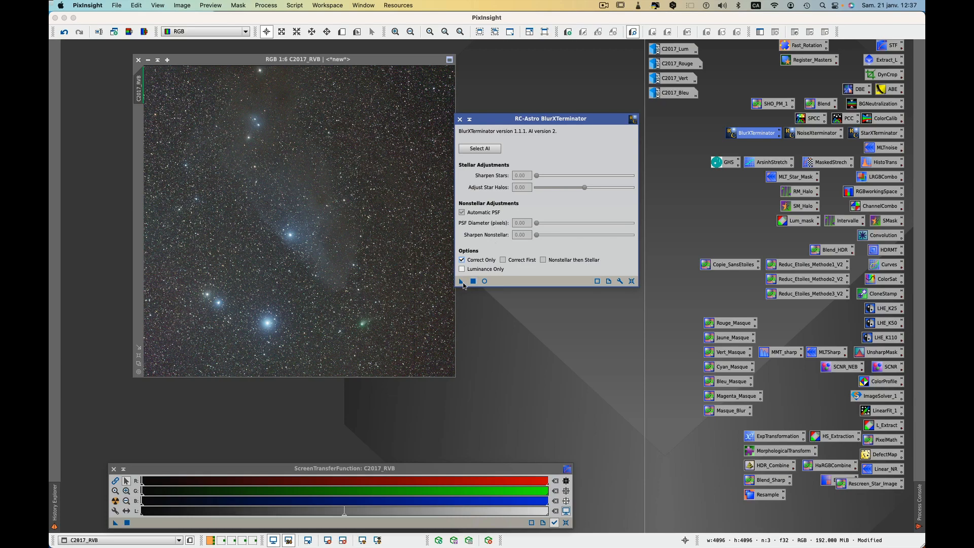
pyautogui.moveTo(460, 282); pyautogui.dragTo(381, 273)
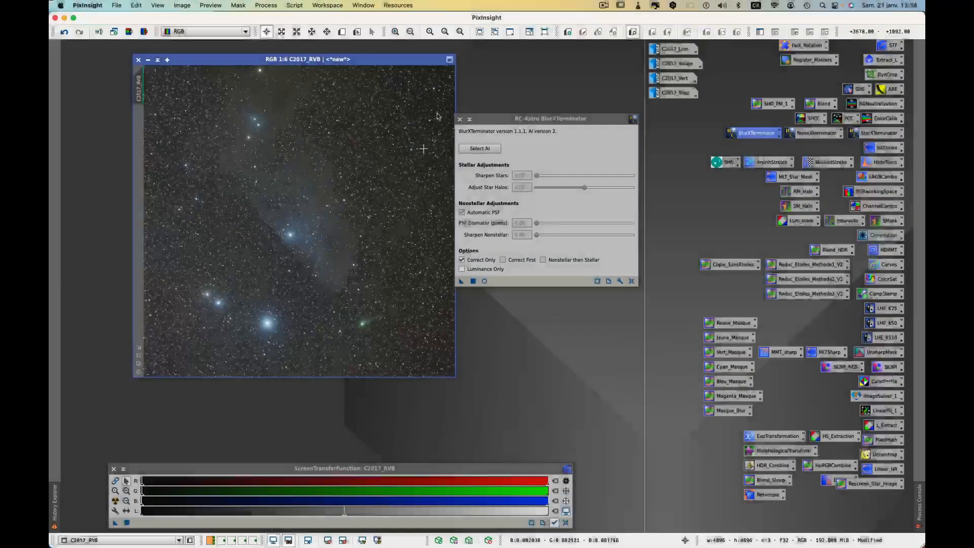
pyautogui.click(460, 119)
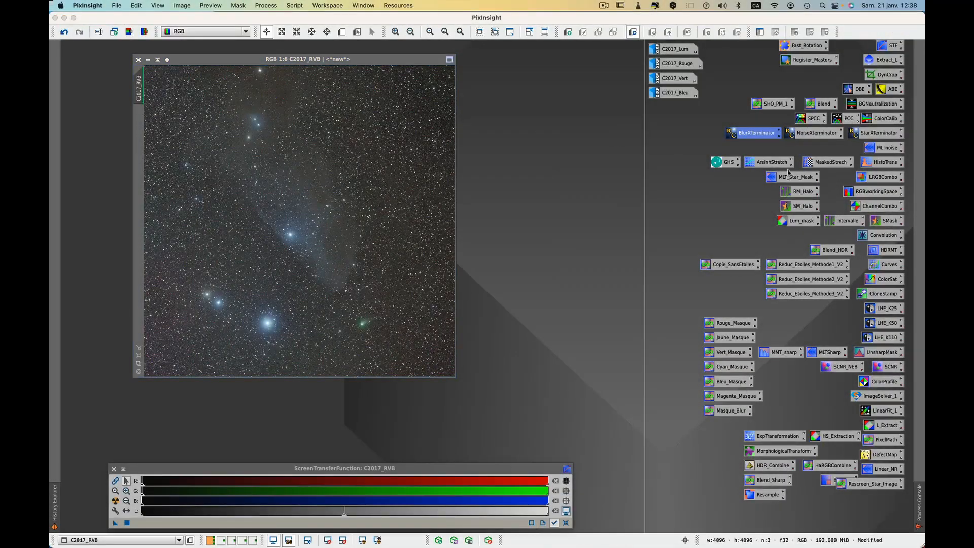
# Apply NoiseXTerminator to the C2017_RVB image with denoise 0.90 and detail 0.25
pyautogui.doubleClick(823, 133)
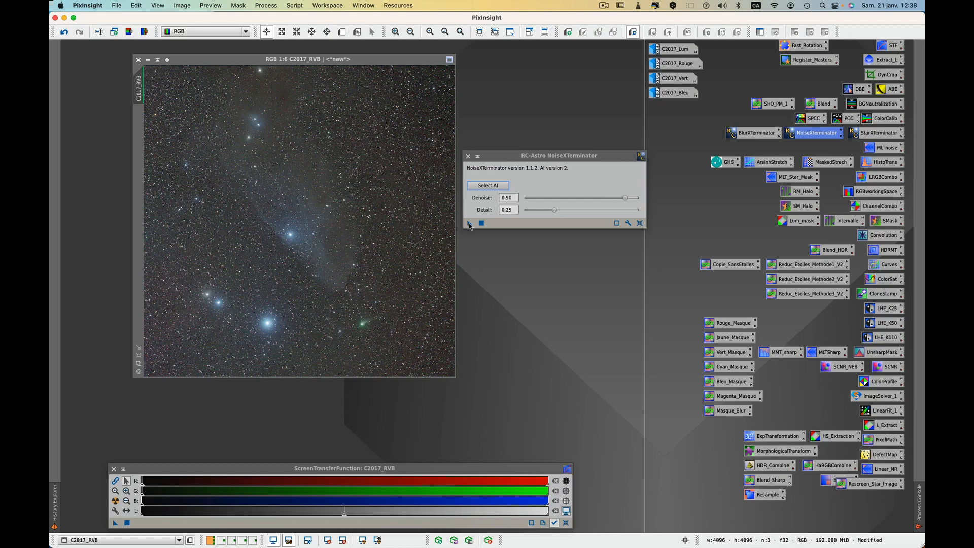
pyautogui.moveTo(469, 222); pyautogui.dragTo(375, 219)
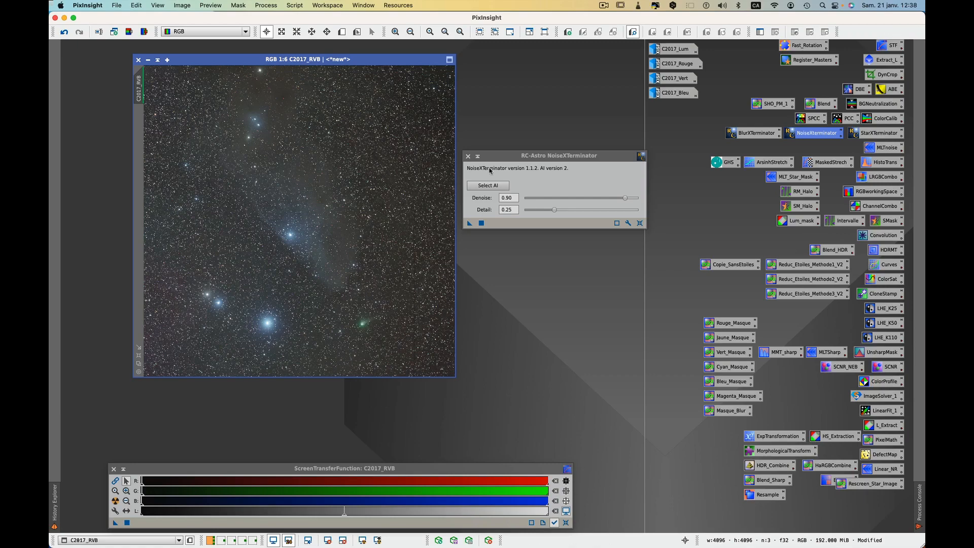
pyautogui.click(469, 156)
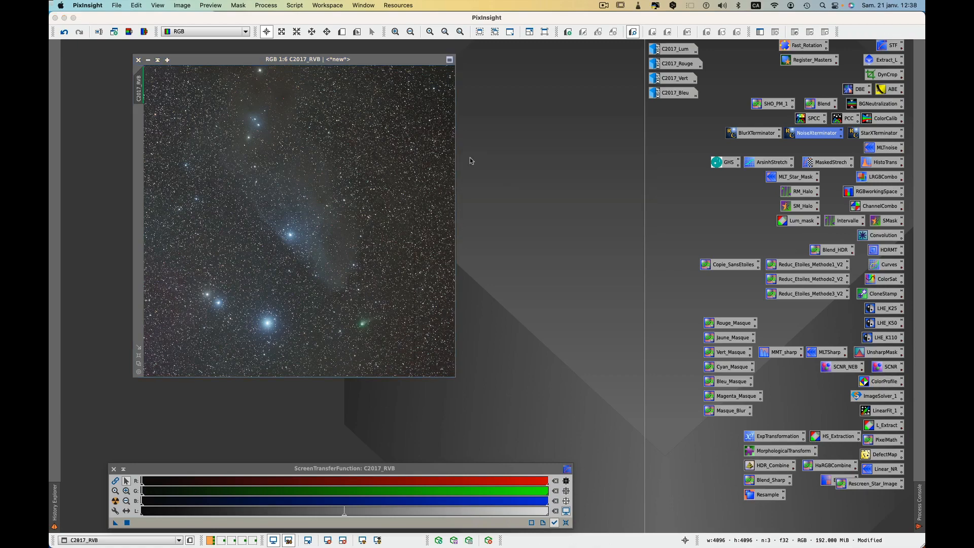
# Consult the checklist and save the image as C2017_RVB.xisf in the master folder in 32-bit floating point, overwriting the existing file
pyautogui.press('super+Tab')
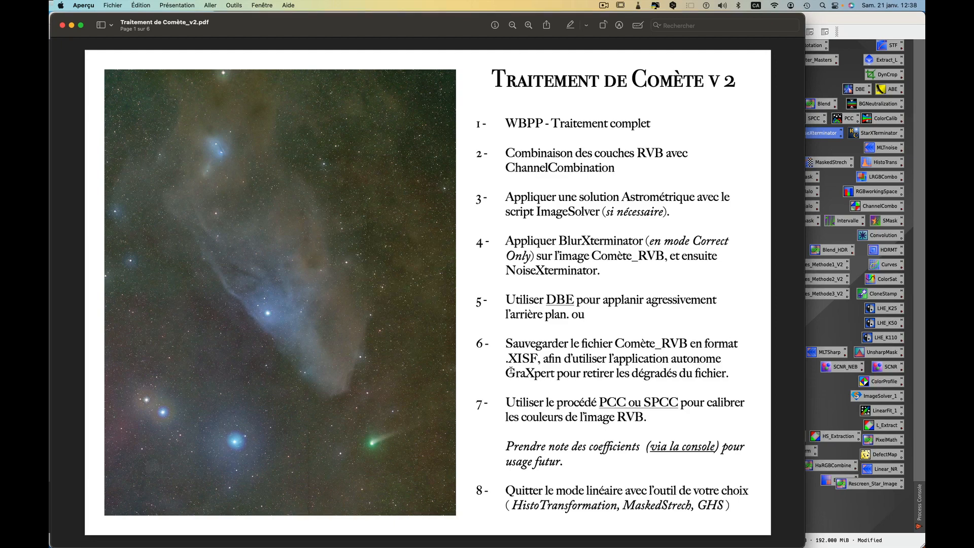
pyautogui.press('super+Tab')
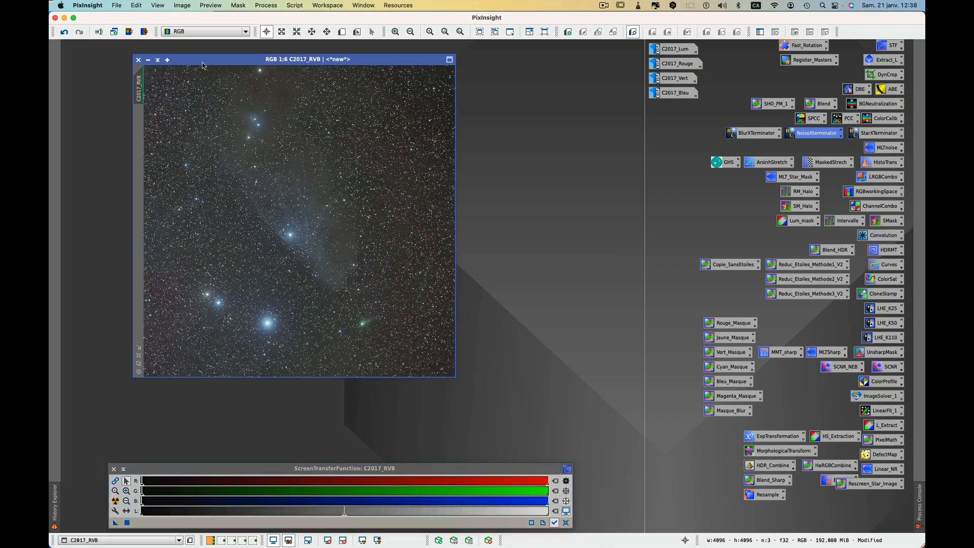
pyautogui.click(115, 6)
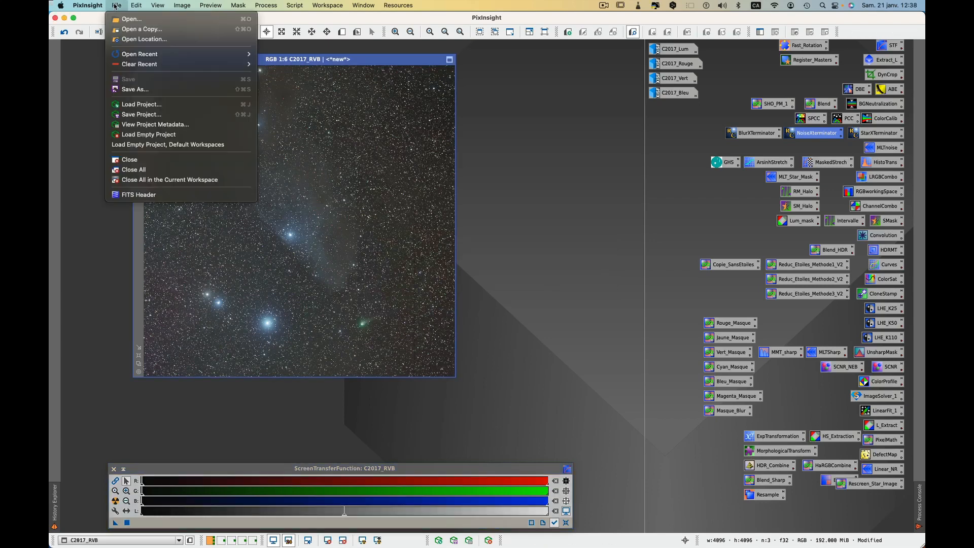
pyautogui.click(131, 89)
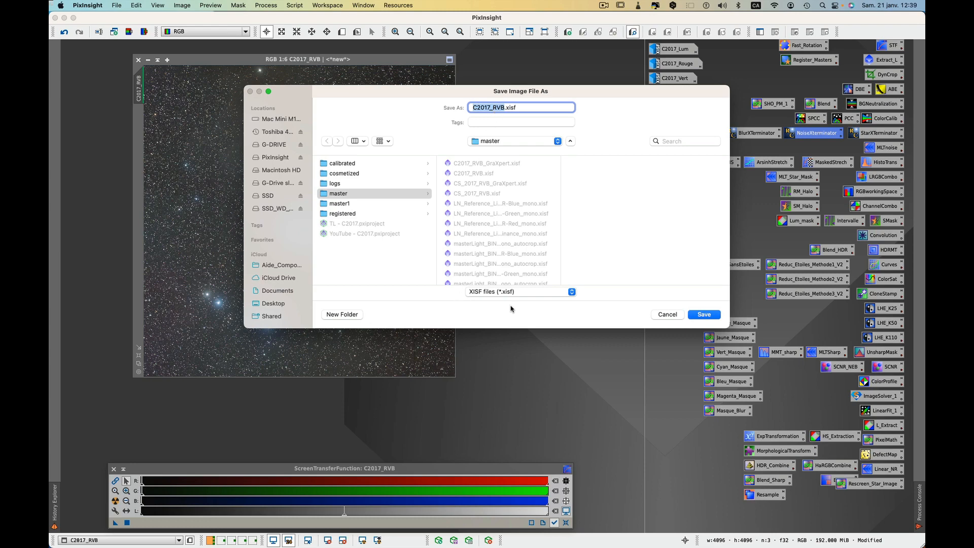
pyautogui.click(704, 314)
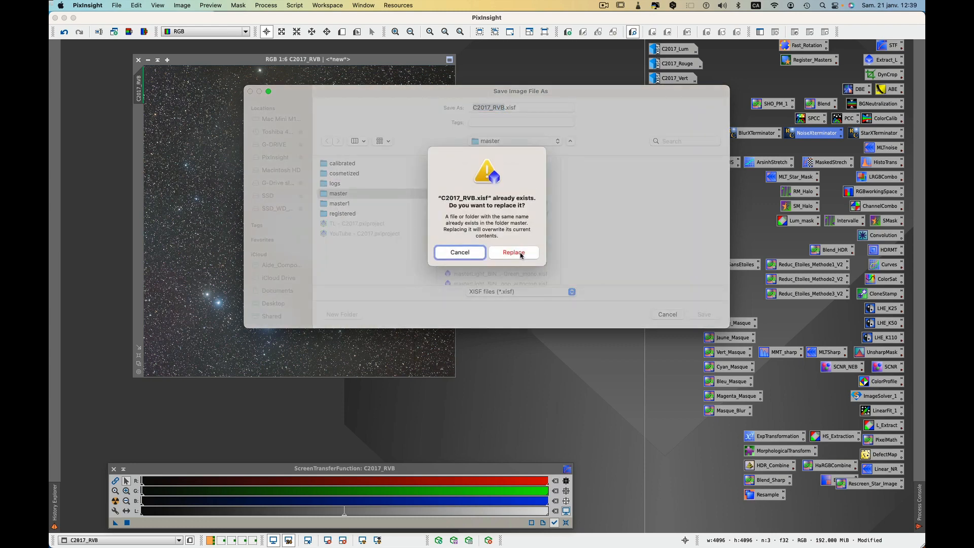
pyautogui.click(521, 253)
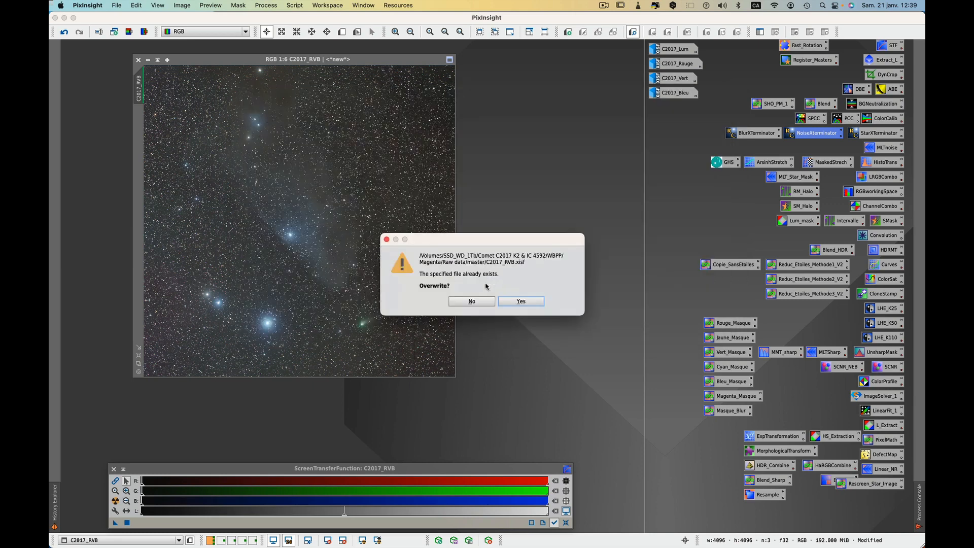
pyautogui.click(520, 301)
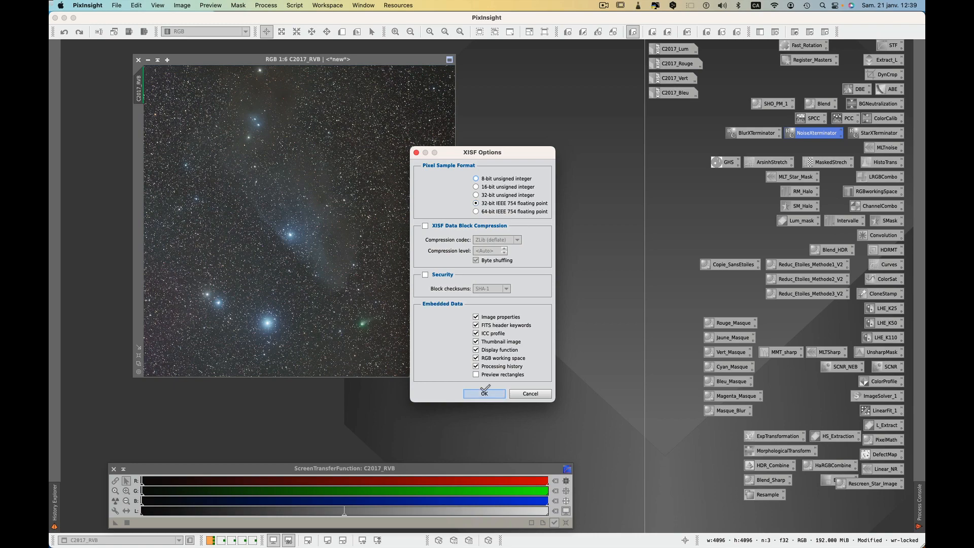
pyautogui.click(485, 394)
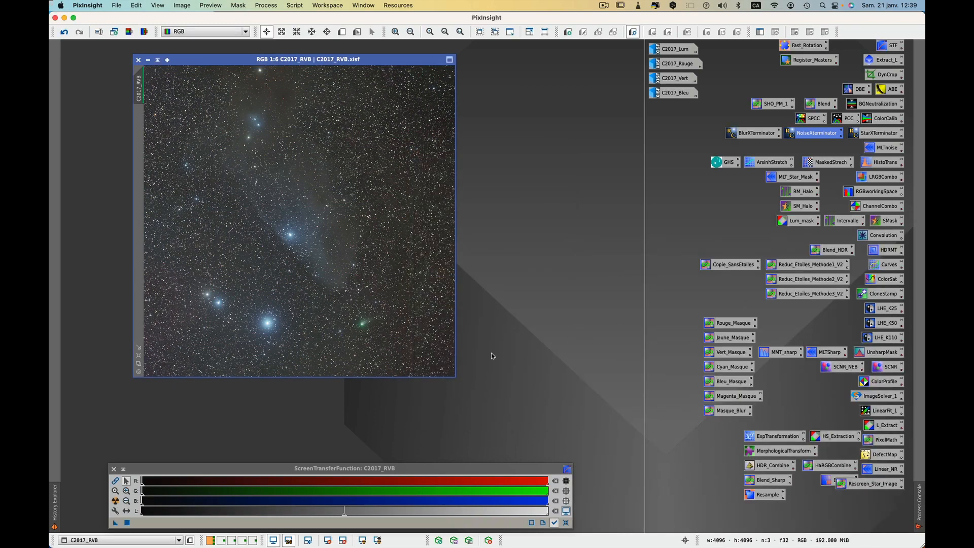
# Review the checklist's DBE item and generate DynamicBackgroundExtraction samples on C2017_RVB with a default radius of 100 and 4 samples per row
pyautogui.press('super+Tab')
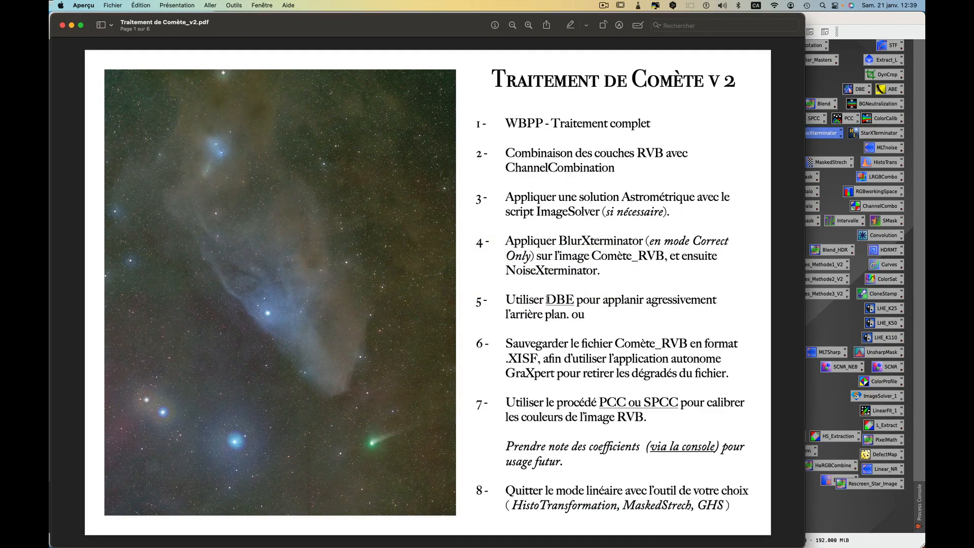
pyautogui.press('super+Tab')
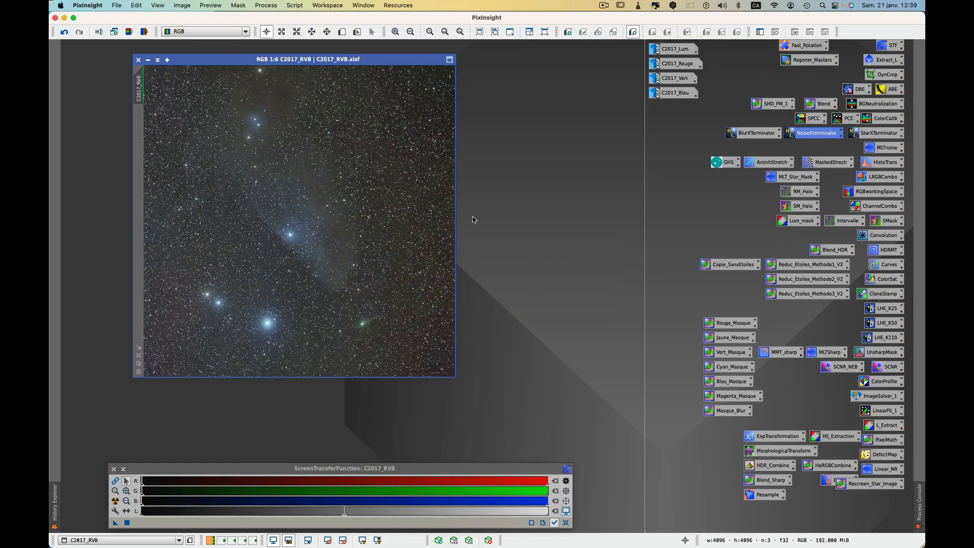
pyautogui.doubleClick(860, 90)
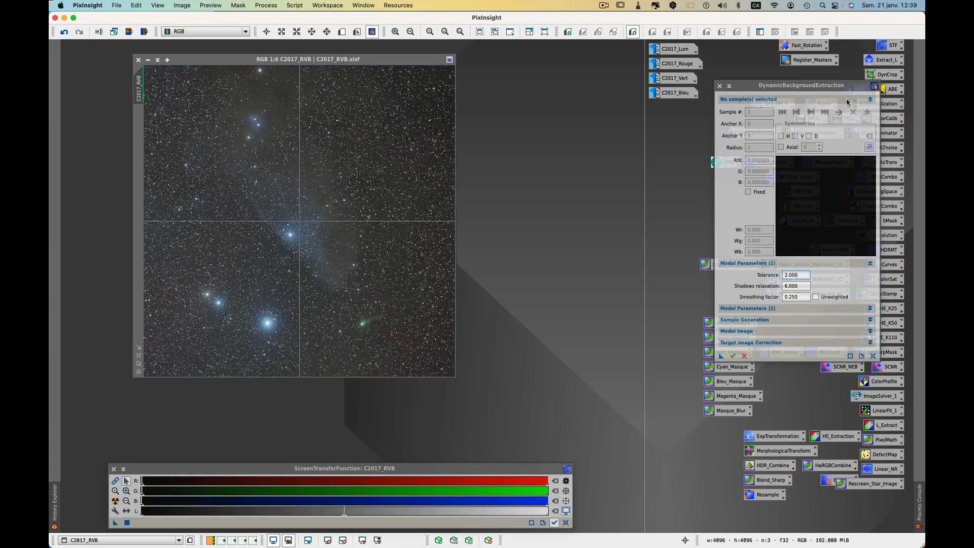
pyautogui.click(870, 319)
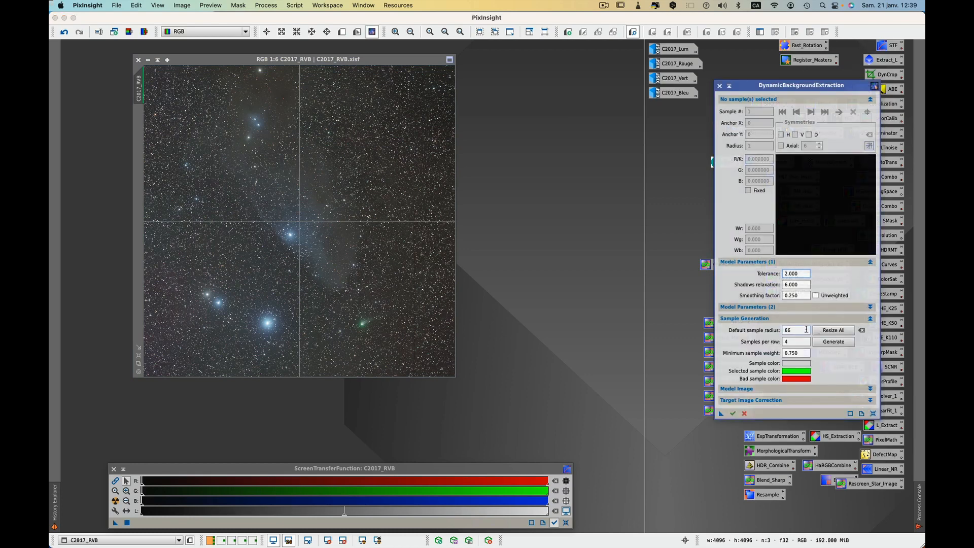
pyautogui.click(792, 329)
pyautogui.click(828, 343)
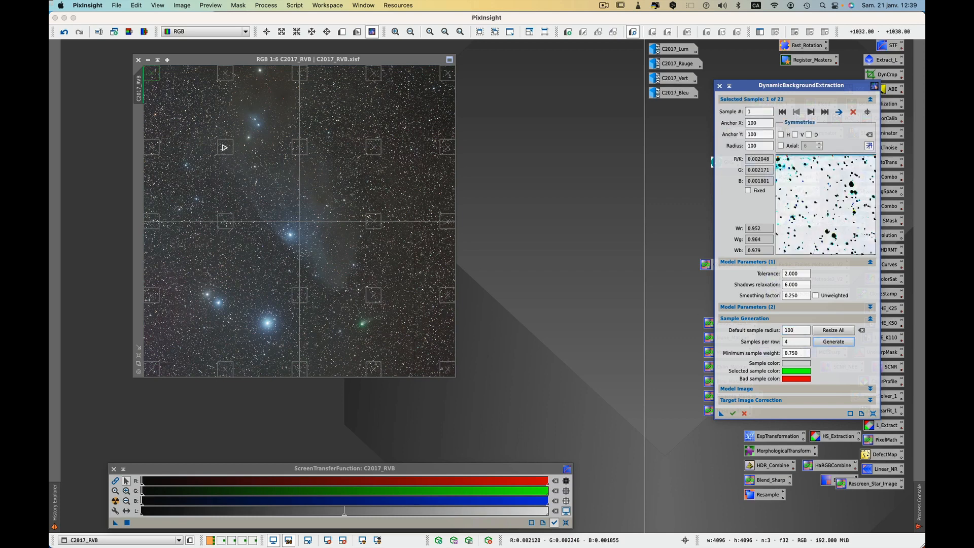
# Move two upper DBE samples off the nebula onto the image's right-hand background and add three more samples down that side
pyautogui.moveTo(301, 147); pyautogui.dragTo(413, 99)
pyautogui.moveTo(374, 148); pyautogui.dragTo(382, 148)
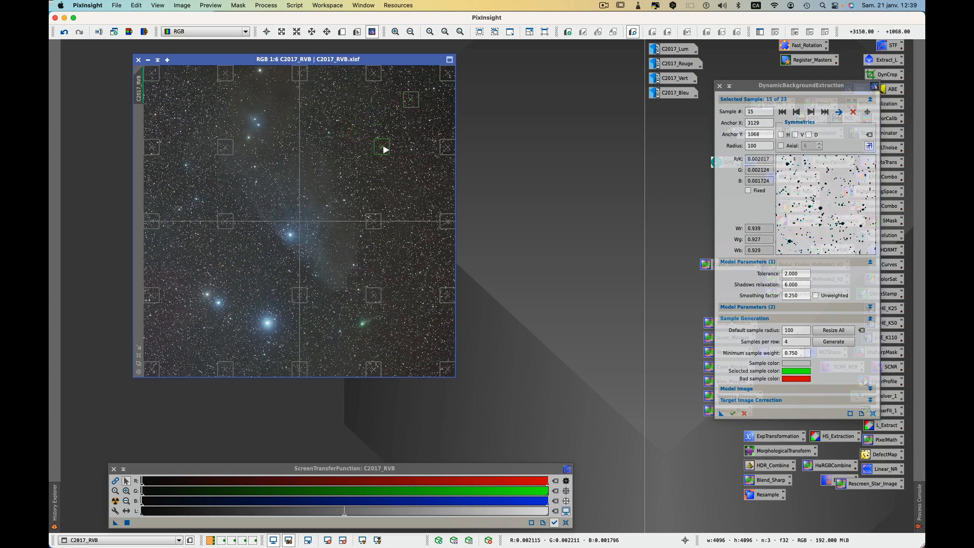
pyautogui.click(413, 192)
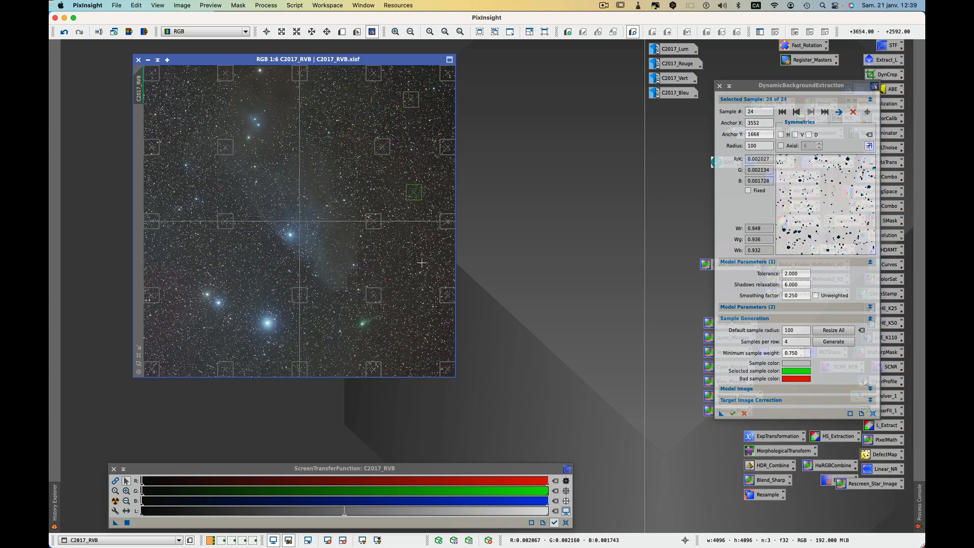
pyautogui.click(421, 270)
pyautogui.click(413, 331)
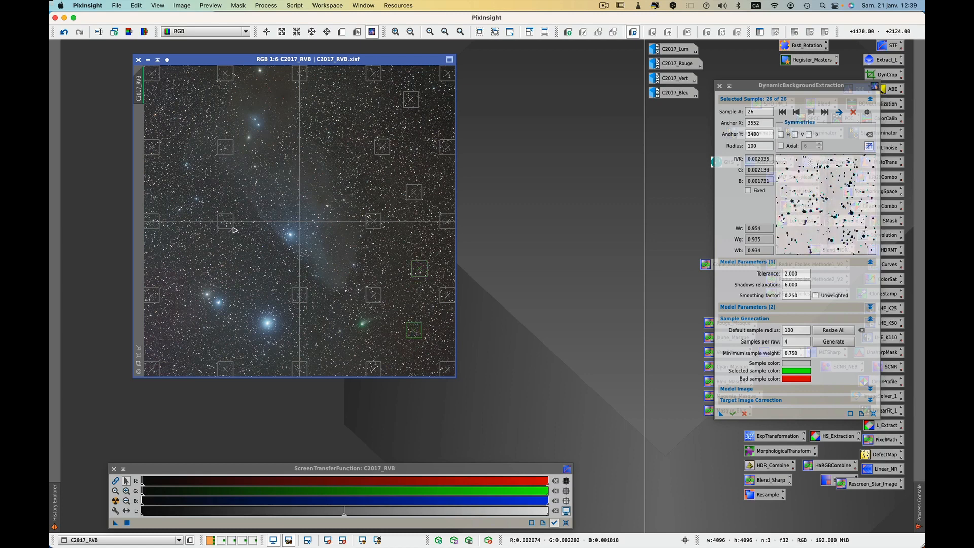
# Shift the sample left of the central nebula, add three background samples along the image's left side, and delete the sample beside the upper-left nebulosity
pyautogui.moveTo(234, 227); pyautogui.dragTo(231, 227)
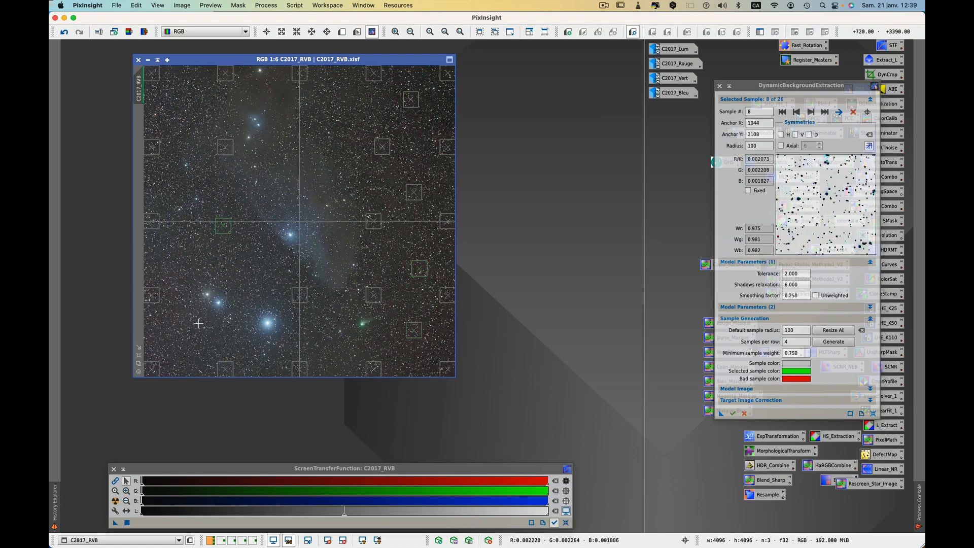
pyautogui.click(185, 362)
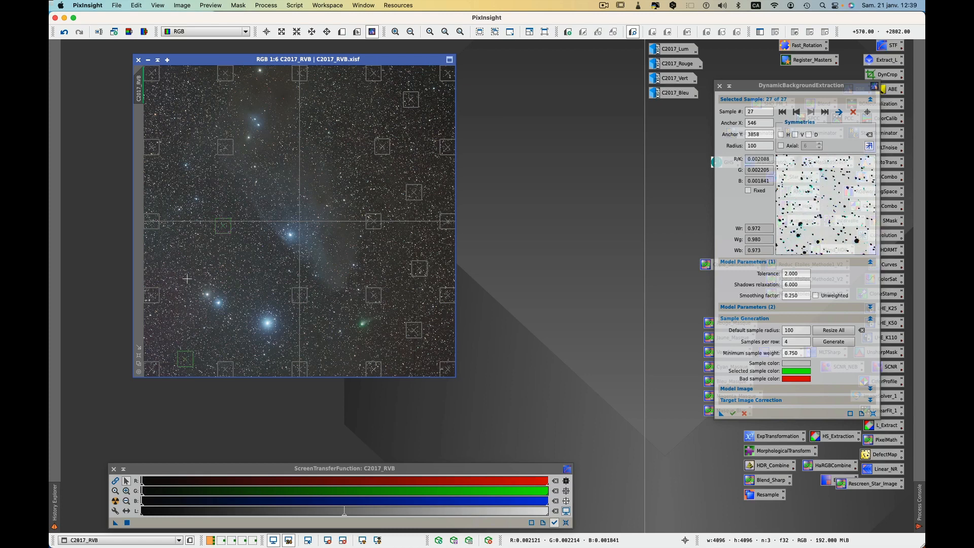
pyautogui.click(183, 184)
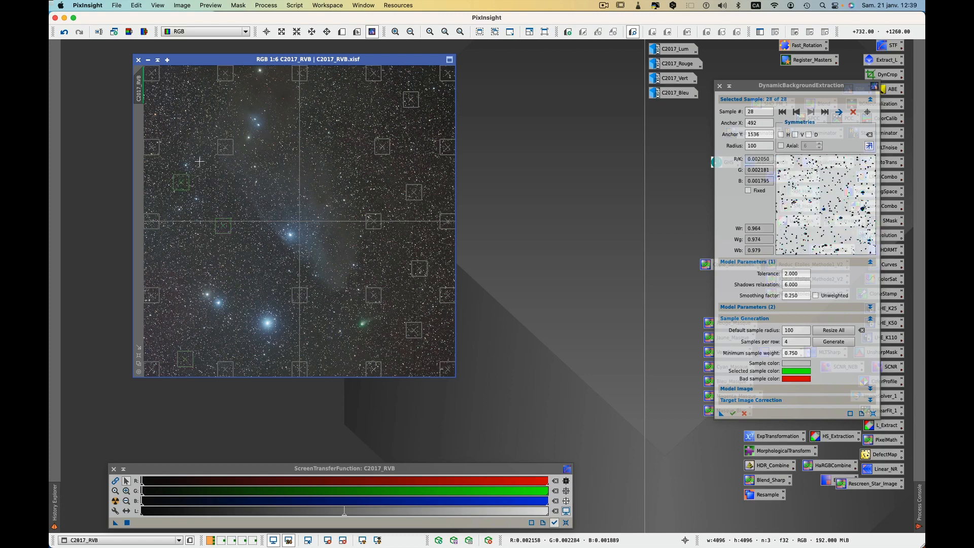
pyautogui.click(181, 91)
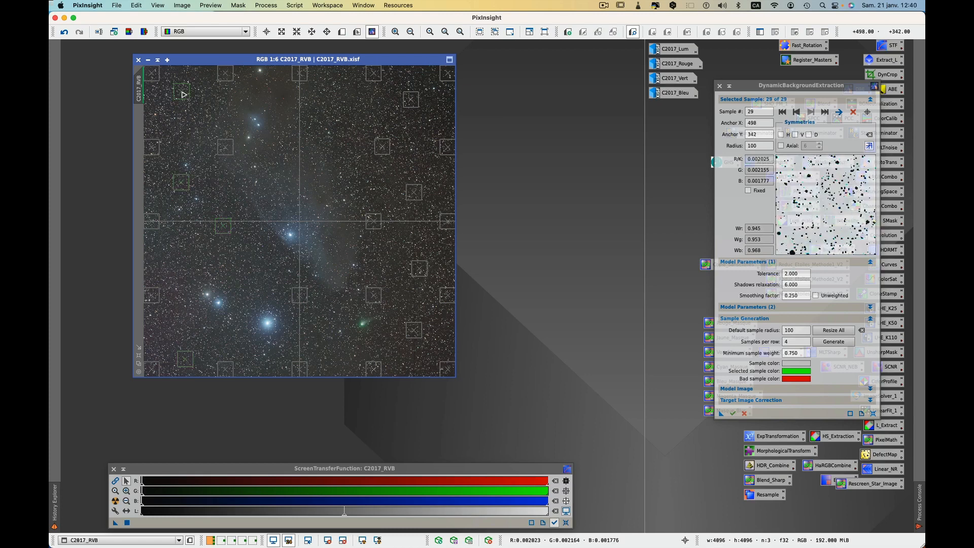
pyautogui.moveTo(228, 148); pyautogui.dragTo(211, 149)
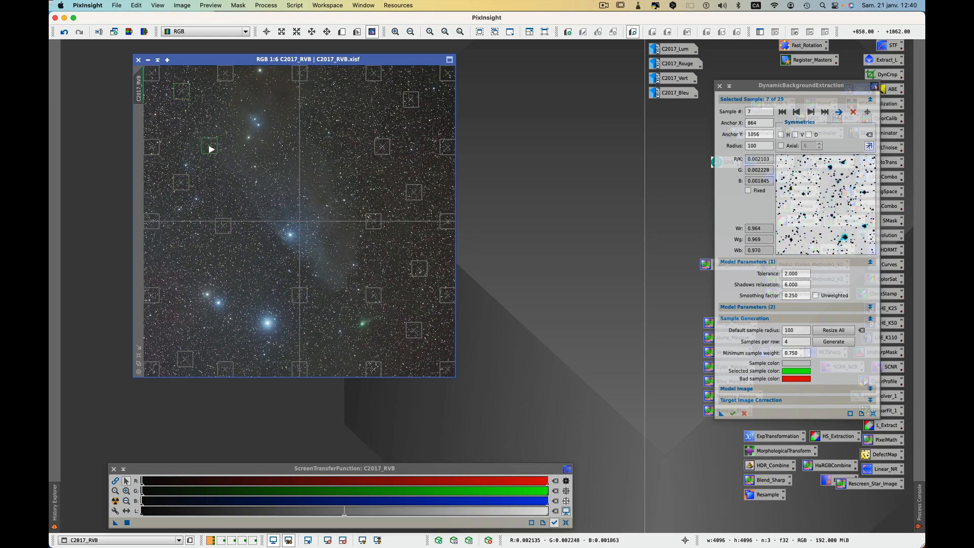
pyautogui.click(854, 112)
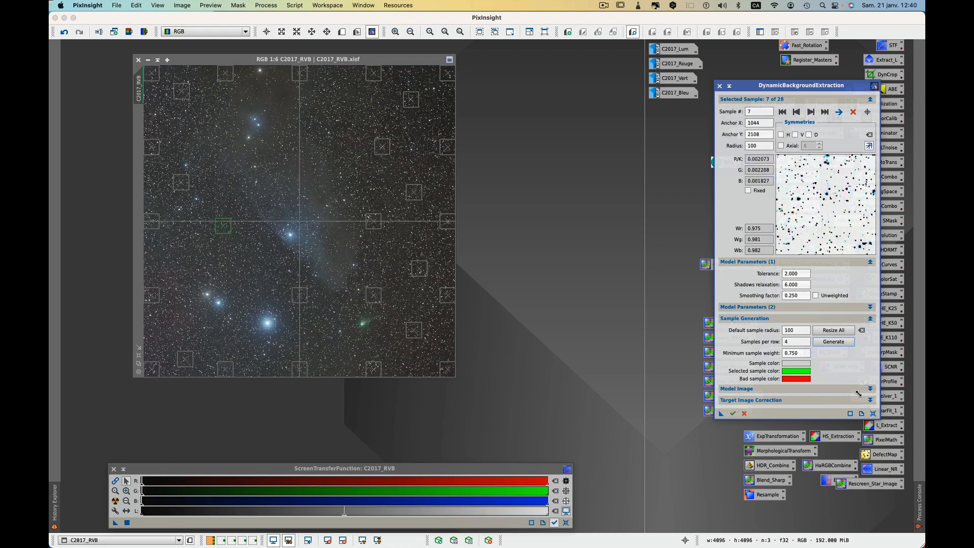
# Run DBE with target image correction None, auto-stretch the background model to inspect its gradients, and close the model image
pyautogui.click(869, 318)
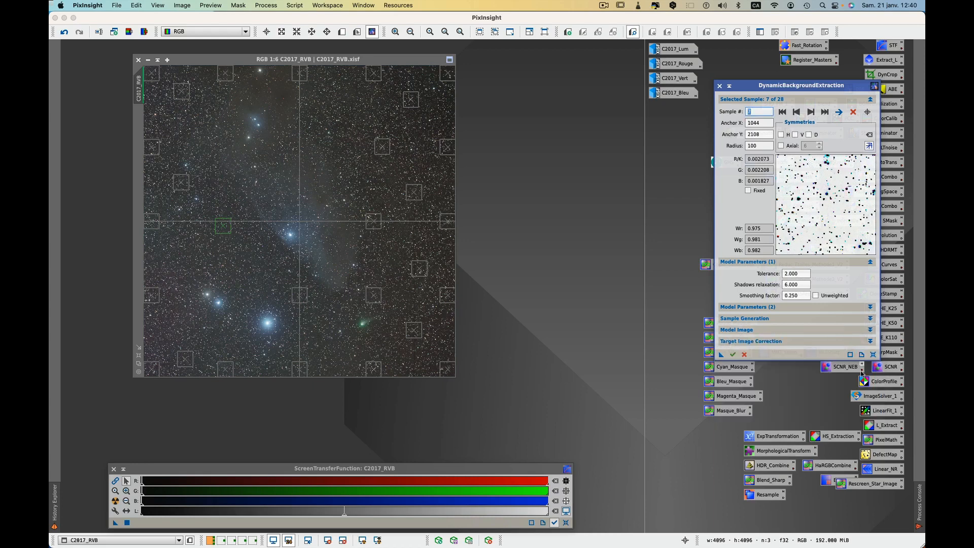
pyautogui.click(870, 342)
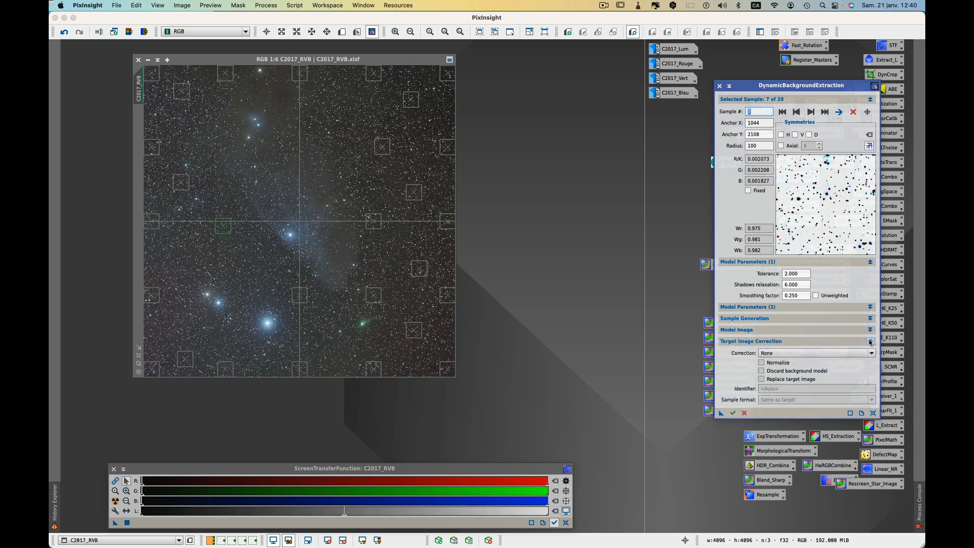
pyautogui.click(733, 413)
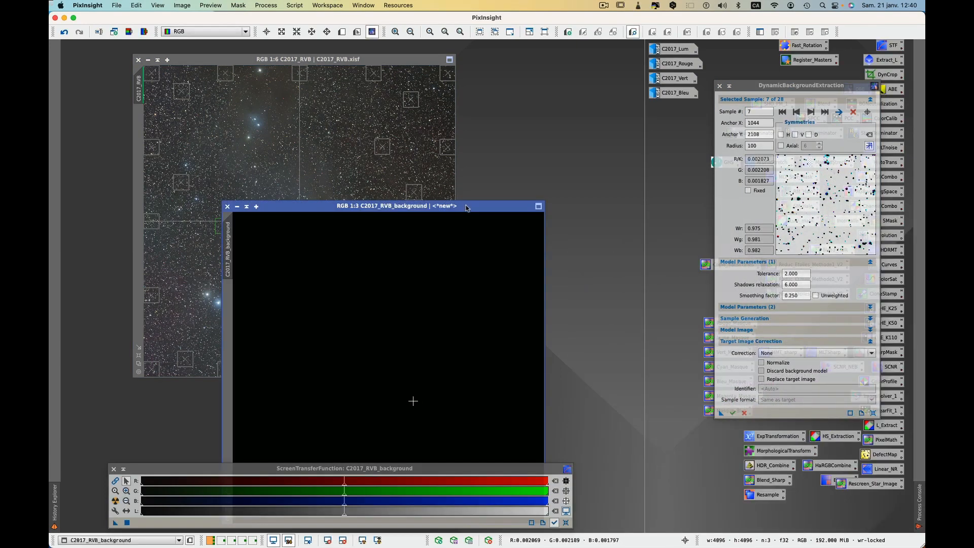
pyautogui.moveTo(467, 206); pyautogui.dragTo(445, 81)
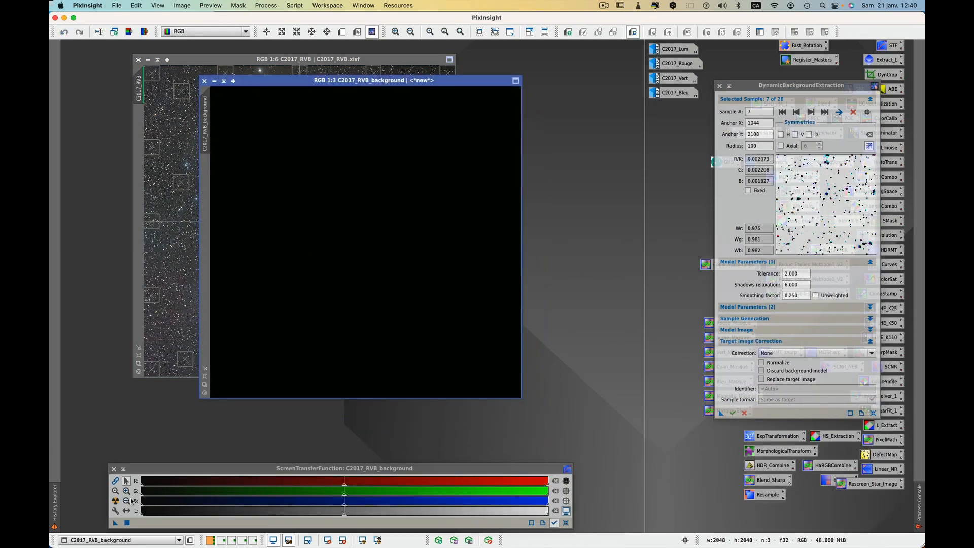
pyautogui.click(115, 501)
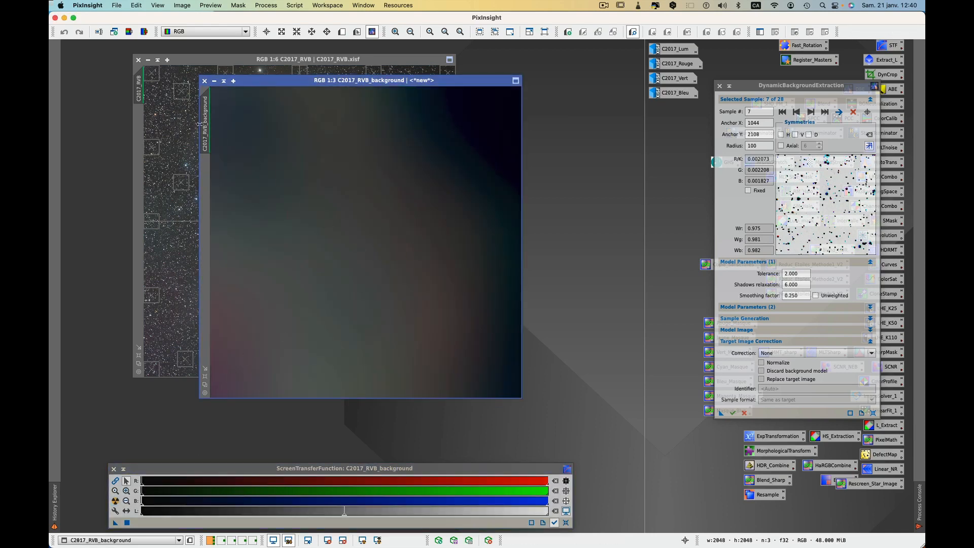
pyautogui.click(204, 81)
# Apply DBE to C2017_RVB with Subtraction correction, Discard background model and Replace target image enabled, and close the process
pyautogui.click(781, 354)
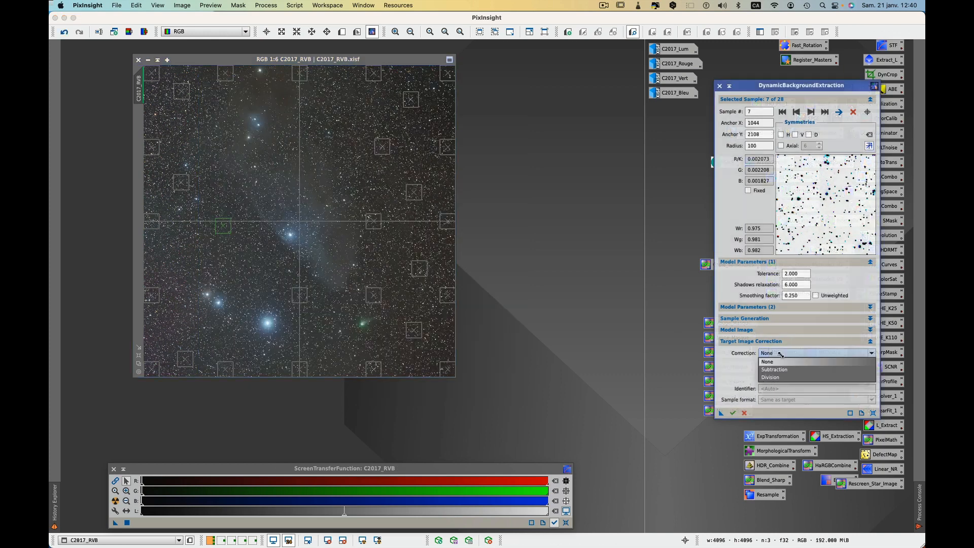
pyautogui.click(775, 370)
pyautogui.click(774, 371)
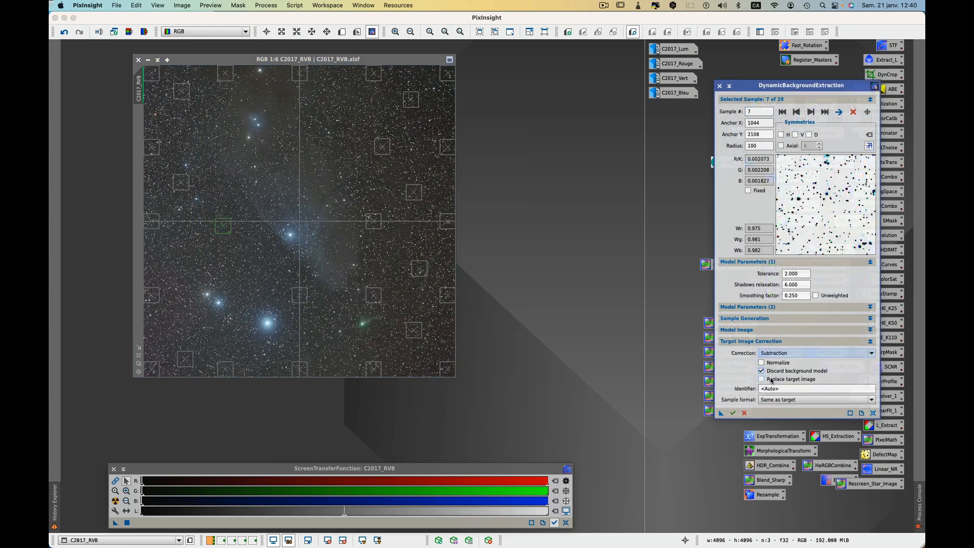
pyautogui.click(772, 379)
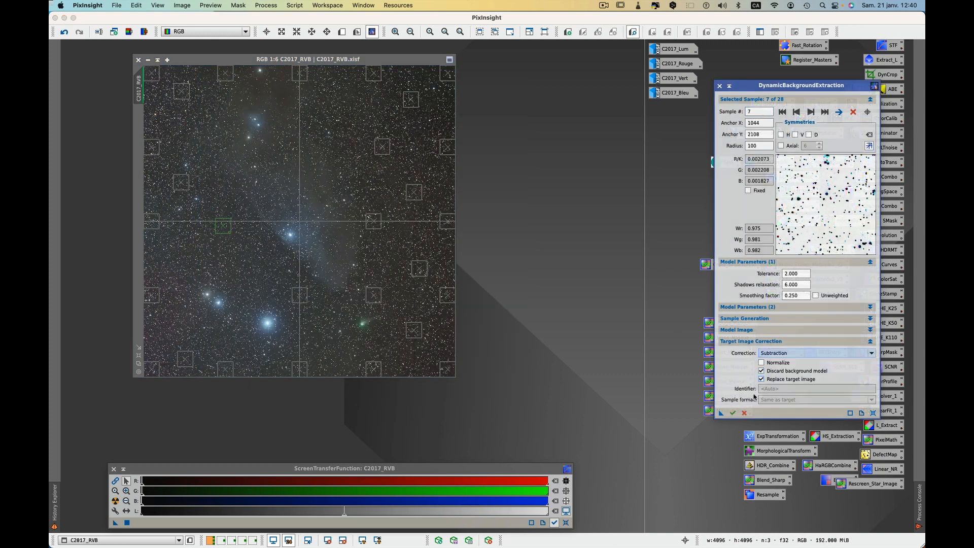
pyautogui.click(732, 413)
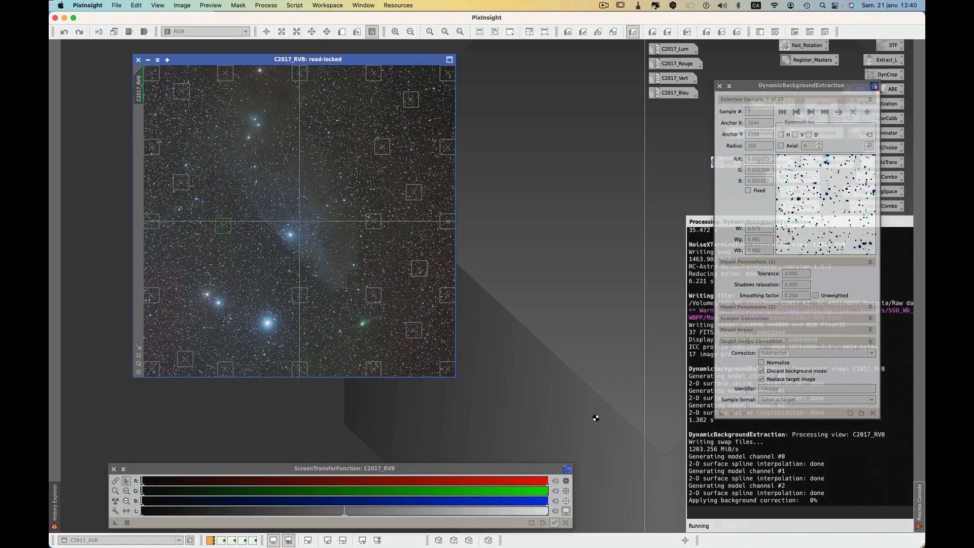
pyautogui.click(744, 413)
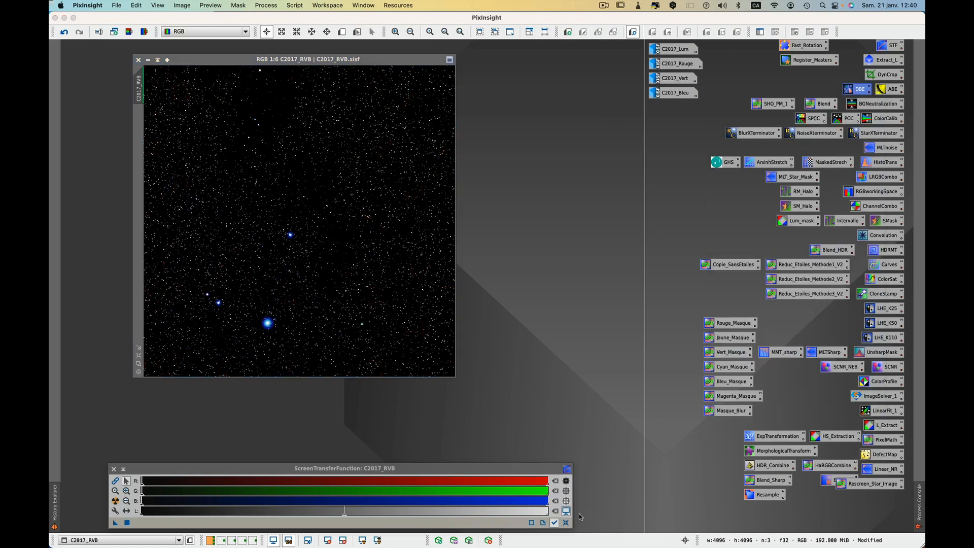
# Reset the screen stretch on C2017_RVB, auto-stretch the corrected image with a boosted stretch, and minimize it to an icon
pyautogui.click(566, 523)
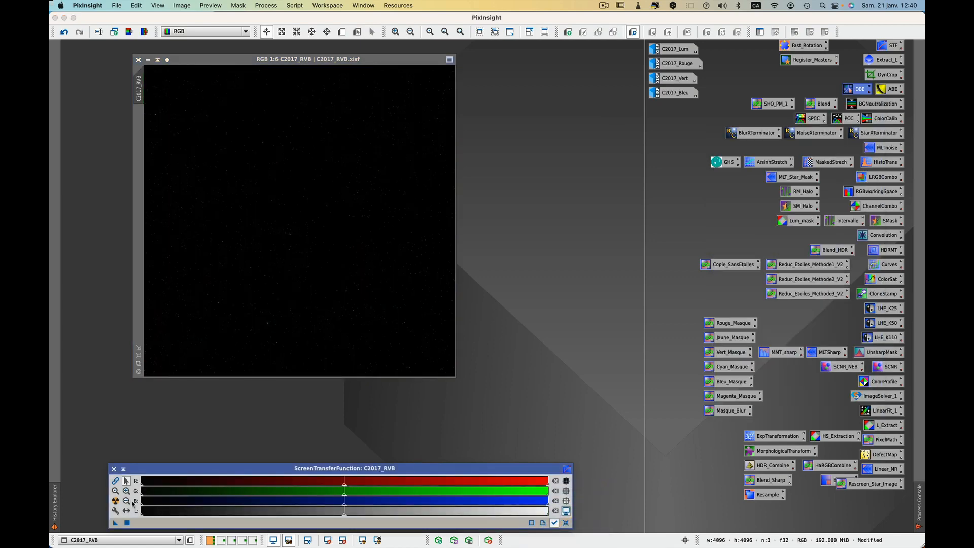
pyautogui.click(115, 501)
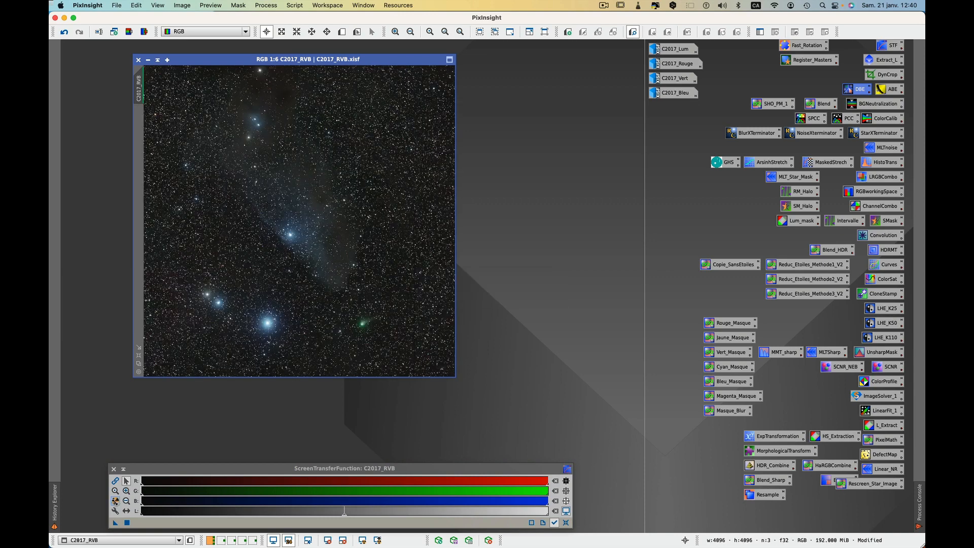
pyautogui.click(115, 500)
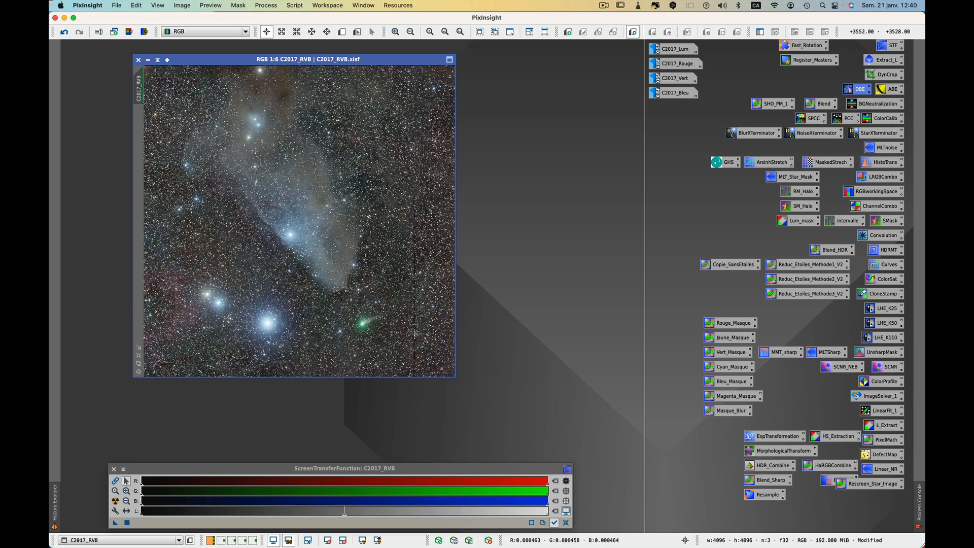
pyautogui.click(148, 60)
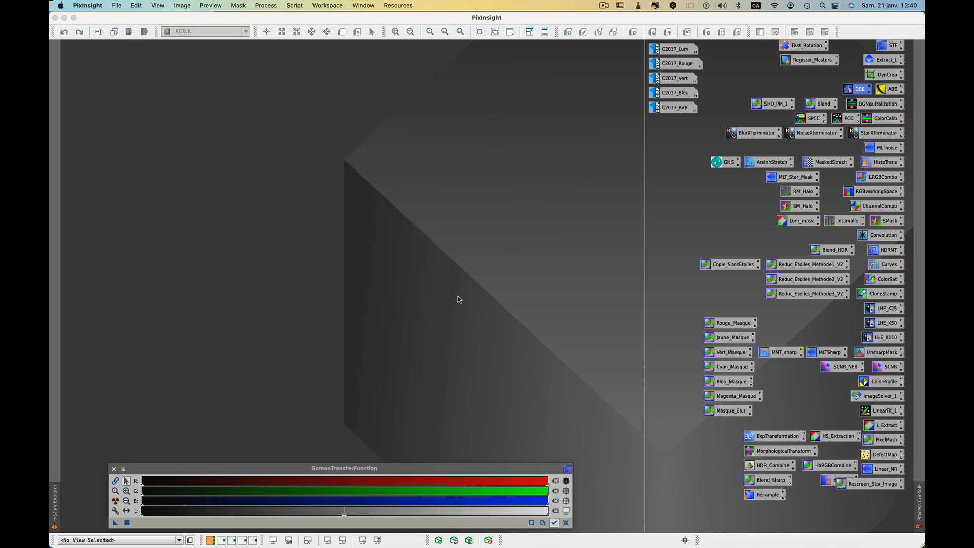
# Switch to GraXpert and load C2017_RVB.xisf from the master folder
pyautogui.moveTo(606, 532)
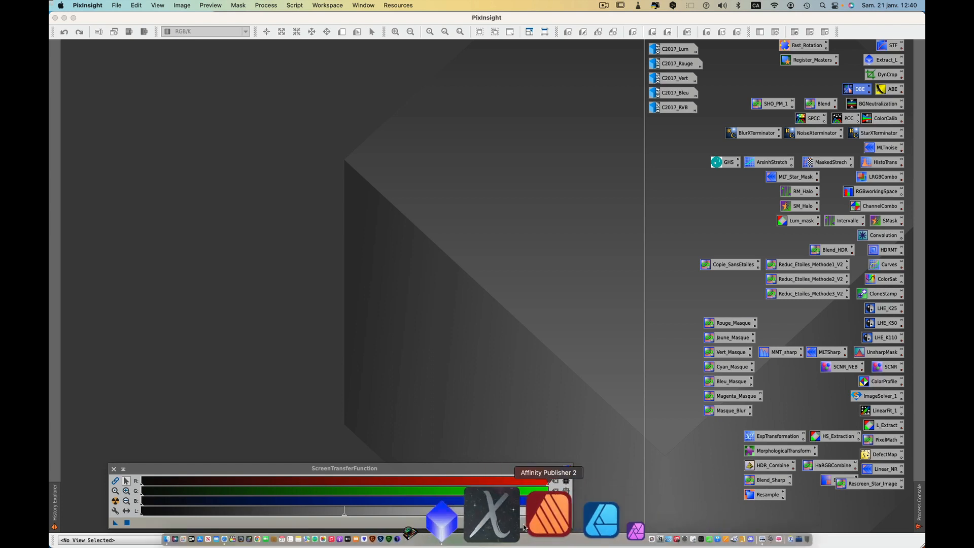
pyautogui.click(522, 528)
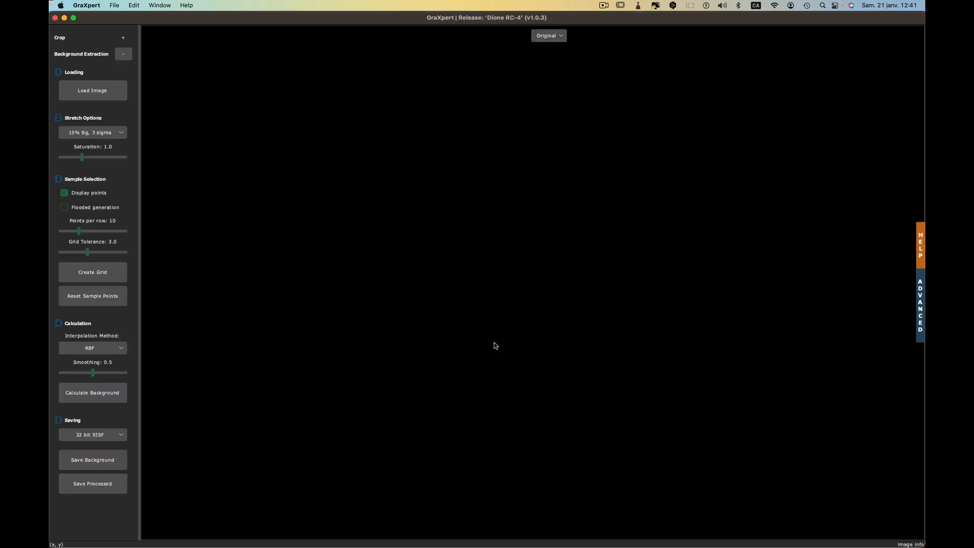
pyautogui.click(104, 94)
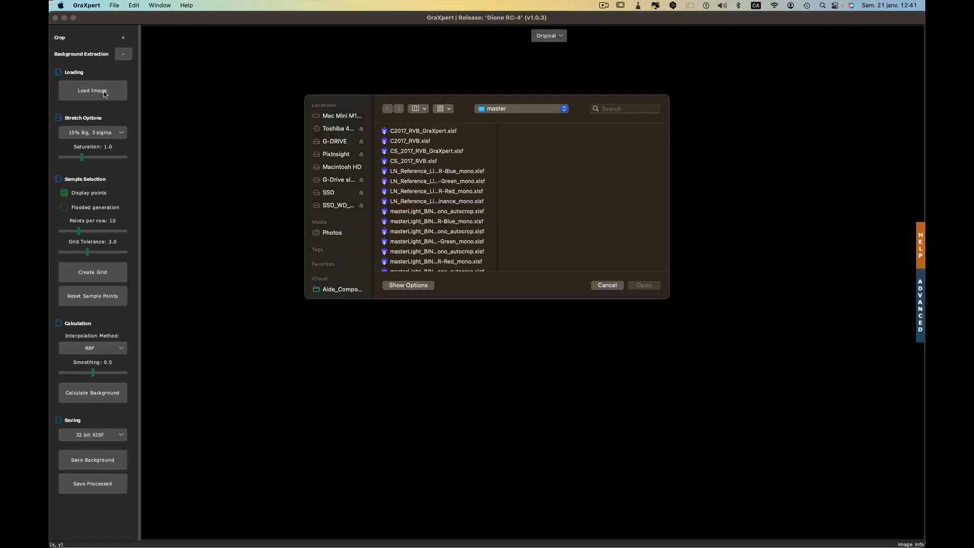
pyautogui.click(411, 142)
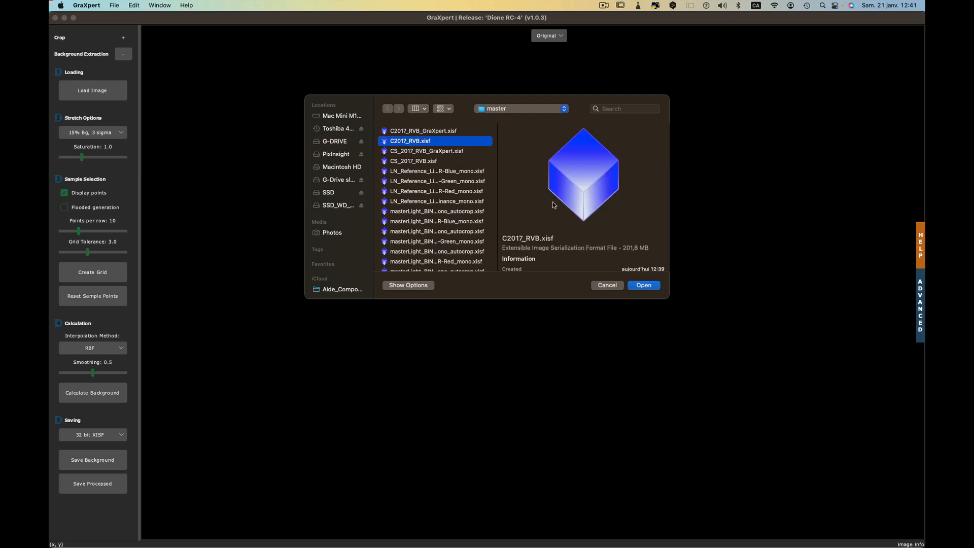
pyautogui.click(653, 285)
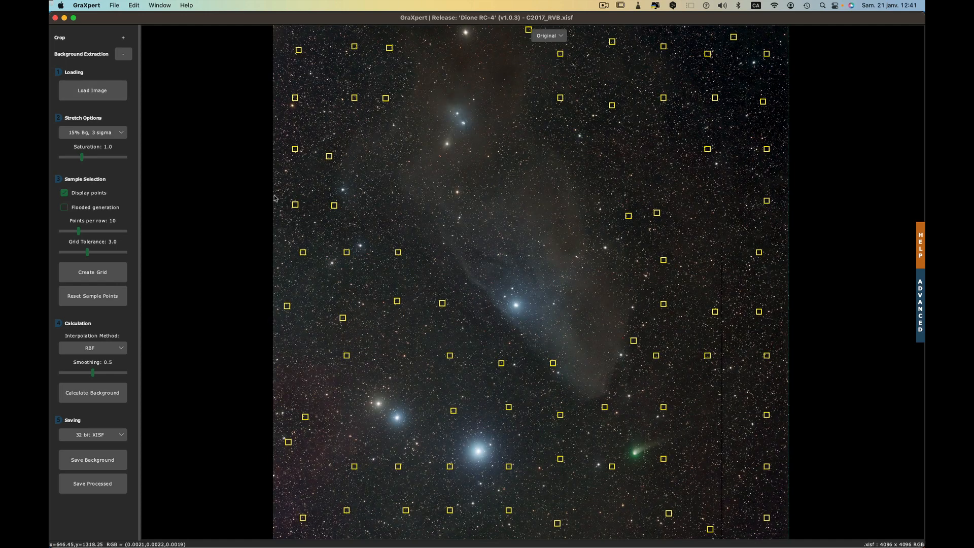
# Compare the No Stretch and 10% Bg, 3 sigma display options, and set the stretch to 30% Bg, 2 sigma
pyautogui.click(94, 133)
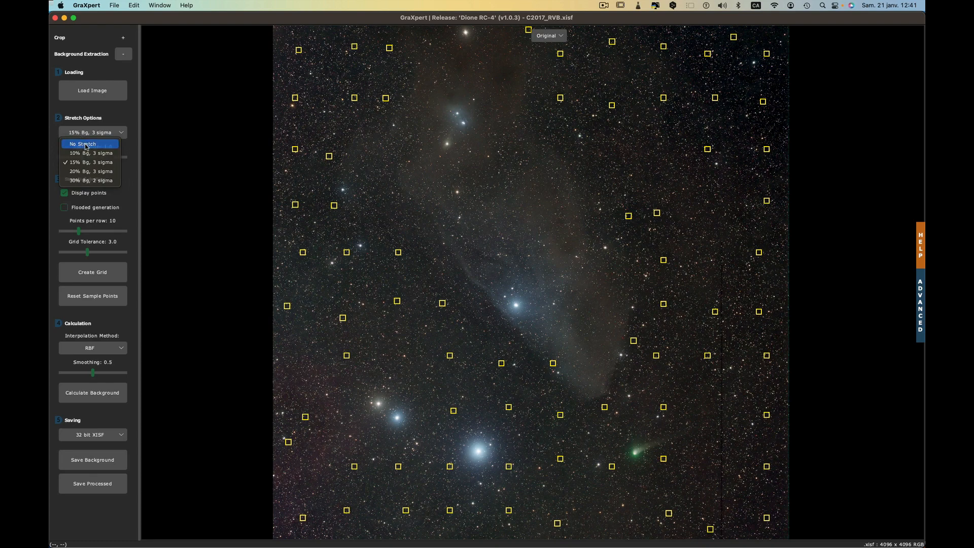
pyautogui.click(86, 145)
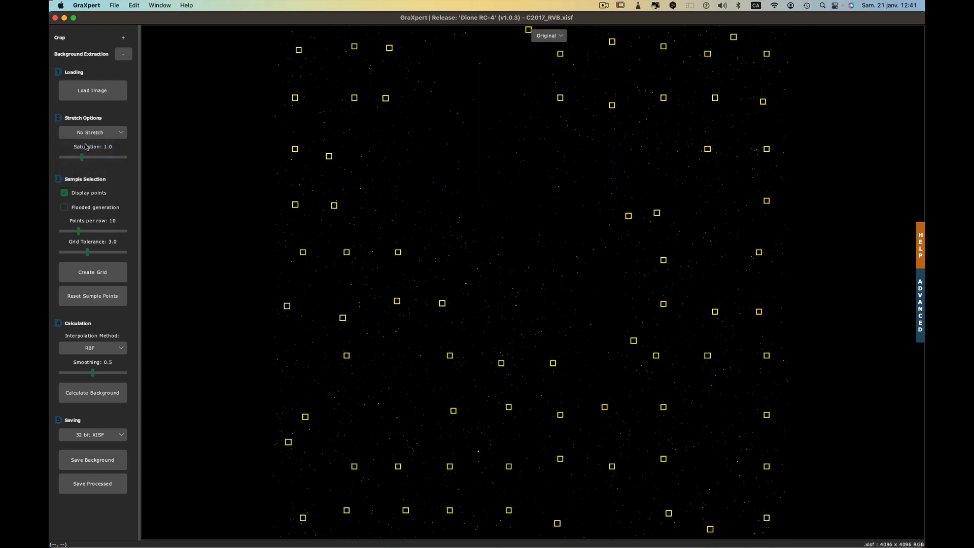
pyautogui.click(89, 134)
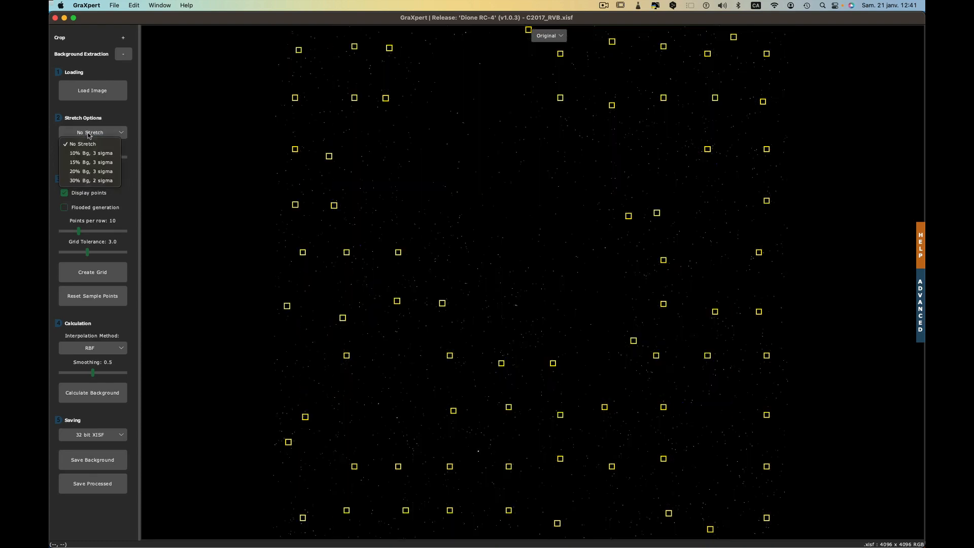
pyautogui.click(87, 153)
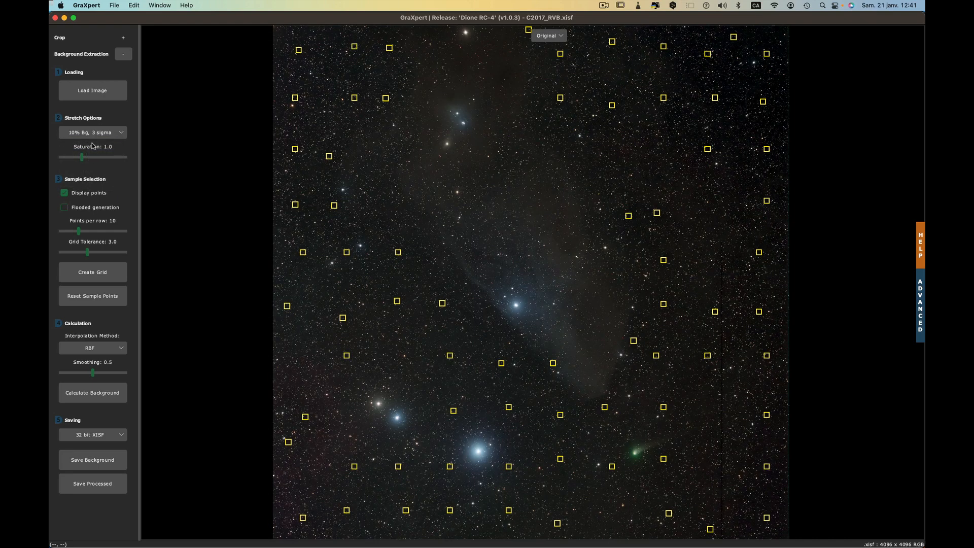
pyautogui.click(98, 134)
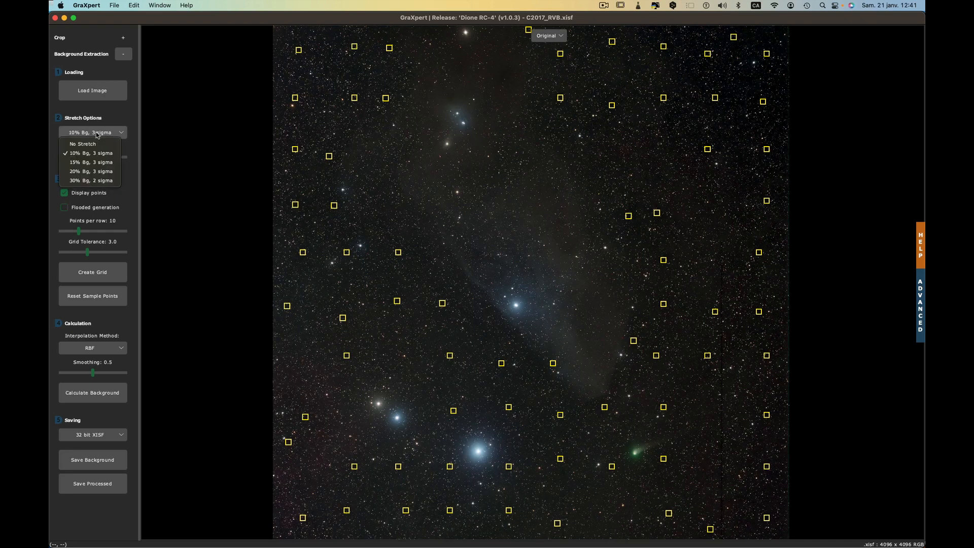
pyautogui.click(99, 181)
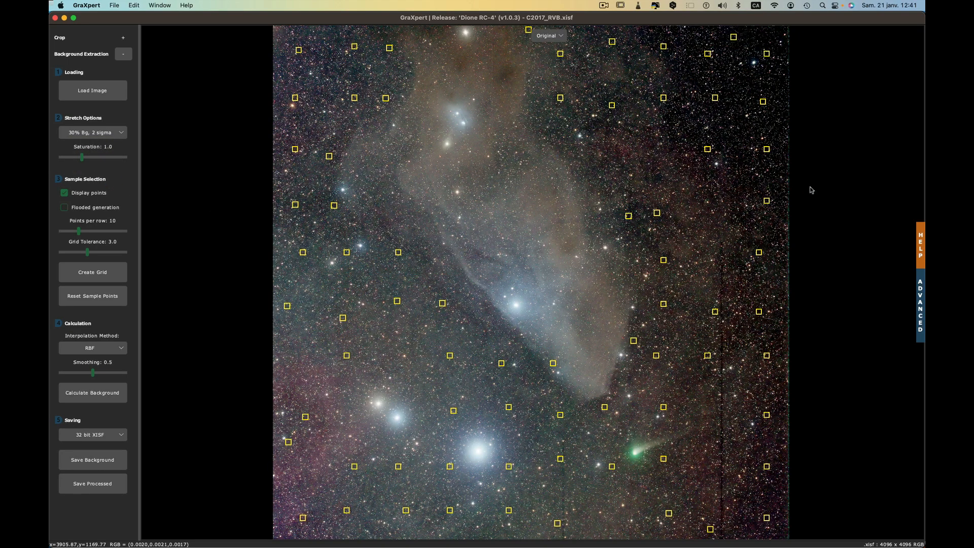
# Review the advanced sample point, interpolation and correction settings, keeping sample size 20 and Subtraction
pyautogui.click(921, 302)
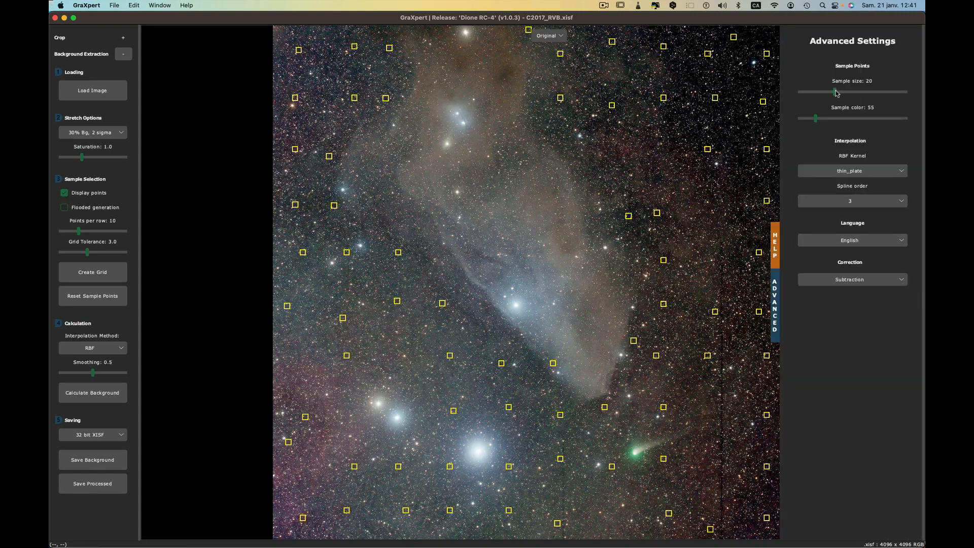
pyautogui.moveTo(835, 93)
pyautogui.mouseDown()
pyautogui.moveTo(856, 94)
pyautogui.moveTo(836, 96)
pyautogui.mouseUp()
pyautogui.click(774, 306)
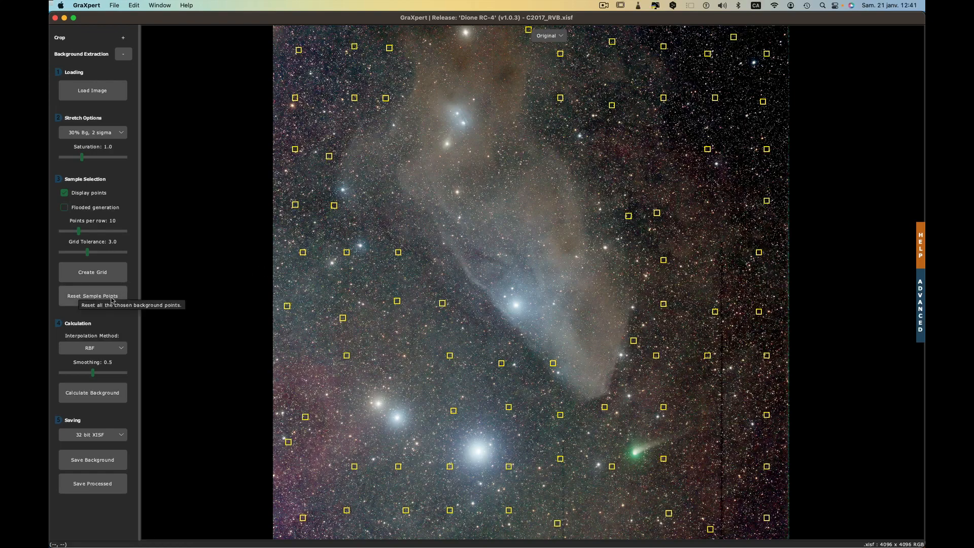
# Check the available interpolation methods, keep RBF with smoothing 0.5, and calculate the background
pyautogui.click(119, 350)
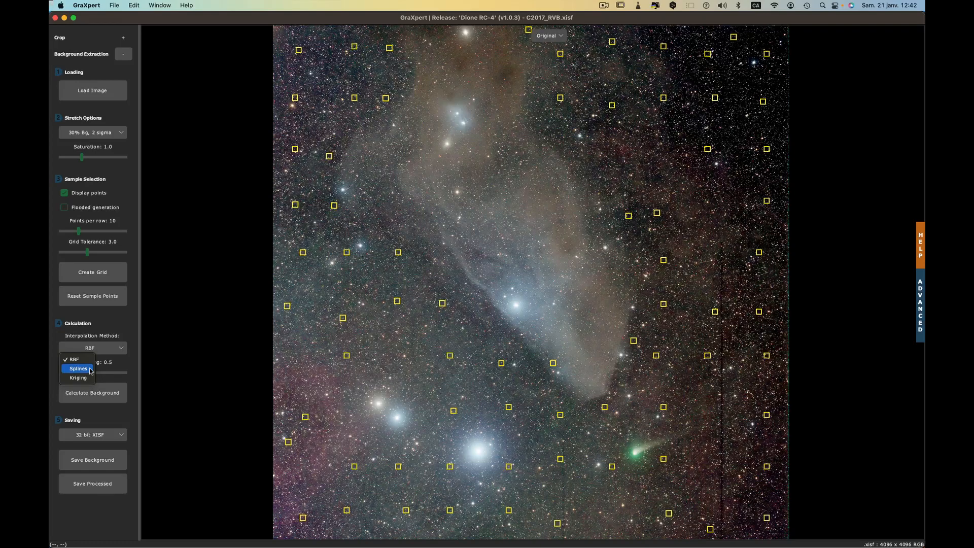
pyautogui.click(216, 313)
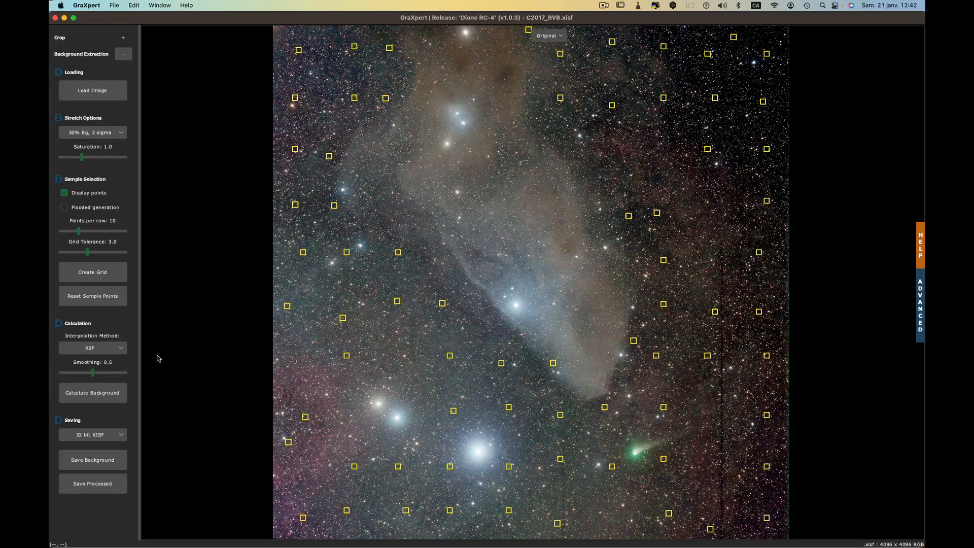
pyautogui.click(87, 396)
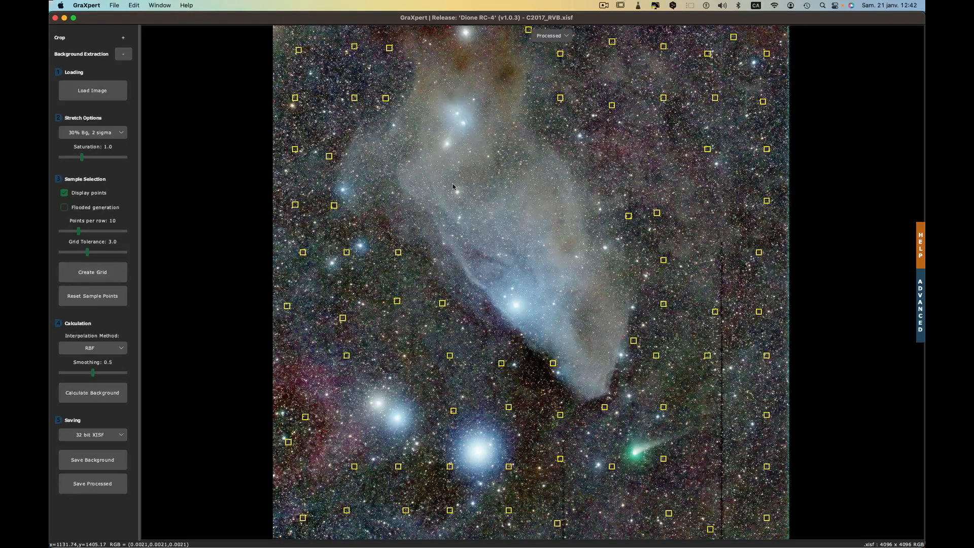
# Compare the original image with the processed result and display the extracted background model
pyautogui.click(567, 36)
pyautogui.click(555, 49)
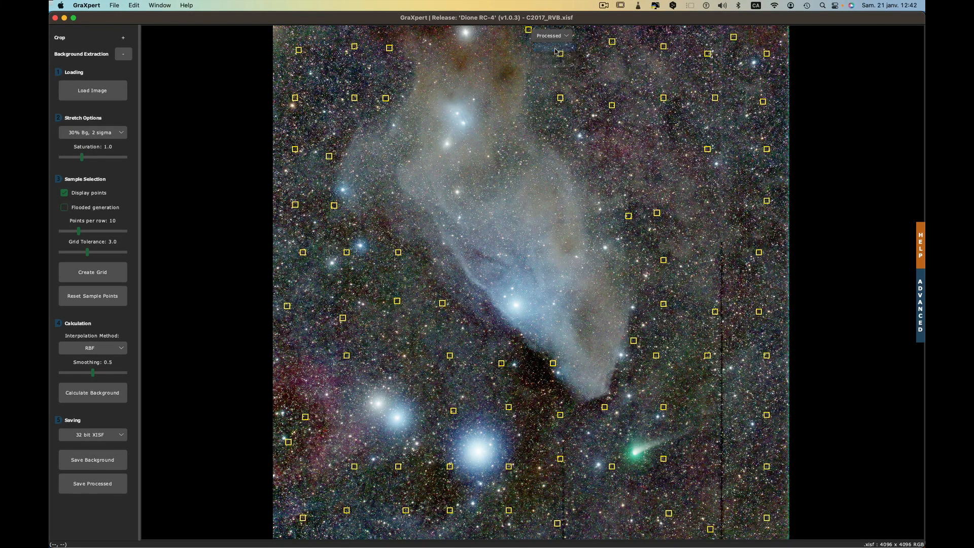
pyautogui.click(553, 36)
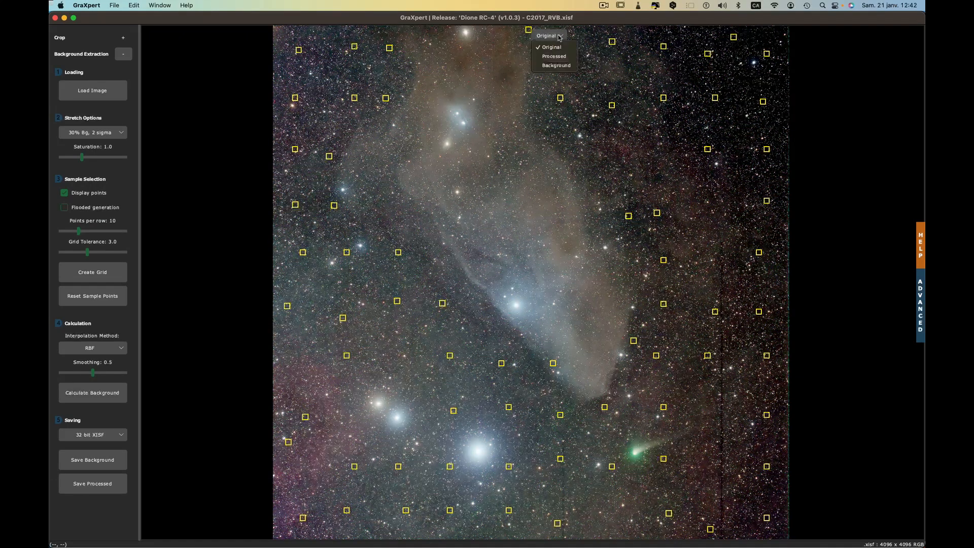
pyautogui.click(553, 56)
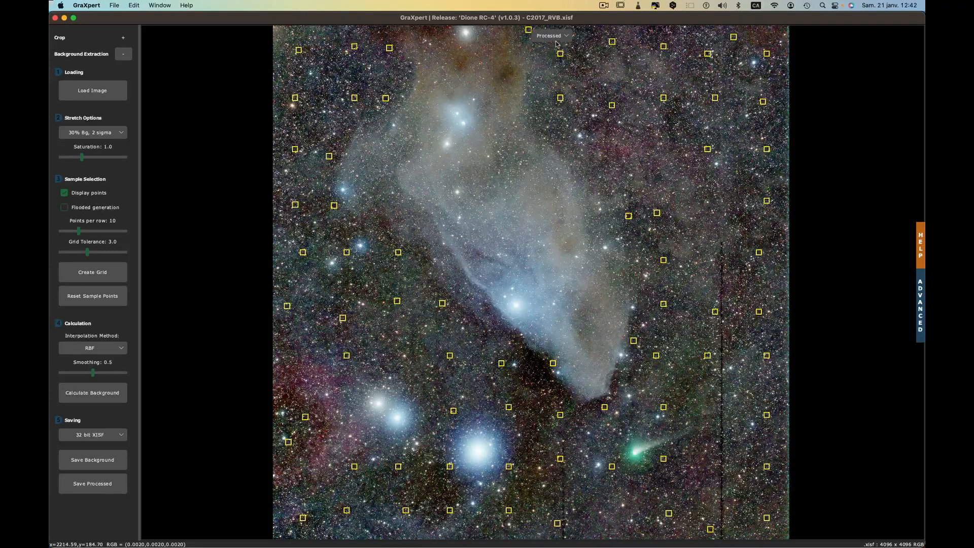
pyautogui.click(557, 36)
pyautogui.click(553, 65)
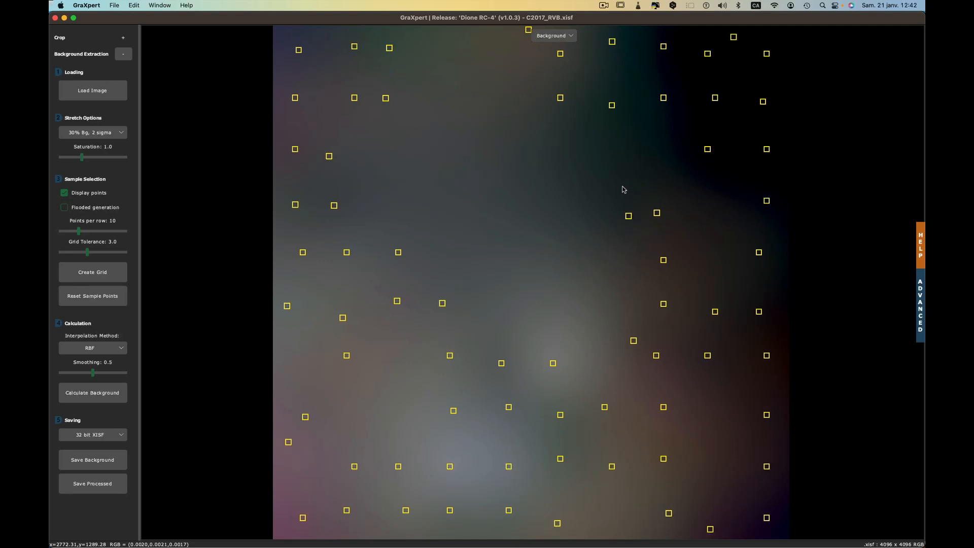
# Set the display stretch to 15% Bg, 3 sigma and show the processed image
pyautogui.click(100, 133)
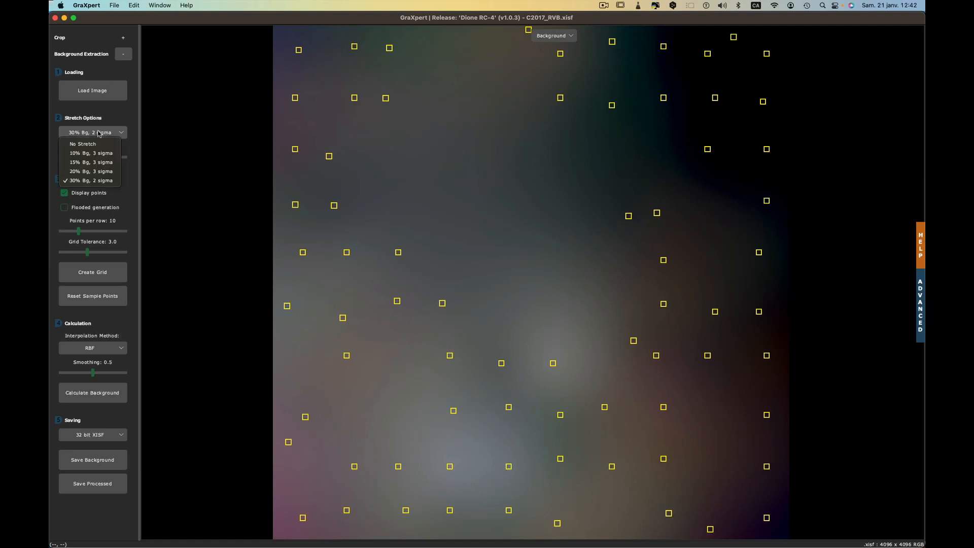
pyautogui.click(89, 162)
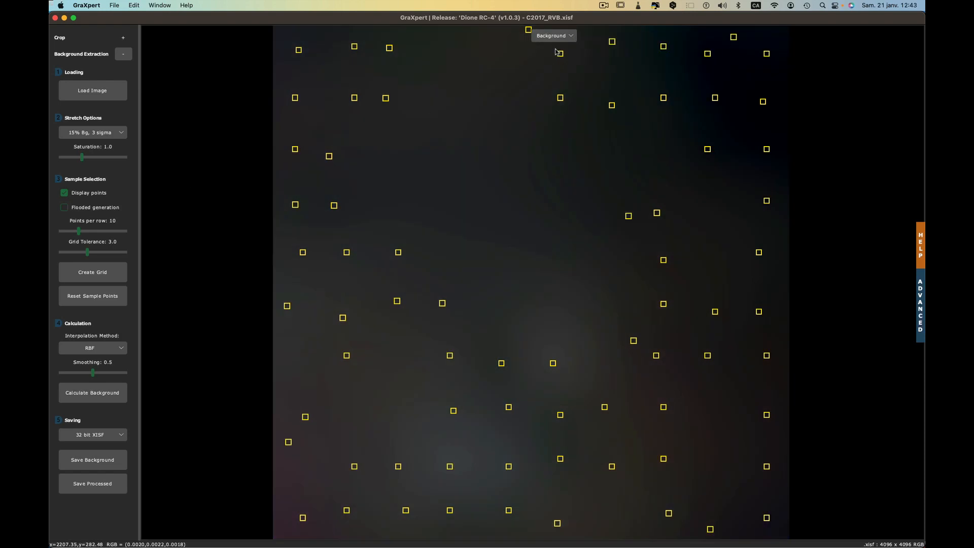
pyautogui.click(572, 38)
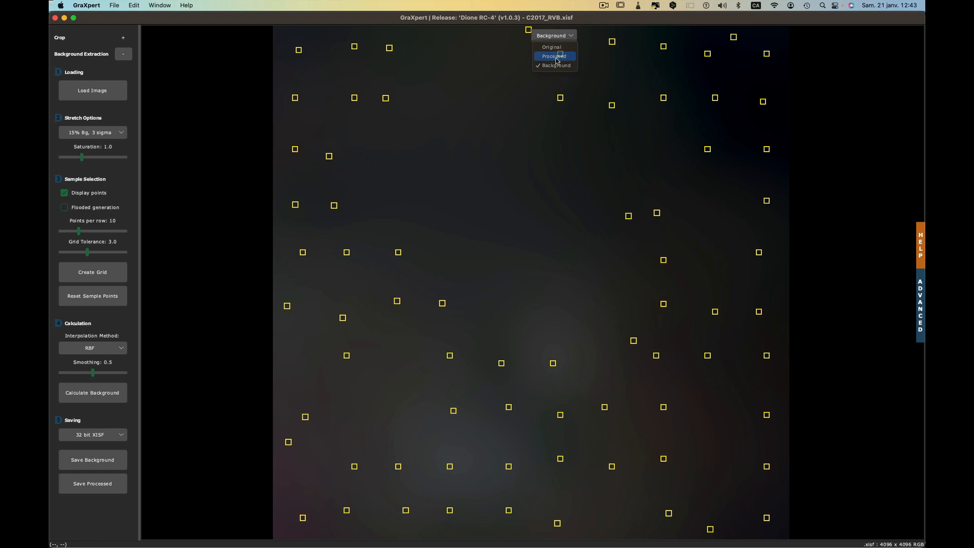
pyautogui.click(556, 57)
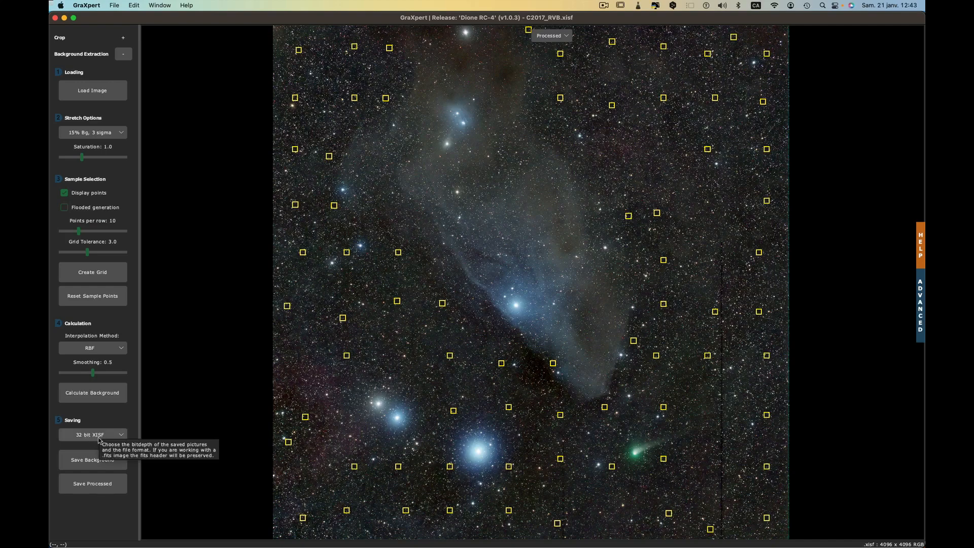
# Save the processed image as C2017_RVB_GraXpert.xisf in the master folder, replacing the existing file, and quit GraXpert
pyautogui.click(93, 484)
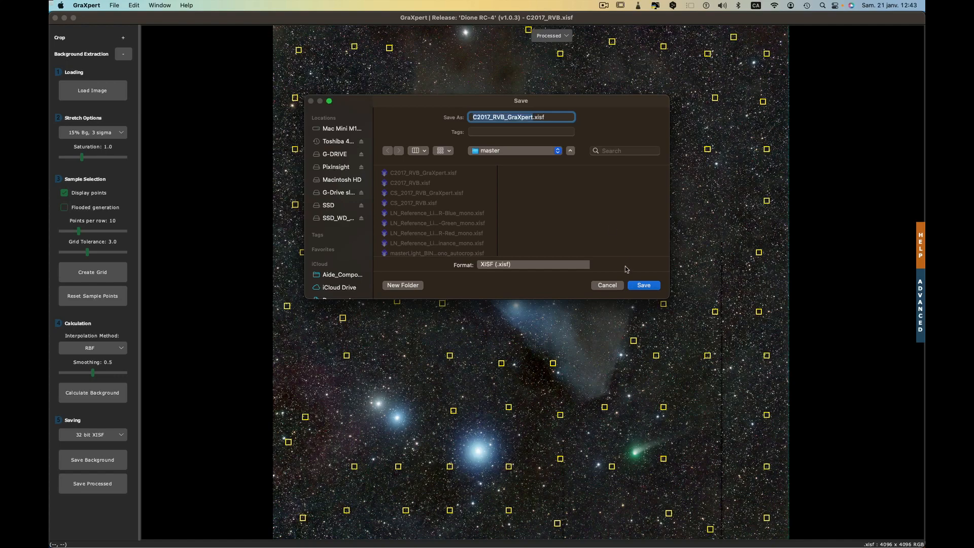
pyautogui.click(650, 286)
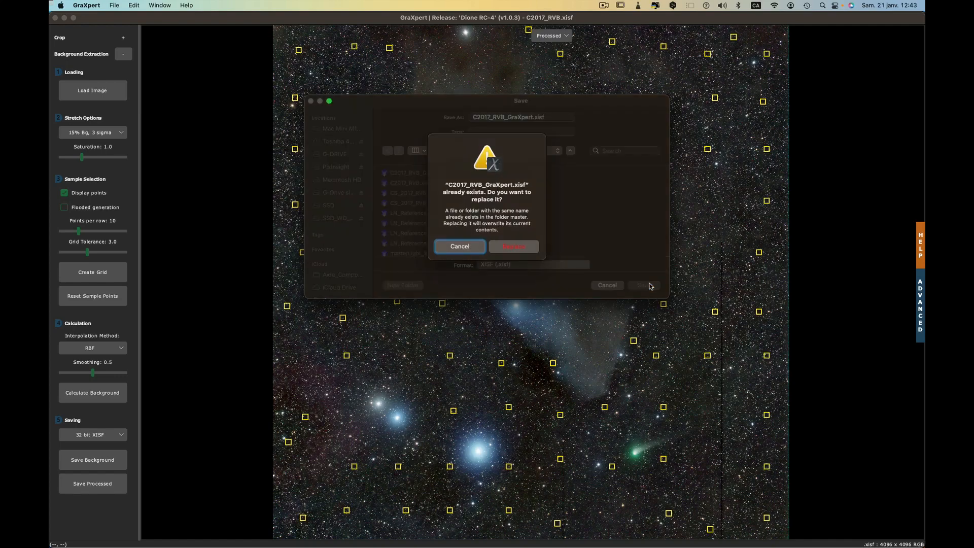
pyautogui.click(512, 248)
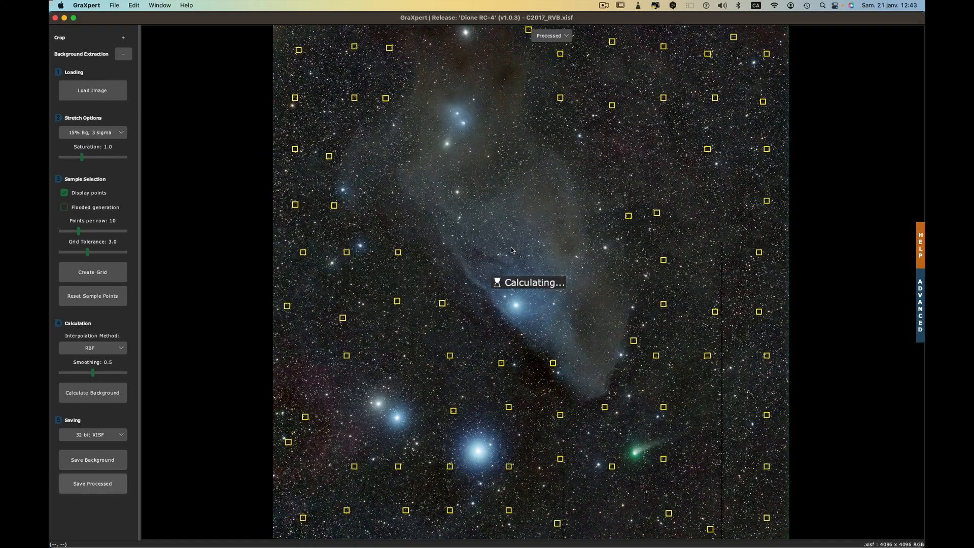
pyautogui.click(96, 6)
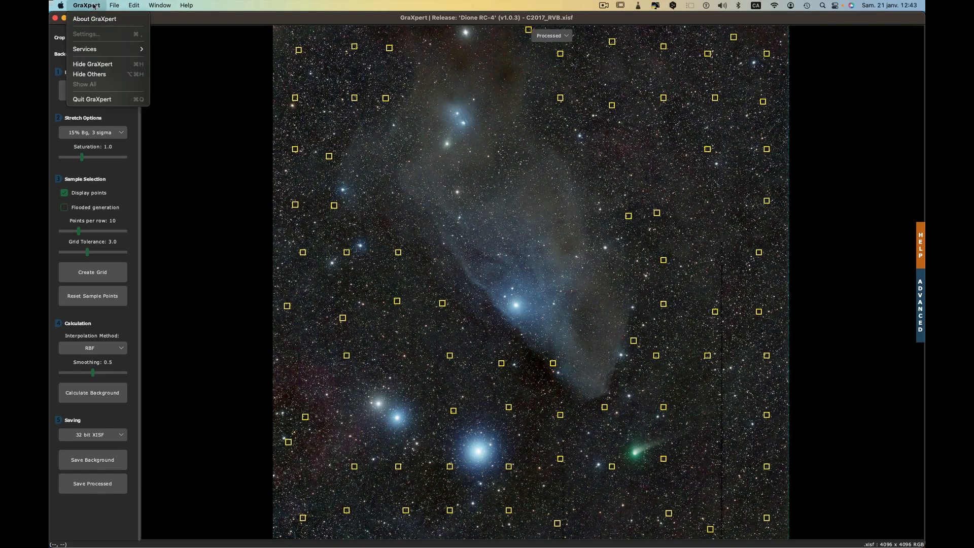
pyautogui.click(110, 101)
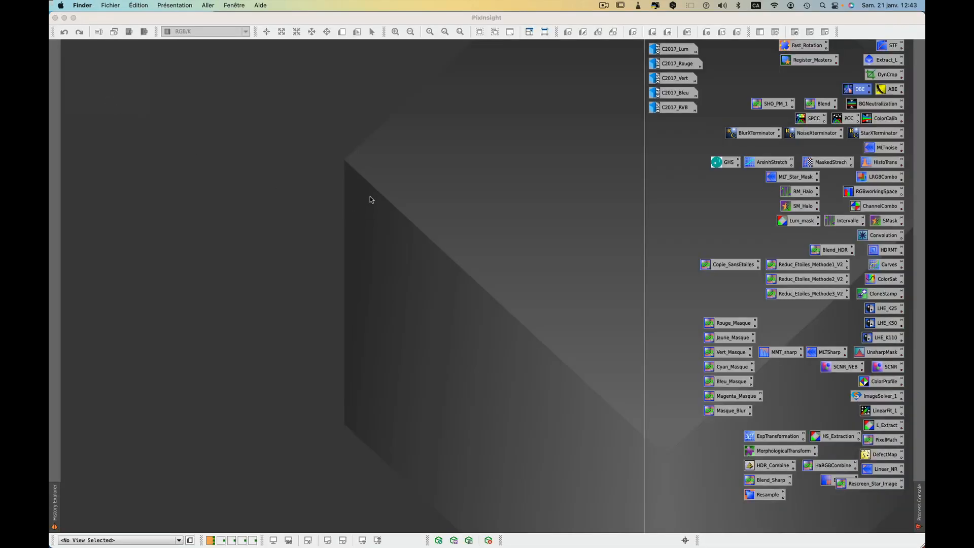
# Switch to PixInsight, open C2017_RVB_GraXpert.xisf from the master folder, auto-stretch it, and reposition its window
pyautogui.click(359, 164)
pyautogui.press('super+o')
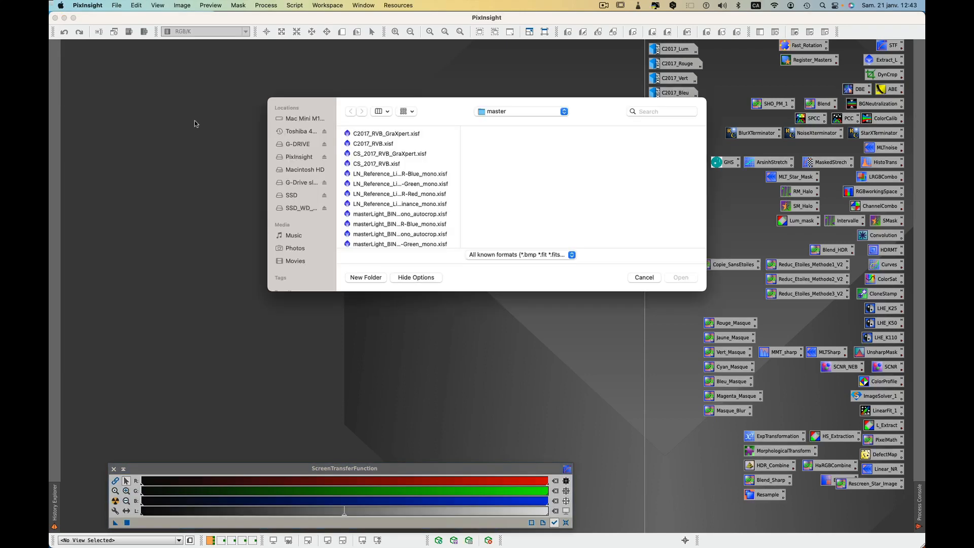
pyautogui.click(365, 135)
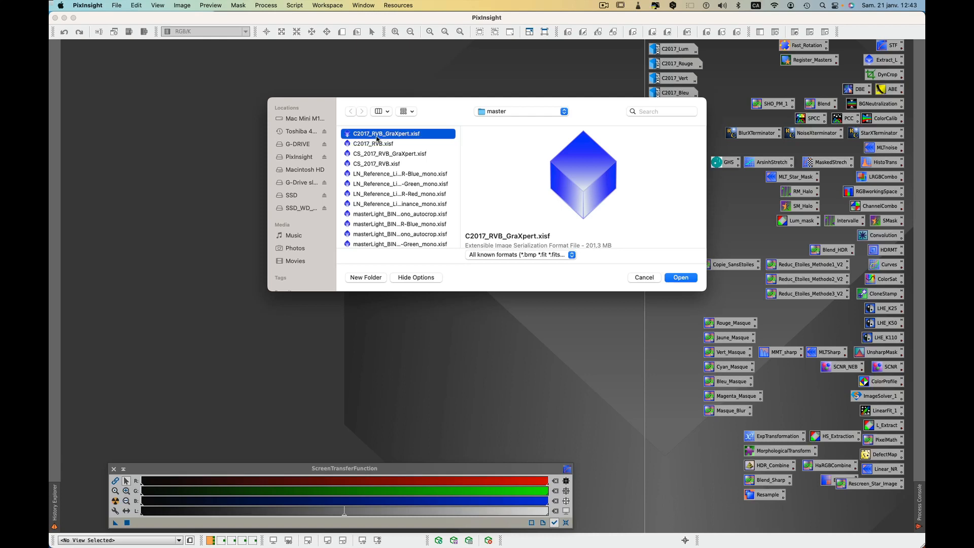
pyautogui.click(677, 281)
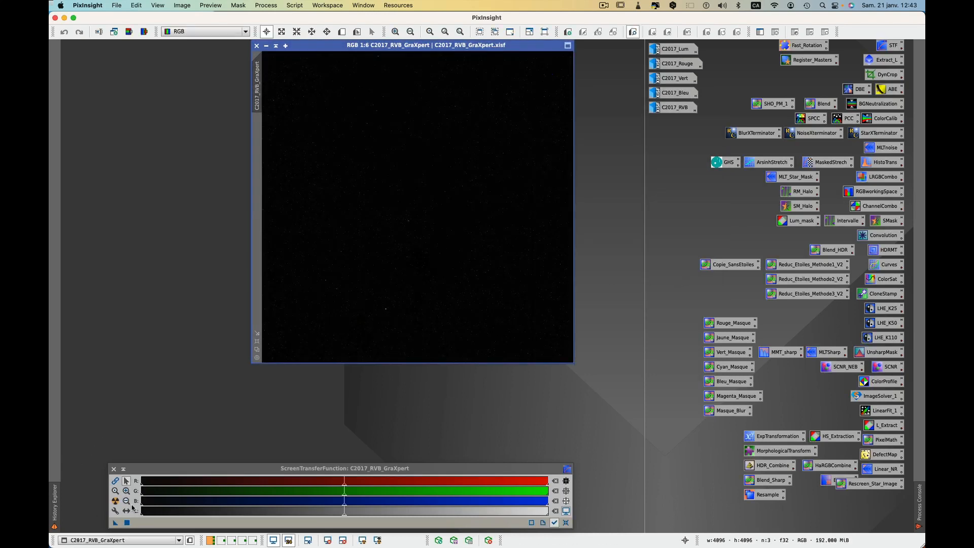
pyautogui.click(116, 501)
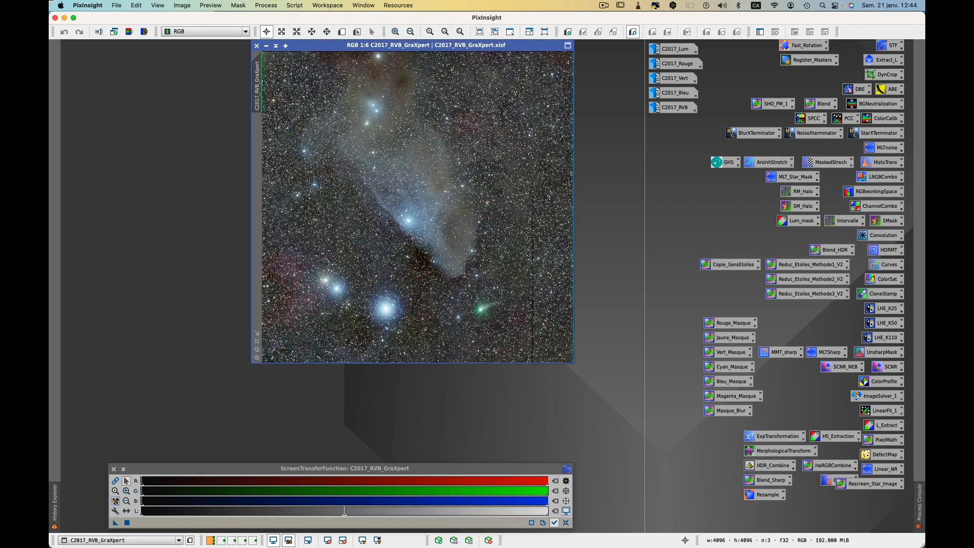
pyautogui.moveTo(314, 49); pyautogui.dragTo(235, 56)
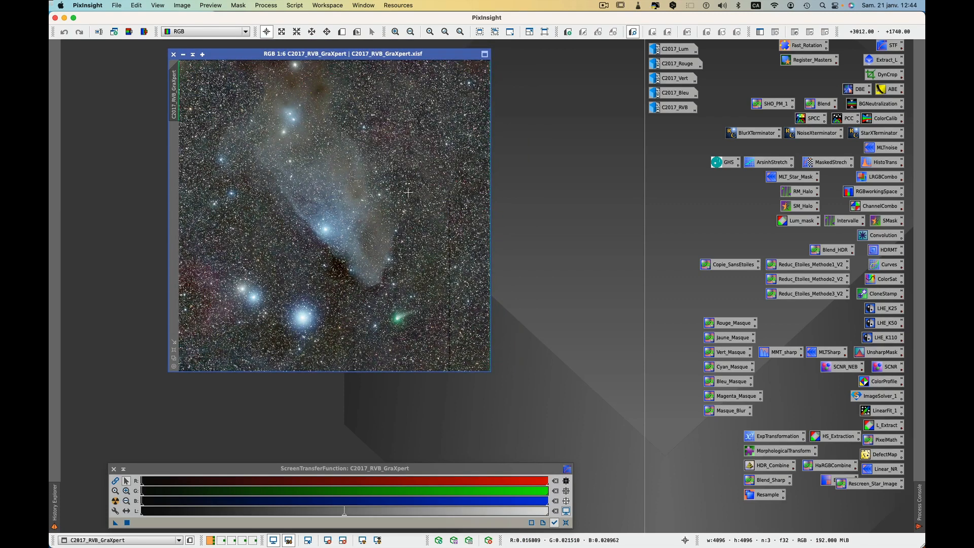
# Restore C2017_RVB from its icon and alternate repeatedly between it and C2017_RVB_GraXpert to compare both background corrections
pyautogui.doubleClick(674, 108)
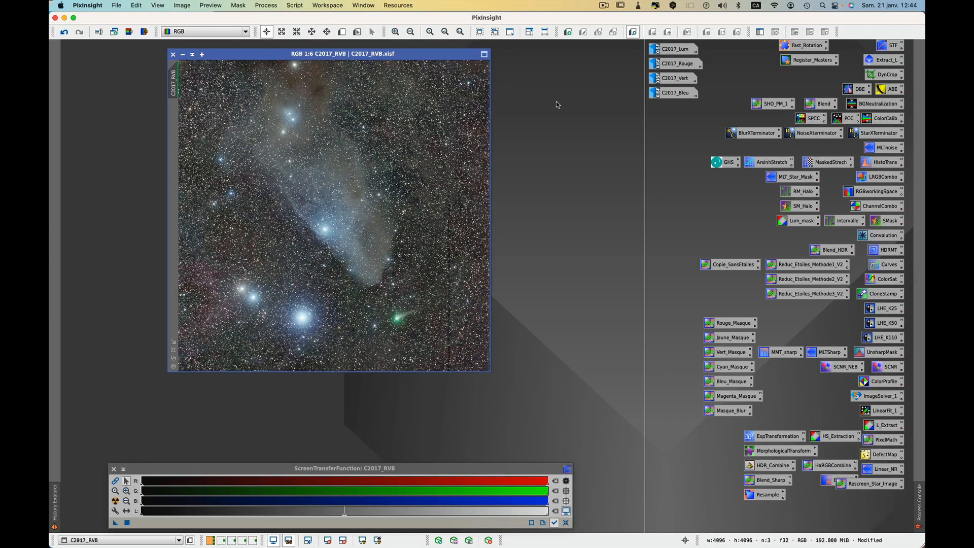
pyautogui.hotkey('ctrl', 'pagedown')
pyautogui.hotkey('ctrl', 'pagedown')
pyautogui.hotkey('ctrl', 'pagedown')
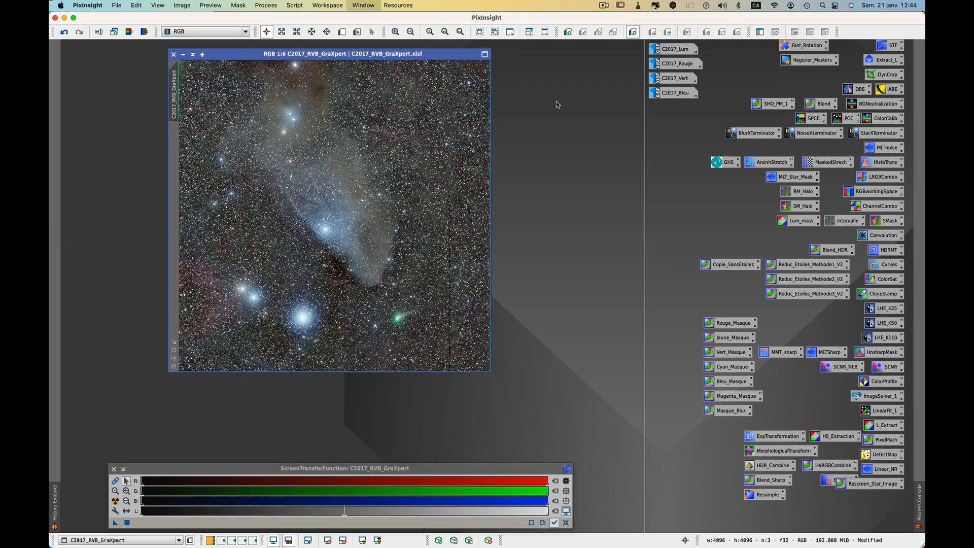
pyautogui.hotkey('ctrl', 'pagedown')
pyautogui.hotkey('ctrl', 'pagedown')
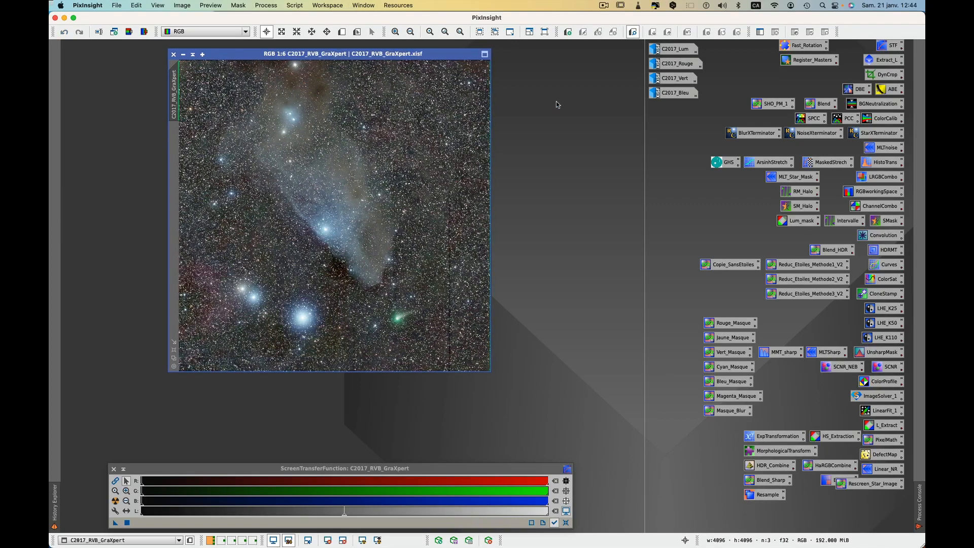
pyautogui.hotkey('ctrl', 'pagedown')
pyautogui.hotkey('ctrl', 'pagedown')
pyautogui.hotkey('ctrl', 'pagedown')
pyautogui.hotkey('ctrl', 'pagedown')
# Offset the C2017_RVB_GraXpert window, minimize C2017_RVB to an icon, and reposition the remaining GraXpert image
pyautogui.moveTo(443, 57); pyautogui.dragTo(420, 81)
pyautogui.click(231, 65)
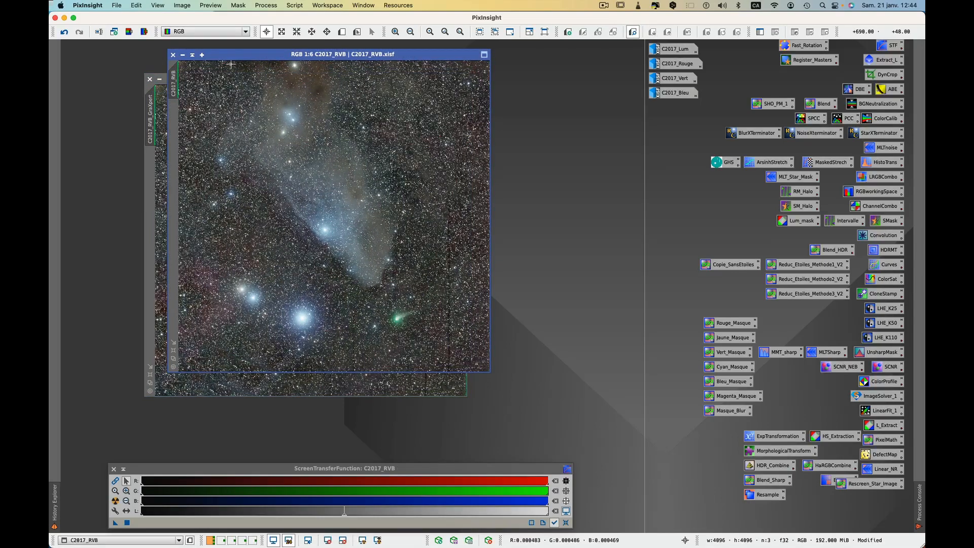
pyautogui.click(183, 54)
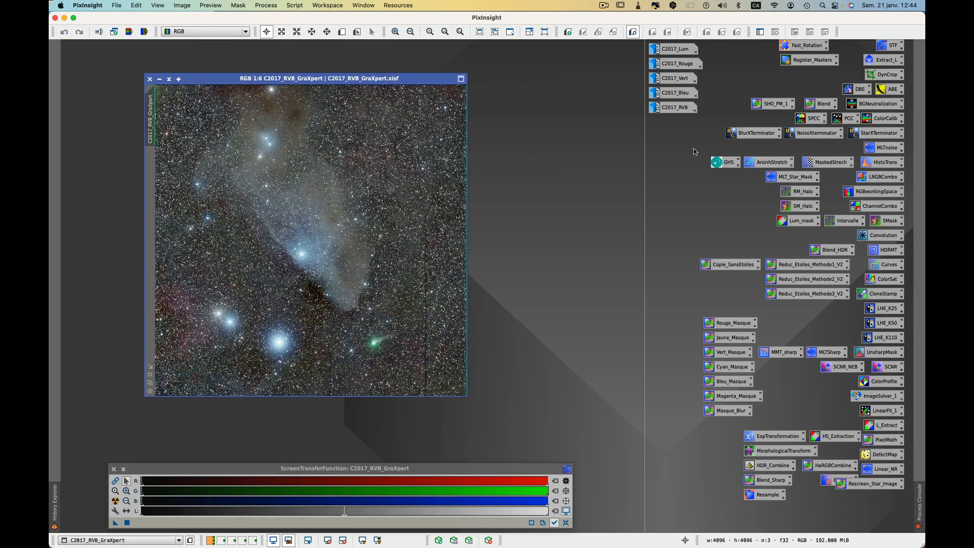
pyautogui.moveTo(441, 80); pyautogui.dragTo(443, 65)
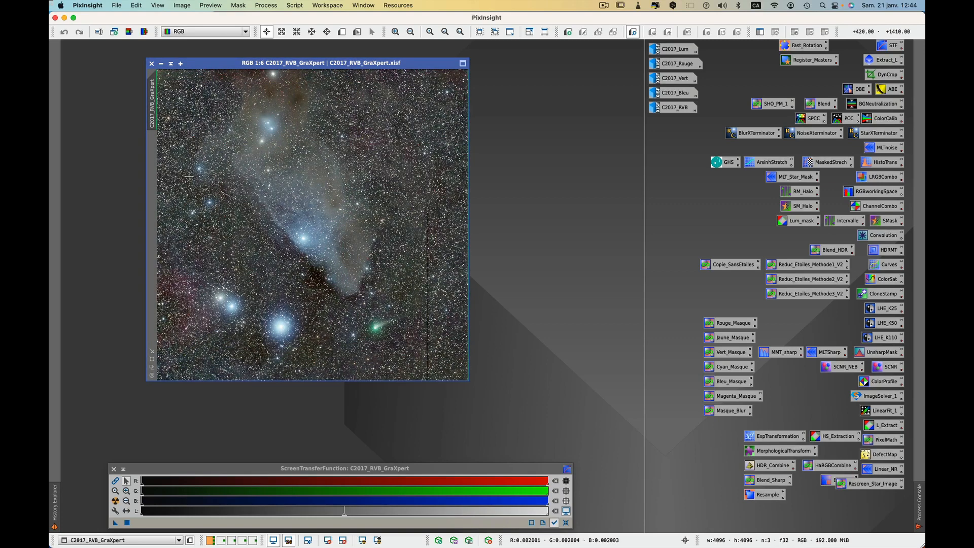
# Consult the Traitement de Comète_v2.pdf checklist for the step following gradient removal, and return to PixInsight
pyautogui.press('super+Tab')
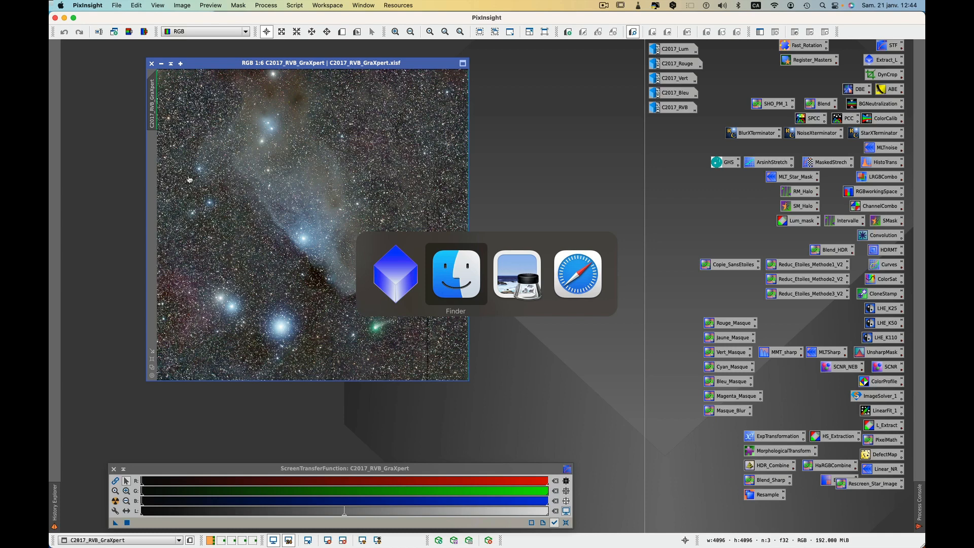
pyautogui.press('super+Tab')
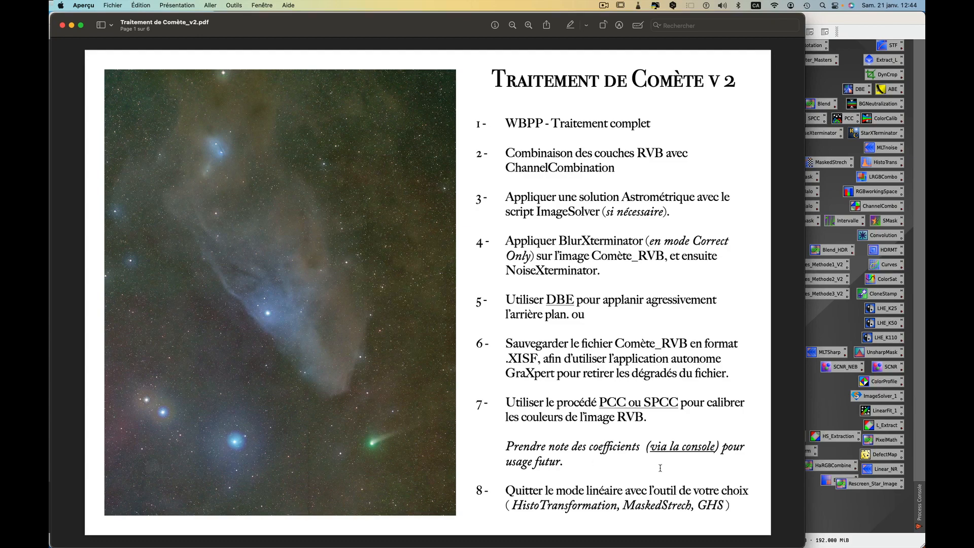
pyautogui.press('super+Tab')
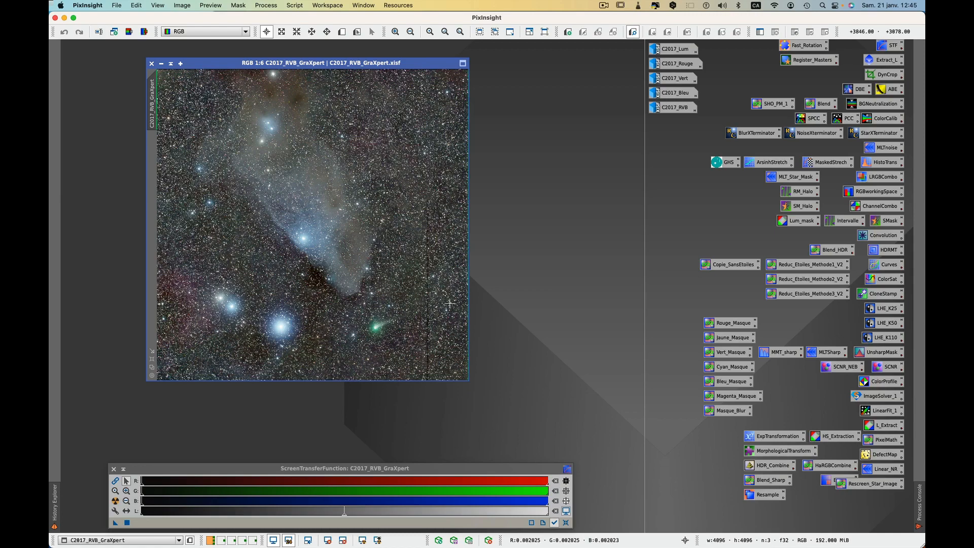
# Examine the dark background beside the nebula in C2017_RVB_GraXpert at 2:1 magnification
pyautogui.scroll(3, 224, 218)
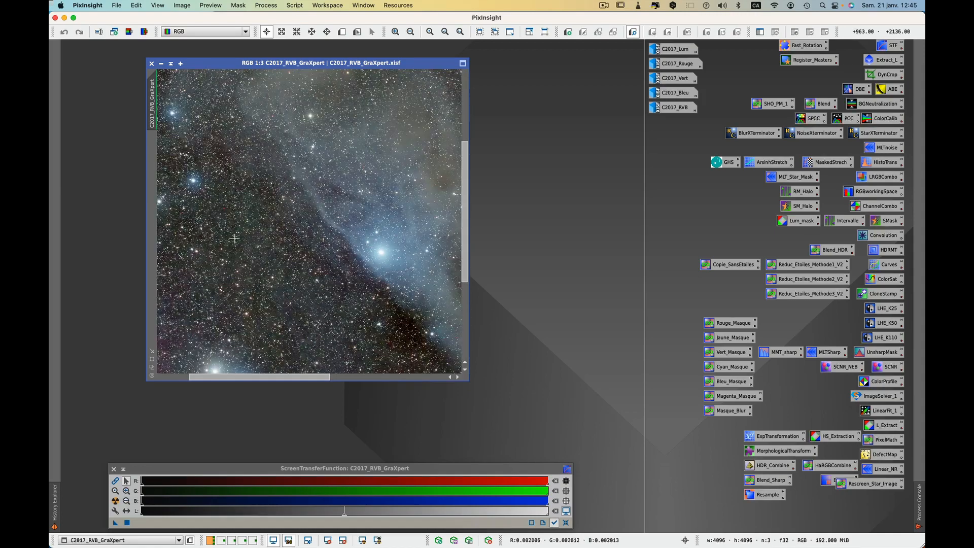
pyautogui.scroll(2, 416, 340)
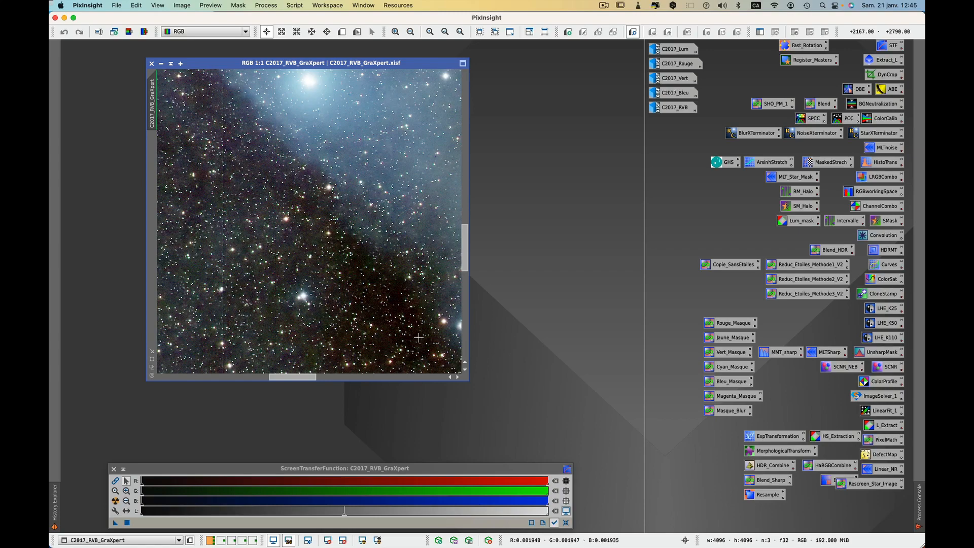
pyautogui.scroll(1, 418, 337)
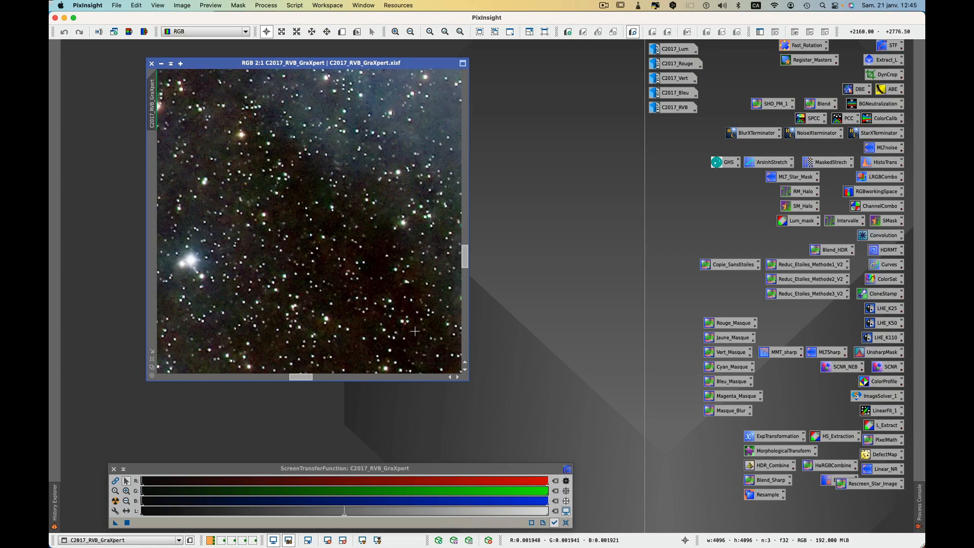
# Draw a preview about 87 × 82 px over the dark background beside the nebula in C2017_RVB_GraXpert
pyautogui.hotkey('alt', 'n')
pyautogui.moveTo(291, 202); pyautogui.dragTo(347, 270)
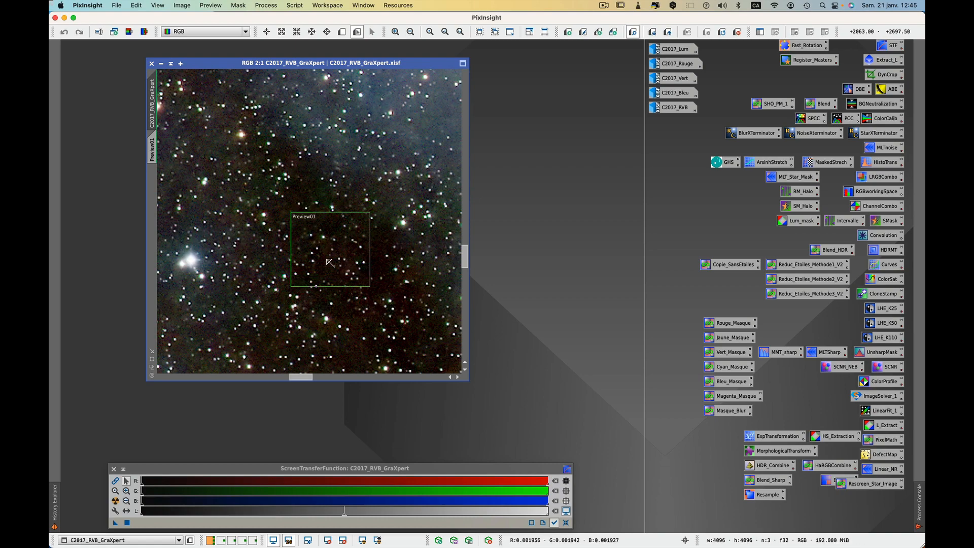
pyautogui.moveTo(155, 105)
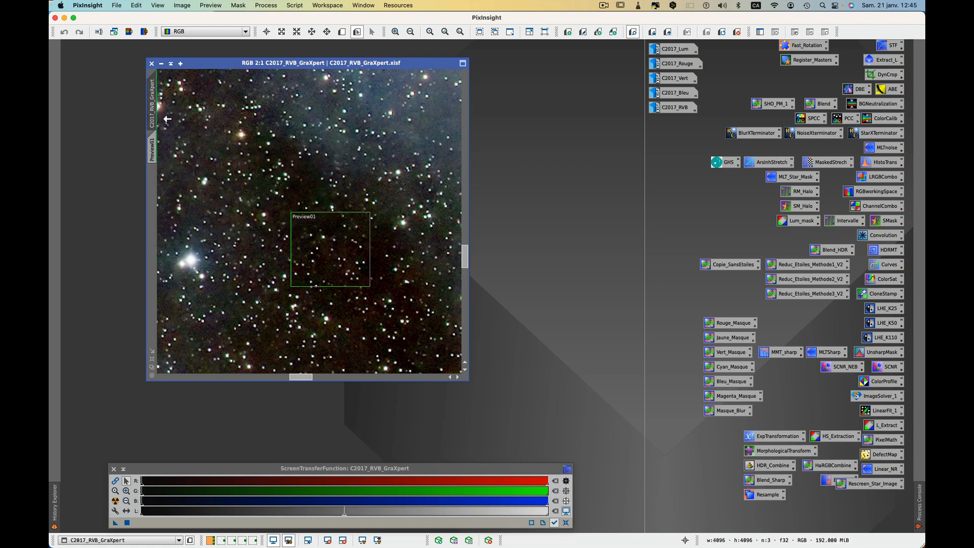
pyautogui.scroll(-4, 241, 219)
pyautogui.scroll(-2, 241, 219)
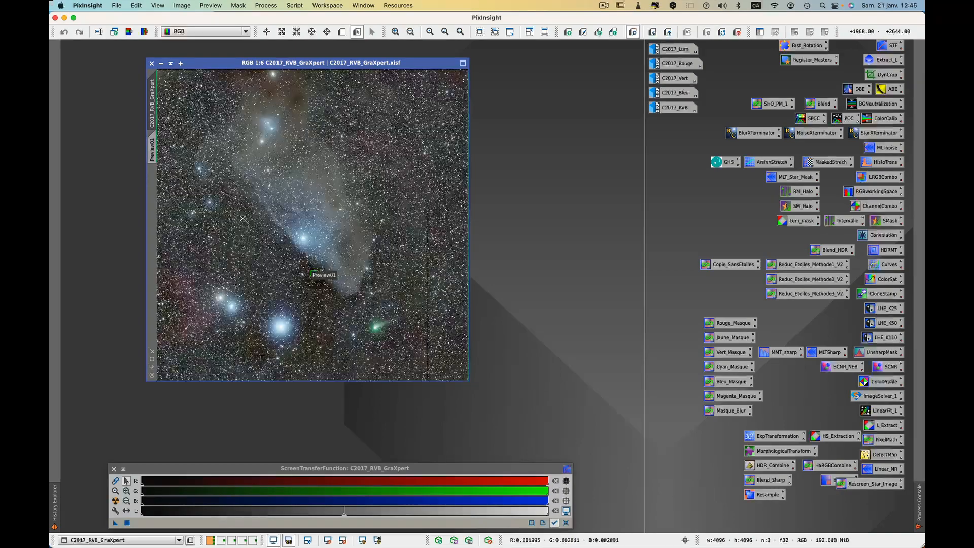
# Open SpectrophotometricColorCalibration, reset it to its defaults, and set the background region of interest from Preview01
pyautogui.doubleClick(812, 120)
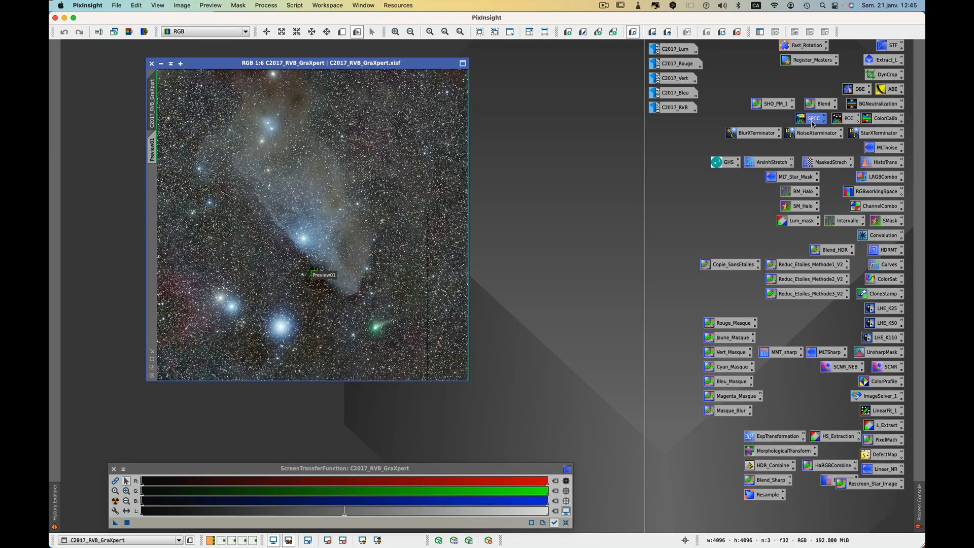
pyautogui.moveTo(655, 95); pyautogui.dragTo(679, 76)
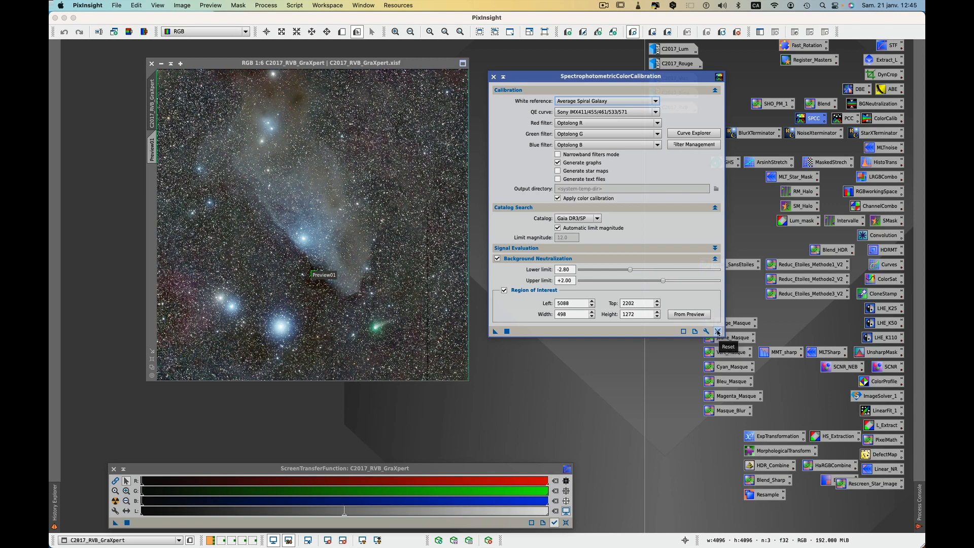
pyautogui.click(718, 330)
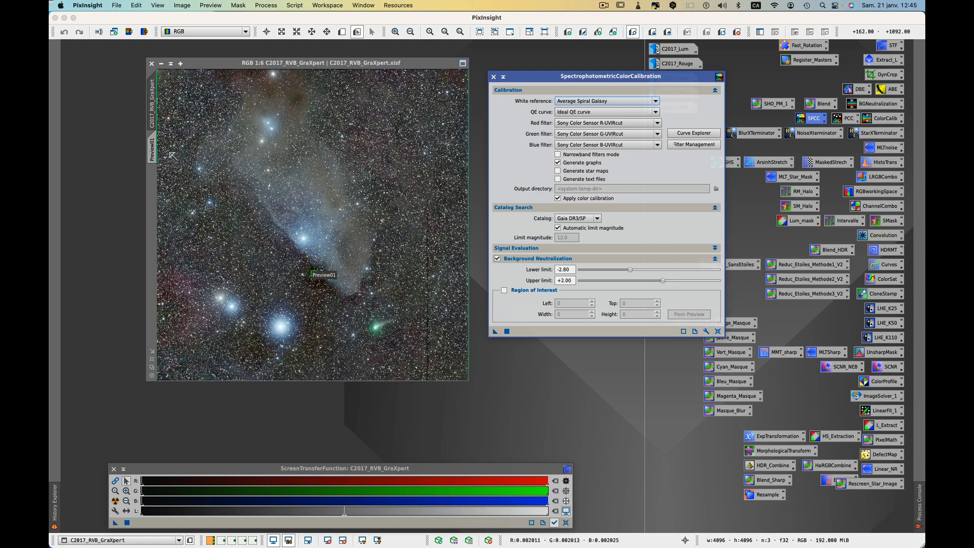
pyautogui.click(153, 152)
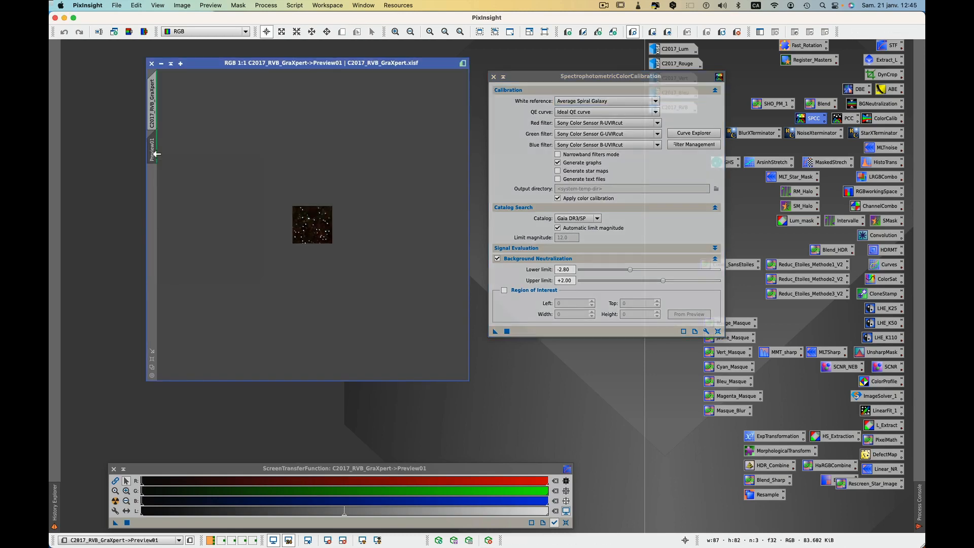
pyautogui.moveTo(441, 220); pyautogui.dragTo(685, 307)
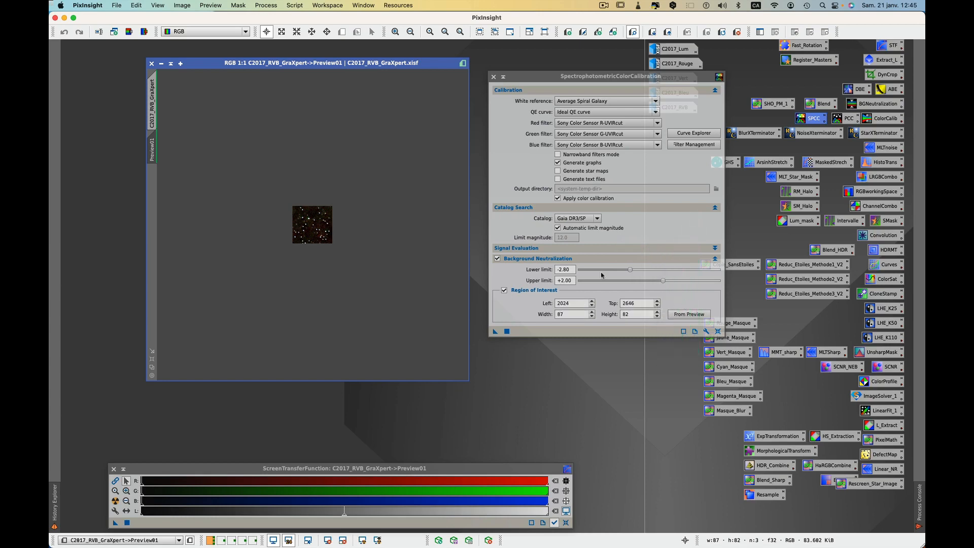
# Apply SpectrophotometricColorCalibration to the full C2017_RVB_GraXpert image, close its graph and process windows, and delete Preview01
pyautogui.click(153, 119)
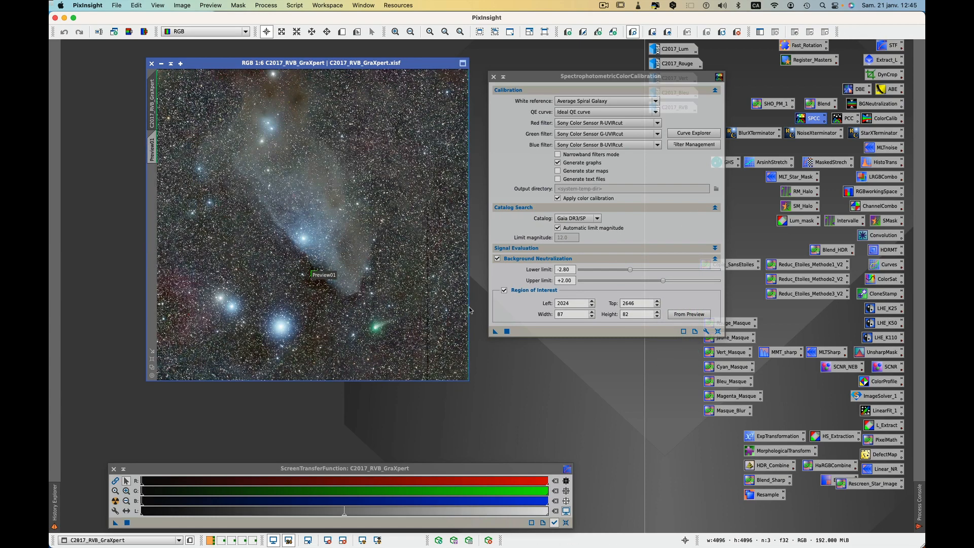
pyautogui.moveTo(494, 332); pyautogui.dragTo(406, 294)
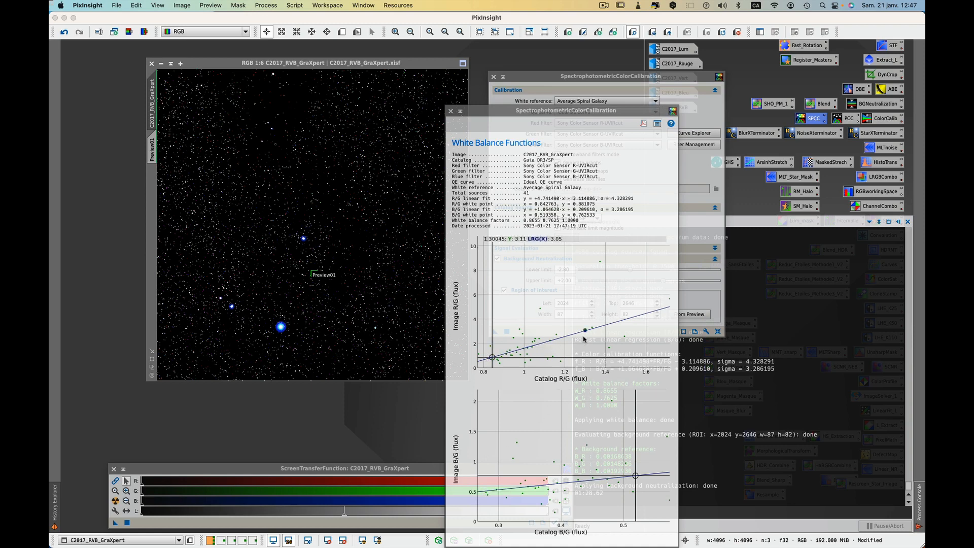
pyautogui.click(450, 110)
pyautogui.click(493, 76)
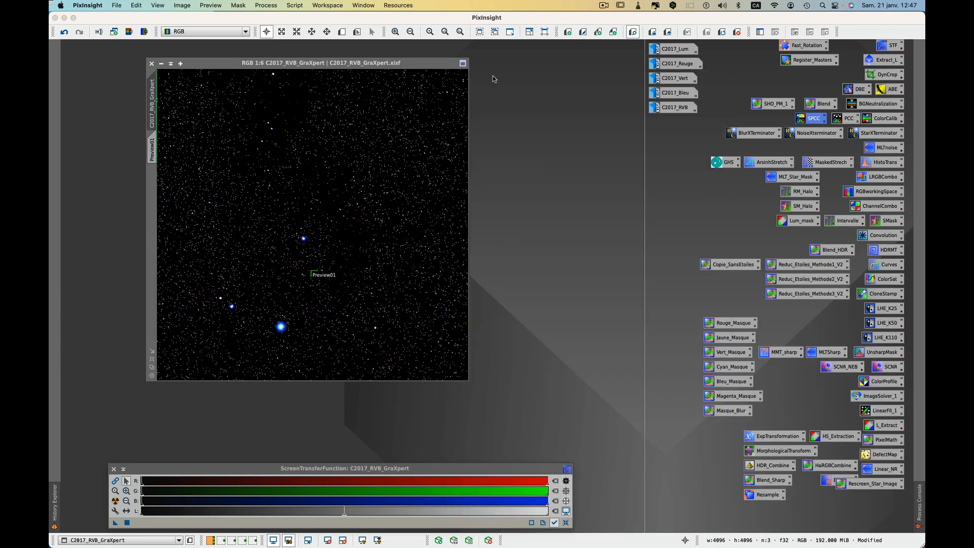
pyautogui.click(211, 6)
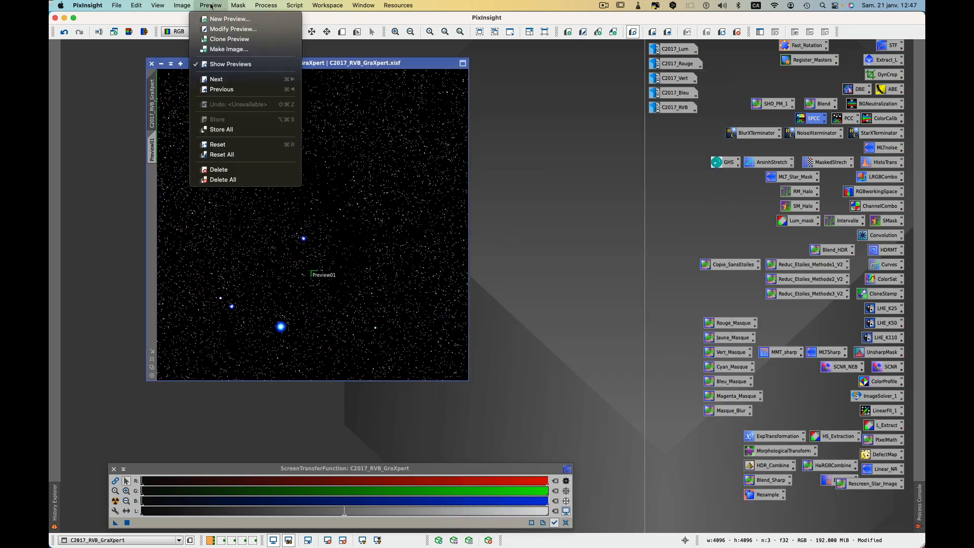
pyautogui.click(215, 170)
# Reset the screen transfer function of C2017_RVB_GraXpert and auto-stretch it with linked RGB channels
pyautogui.click(566, 522)
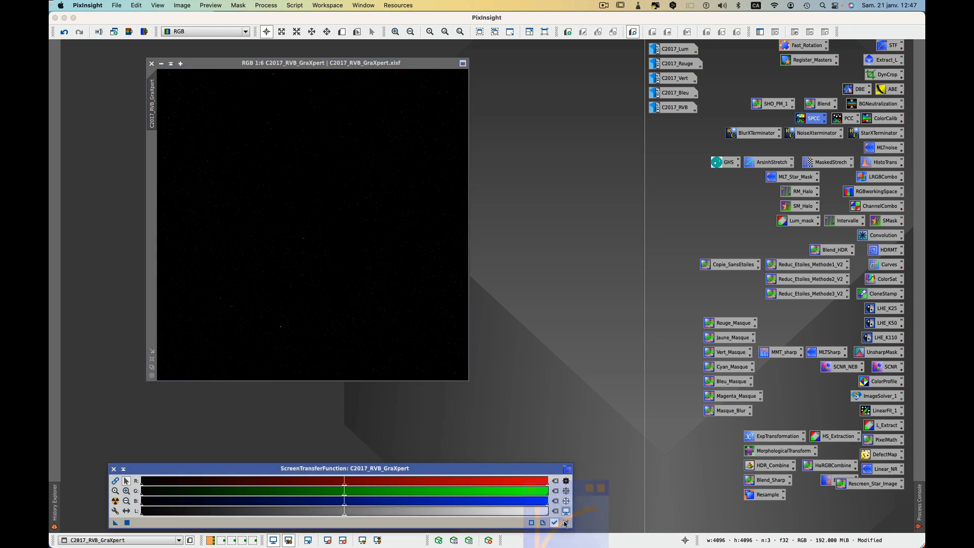
pyautogui.click(115, 480)
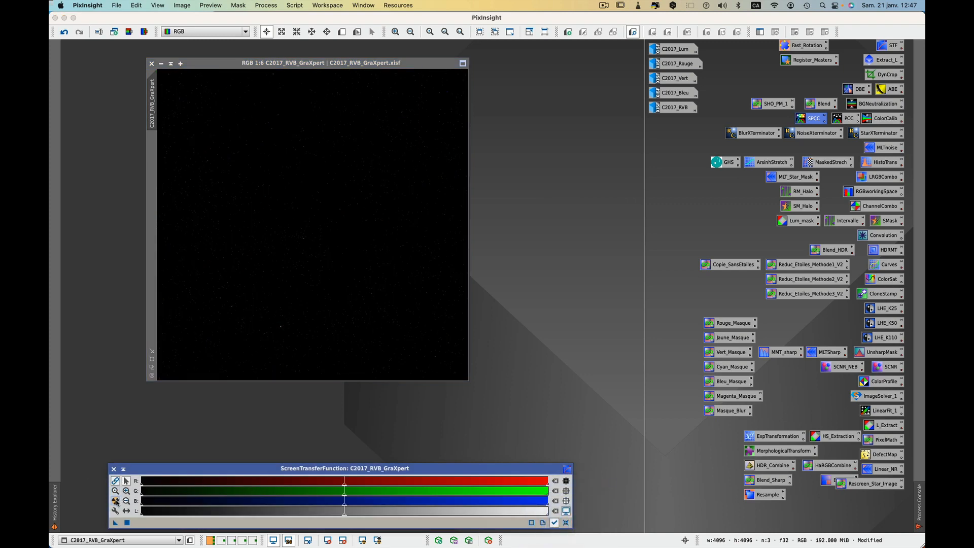
pyautogui.click(116, 501)
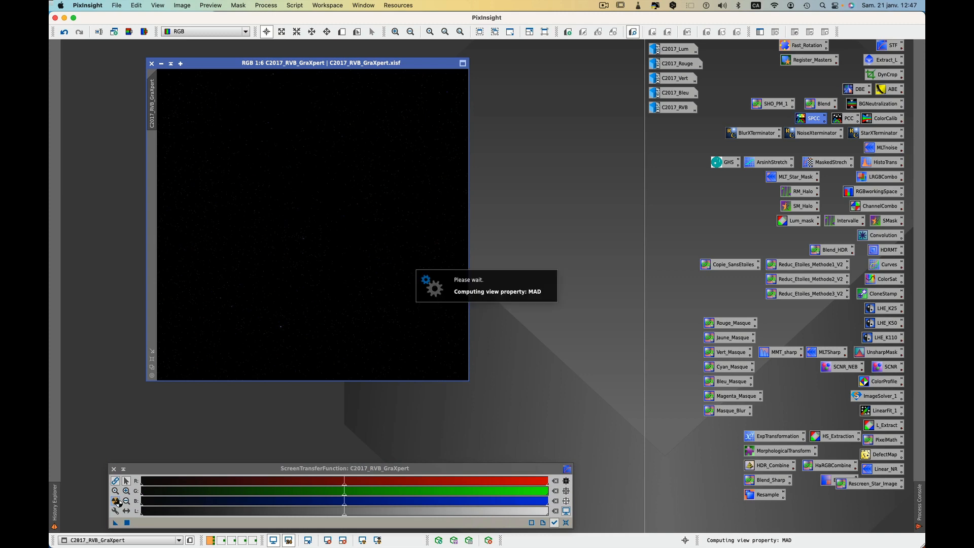
pyautogui.click(116, 501)
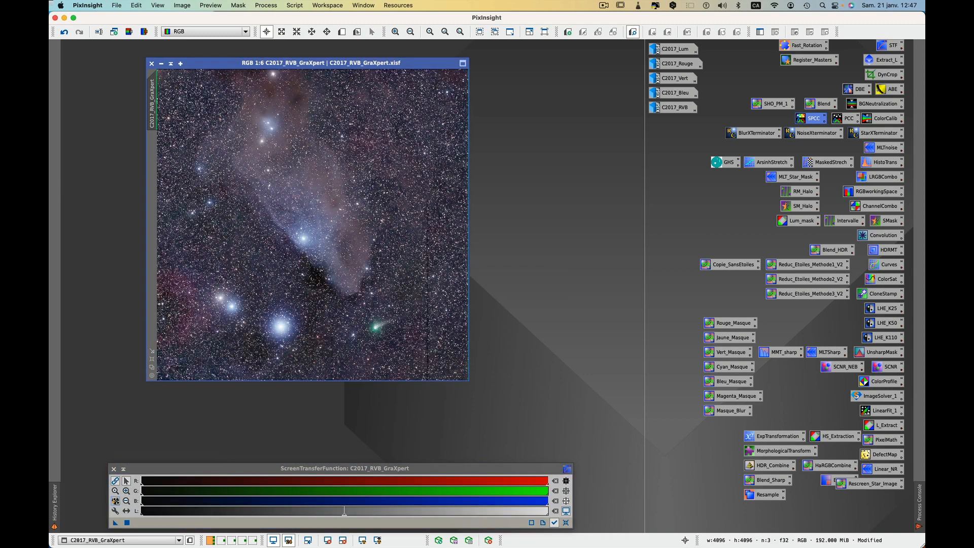
# Auto-stretch the C2017_RVB_GraXpert display with unlinked RGB channels, and relink the channels
pyautogui.click(115, 480)
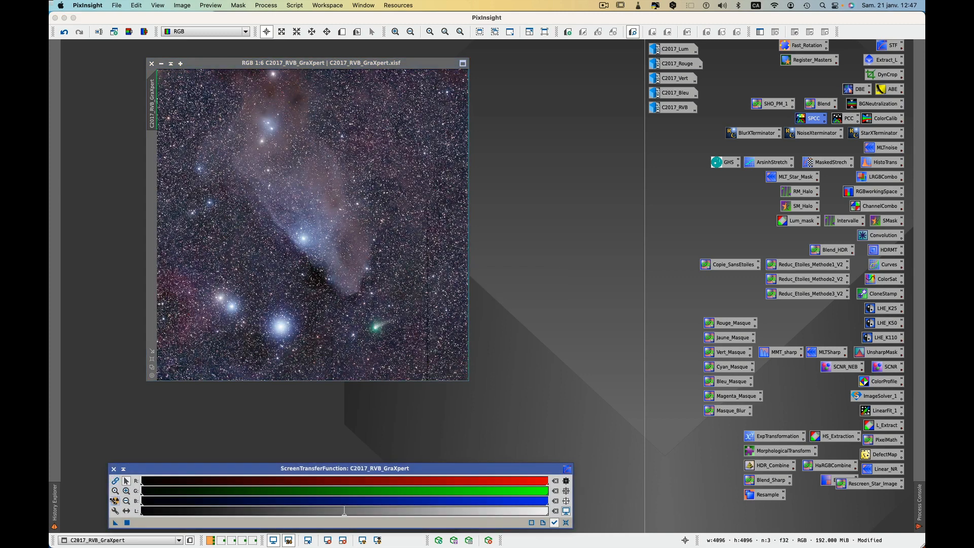
pyautogui.click(116, 501)
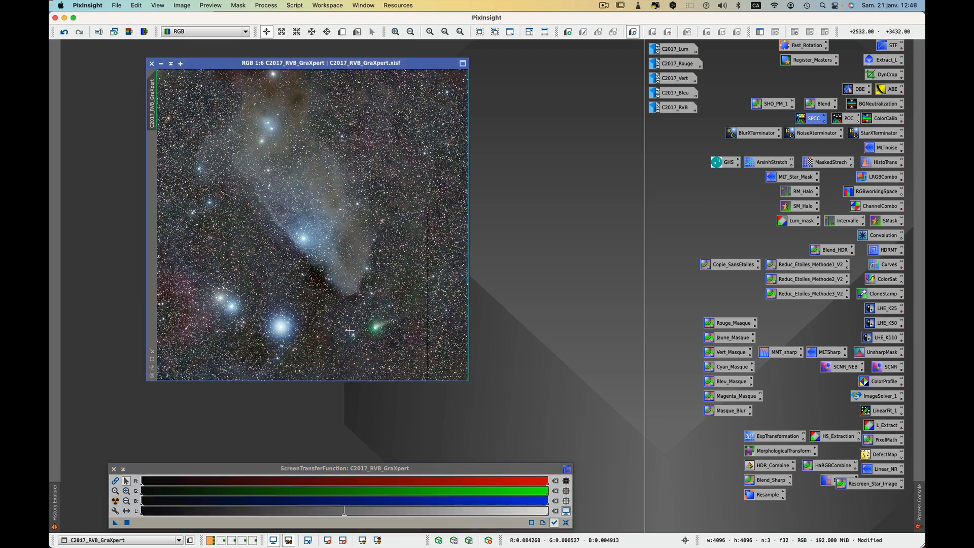
pyautogui.click(113, 481)
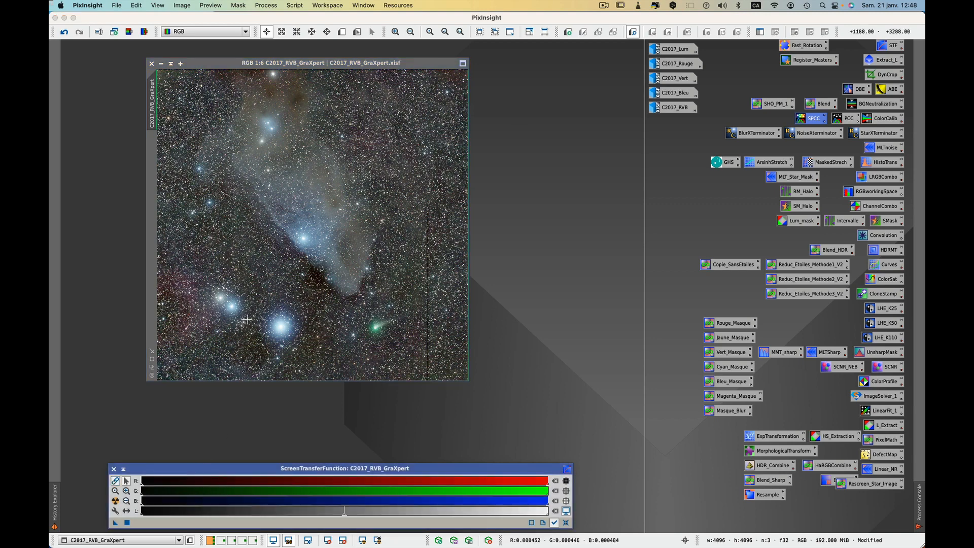
# Check the color calibration note in Traitement de Comète_v2.pdf, and capture a screenshot of the white balance factors in PixInsight's Process Console
pyautogui.press('super+Tab')
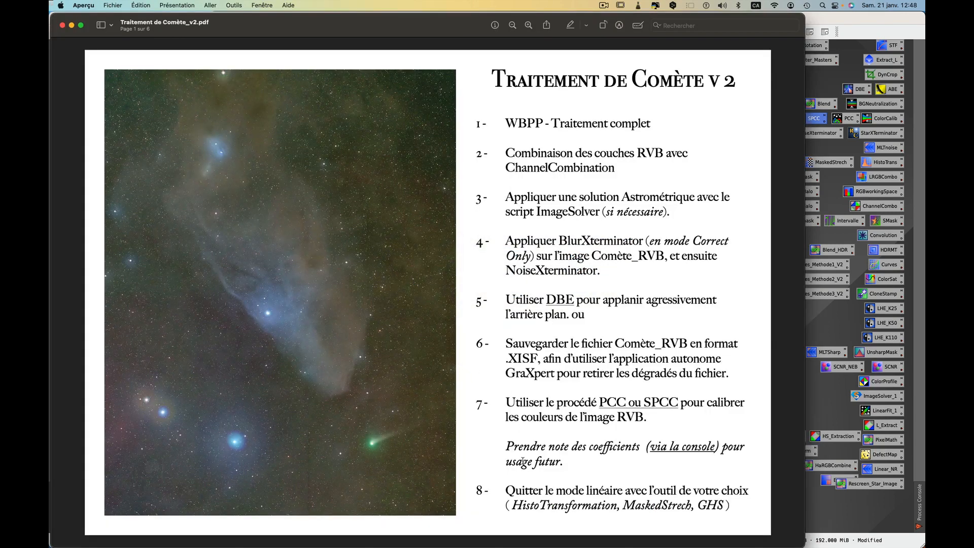
pyautogui.press('super+Tab')
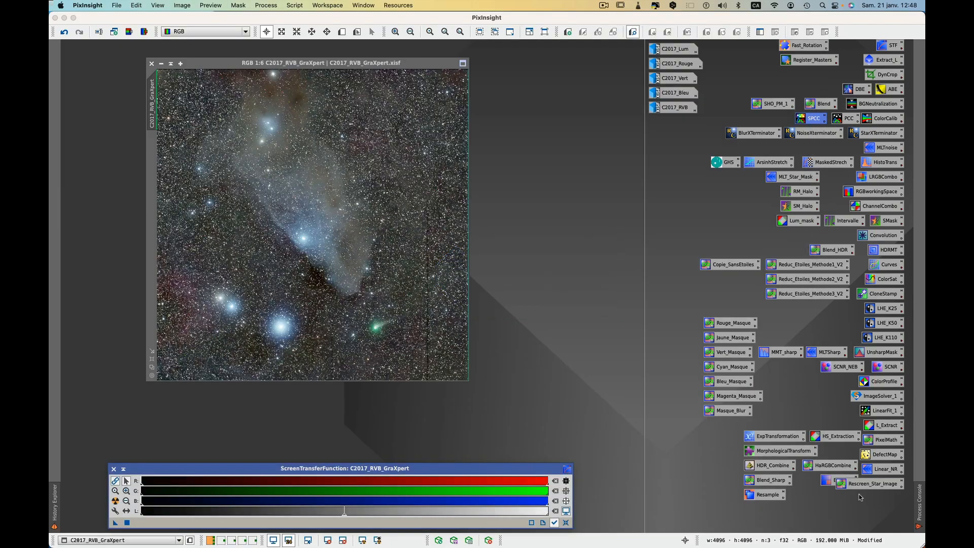
pyautogui.click(919, 499)
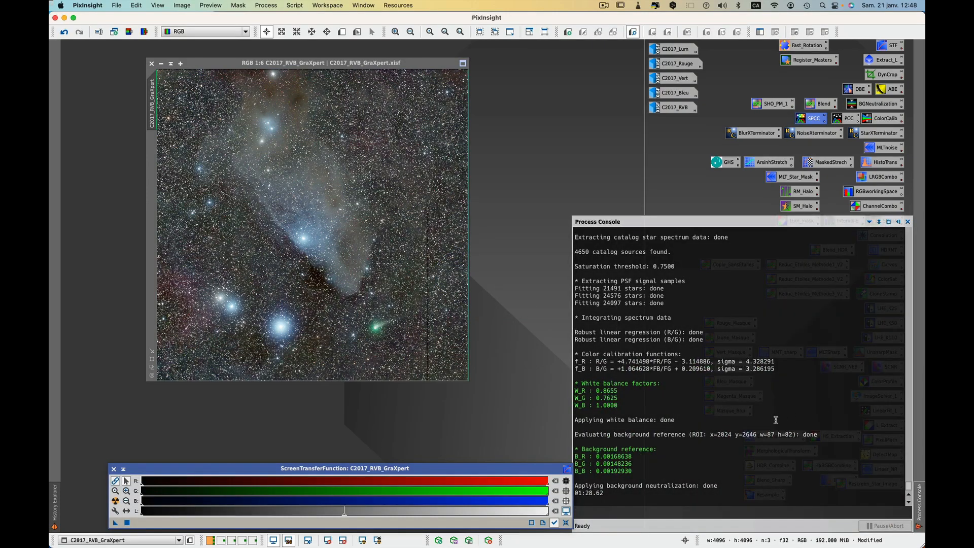
pyautogui.press('super+shift+5')
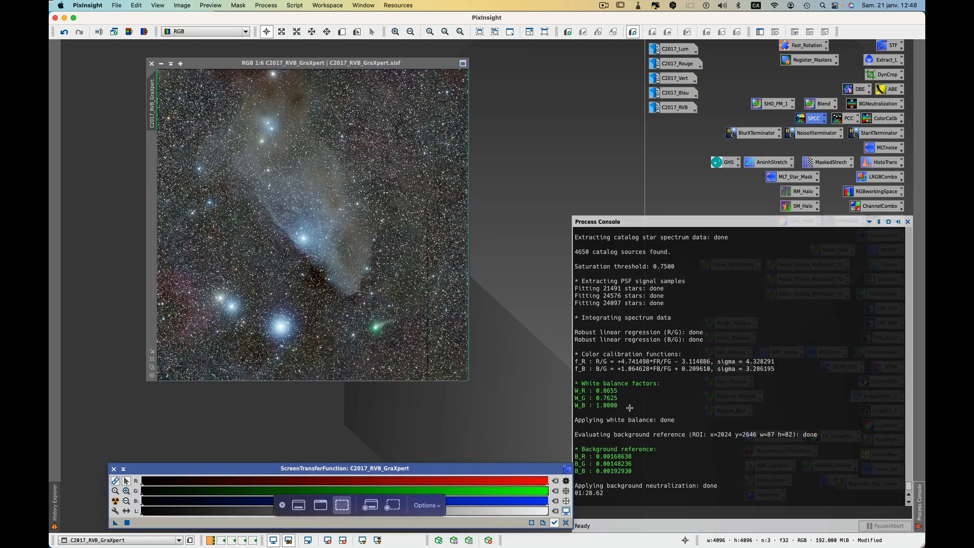
pyautogui.moveTo(546, 371); pyautogui.dragTo(679, 417)
pyautogui.press('Return')
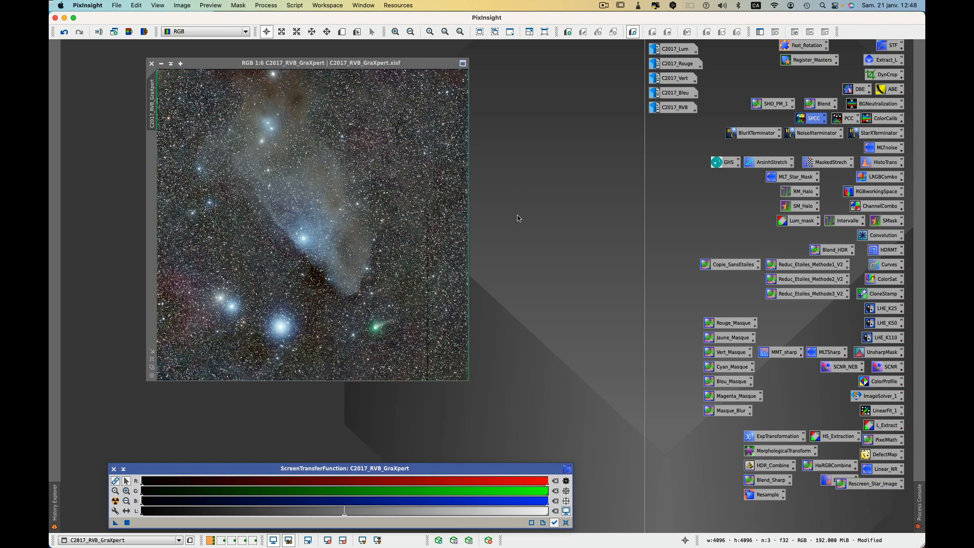
# Open the Desktop screenshot ending in 12.48.24.png and place its window beside the C2017_RVB_GraXpert image
pyautogui.press('super+o')
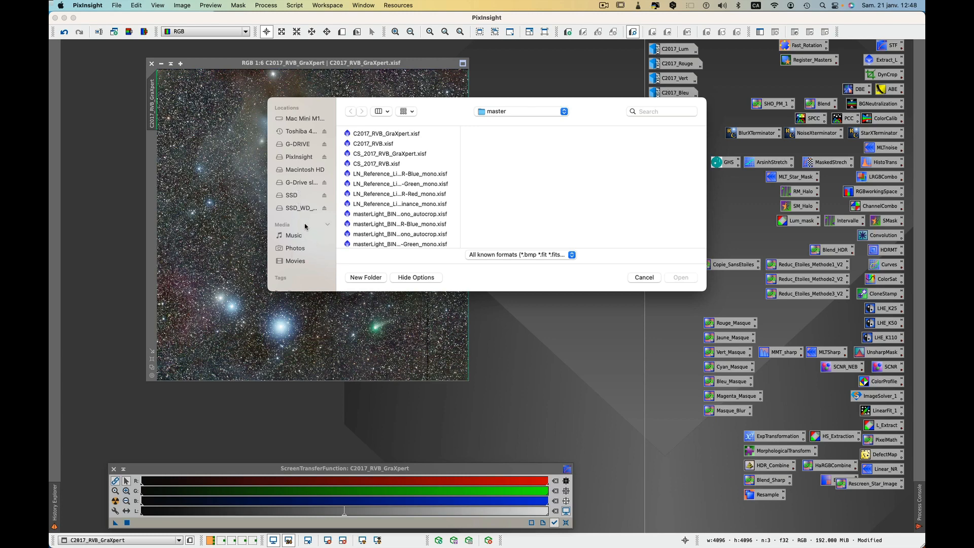
pyautogui.click(305, 120)
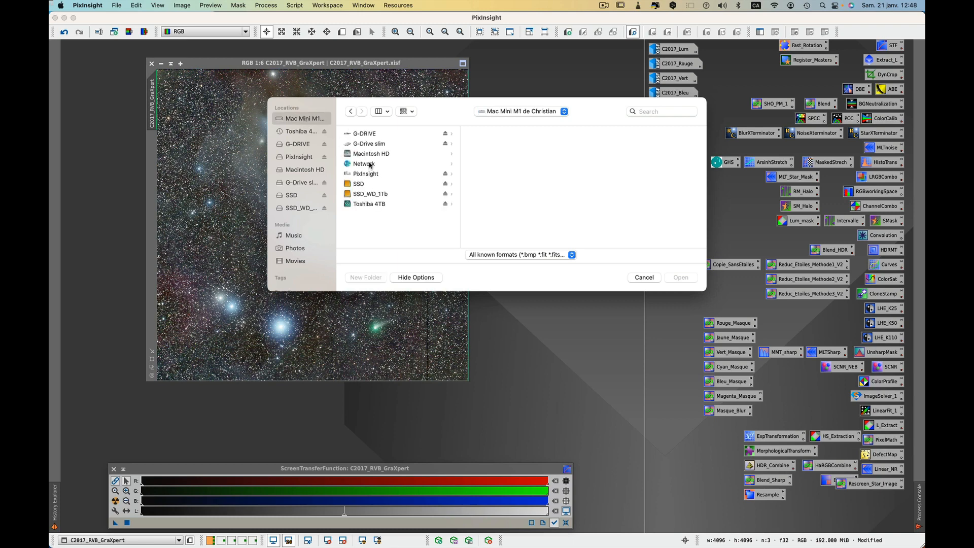
pyautogui.click(371, 155)
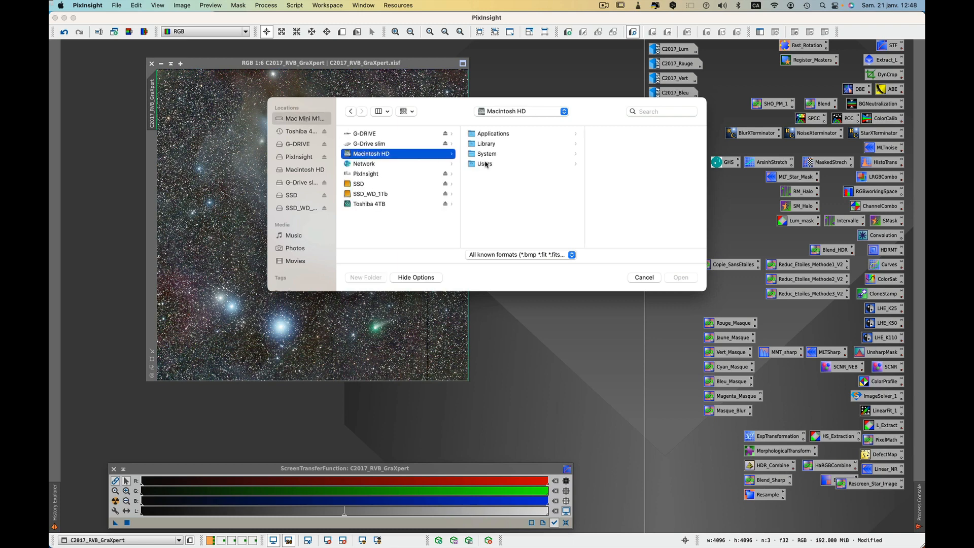
pyautogui.click(485, 164)
pyautogui.click(609, 135)
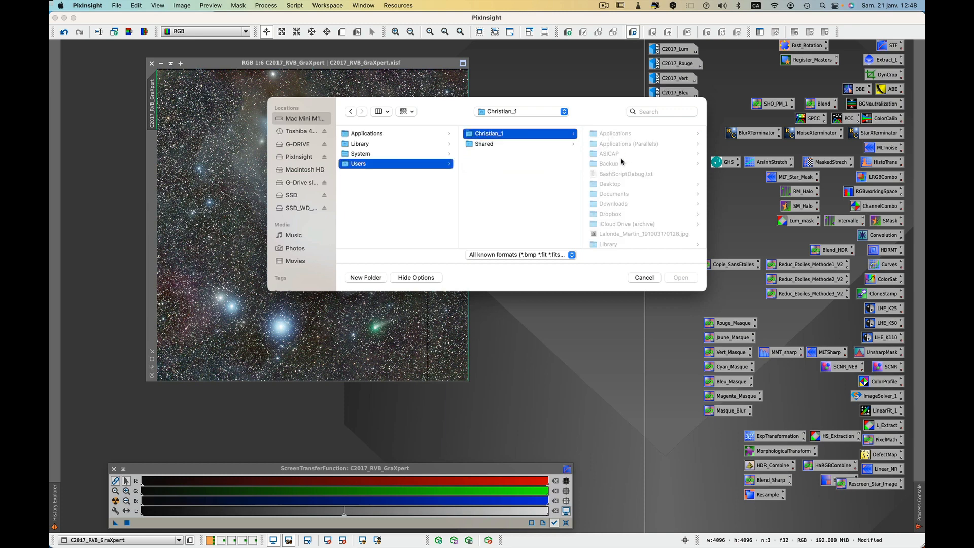
pyautogui.click(613, 184)
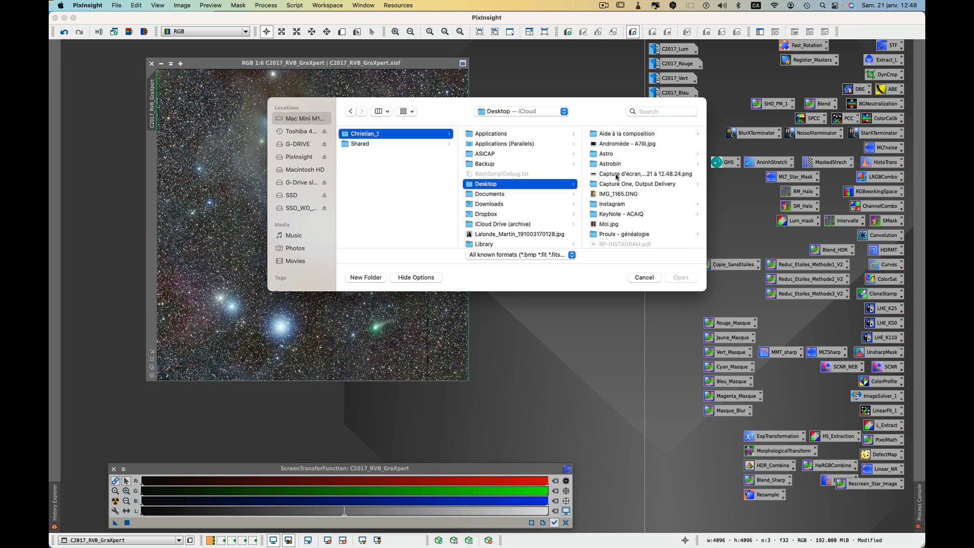
pyautogui.click(616, 175)
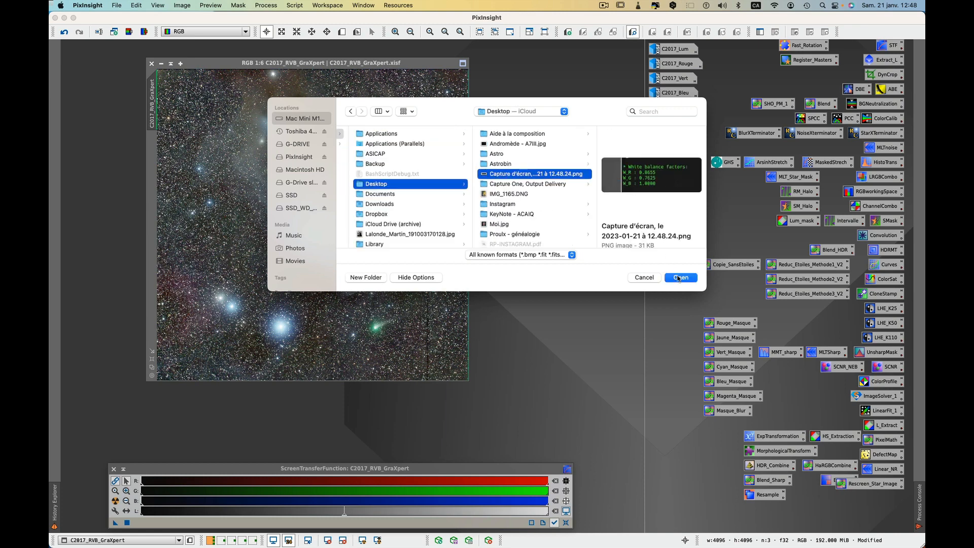
pyautogui.click(679, 278)
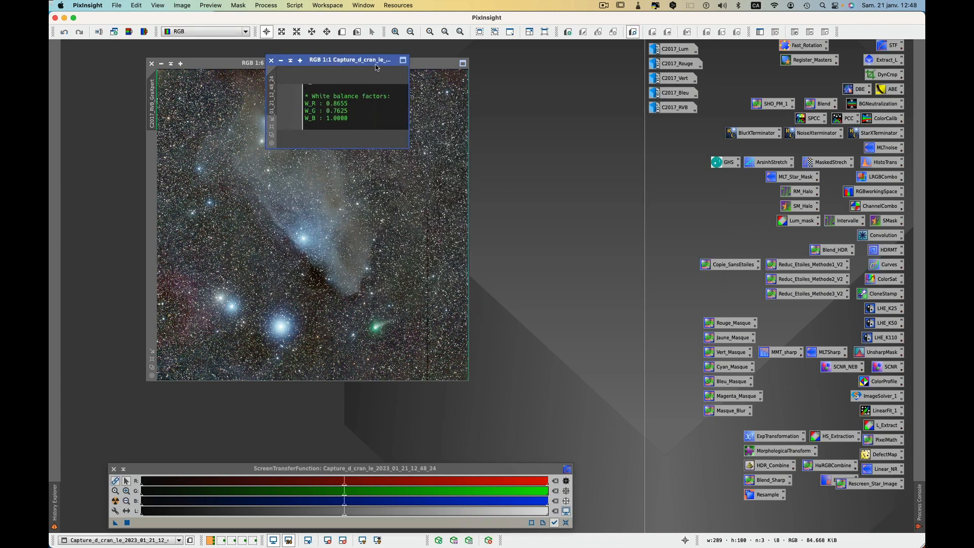
pyautogui.moveTo(375, 62); pyautogui.dragTo(617, 245)
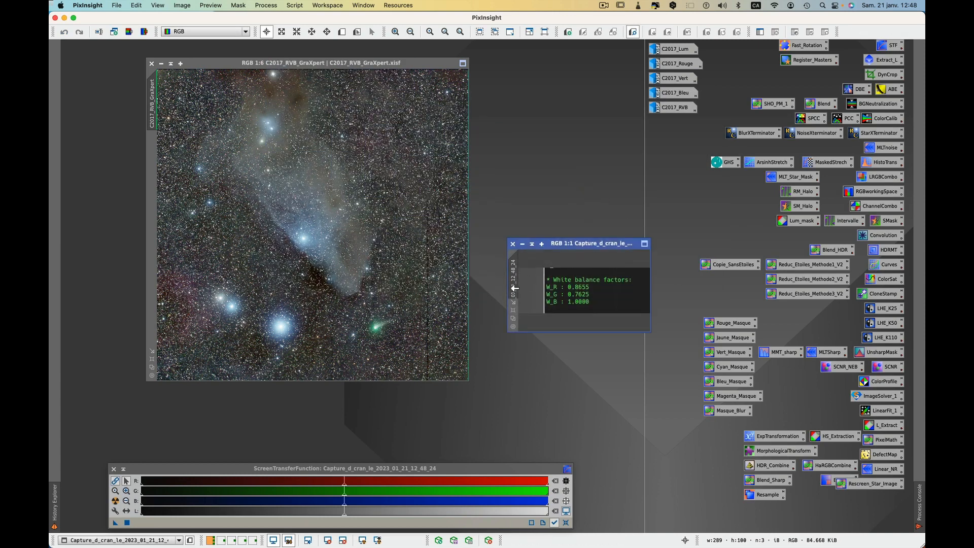
# Rename the screenshot's image identifier to BalanceDesBlancs, minimize it, and park its icon below the process icons
pyautogui.doubleClick(514, 288)
pyautogui.write('WhiteBala')
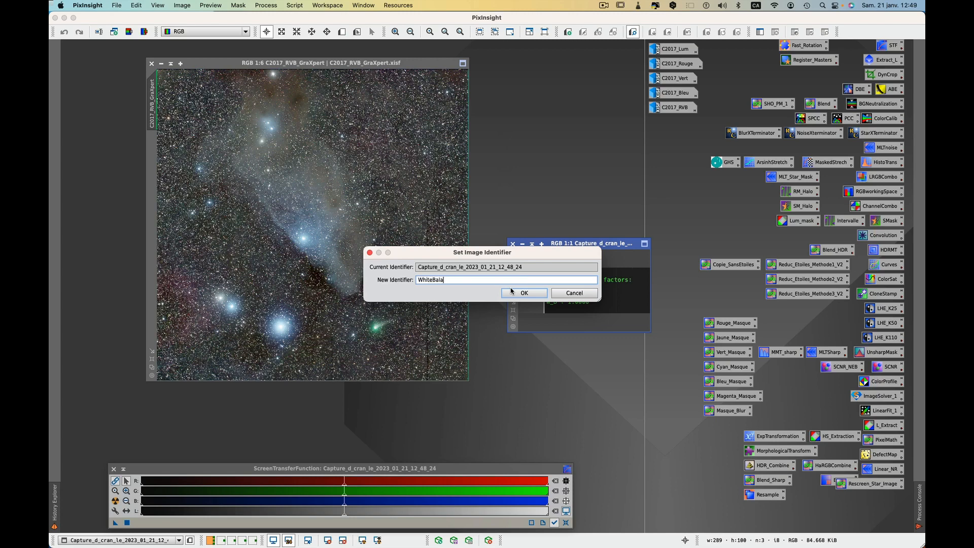
pyautogui.press('BackSpace')
pyautogui.press('BackSpace')
pyautogui.press('BackSpace')
pyautogui.click(525, 292)
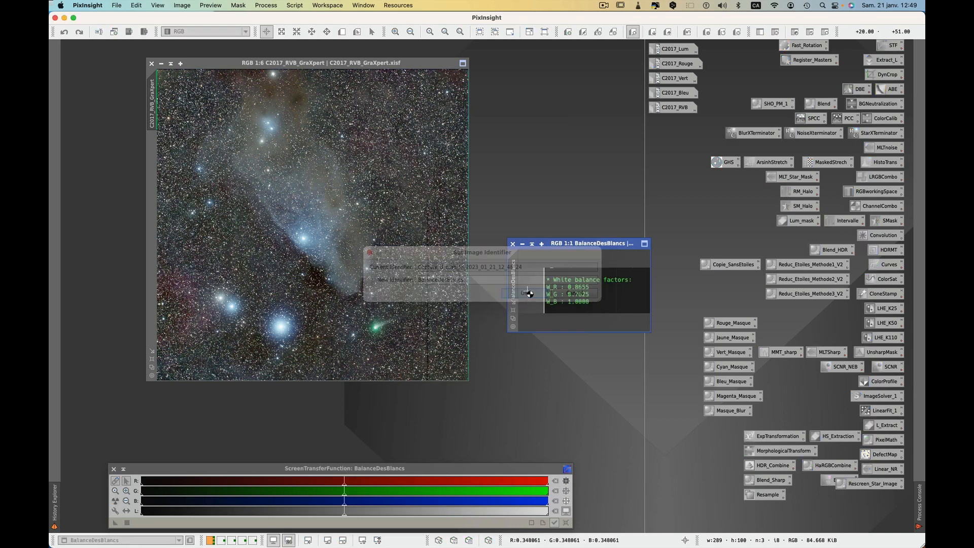
pyautogui.click(523, 245)
pyautogui.moveTo(616, 291); pyautogui.dragTo(690, 516)
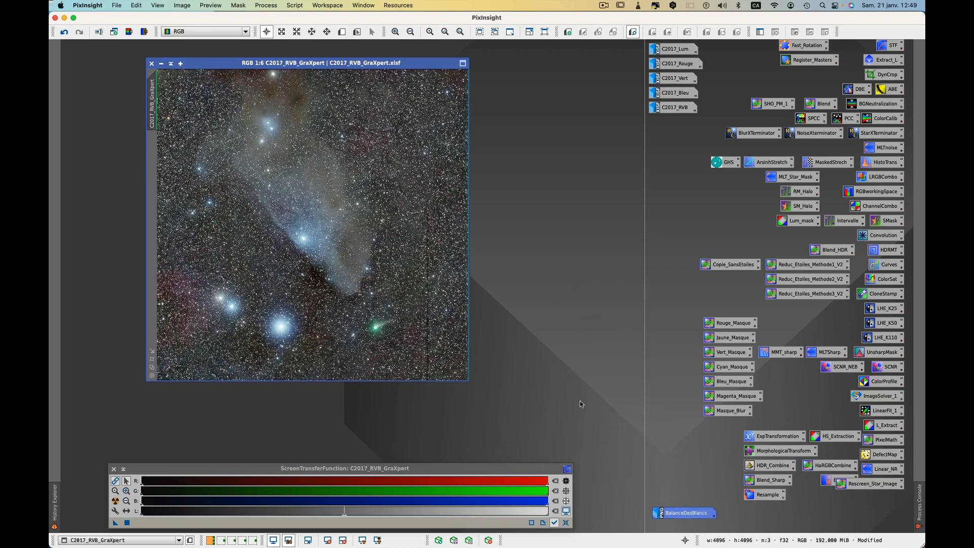
# Check the linear-mode exit item in Traitement de Comète_v2.pdf, and move the C2017_RVB_GraXpert image to the NarrowBand workspace in PixInsight
pyautogui.press('super+Tab')
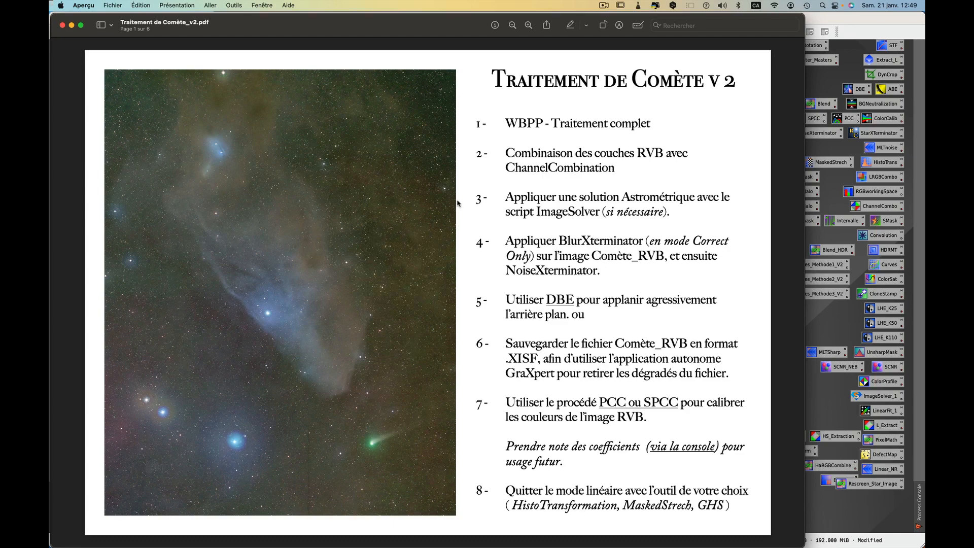
pyautogui.press('super+Tab')
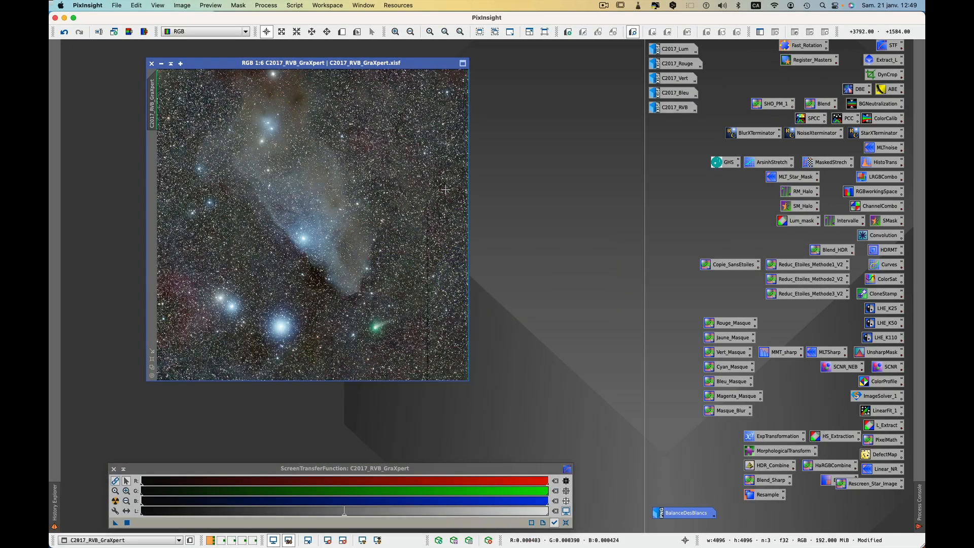
pyautogui.rightClick(406, 65)
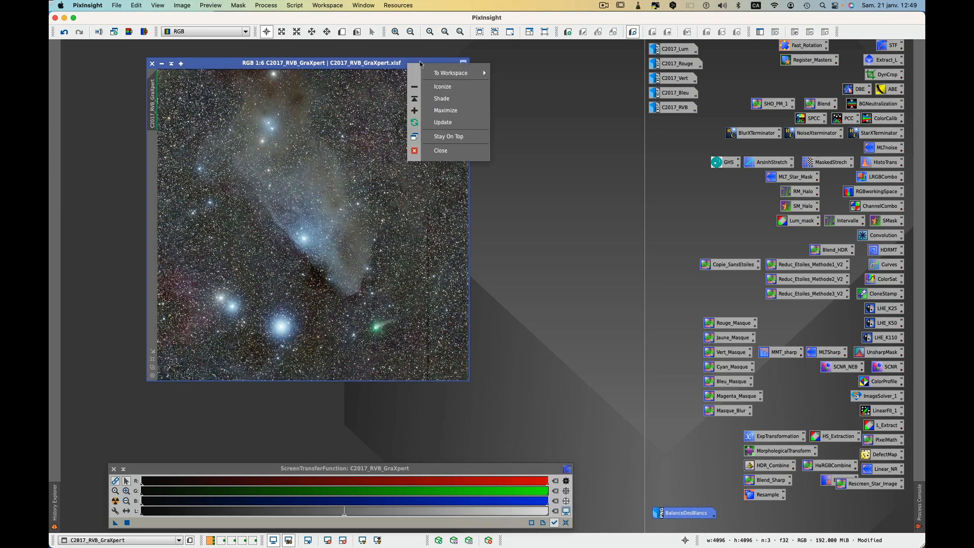
pyautogui.moveTo(453, 75)
pyautogui.click(534, 83)
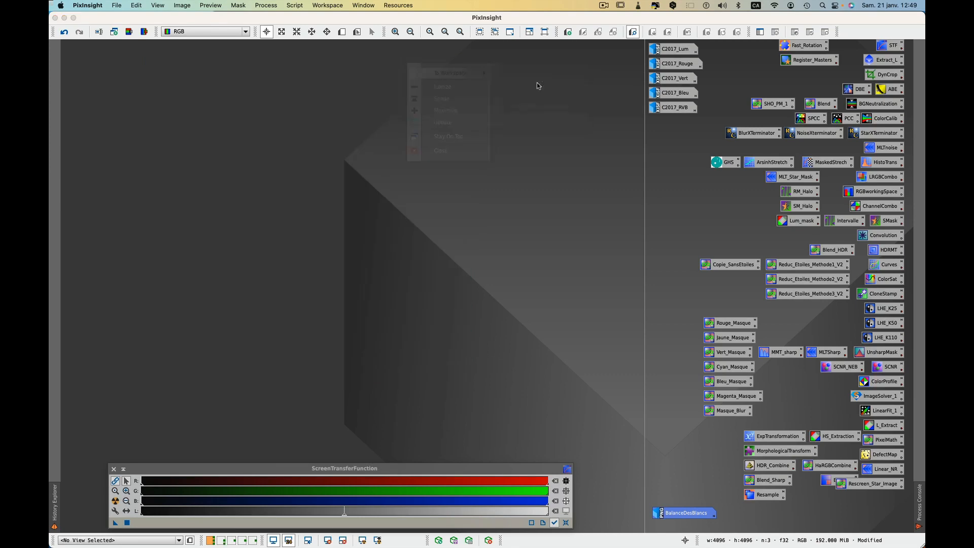
pyautogui.click(223, 540)
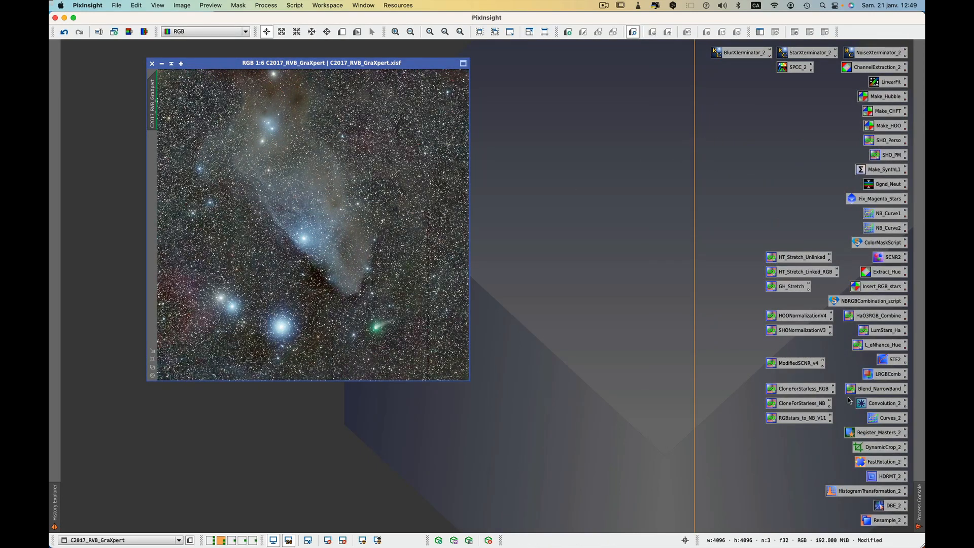
# Reset the screen stretch of C2017_RVB_GraXpert and apply the HT_Stretch_Unlinked process to the image
pyautogui.doubleClick(896, 362)
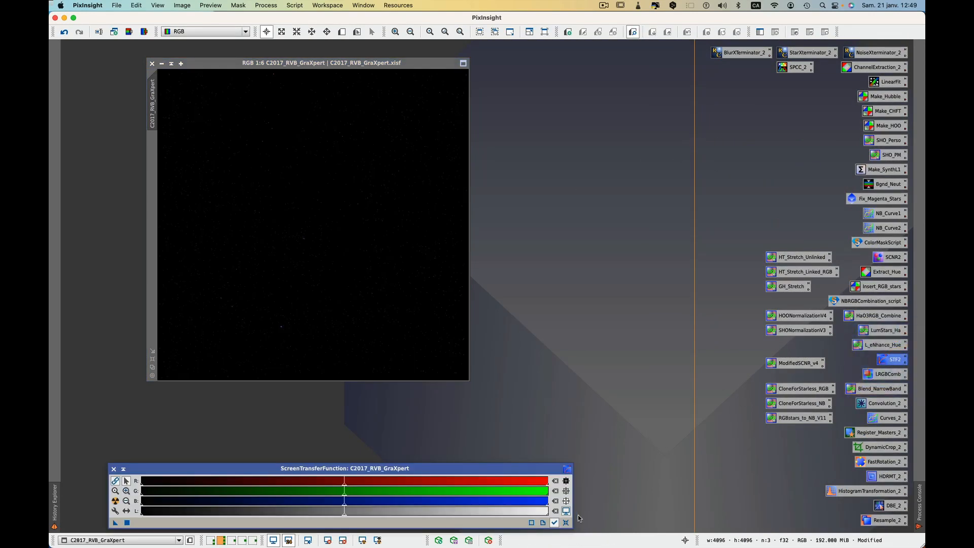
pyautogui.click(446, 373)
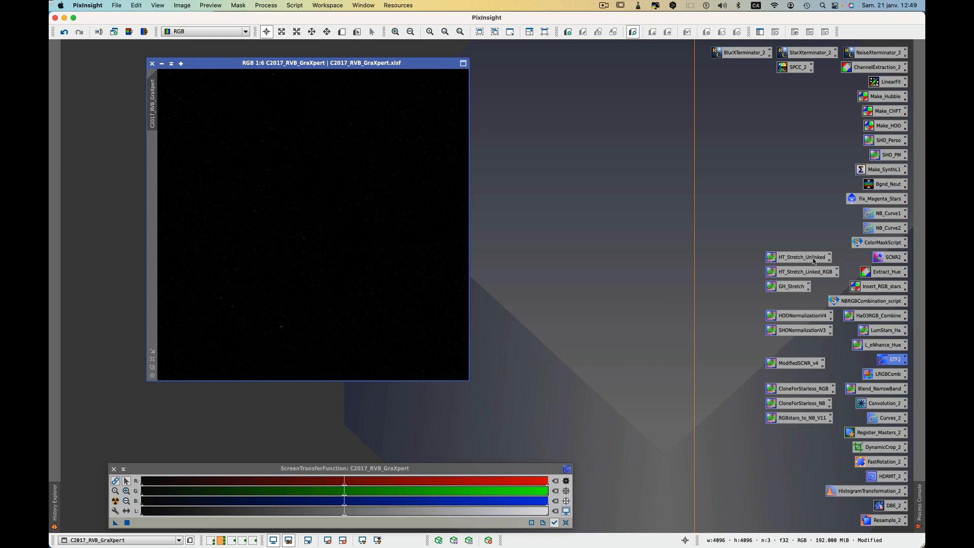
pyautogui.moveTo(815, 262); pyautogui.dragTo(374, 224)
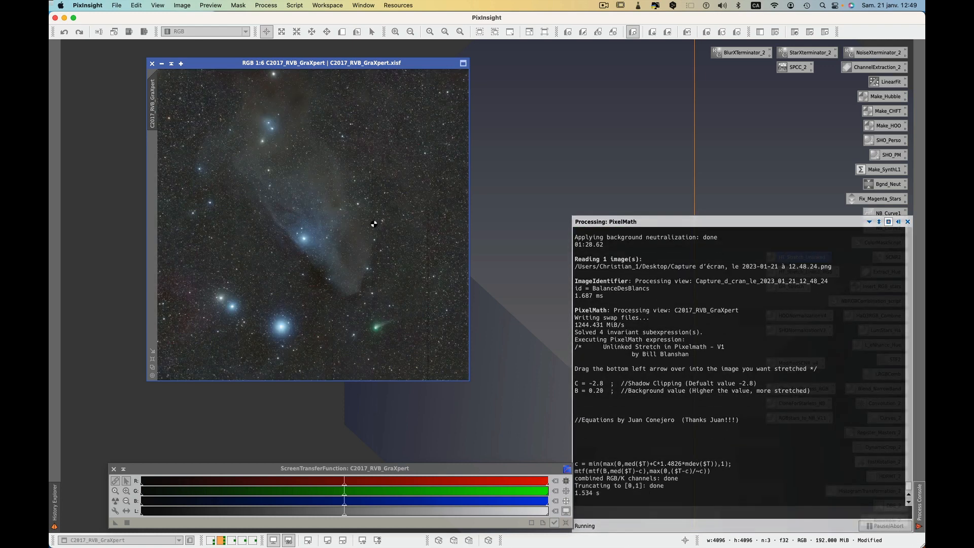
# Move the stretched image back to the Flux_Couleurs workspace, close ScreenTransferFunction, and return to that workspace
pyautogui.rightClick(413, 68)
pyautogui.moveTo(472, 75)
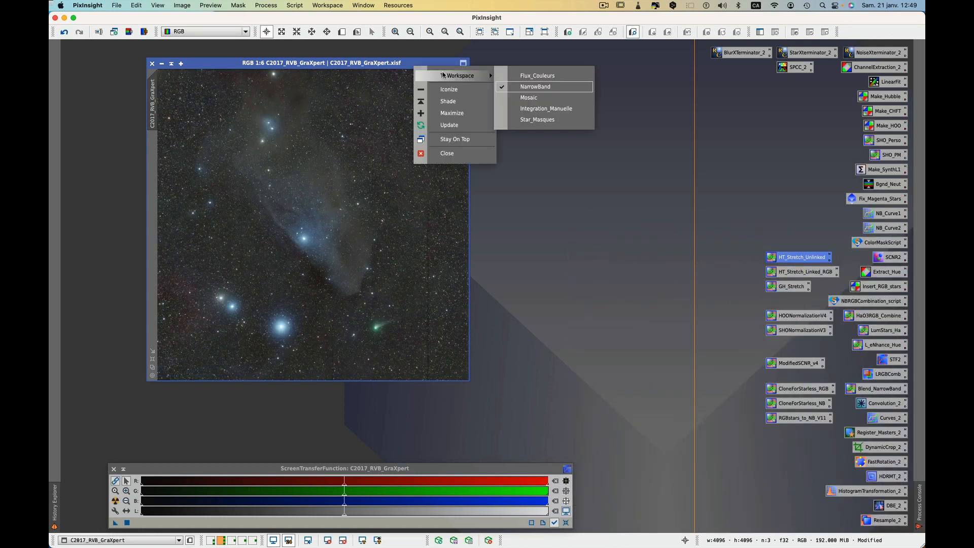
pyautogui.click(529, 76)
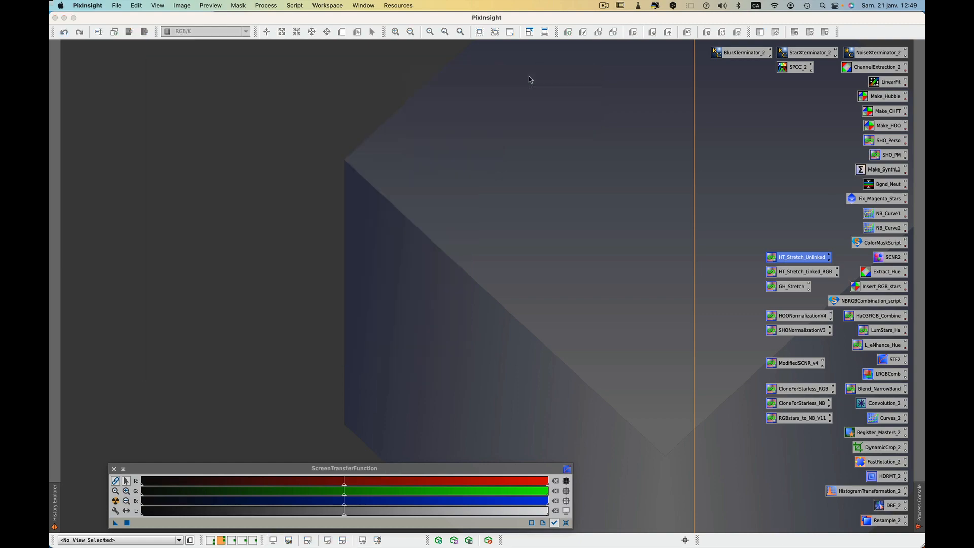
pyautogui.click(113, 467)
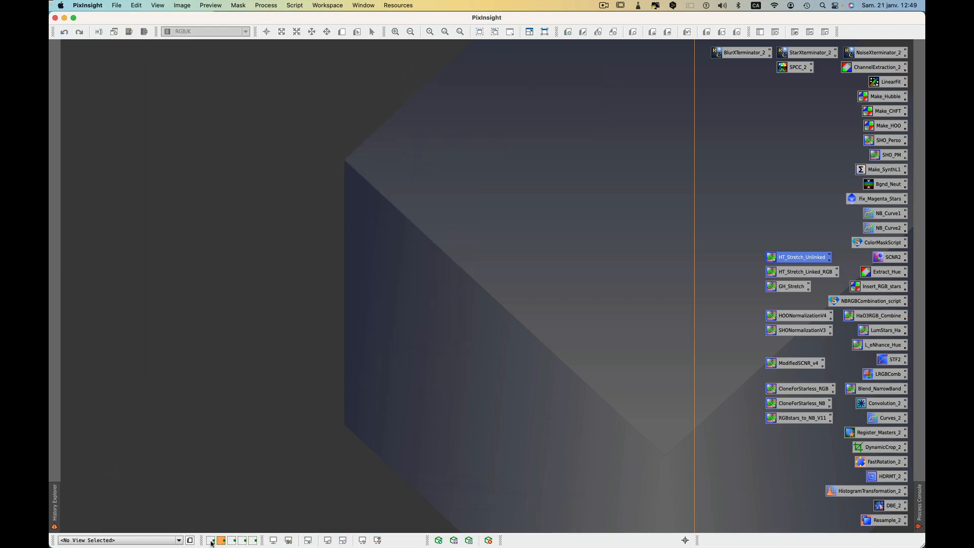
pyautogui.click(210, 541)
# Check page 2 of the PDF checklist, and run StarXTerminator on C2017_RVB_GraXpert in PixInsight with Generate Star Image and Unscreen Stars enabled
pyautogui.press('super+Tab')
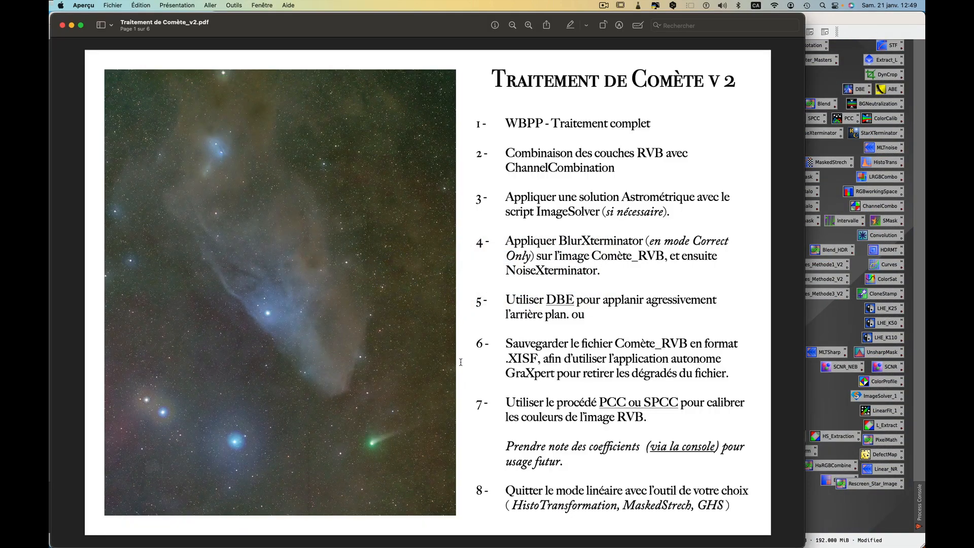
pyautogui.press('Down')
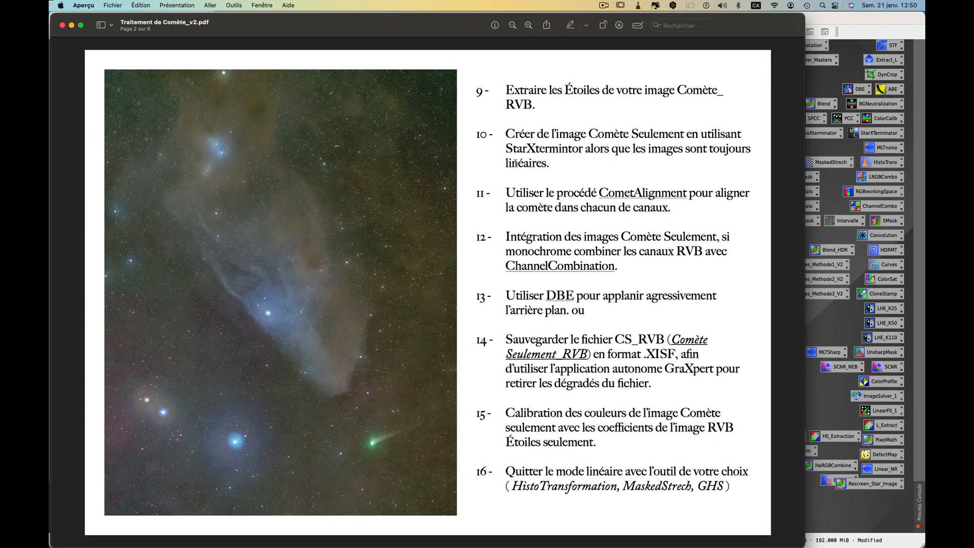
pyautogui.press('super+Tab')
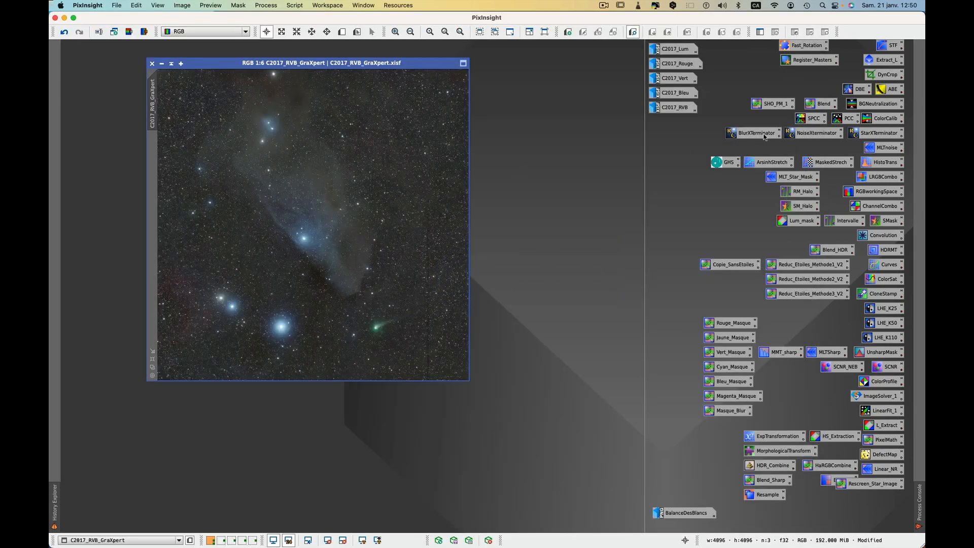
pyautogui.doubleClick(870, 136)
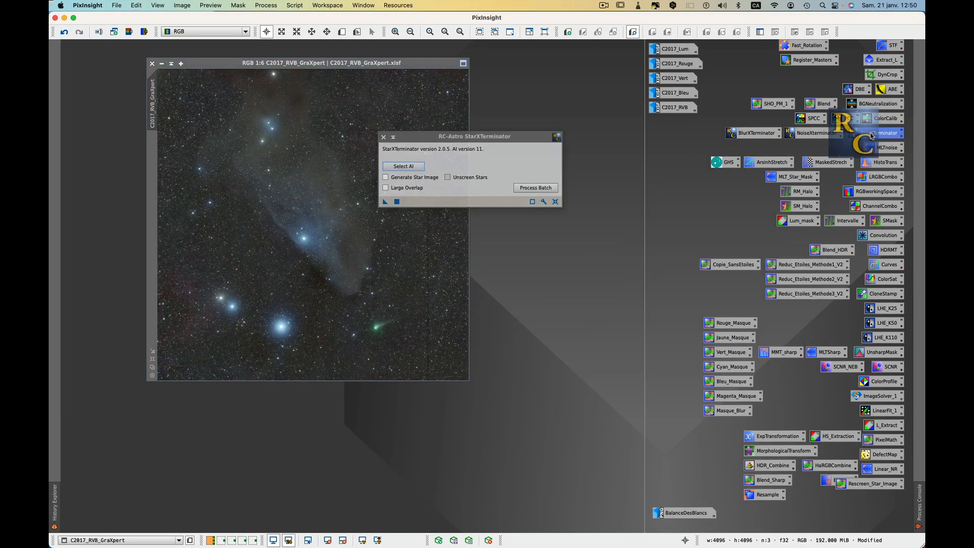
pyautogui.moveTo(516, 138); pyautogui.dragTo(629, 127)
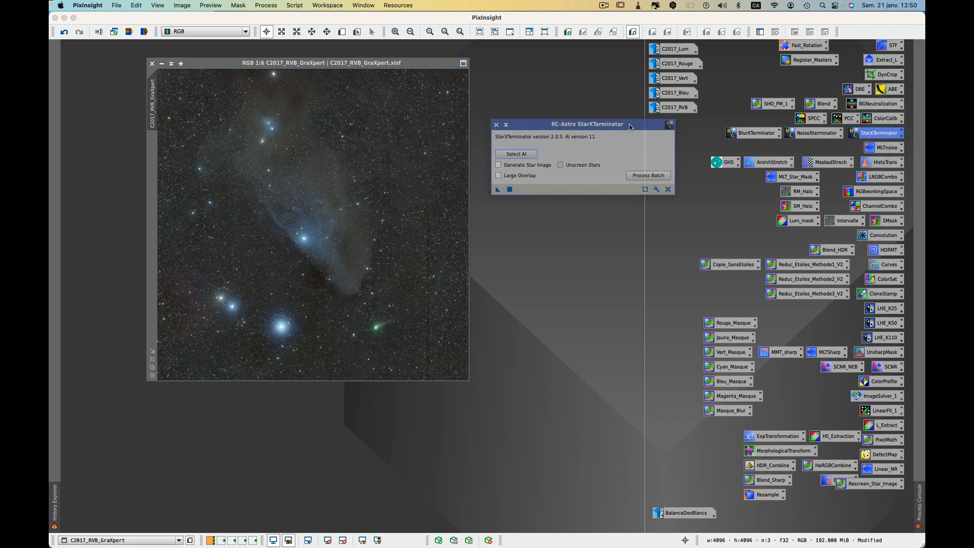
pyautogui.click(499, 164)
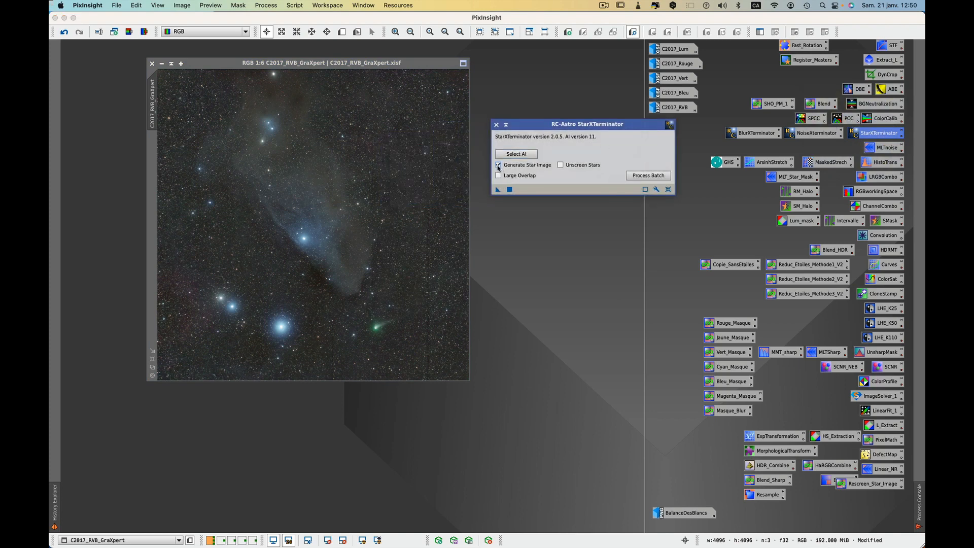
pyautogui.click(560, 166)
pyautogui.moveTo(599, 168)
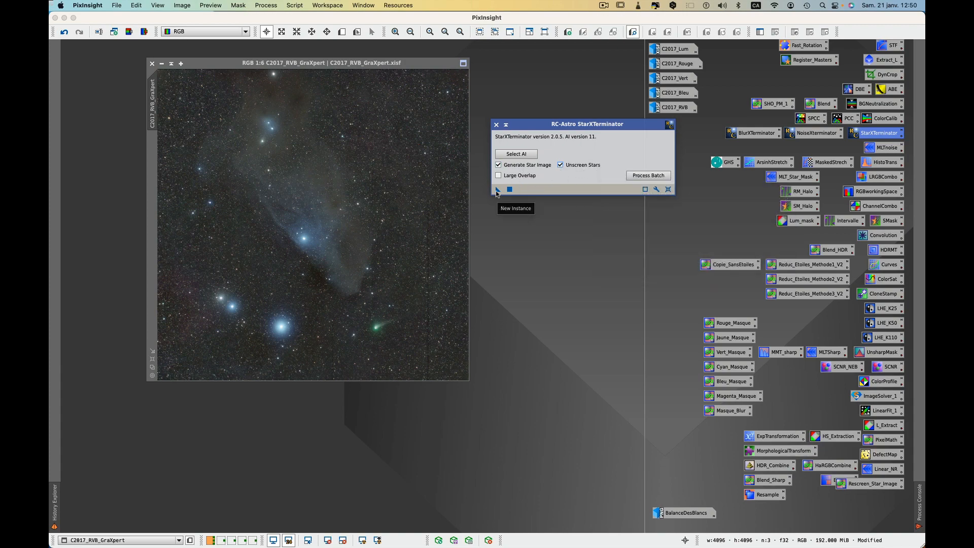
pyautogui.moveTo(497, 193); pyautogui.dragTo(376, 194)
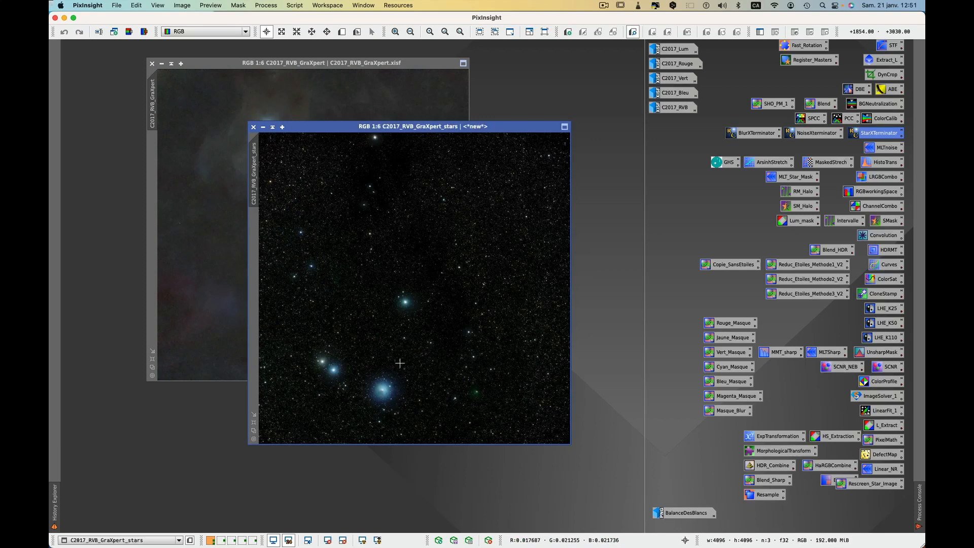
# Minimize the stars image and park its icon above BalanceDesBlancs, and minimize the starless image with its icon below C2017_RVB
pyautogui.click(263, 128)
pyautogui.moveTo(444, 289); pyautogui.dragTo(684, 501)
pyautogui.click(676, 515)
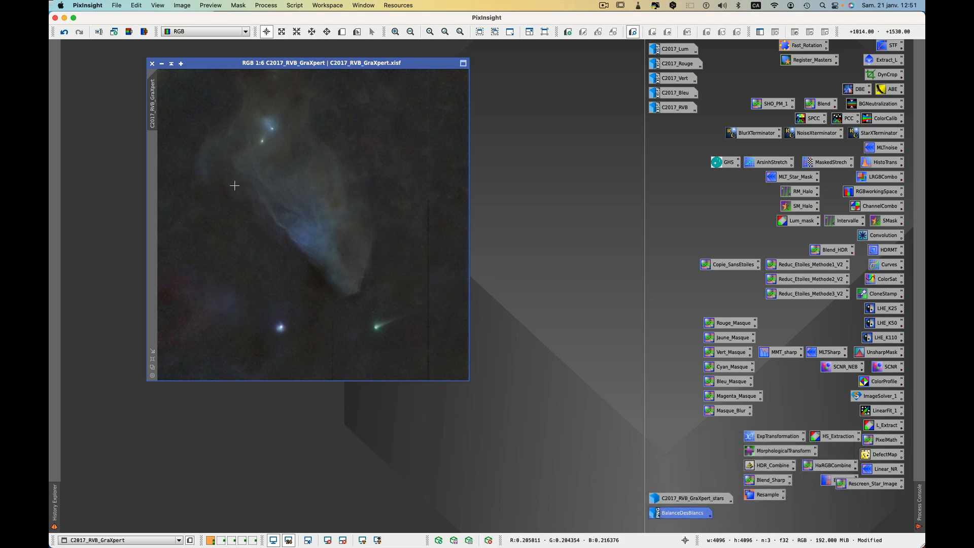
pyautogui.click(162, 65)
pyautogui.moveTo(360, 226); pyautogui.dragTo(698, 129)
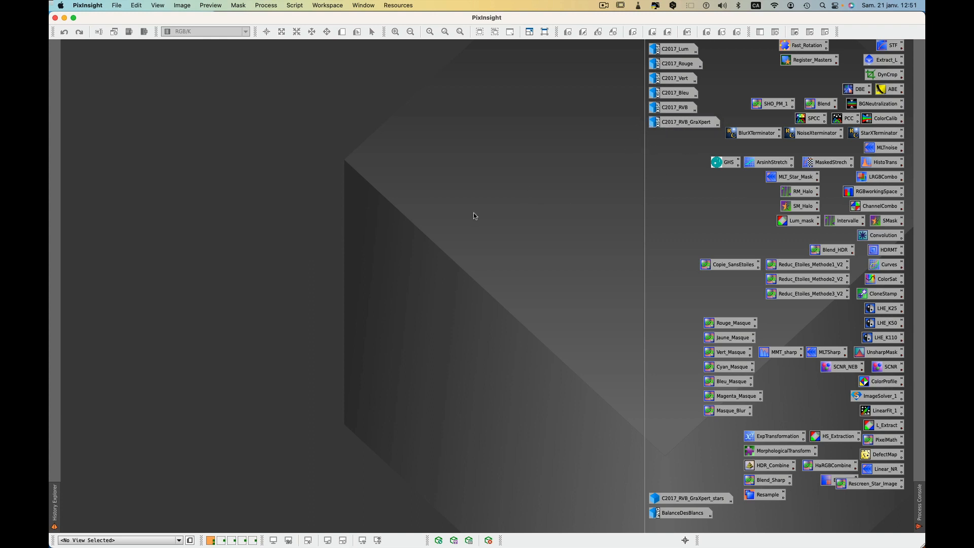
# Check the comet-only item in the PDF checklist, and set StarXTerminator batch processing in PixInsight to output starless files to the Comète Seulement folder
pyautogui.press('super+Tab')
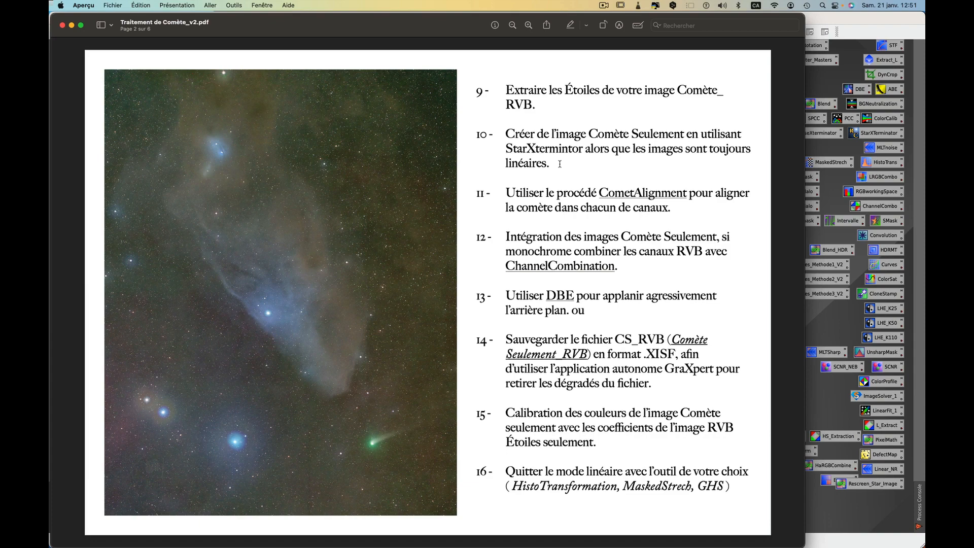
pyautogui.press('super+Tab')
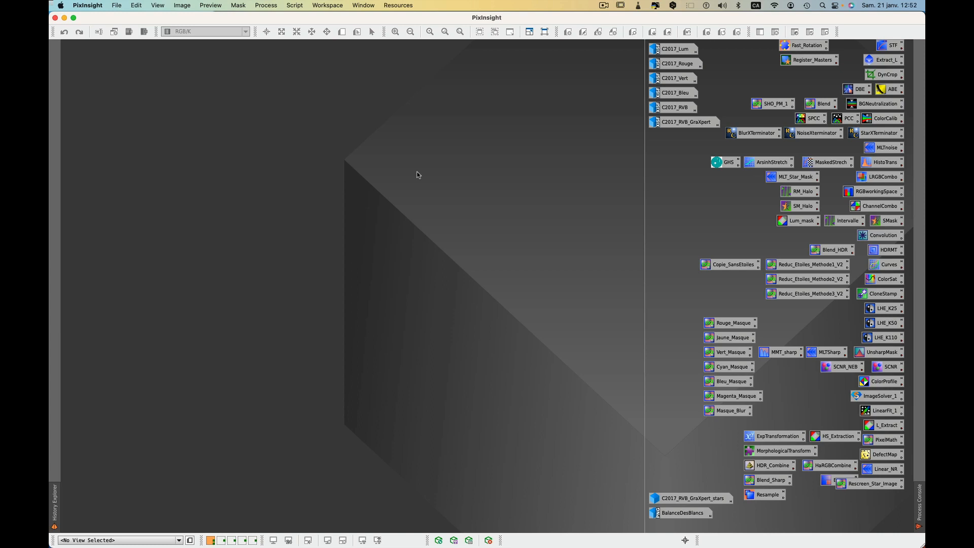
pyautogui.doubleClick(888, 134)
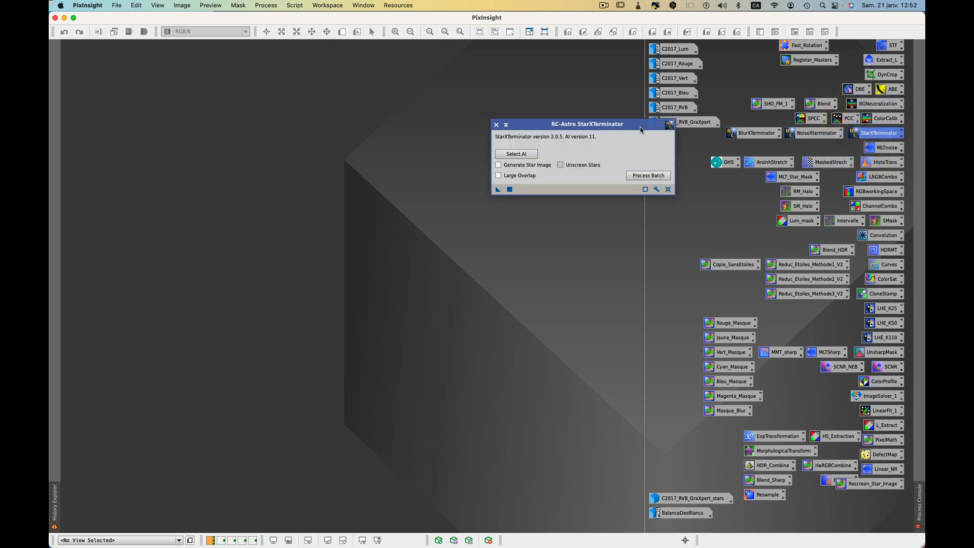
pyautogui.moveTo(640, 129); pyautogui.dragTo(460, 89)
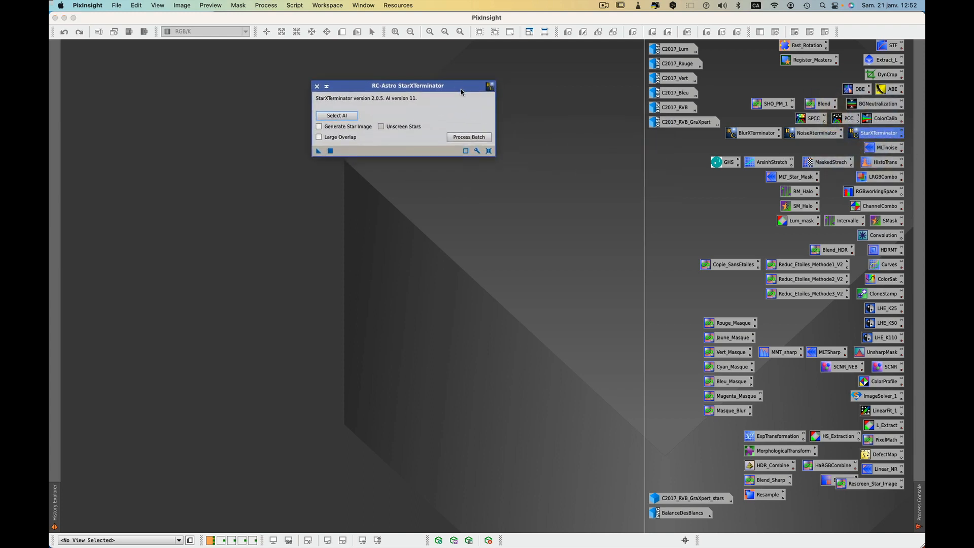
pyautogui.click(472, 142)
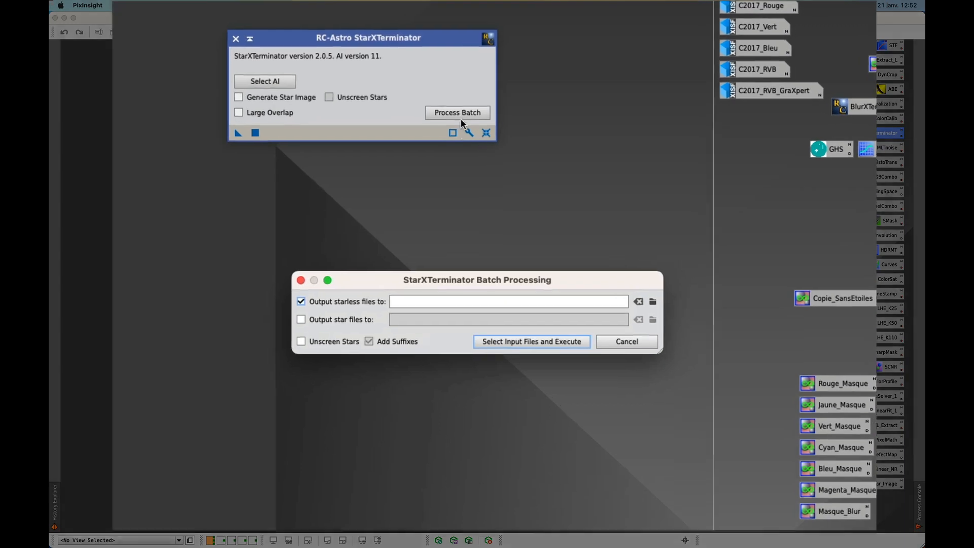
pyautogui.moveTo(495, 278); pyautogui.dragTo(375, 184)
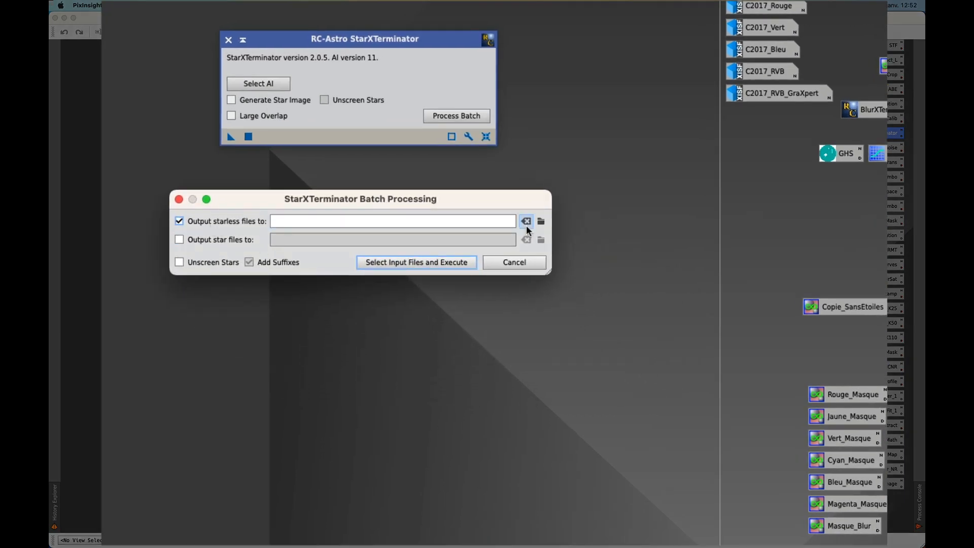
pyautogui.click(541, 222)
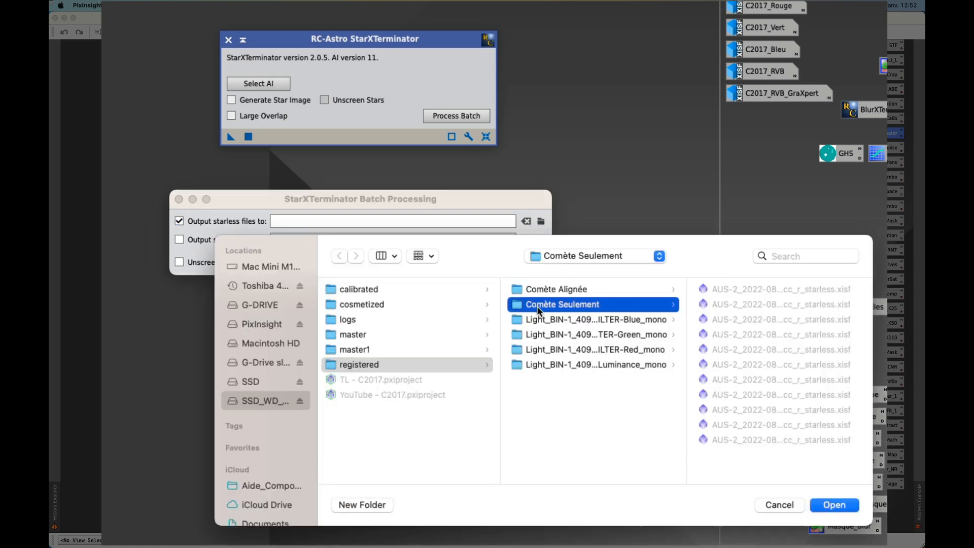
pyautogui.click(834, 504)
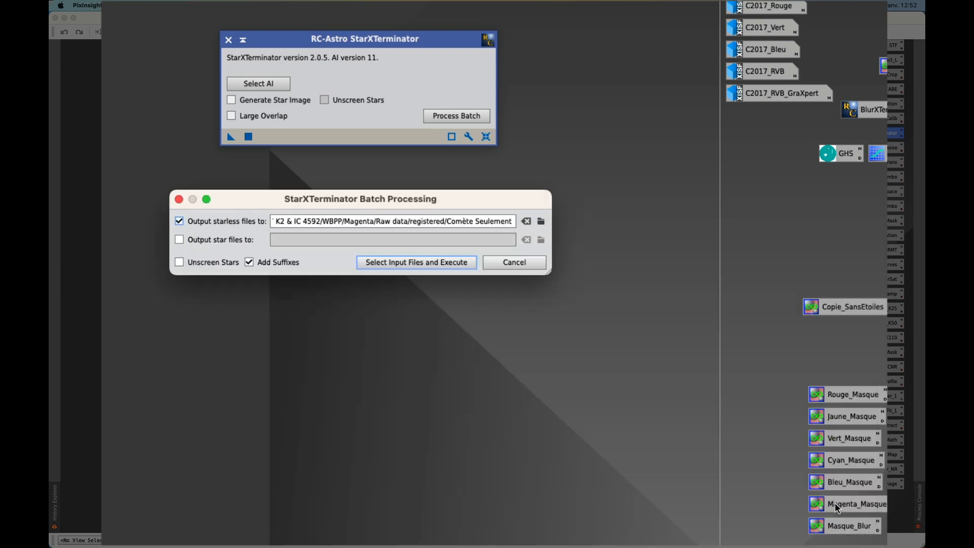
# Choose the four XISF frames in the registered FILTER-Blue_mono folder as input files for the StarXTerminator batch
pyautogui.click(416, 263)
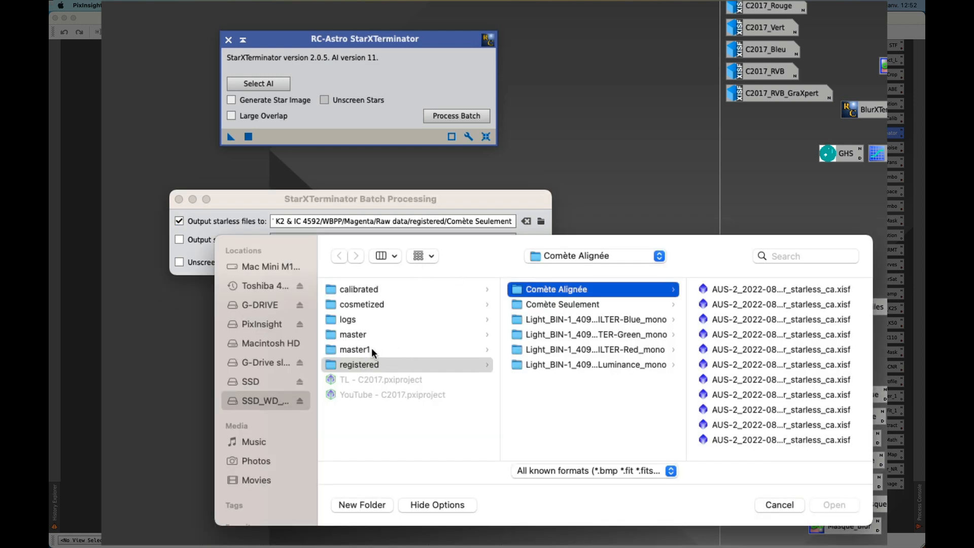
pyautogui.click(333, 363)
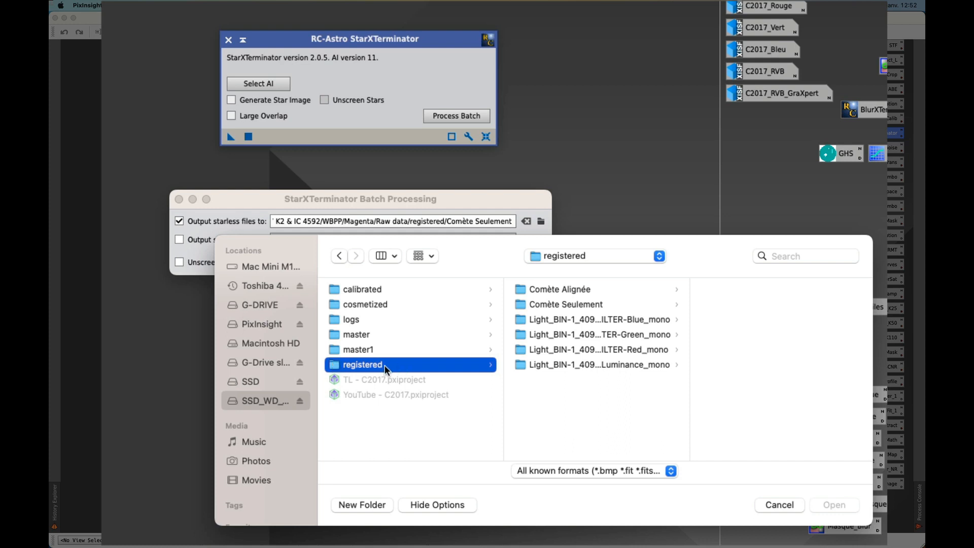
pyautogui.click(589, 322)
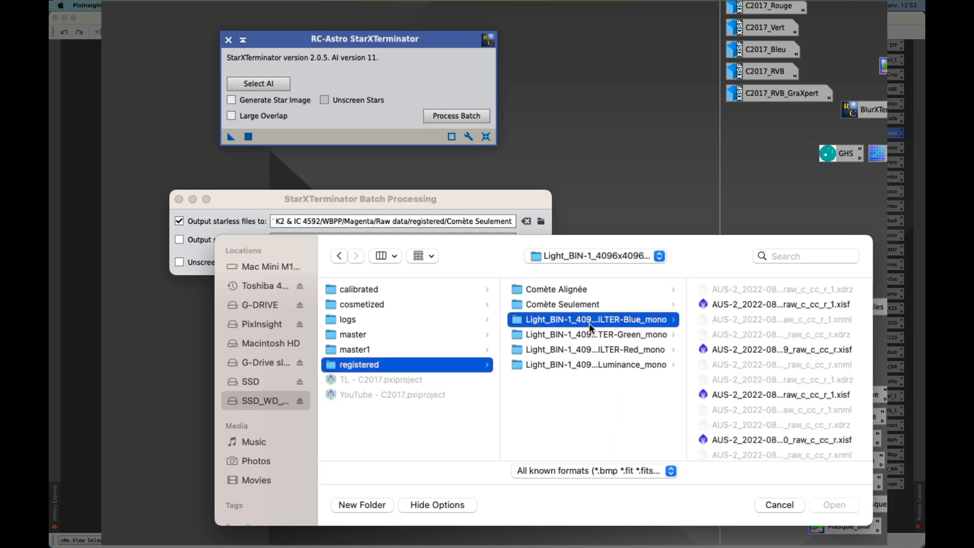
pyautogui.click(769, 299)
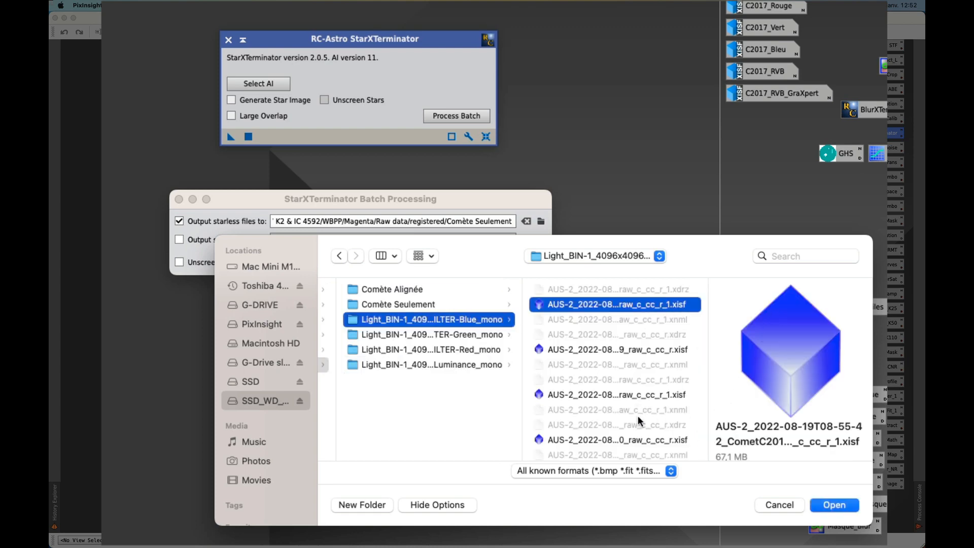
pyautogui.keyDown('shift'); pyautogui.click(637, 439); pyautogui.keyUp('shift')
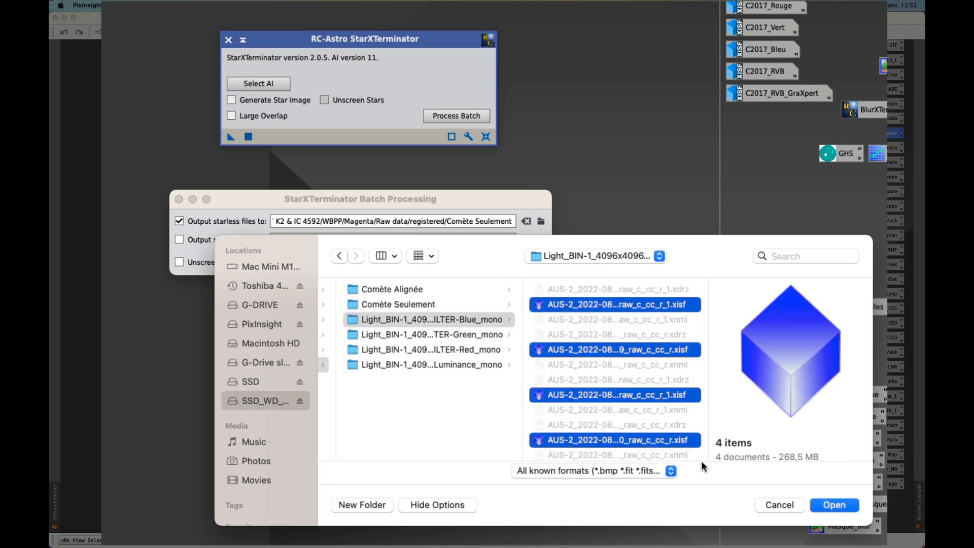
pyautogui.click(835, 504)
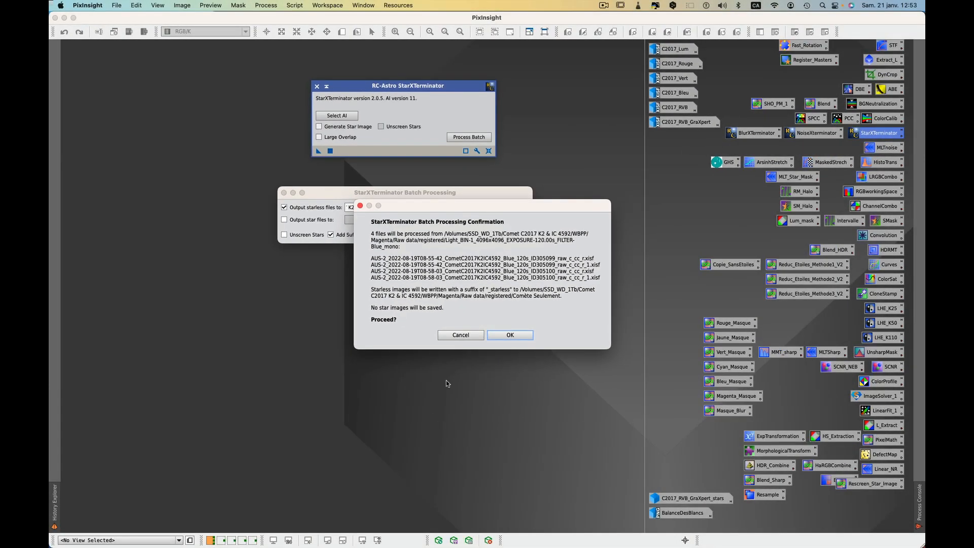
# Run the StarXTerminator batch on the four Blue frames, and open the CometAlignment process in PixInsight
pyautogui.click(509, 335)
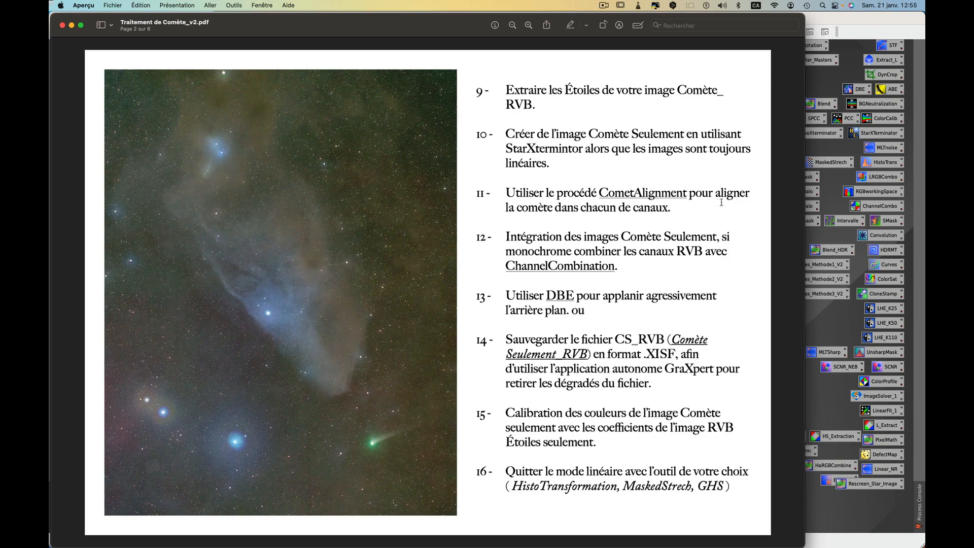
pyautogui.press('super+Tab')
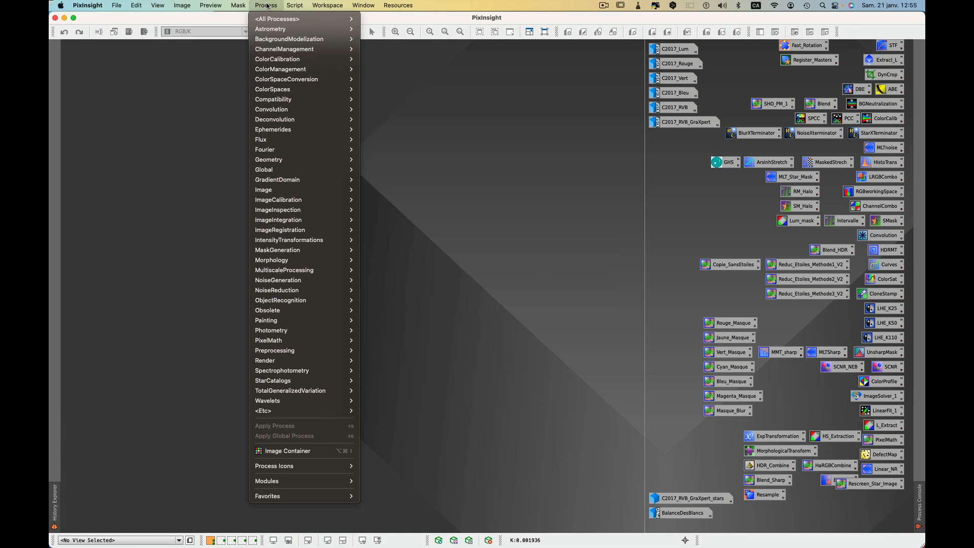
pyautogui.moveTo(274, 19)
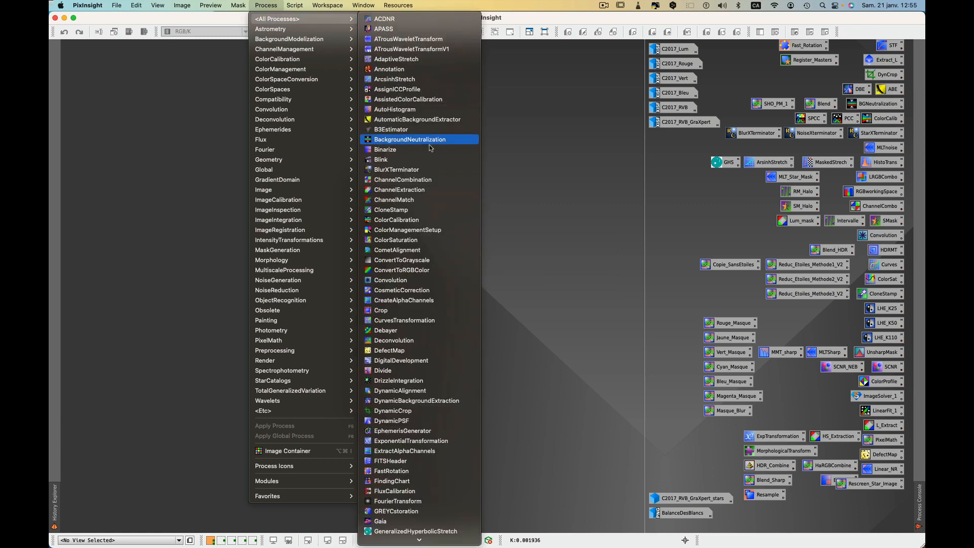
pyautogui.click(411, 252)
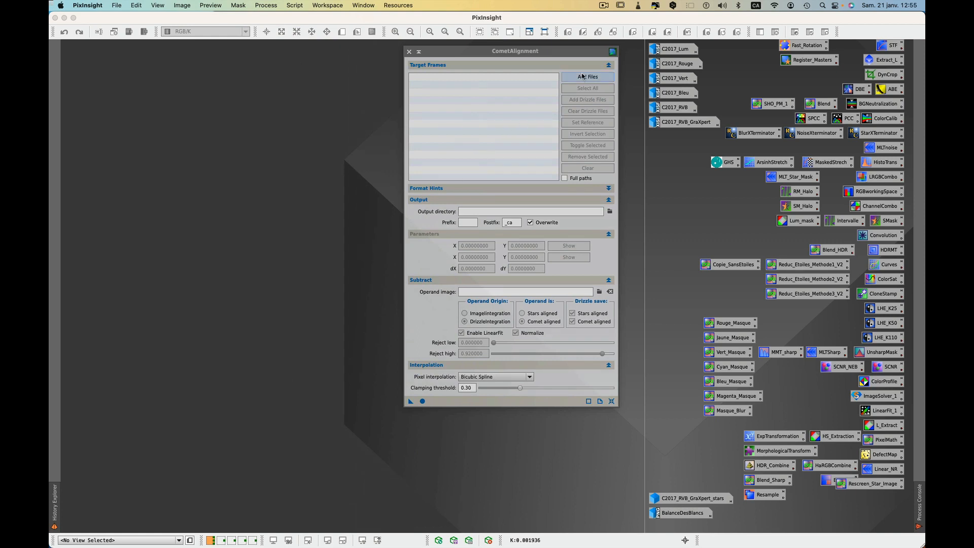
# Add the three Green starless frames with IDs 305098, 305107 and 305108 from the registered Comète Seulement folder as CometAlignment target frames
pyautogui.click(582, 77)
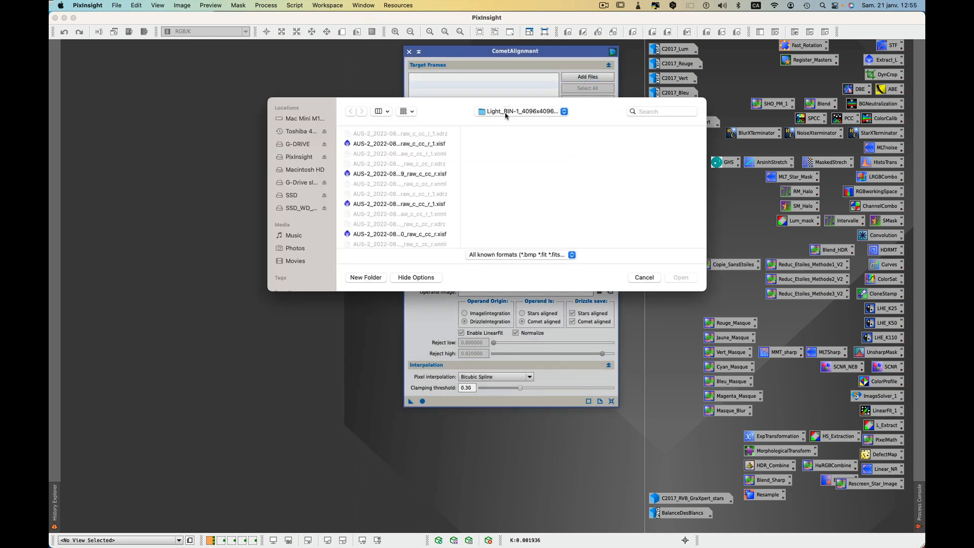
pyautogui.click(506, 115)
pyautogui.click(506, 123)
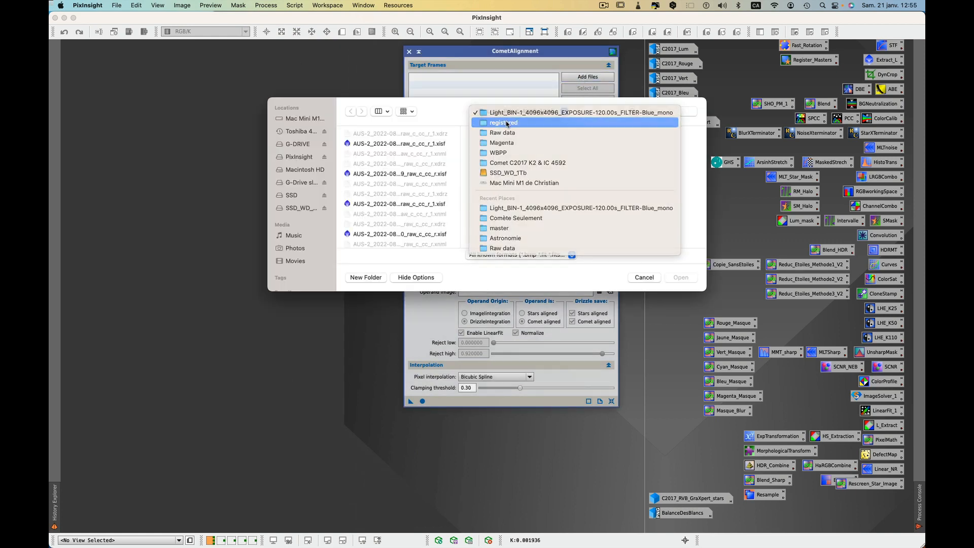
pyautogui.click(623, 145)
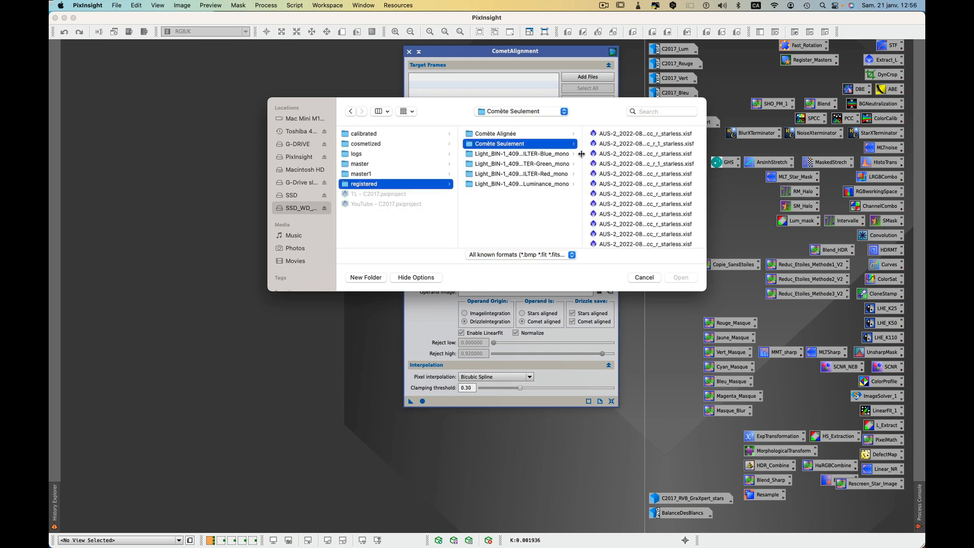
pyautogui.press('super')
pyautogui.click(642, 144)
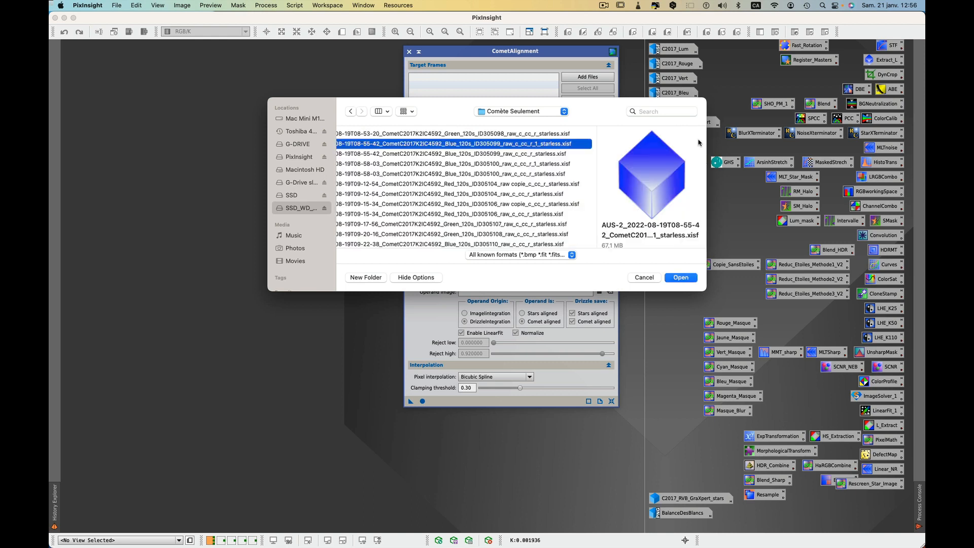
pyautogui.click(452, 134)
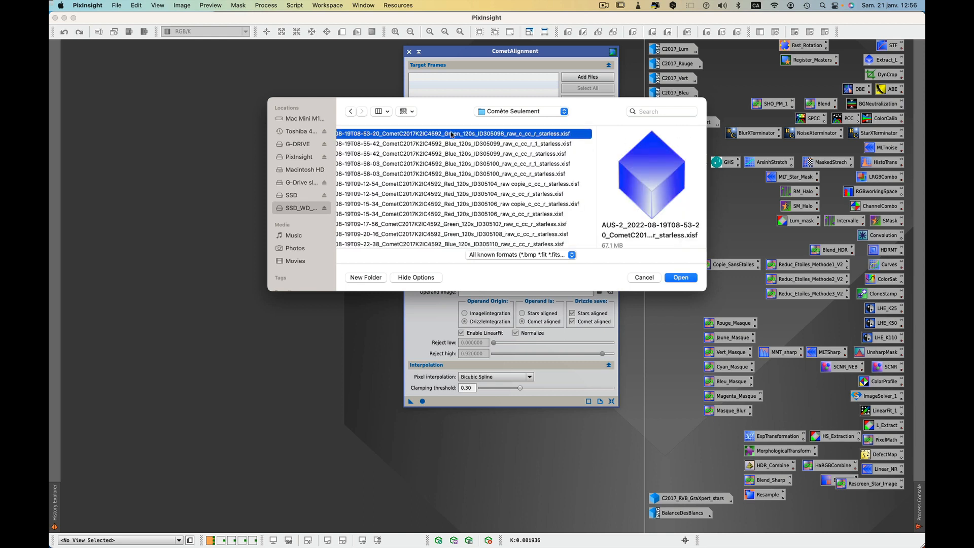
pyautogui.keyDown('super'); pyautogui.click(467, 223); pyautogui.keyUp('super')
pyautogui.keyDown('super'); pyautogui.click(466, 234); pyautogui.keyUp('super')
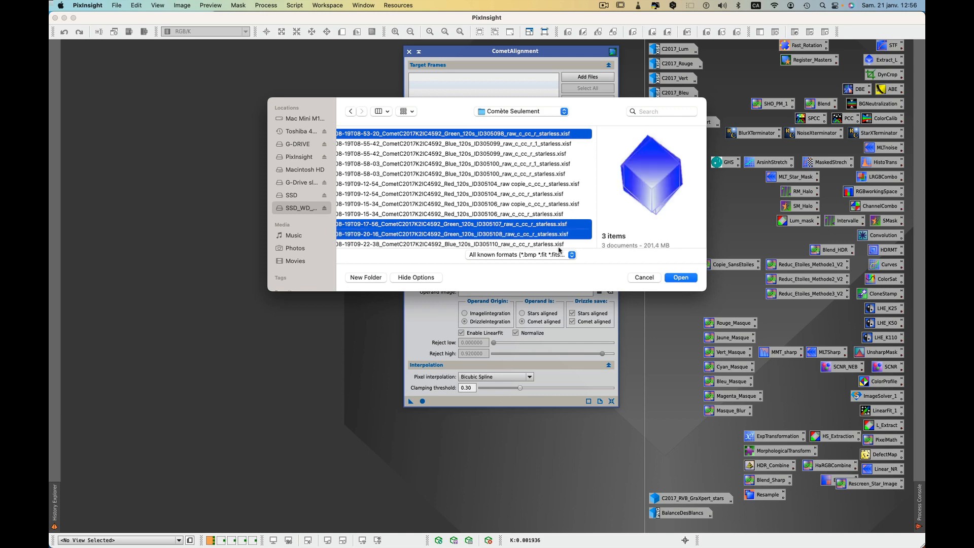
pyautogui.click(681, 278)
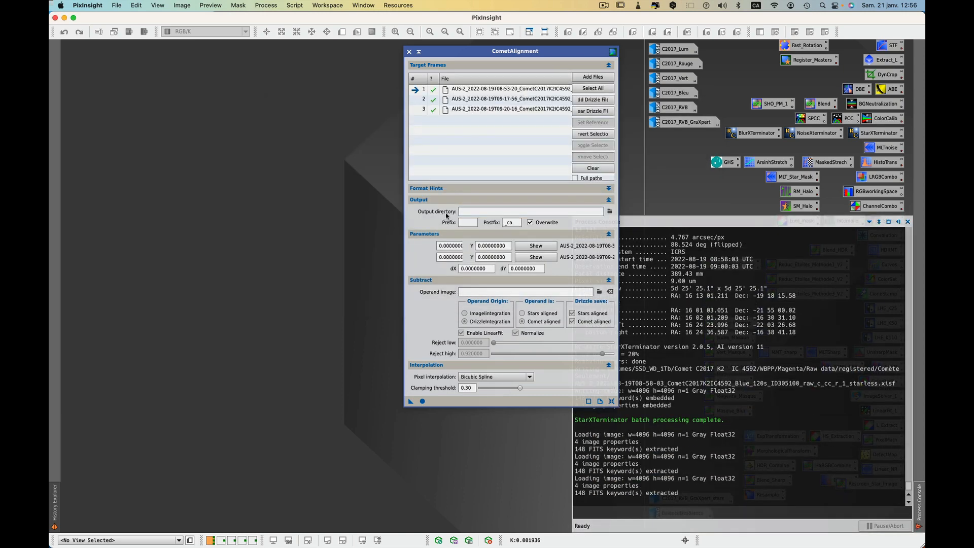
# Set the CometAlignment output directory to the Comète Alignée folder inside registered
pyautogui.click(609, 211)
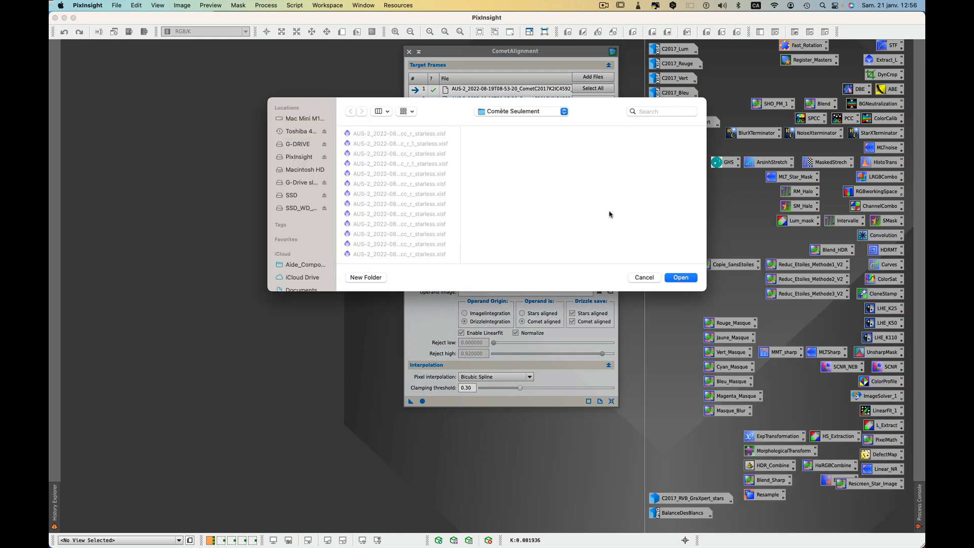
pyautogui.click(528, 114)
pyautogui.click(522, 124)
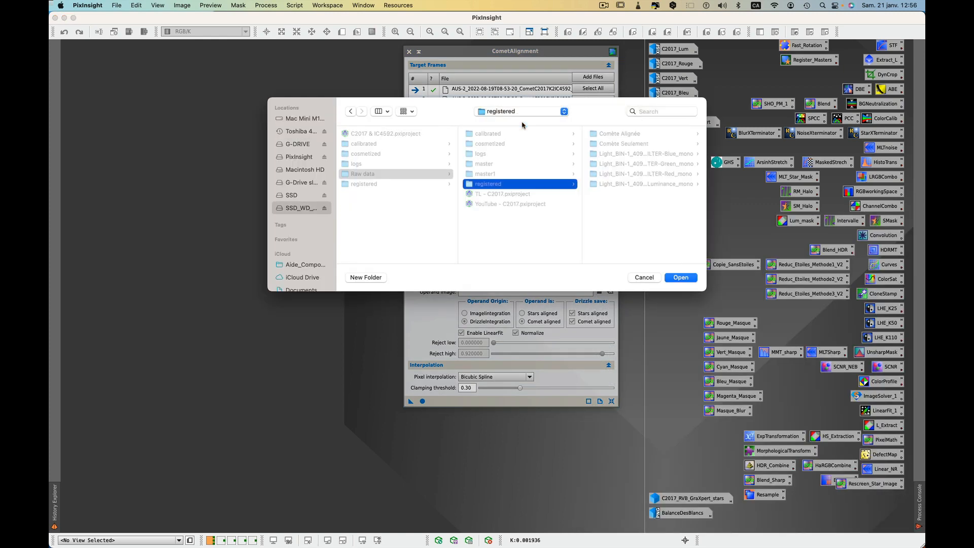
pyautogui.click(599, 135)
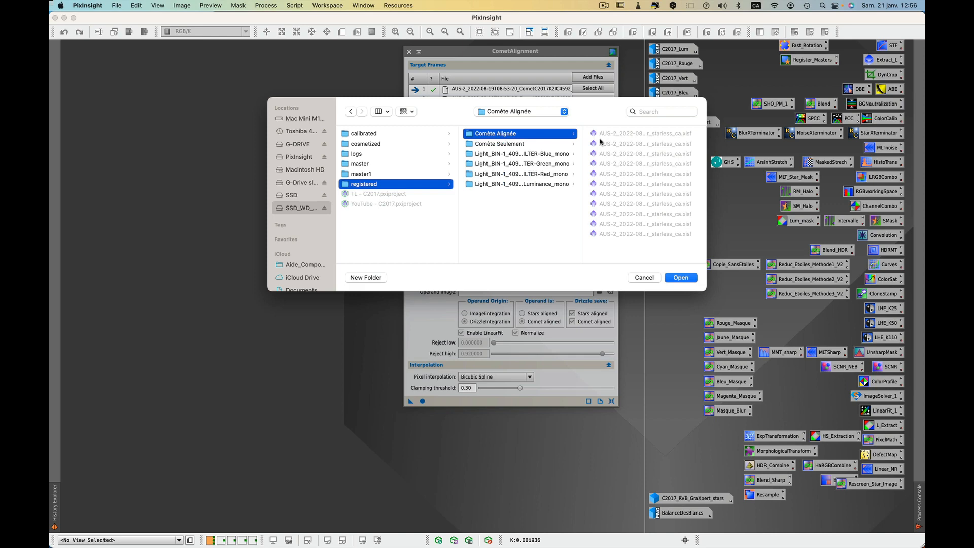
pyautogui.click(674, 277)
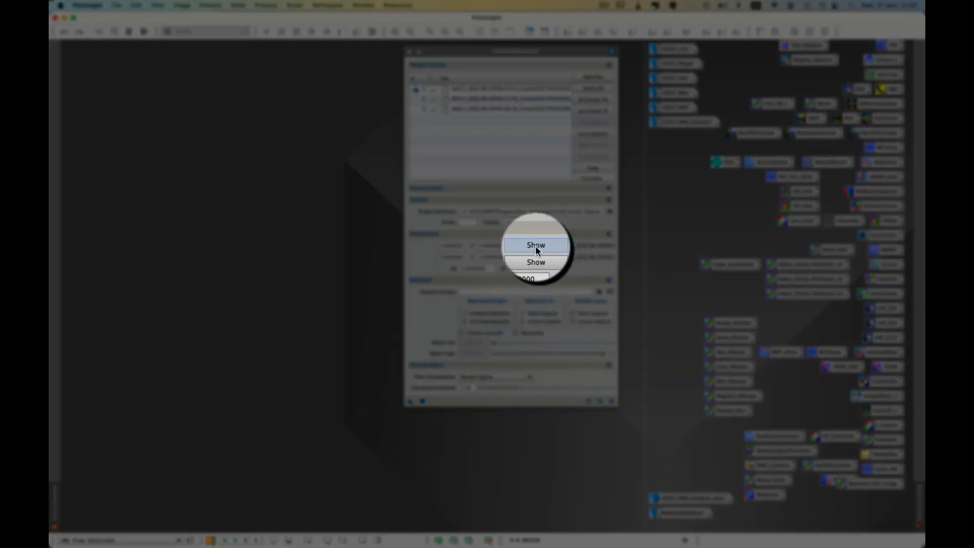
# Show the first Green frame from CometAlignment, auto-stretch its display with ScreenTransferFunction, and mark the comet's nucleus
pyautogui.click(535, 246)
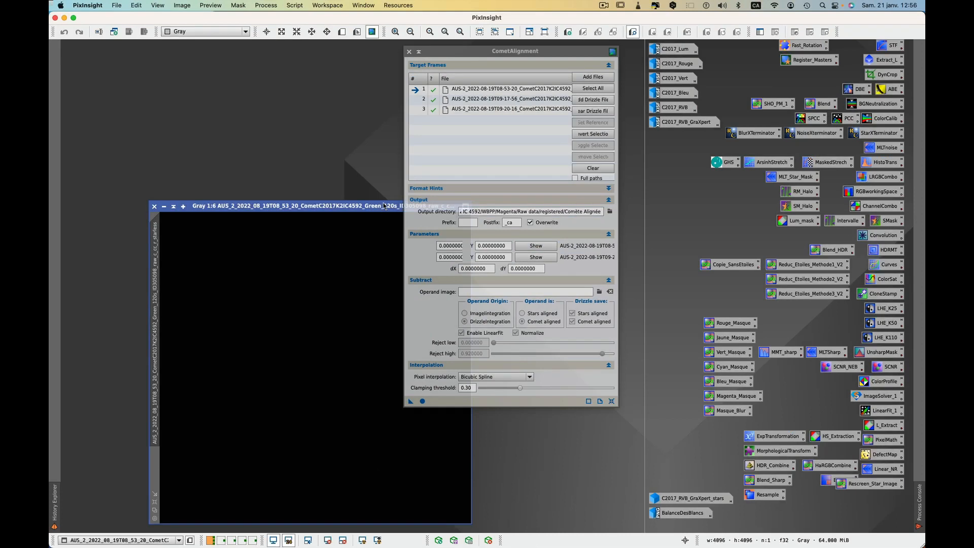
pyautogui.moveTo(384, 205); pyautogui.dragTo(295, 85)
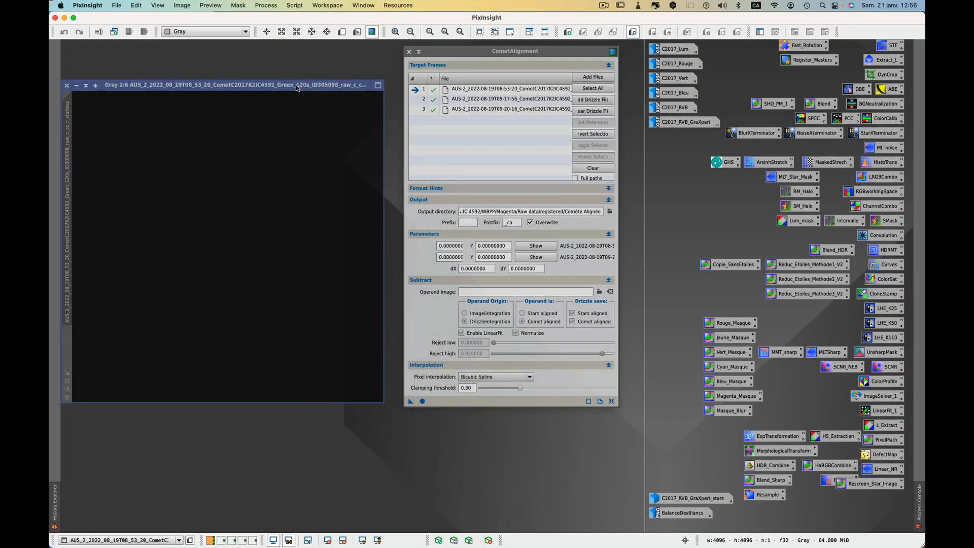
pyautogui.doubleClick(893, 47)
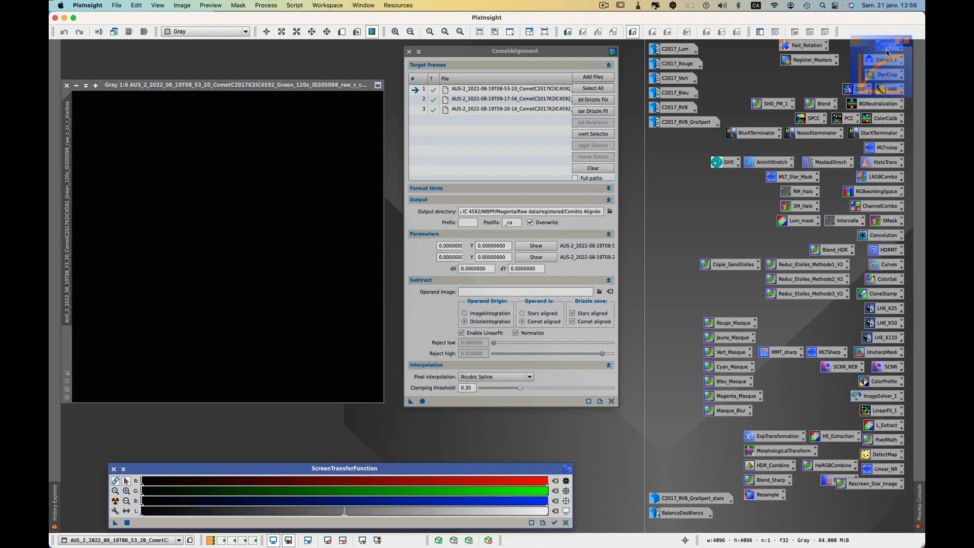
pyautogui.click(554, 523)
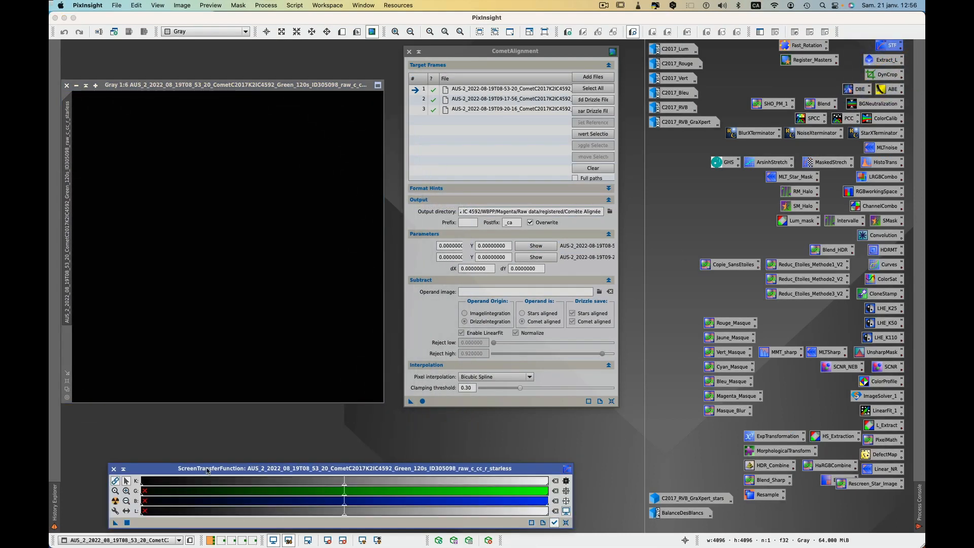
pyautogui.click(116, 501)
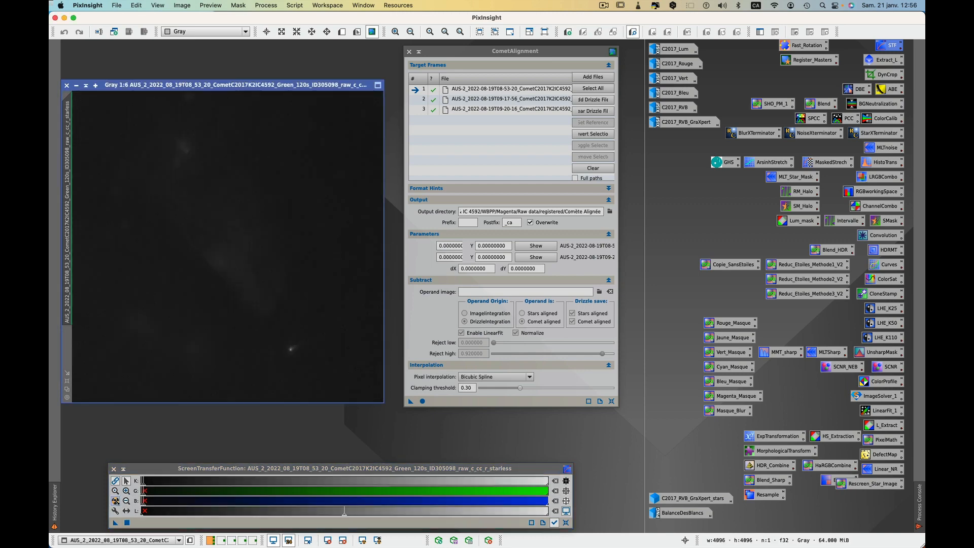
pyautogui.click(116, 501)
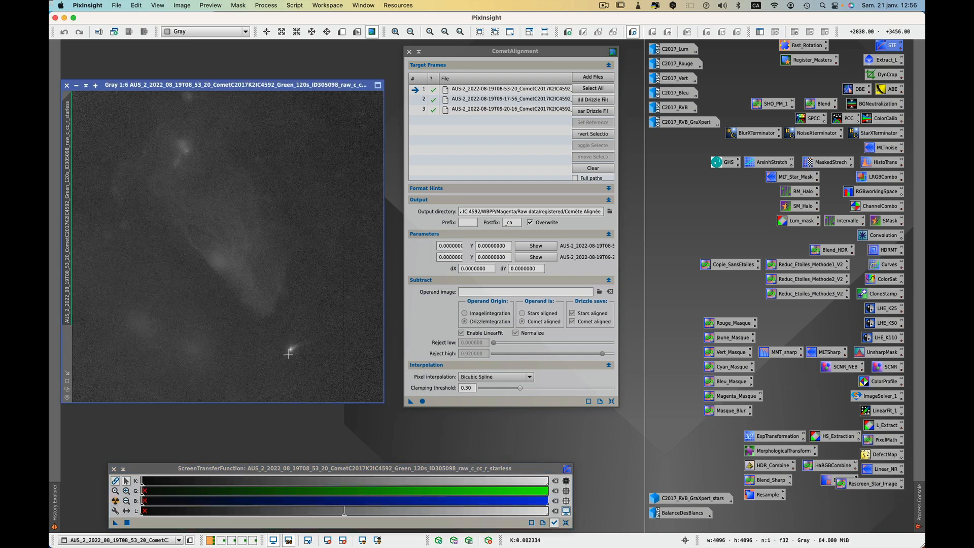
pyautogui.scroll(3, 288, 354)
pyautogui.scroll(1, 289, 353)
pyautogui.scroll(1, 290, 352)
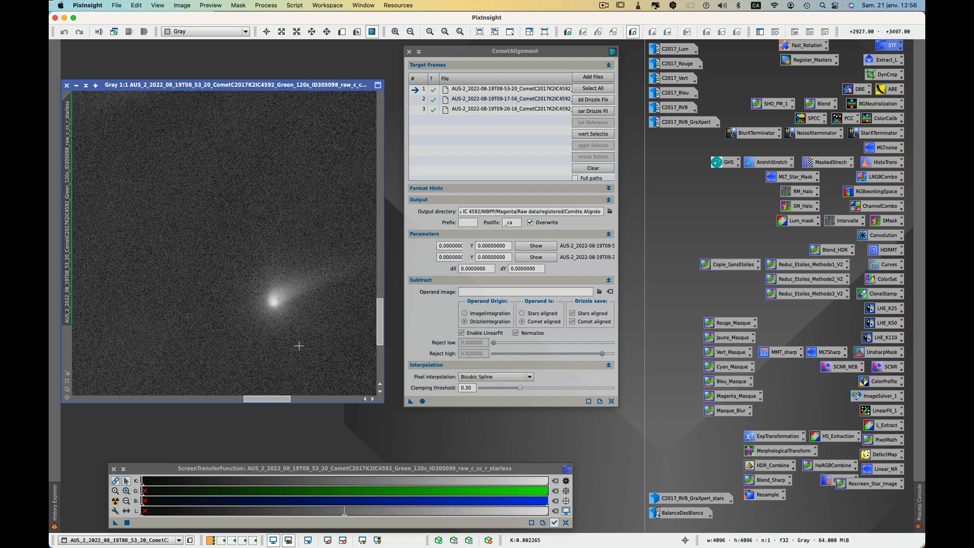
pyautogui.click(273, 302)
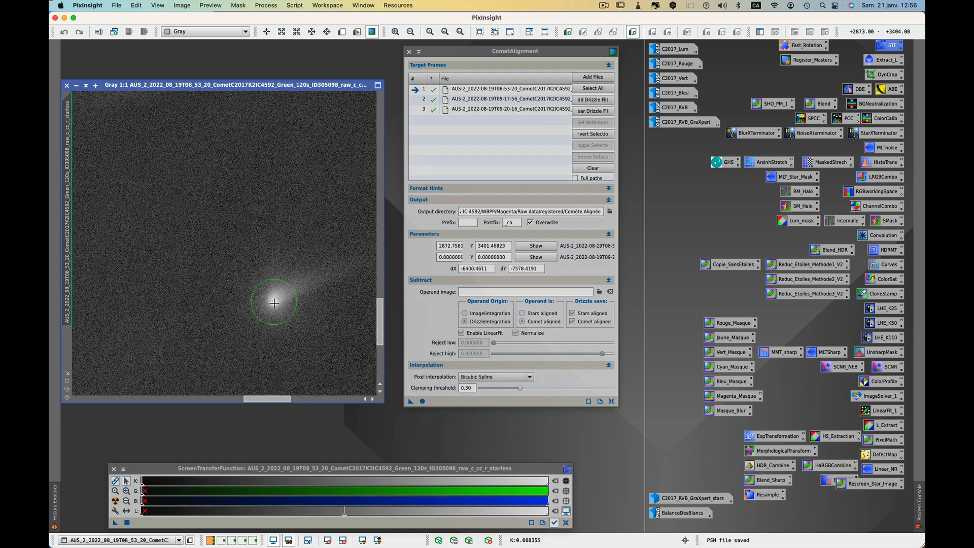
# Mark the comet's nucleus in the auto-stretched last Green frame, and run CometAlignment on the three frames
pyautogui.click(536, 257)
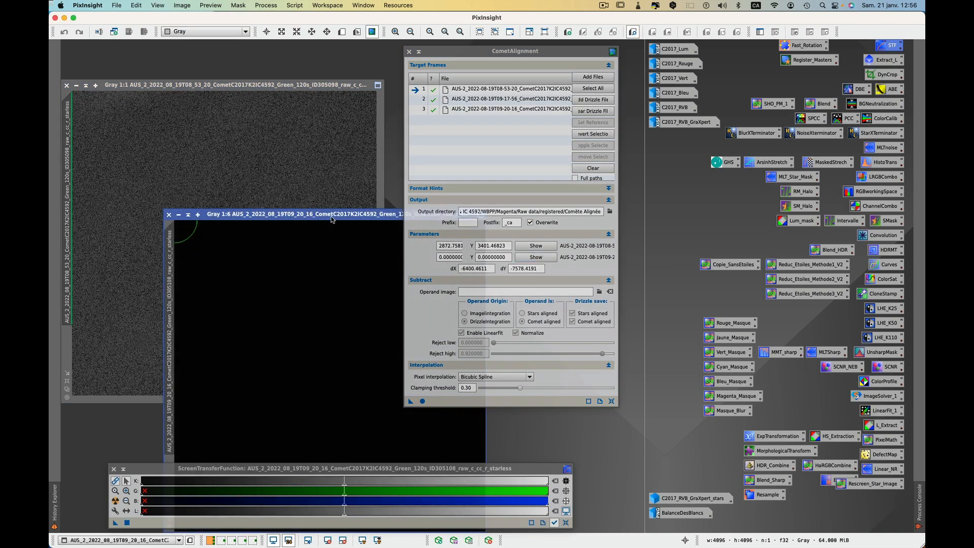
pyautogui.moveTo(332, 219); pyautogui.dragTo(279, 108)
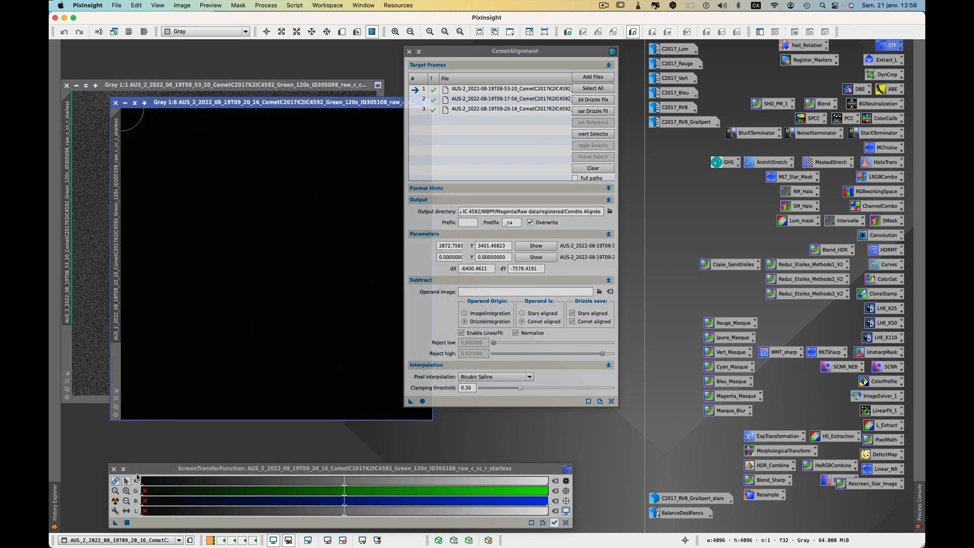
pyautogui.click(115, 500)
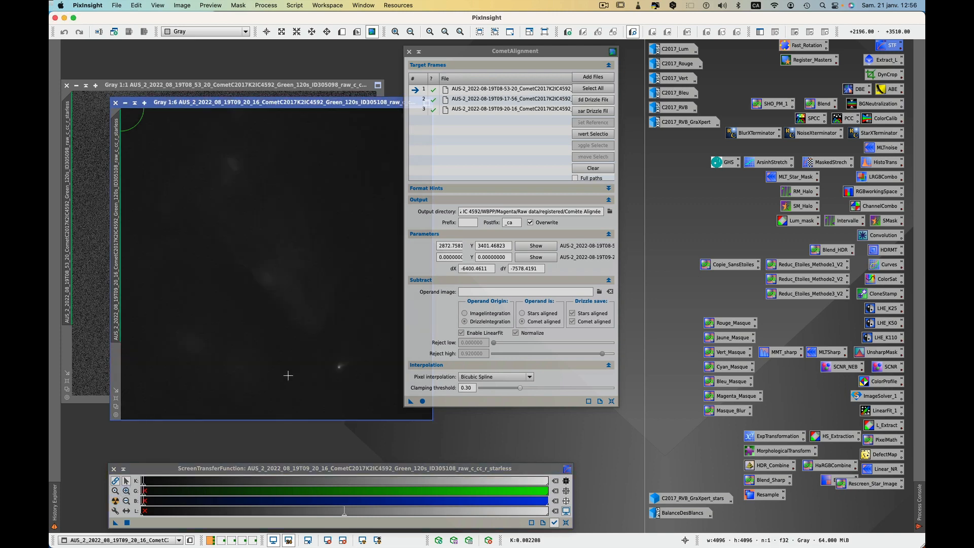
pyautogui.scroll(5, 337, 366)
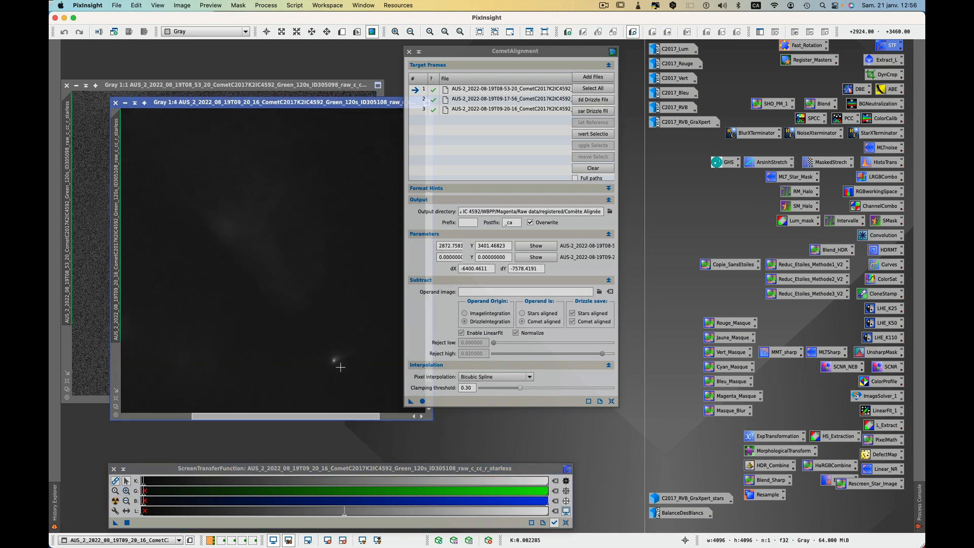
pyautogui.scroll(1, 337, 364)
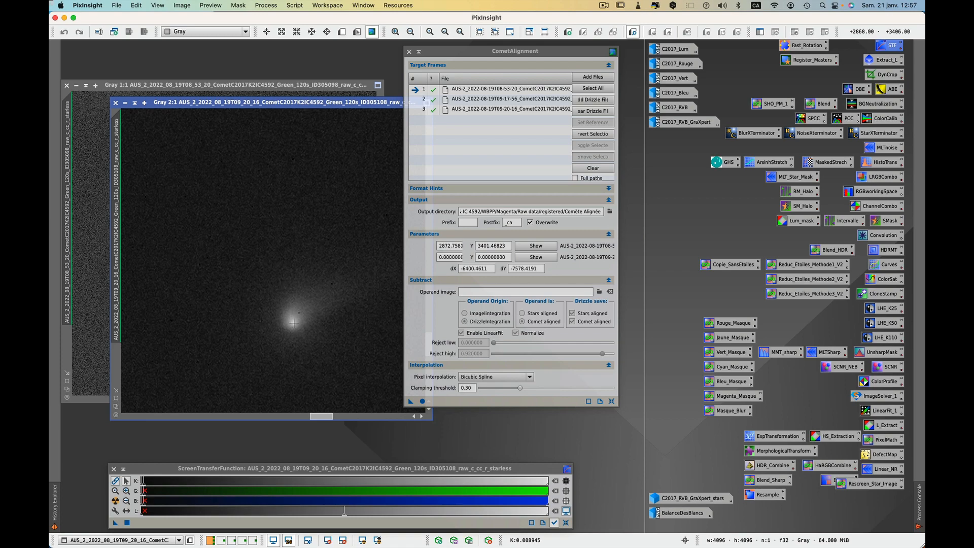
pyautogui.click(293, 323)
pyautogui.click(423, 402)
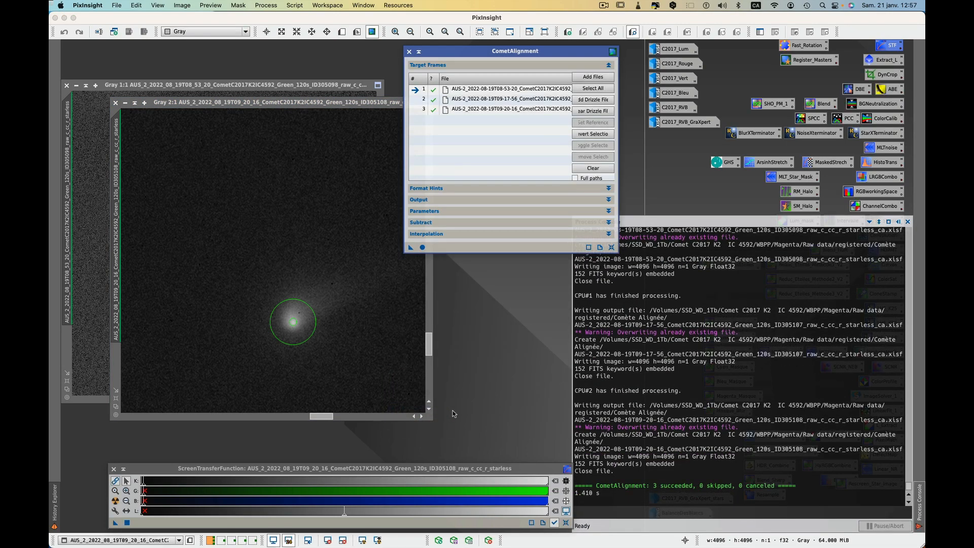
# Switch to the PDF checklist and review the integration item and the recommended ImageIntegration settings on page 5
pyautogui.click(552, 318)
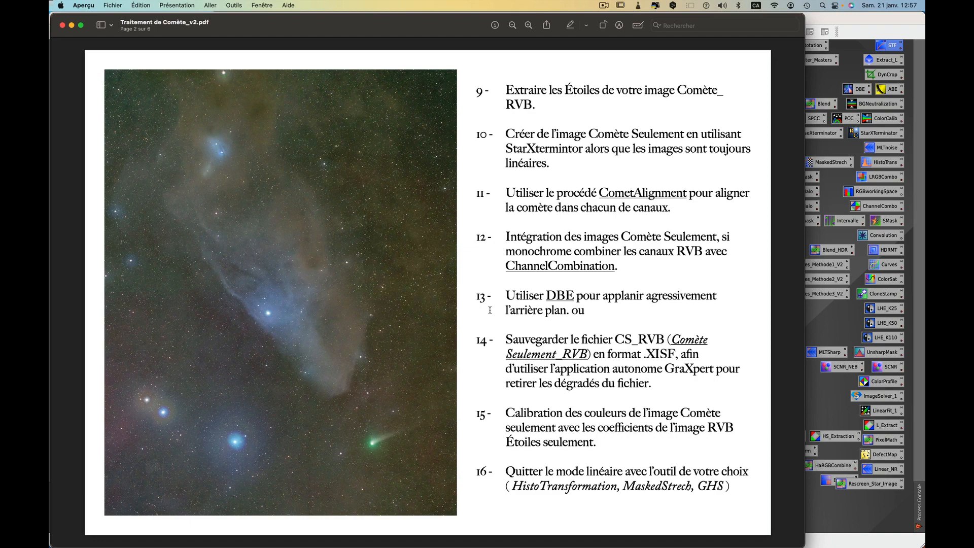
pyautogui.scroll(-3, 490, 310)
pyautogui.scroll(-3, 490, 310)
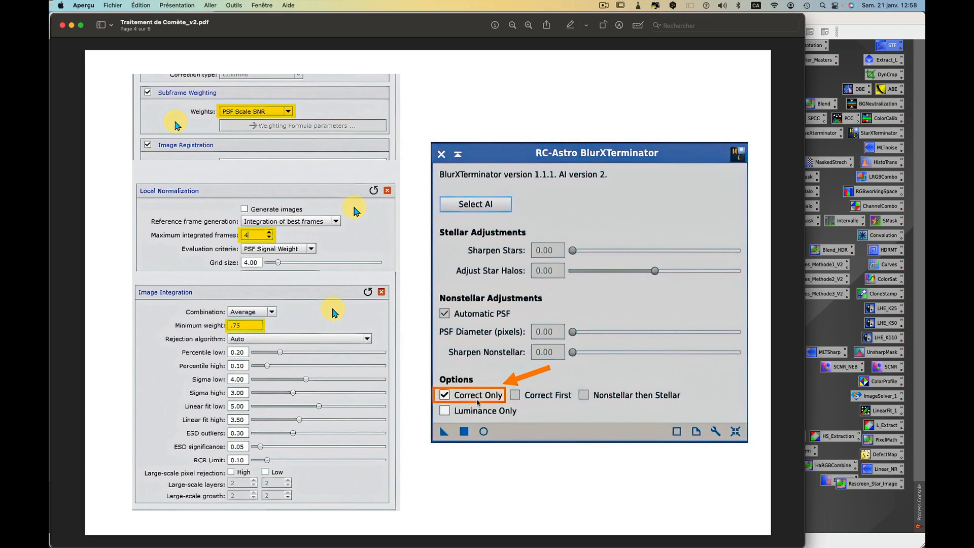
pyautogui.press('Down')
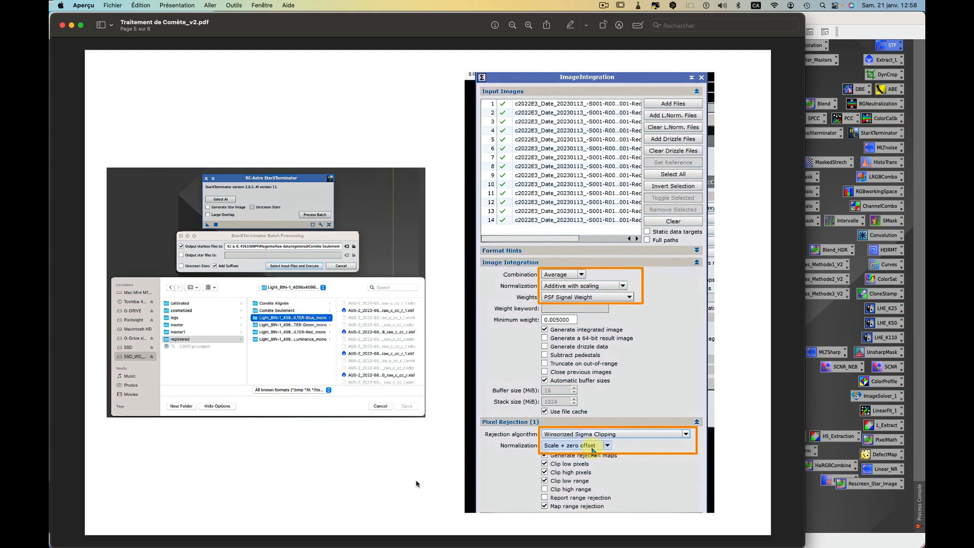
# Switch to PixInsight and open the saved Integrate process on the preprocessing workspace
pyautogui.press('super+Tab')
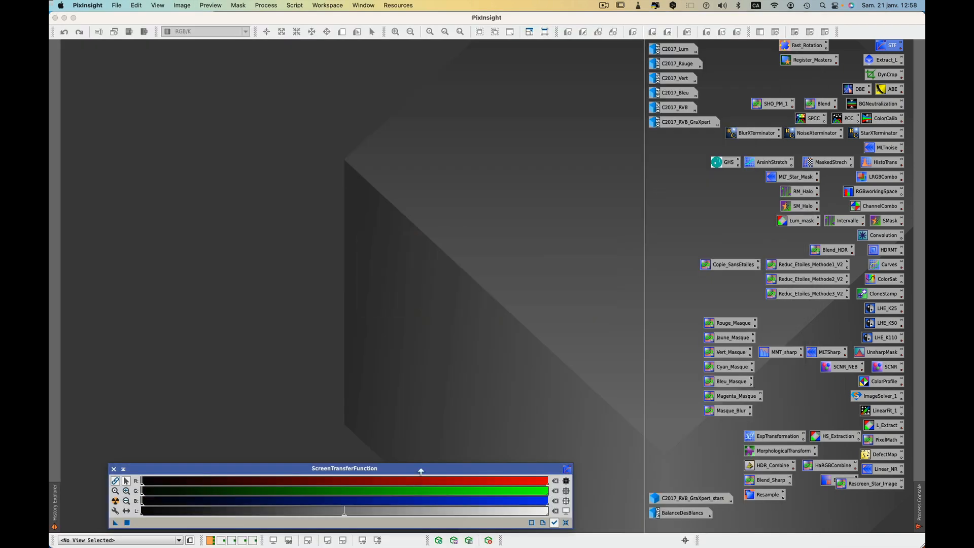
pyautogui.press('super+F4')
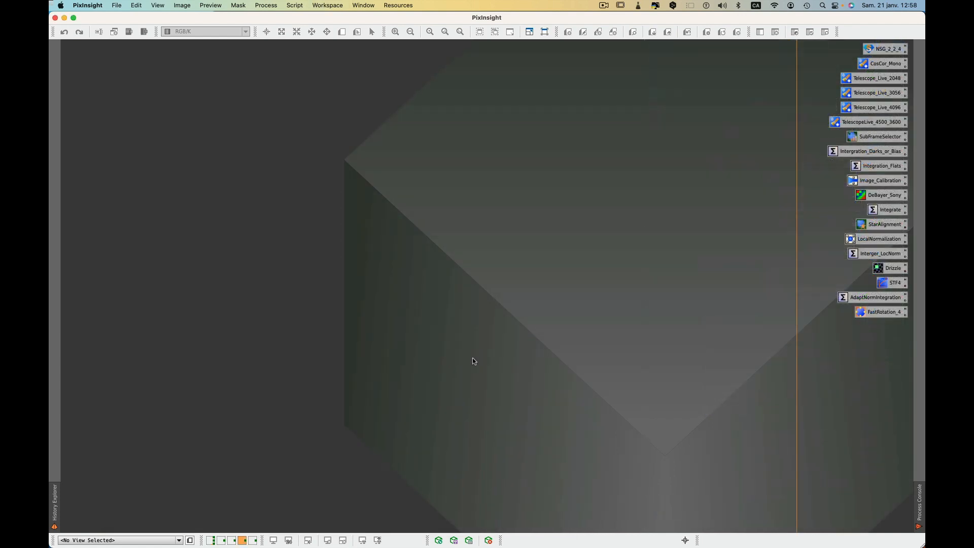
pyautogui.doubleClick(892, 210)
# Add the three Green starless frames from the Comète Alignée folder as ImageIntegration input images
pyautogui.click(652, 104)
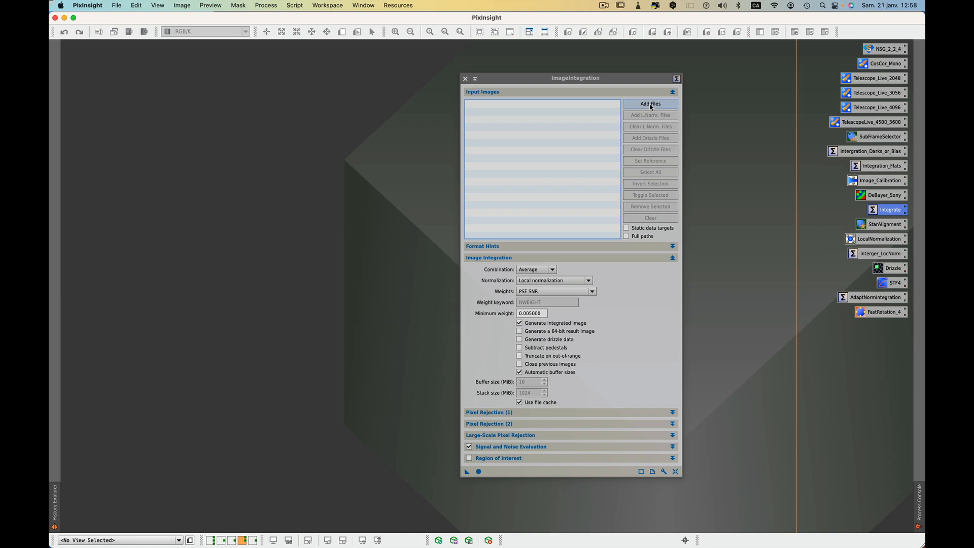
pyautogui.click(500, 135)
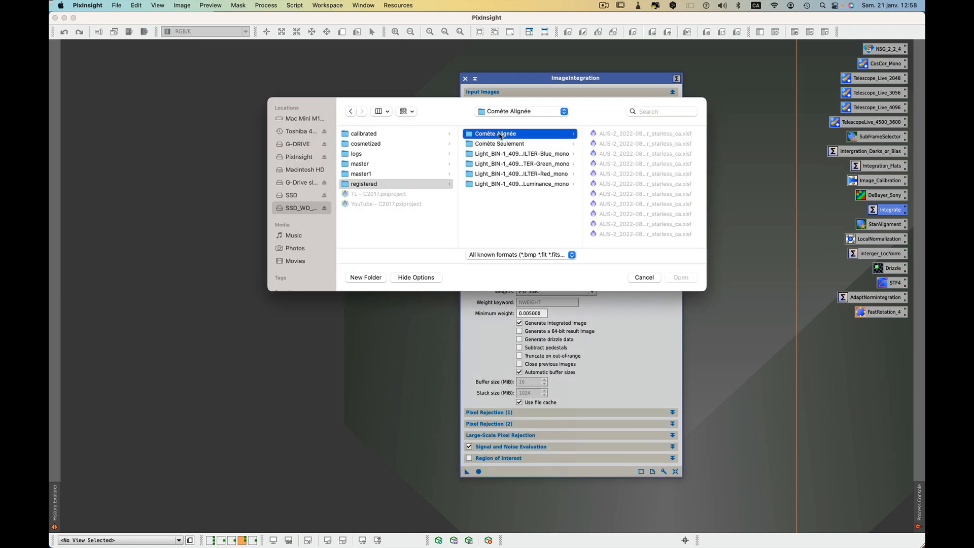
pyautogui.click(635, 133)
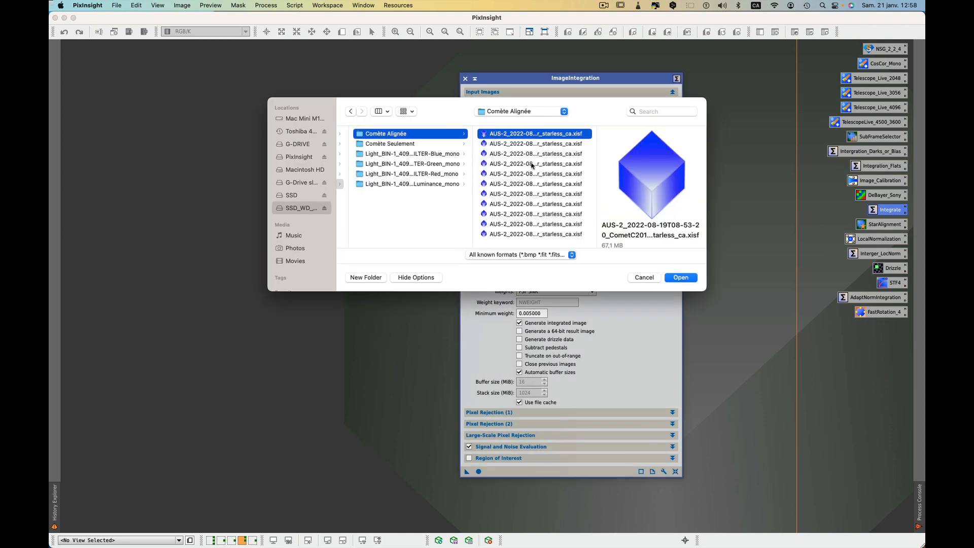
pyautogui.doubleClick(471, 164)
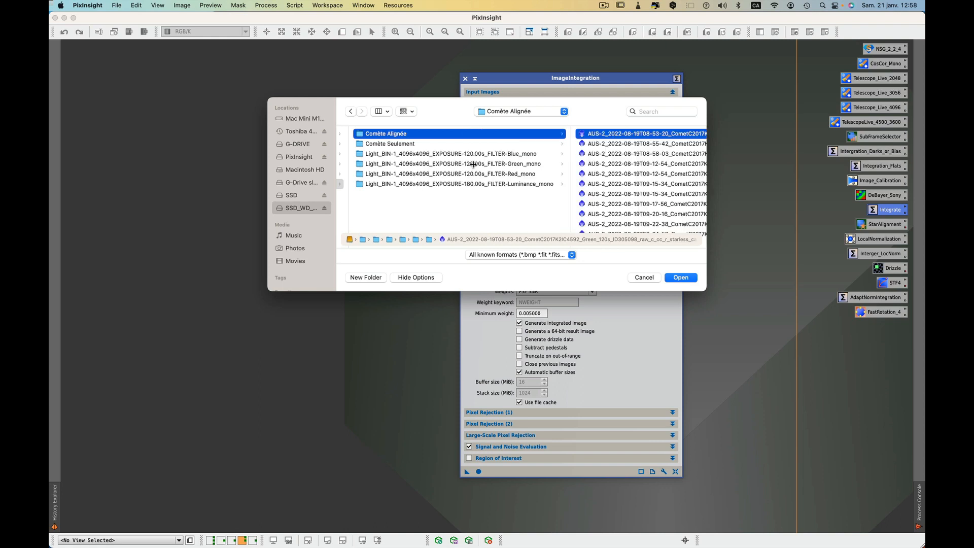
pyautogui.click(650, 135)
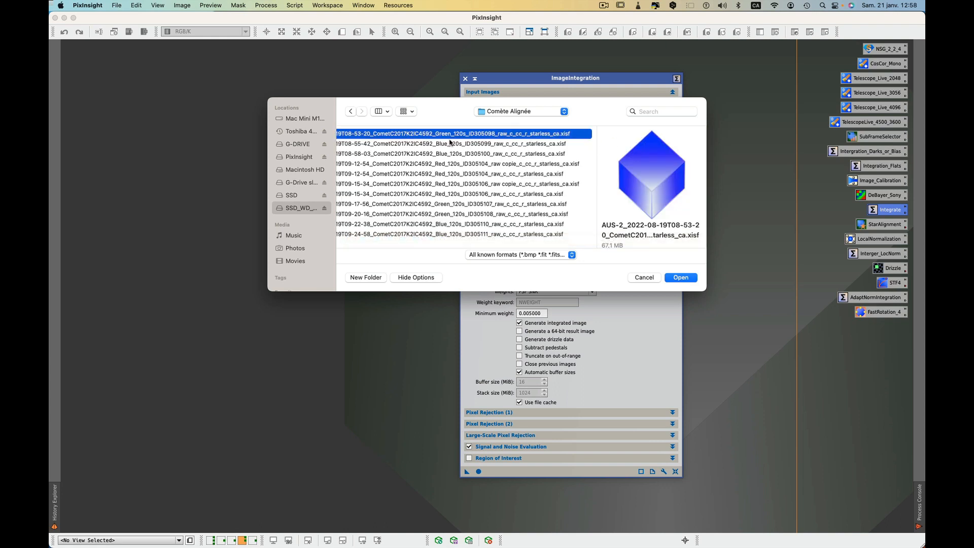
pyautogui.keyDown('super'); pyautogui.click(451, 203); pyautogui.keyUp('super')
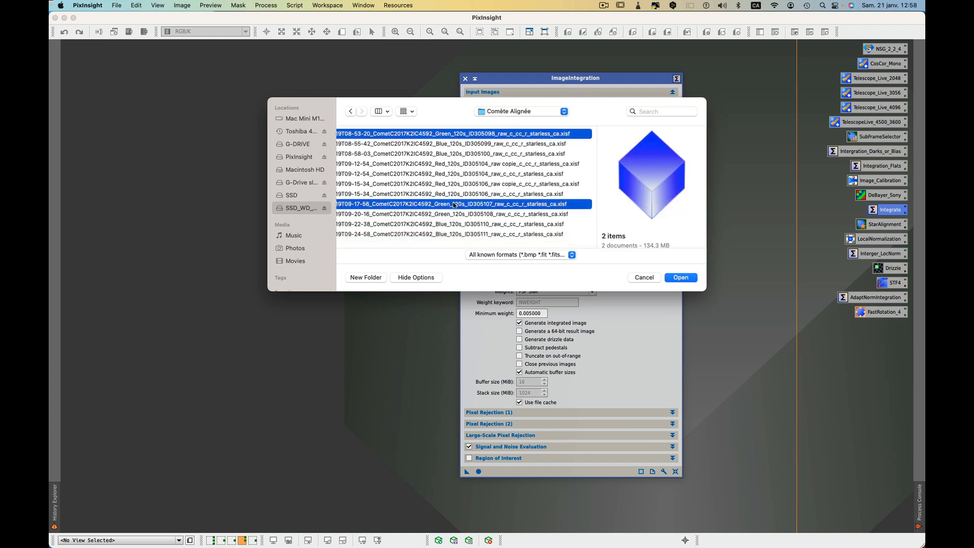
pyautogui.keyDown('super'); pyautogui.click(459, 213); pyautogui.keyUp('super')
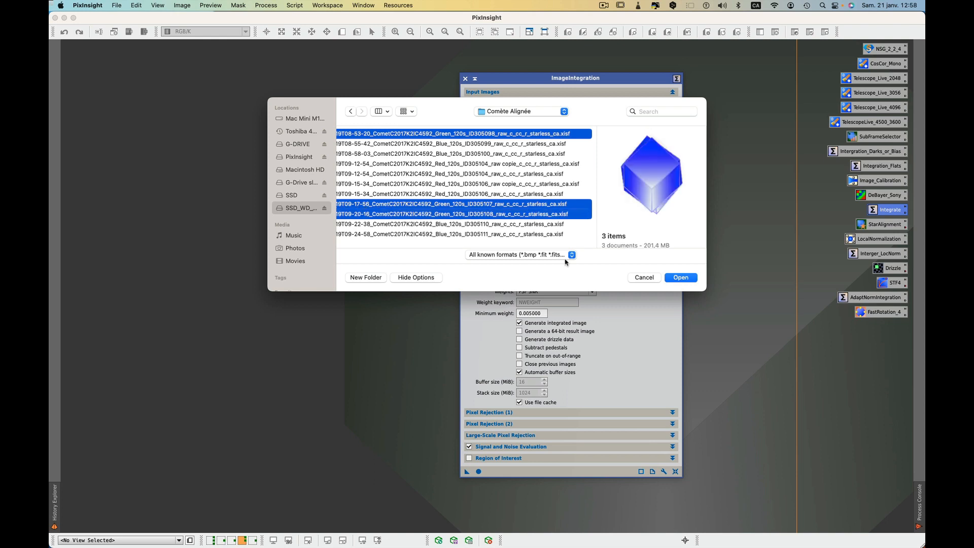
pyautogui.click(677, 280)
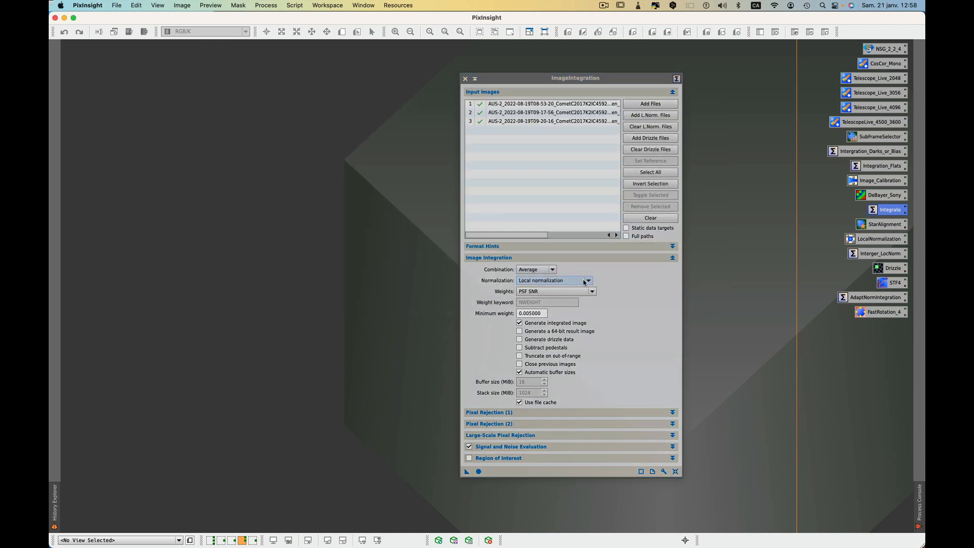
# Consult the PDF checklist's ImageIntegration settings and set the image integration normalization to Additive with scaling in PixInsight
pyautogui.press('super+Tab')
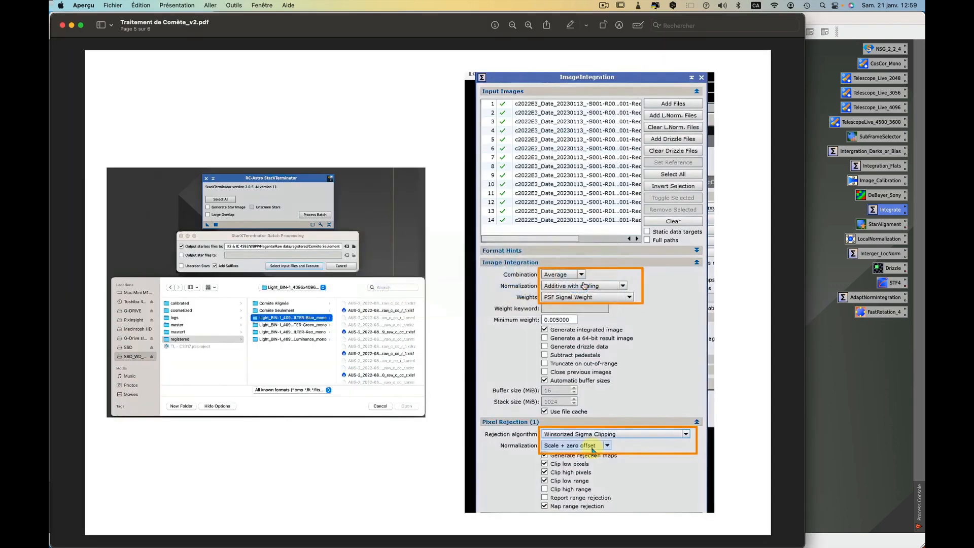
pyautogui.press('super+Tab')
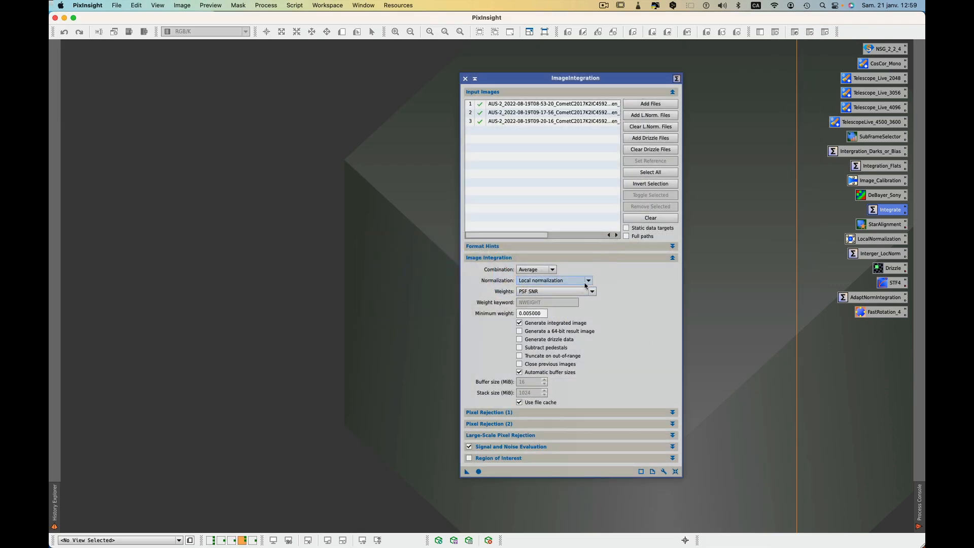
pyautogui.click(588, 282)
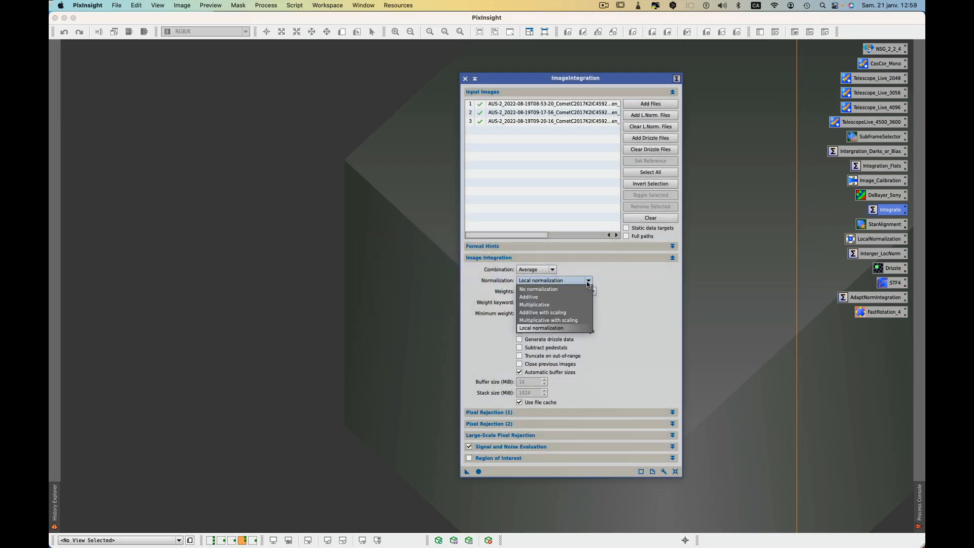
pyautogui.click(563, 312)
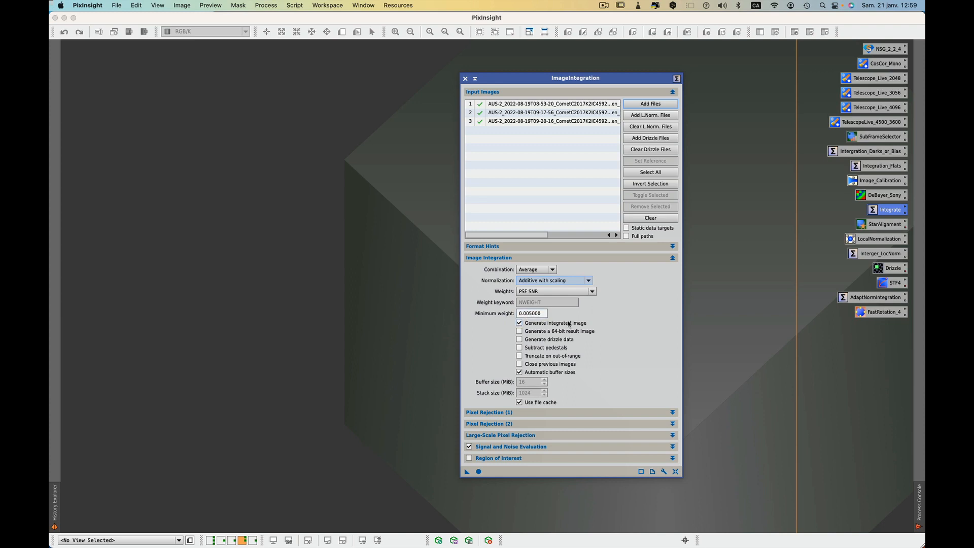
# Check the PDF's rejection settings and set Pixel Rejection (1) in PixInsight to Percentile Clipping with Scale + zero offset normalization
pyautogui.click(673, 258)
pyautogui.click(672, 269)
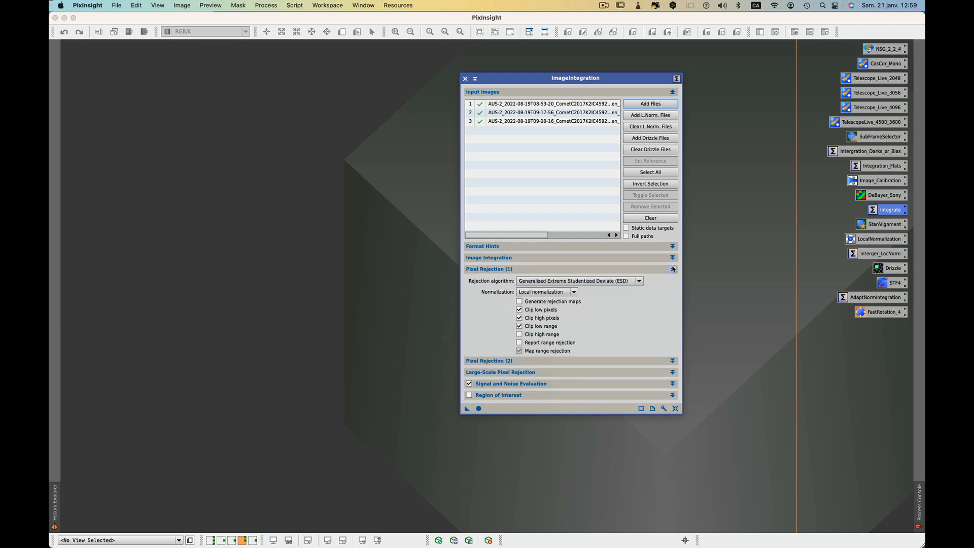
pyautogui.press('super+Tab')
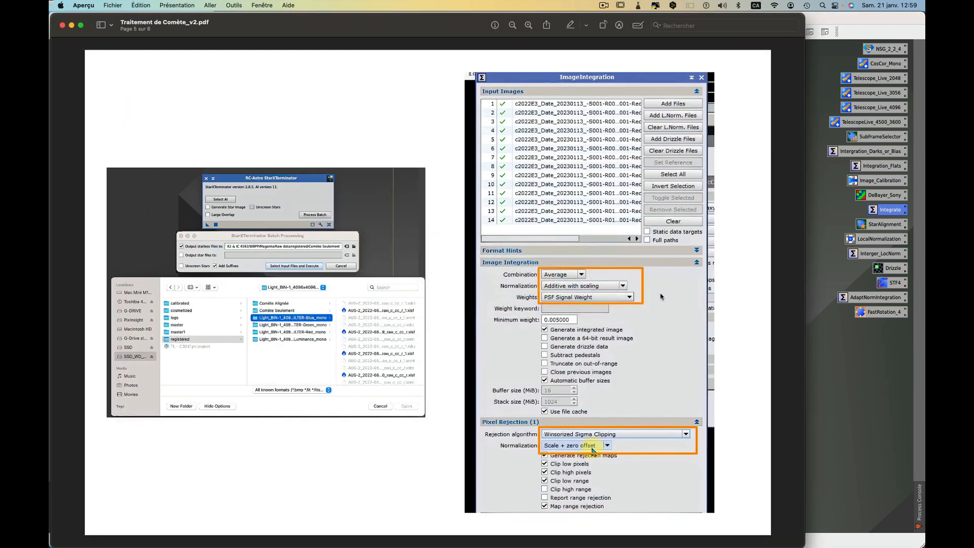
pyautogui.press('super+Tab')
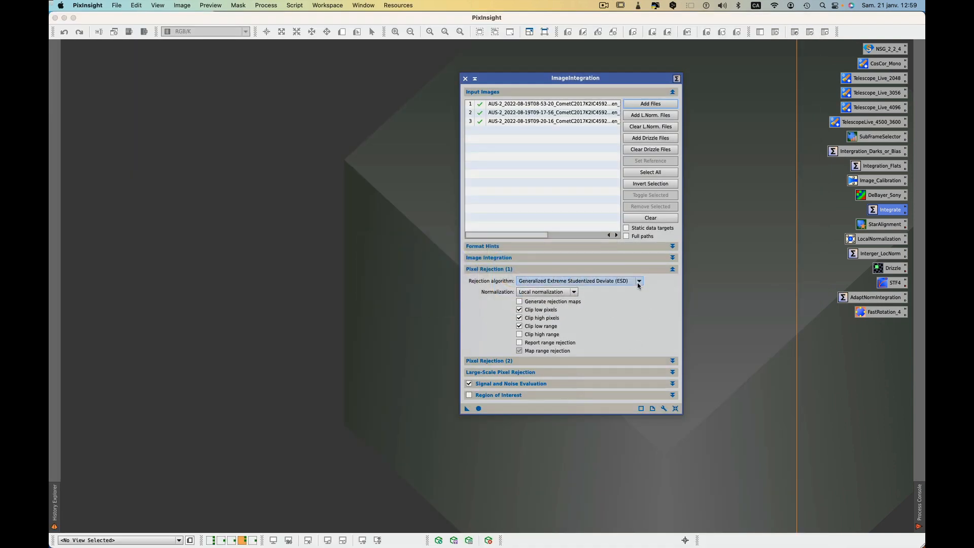
pyautogui.click(638, 285)
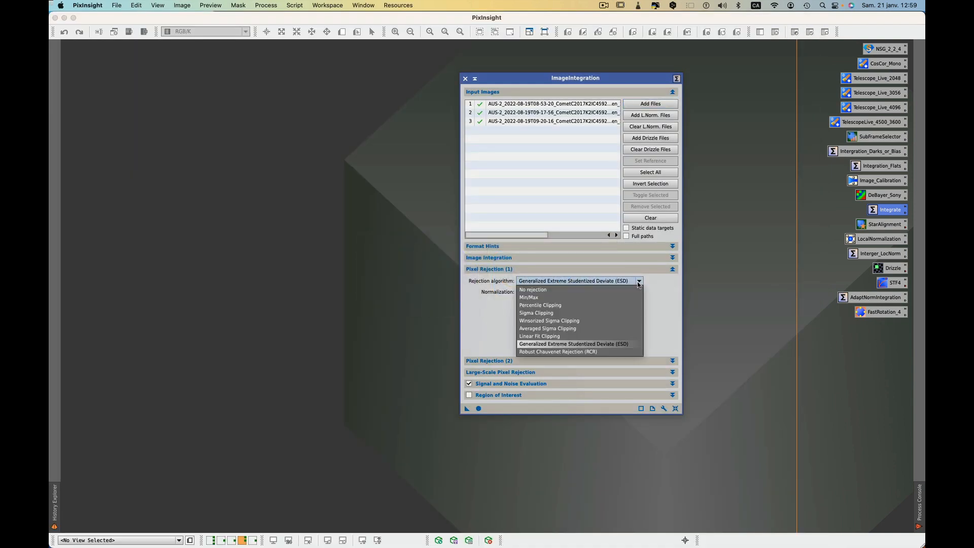
pyautogui.click(569, 308)
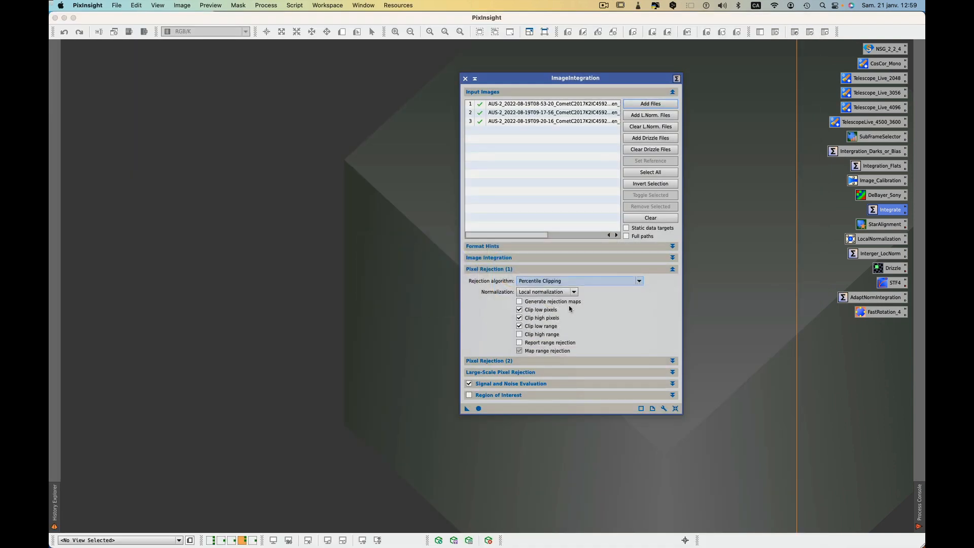
pyautogui.click(575, 292)
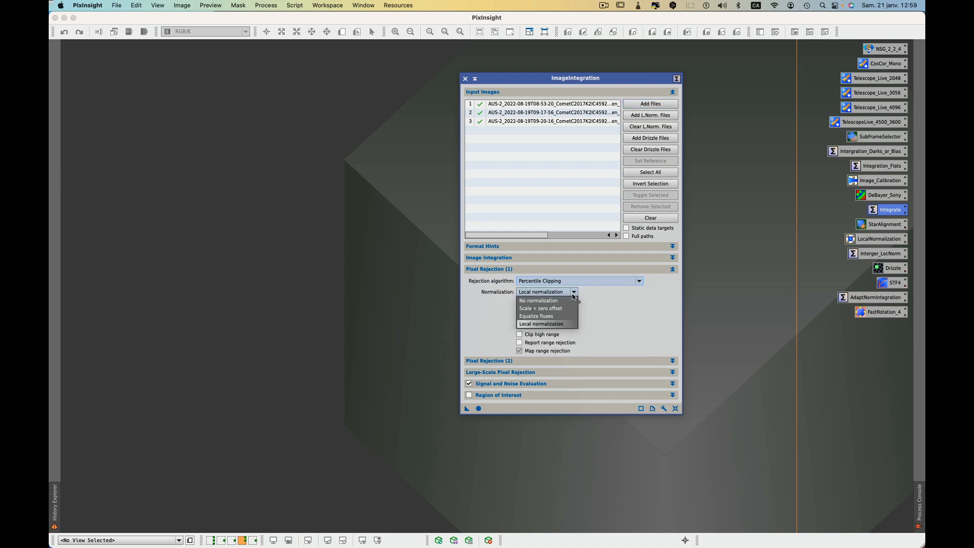
pyautogui.click(540, 309)
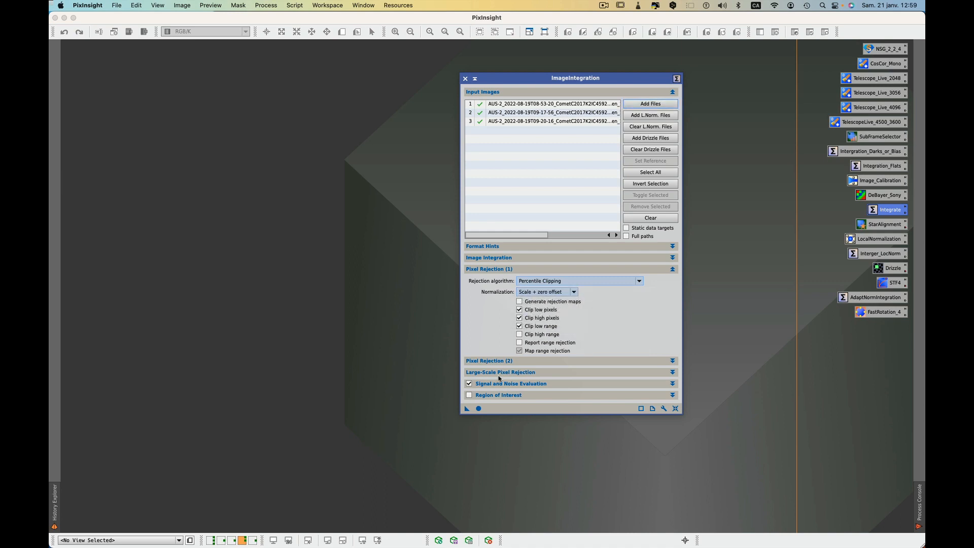
# Integrate the three Green frames, auto-stretch the integrated image's display with a boosted stretch, and inspect the comet up close
pyautogui.click(478, 408)
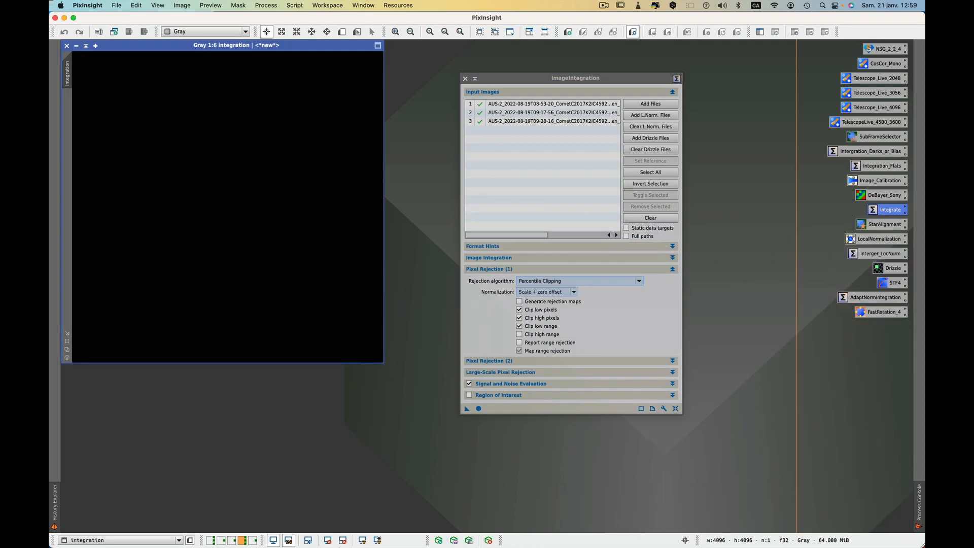
pyautogui.click(362, 540)
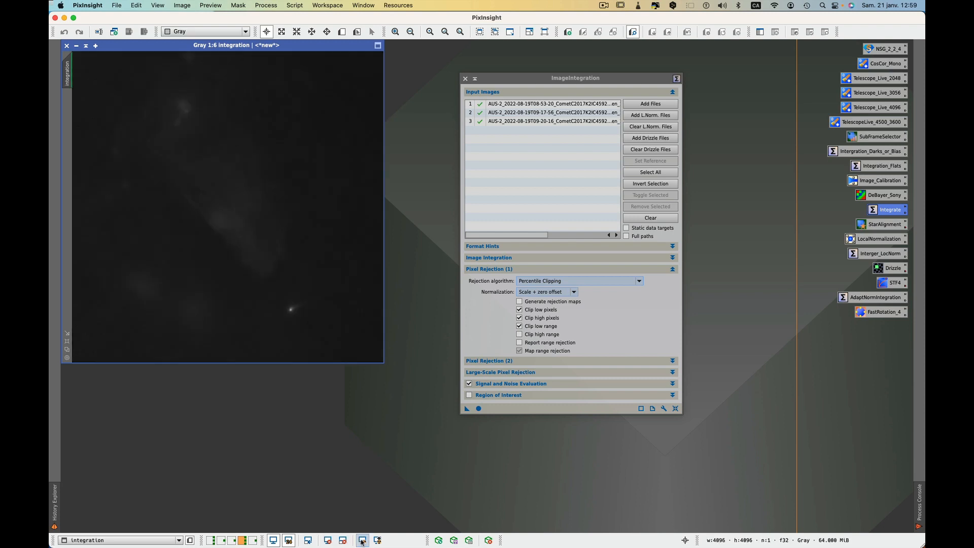
pyautogui.click(377, 540)
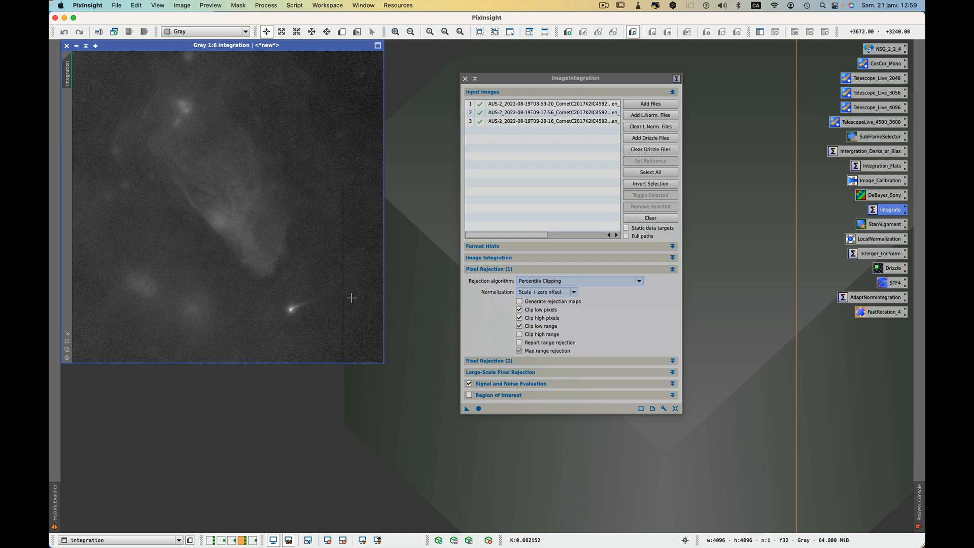
pyautogui.scroll(7, 297, 313)
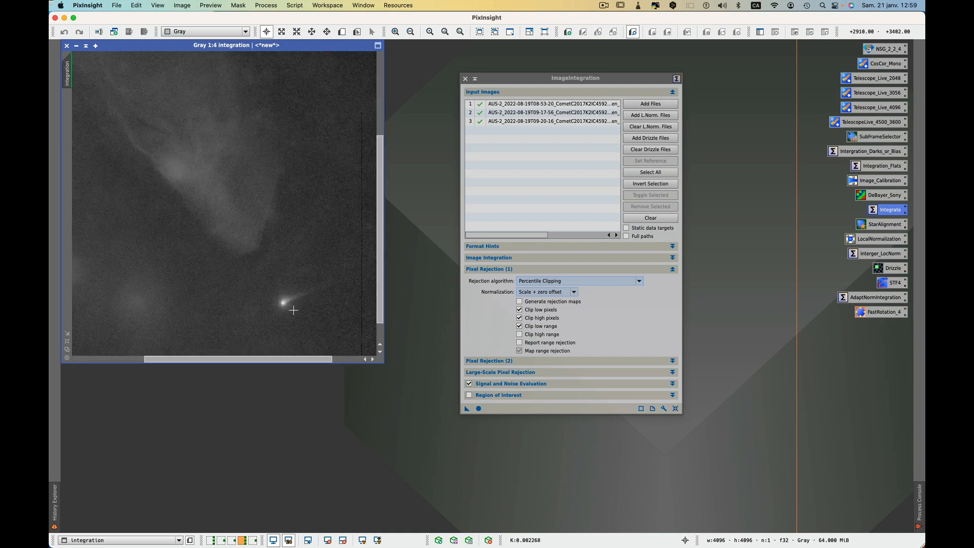
pyautogui.scroll(-7, 201, 272)
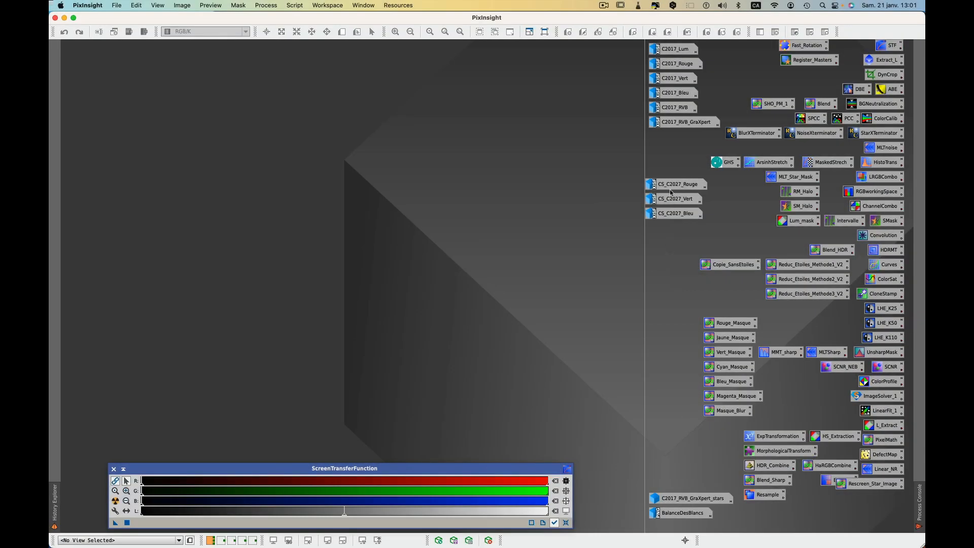
# Combine CS_C2027_Rouge, CS_C2027_Vert and CS_C2027_Bleu as R, G and B into a colour image with ChannelCombination
pyautogui.moveTo(669, 187)
pyautogui.doubleClick(879, 208)
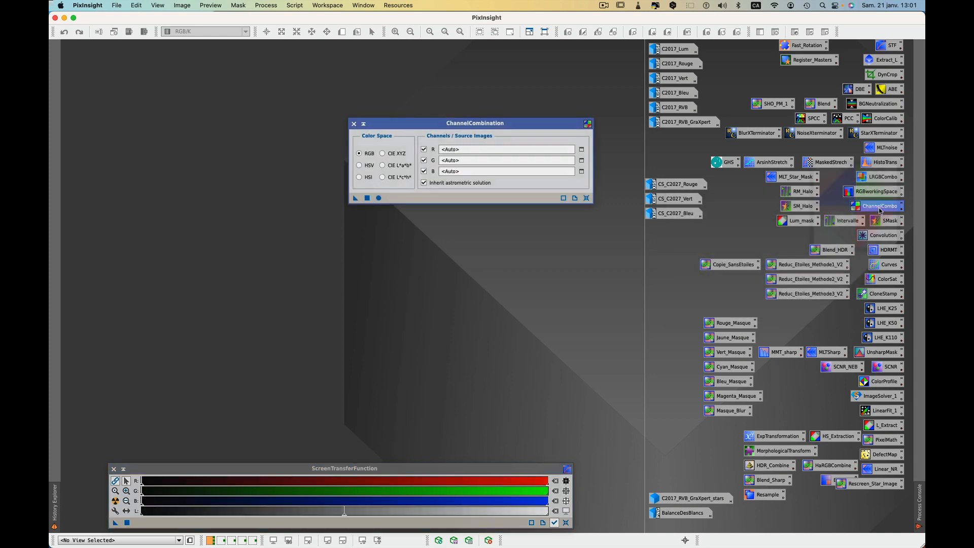
pyautogui.moveTo(678, 188); pyautogui.dragTo(471, 149)
pyautogui.moveTo(675, 198); pyautogui.dragTo(525, 166)
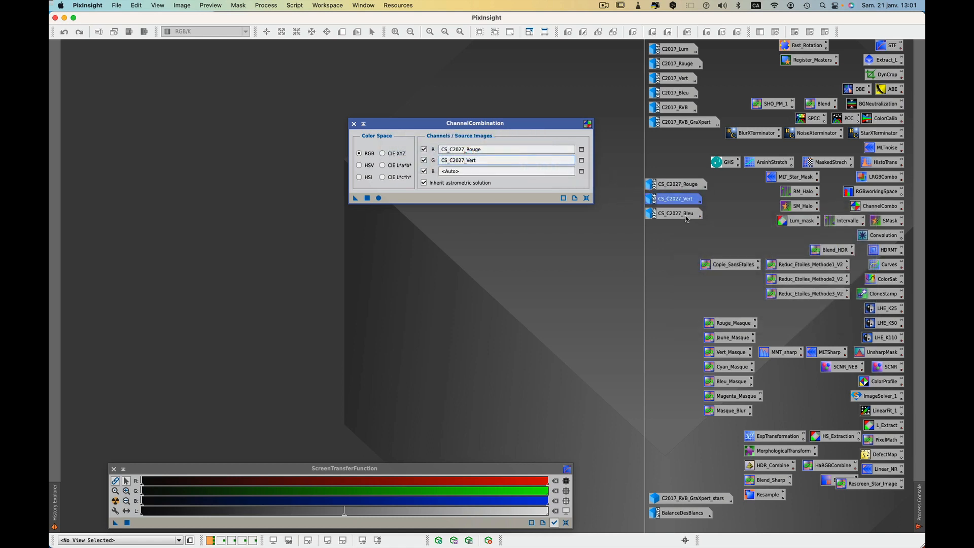
pyautogui.moveTo(675, 214); pyautogui.dragTo(538, 171)
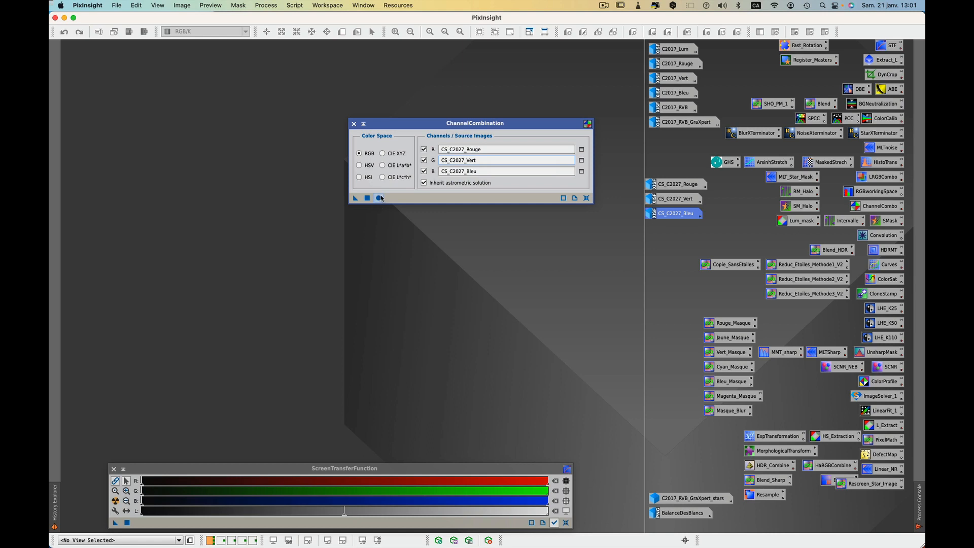
pyautogui.click(378, 198)
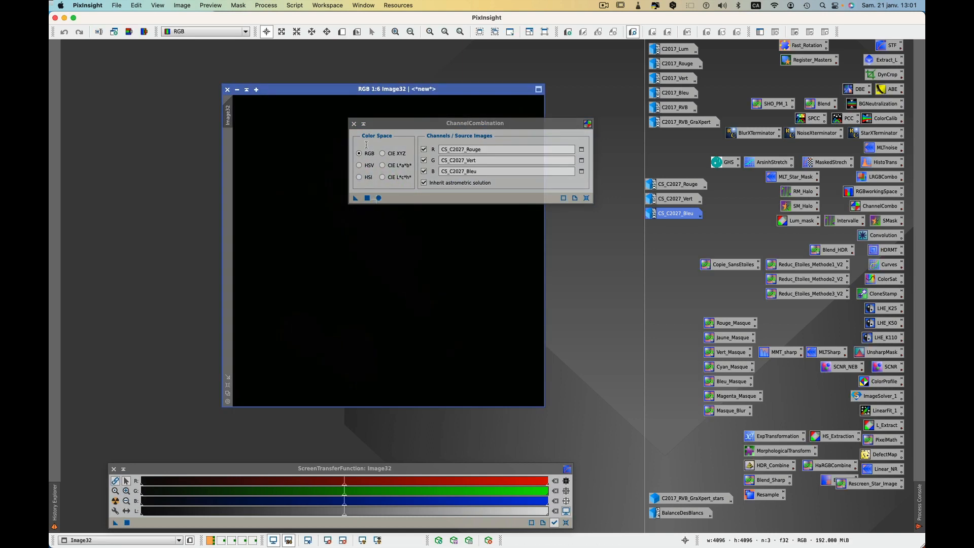
pyautogui.click(354, 124)
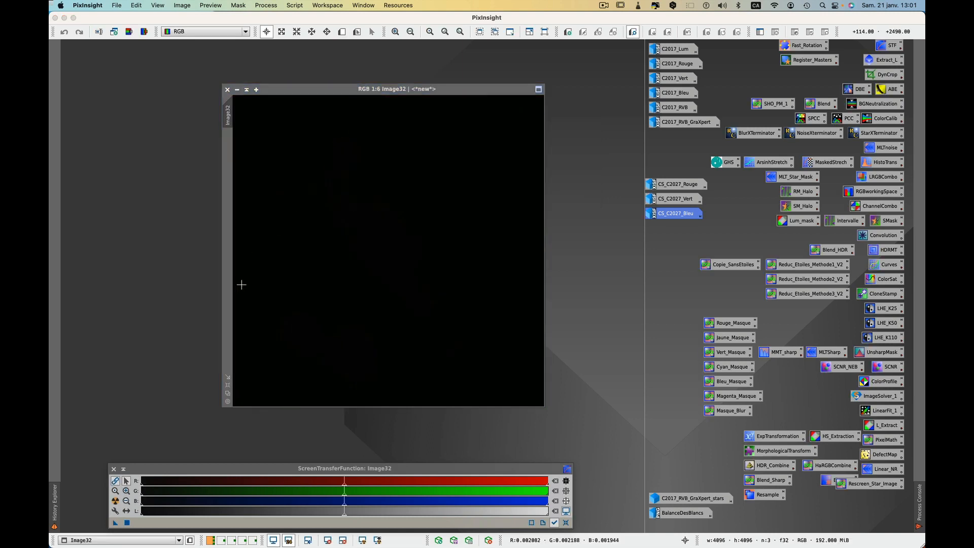
# Auto-stretch the combined RGB image's display with unlinked channels in ScreenTransferFunction, and reposition the image window
pyautogui.click(116, 501)
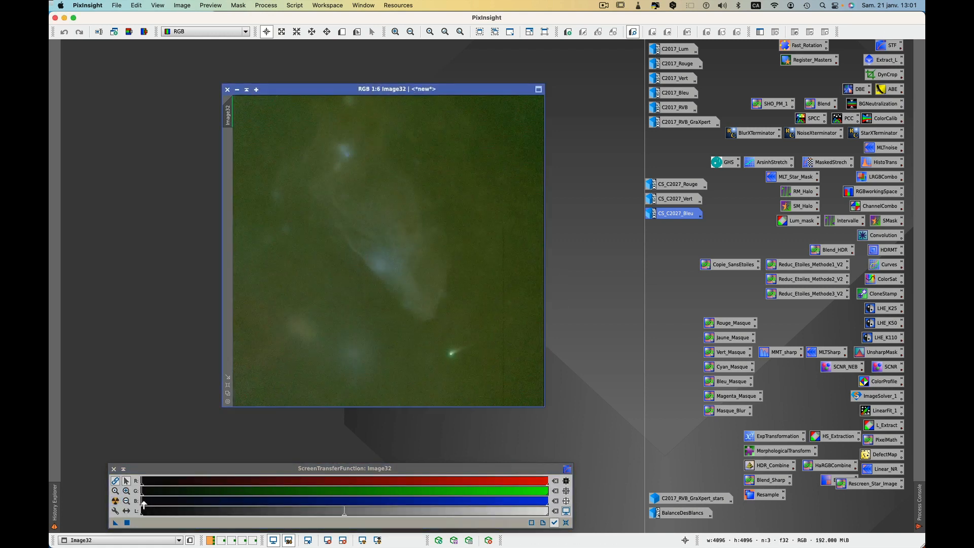
pyautogui.click(116, 481)
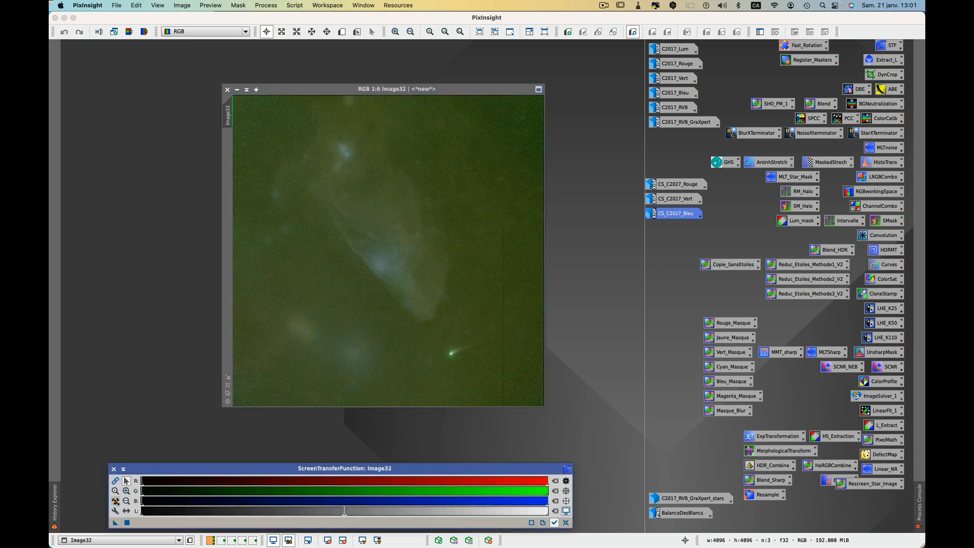
pyautogui.click(117, 500)
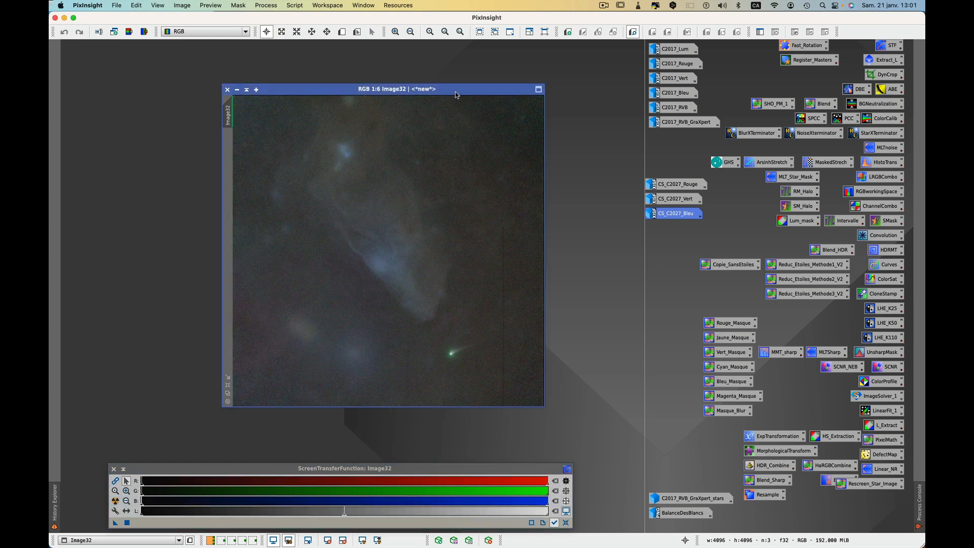
pyautogui.moveTo(456, 95); pyautogui.dragTo(408, 73)
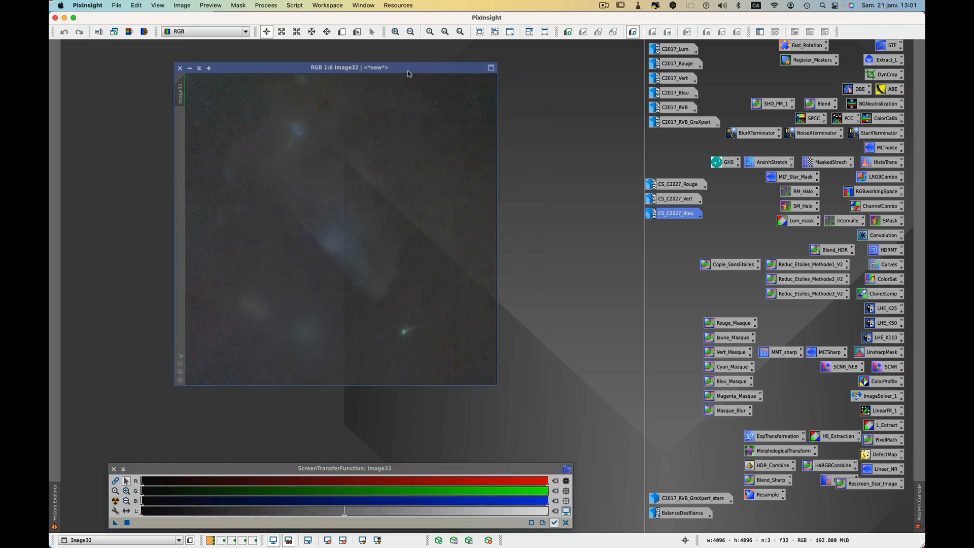
# Rename the combined RGB comet image's identifier as CS_RVB
pyautogui.doubleClick(182, 95)
pyautogui.write('CS_RVB')
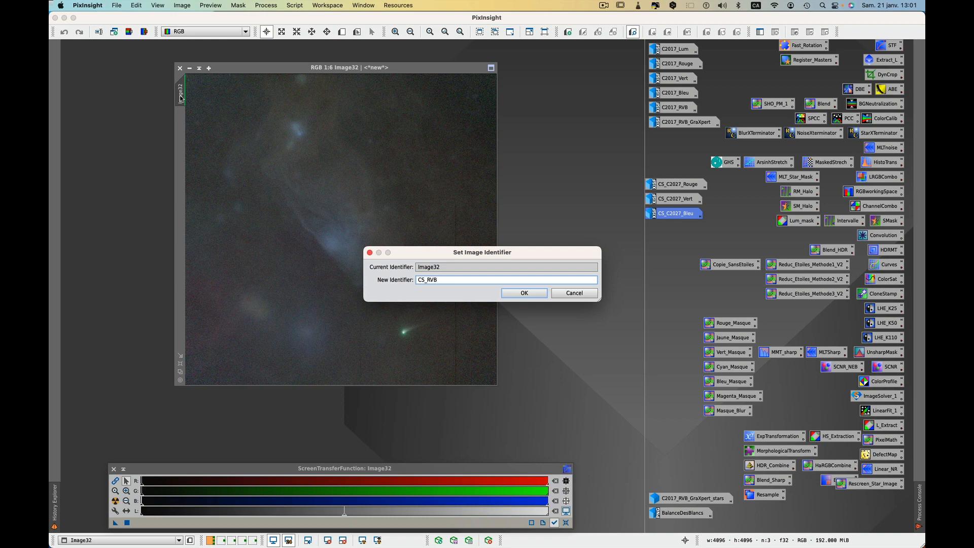
pyautogui.press('Return')
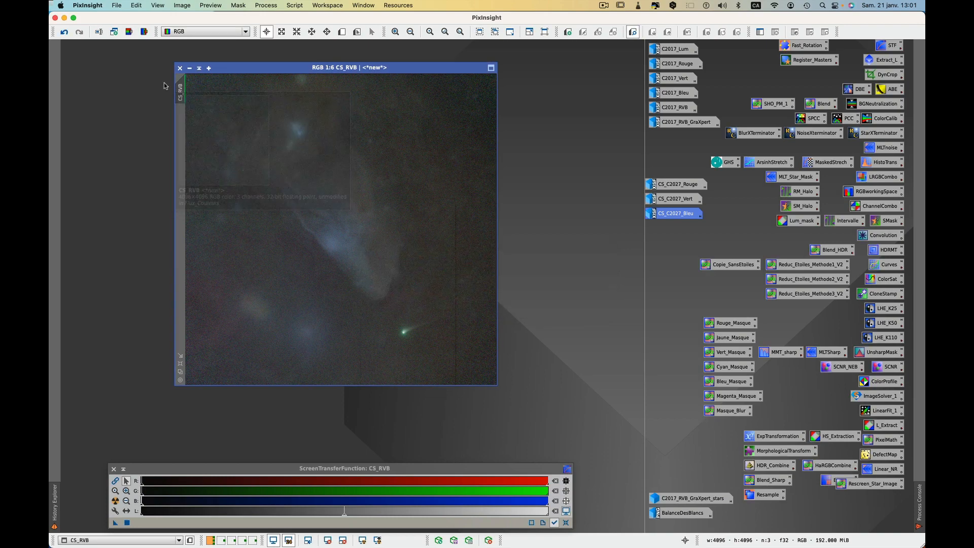
# Check steps 13 and 14 of the PDF checklist and save the image as CS_RVB.xisf in the master folder, in 32-bit floating point
pyautogui.press('super+Tab')
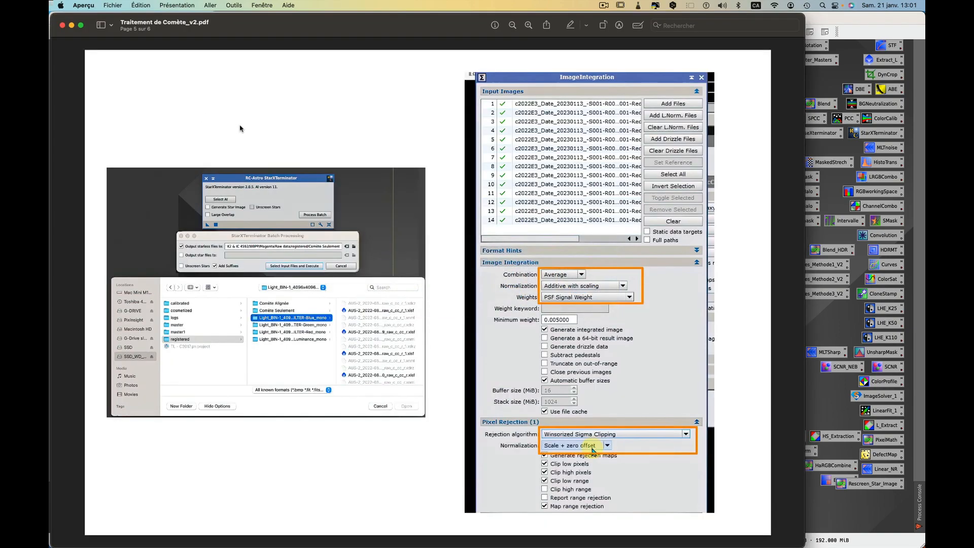
pyautogui.scroll(2, 240, 128)
pyautogui.scroll(4, 241, 128)
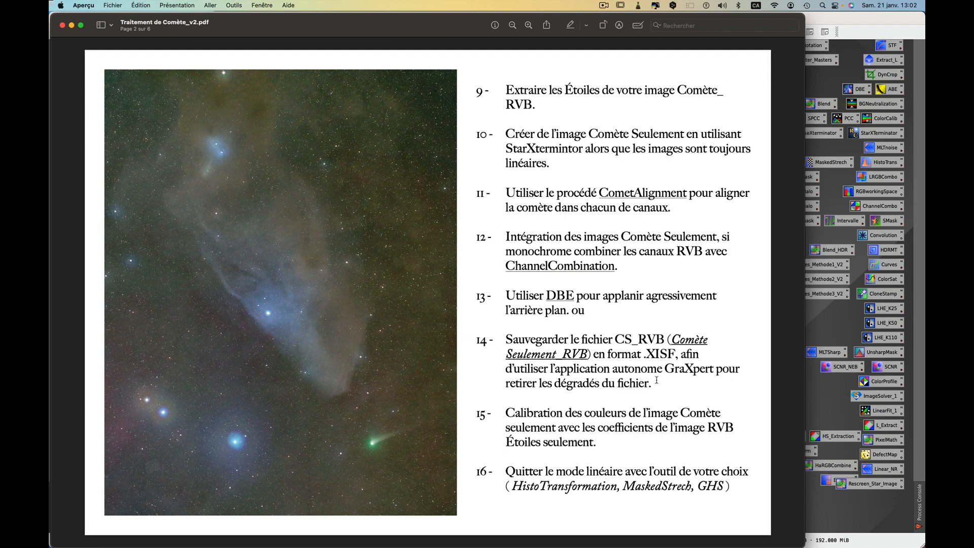
pyautogui.press('super+Tab')
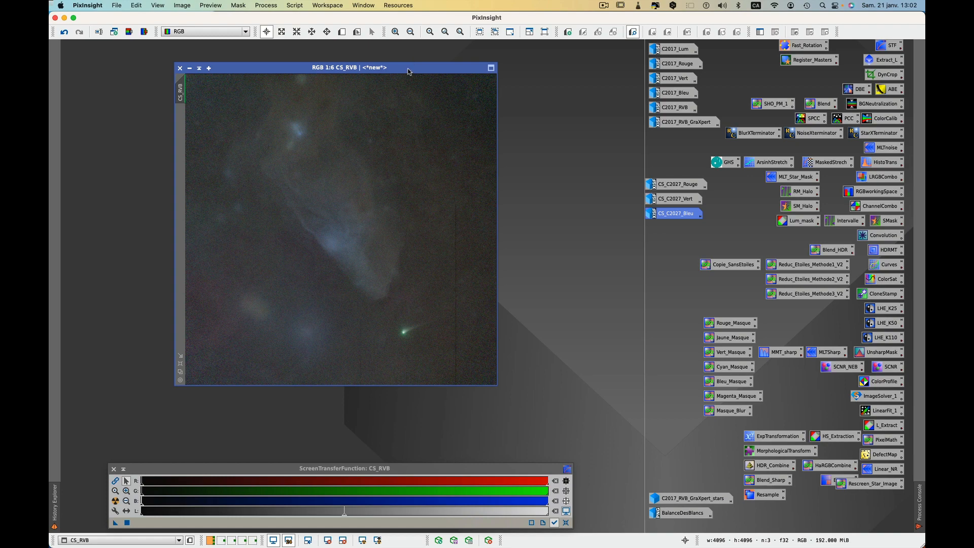
pyautogui.click(118, 6)
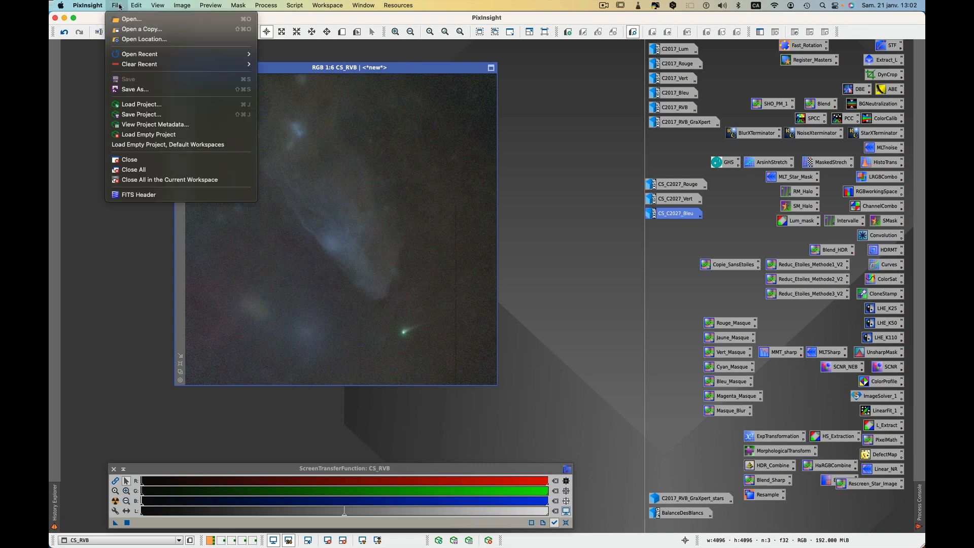
pyautogui.click(127, 89)
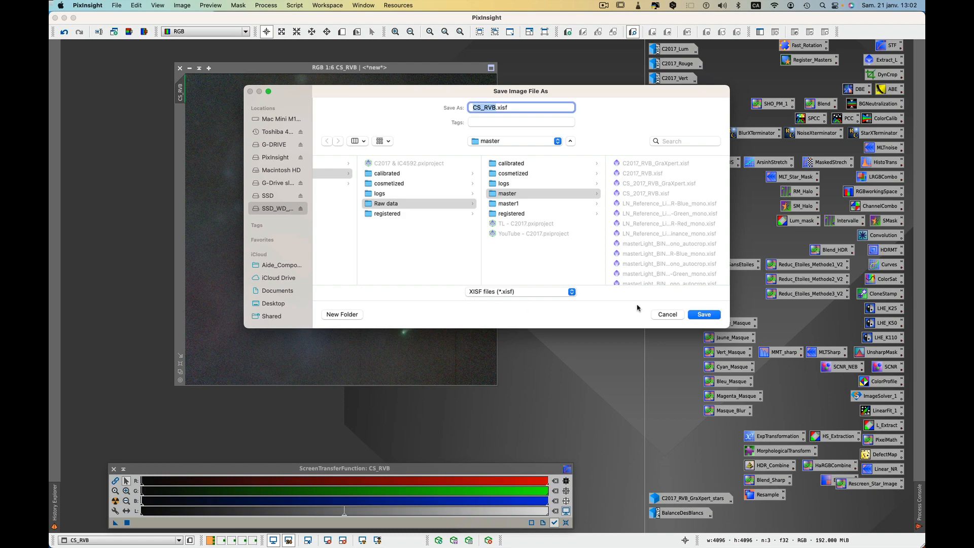
pyautogui.click(700, 315)
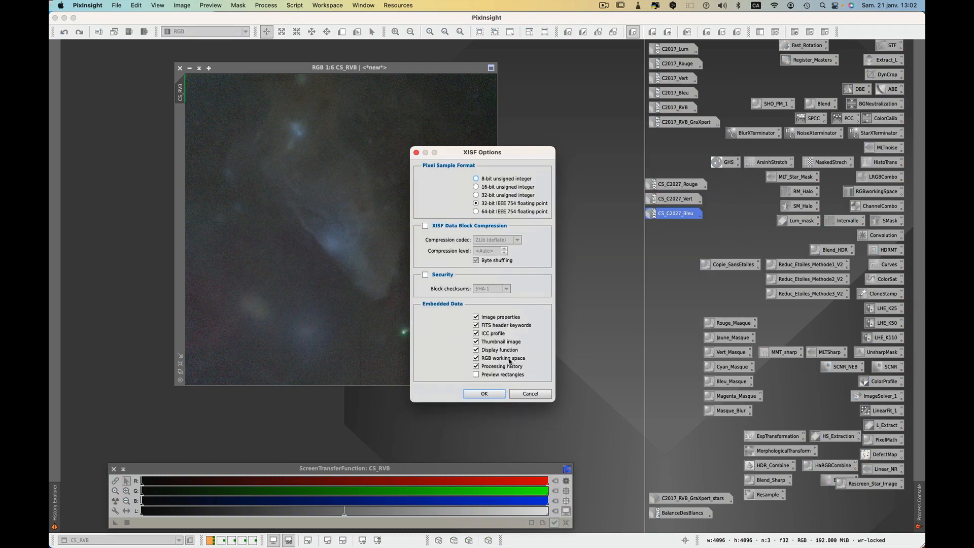
pyautogui.click(477, 392)
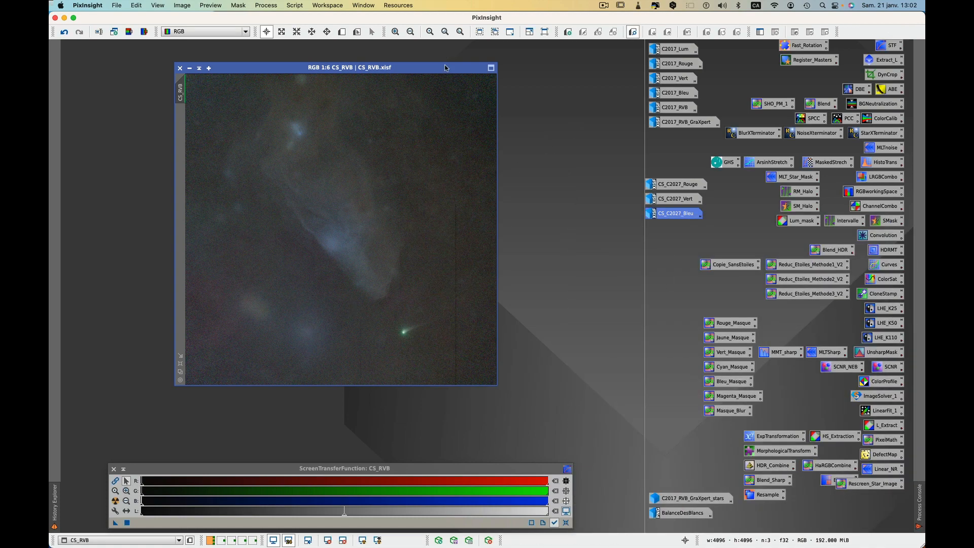
# Start DynamicBackgroundExtraction on CS_RVB and generate a sample grid with a default sample radius of 100 and 4 samples per row
pyautogui.moveTo(445, 68); pyautogui.dragTo(442, 54)
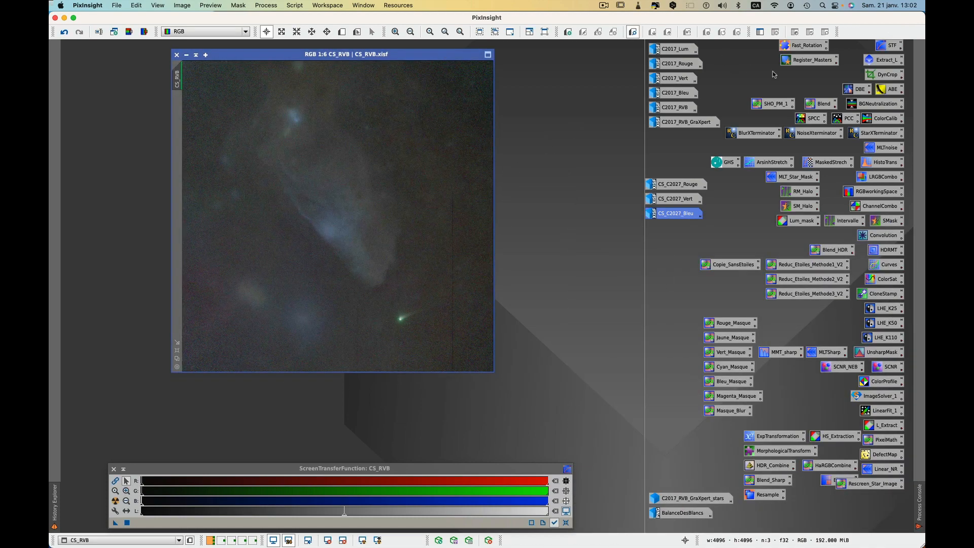
pyautogui.doubleClick(866, 90)
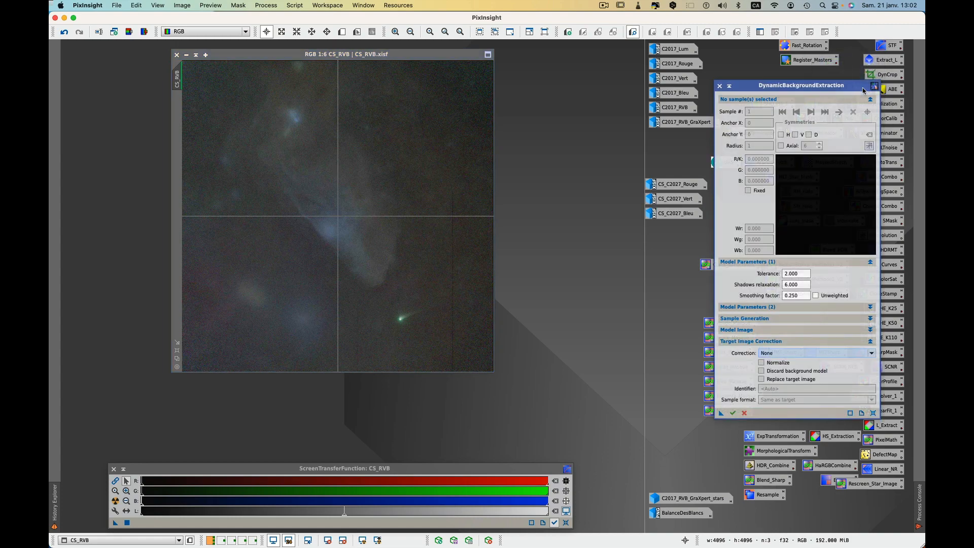
pyautogui.click(869, 319)
pyautogui.moveTo(806, 330); pyautogui.dragTo(738, 327)
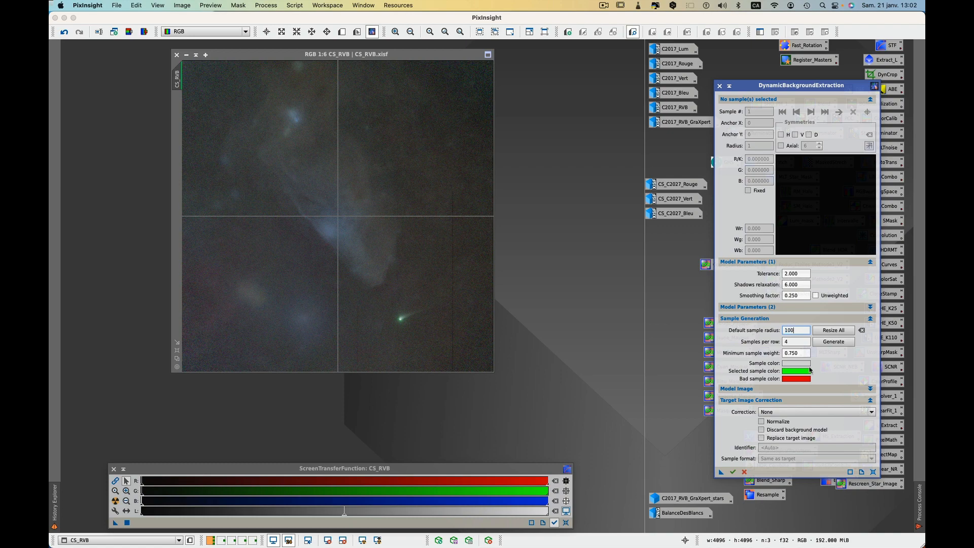
pyautogui.click(835, 341)
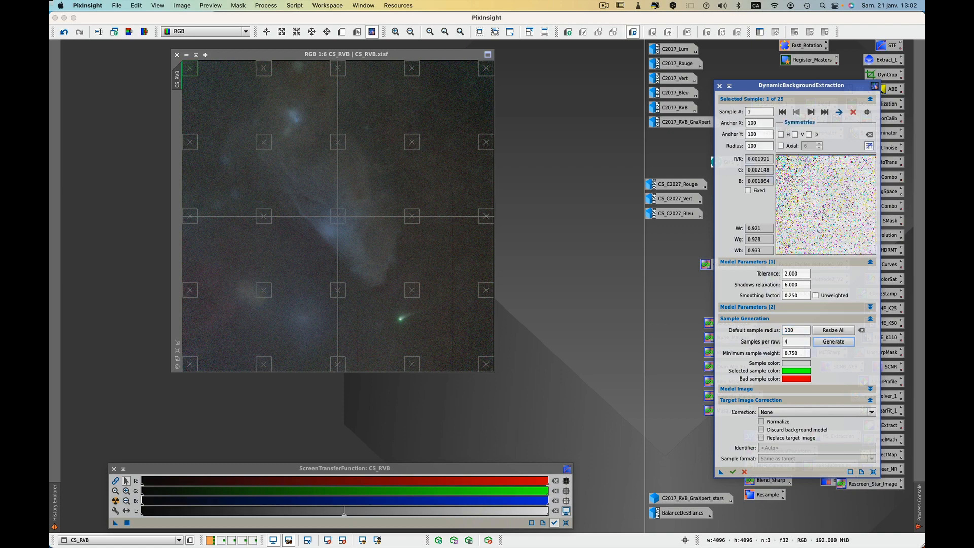
# Move the samples lying on the nebula to plain background, add one near the upper-right corner and delete the top-centre sample
pyautogui.moveTo(264, 141); pyautogui.dragTo(213, 85)
pyautogui.moveTo(263, 216); pyautogui.dragTo(227, 249)
pyautogui.moveTo(264, 291); pyautogui.dragTo(230, 346)
pyautogui.moveTo(337, 289); pyautogui.dragTo(463, 334)
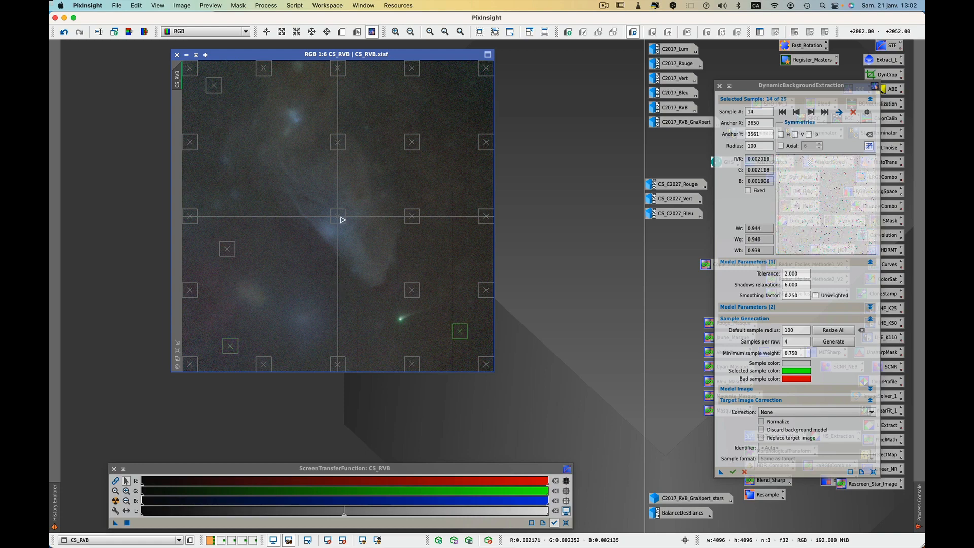
pyautogui.moveTo(341, 219); pyautogui.dragTo(462, 260)
pyautogui.moveTo(340, 145); pyautogui.dragTo(462, 190)
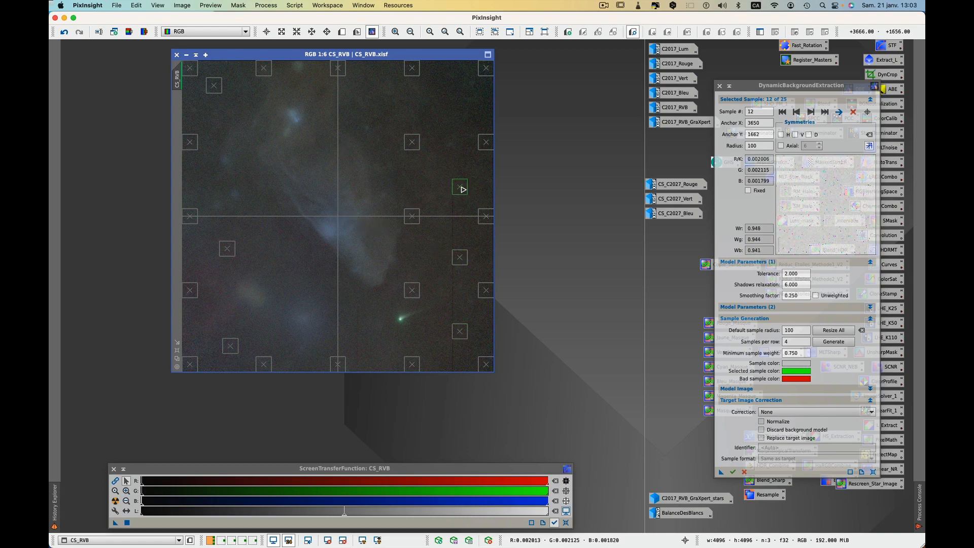
pyautogui.click(444, 92)
pyautogui.moveTo(340, 70); pyautogui.dragTo(365, 81)
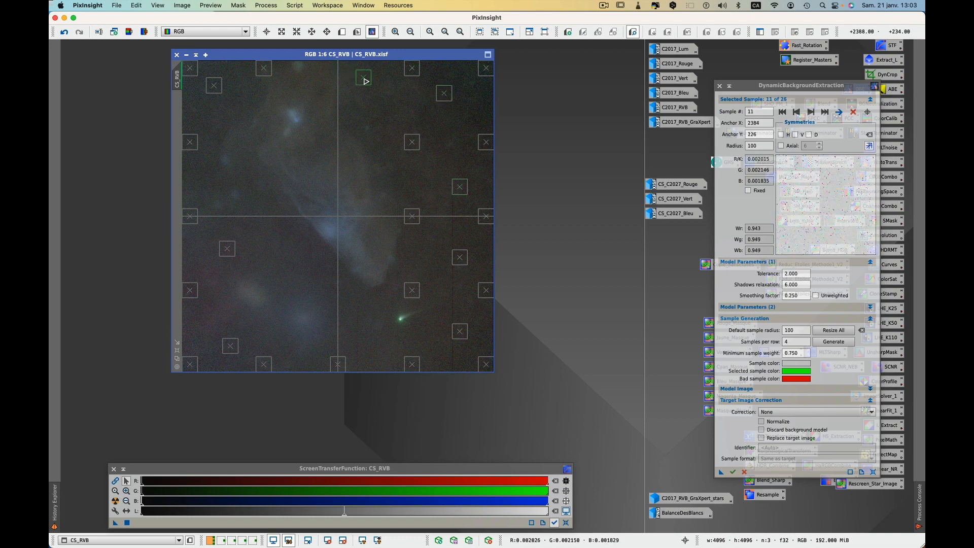
pyautogui.click(853, 113)
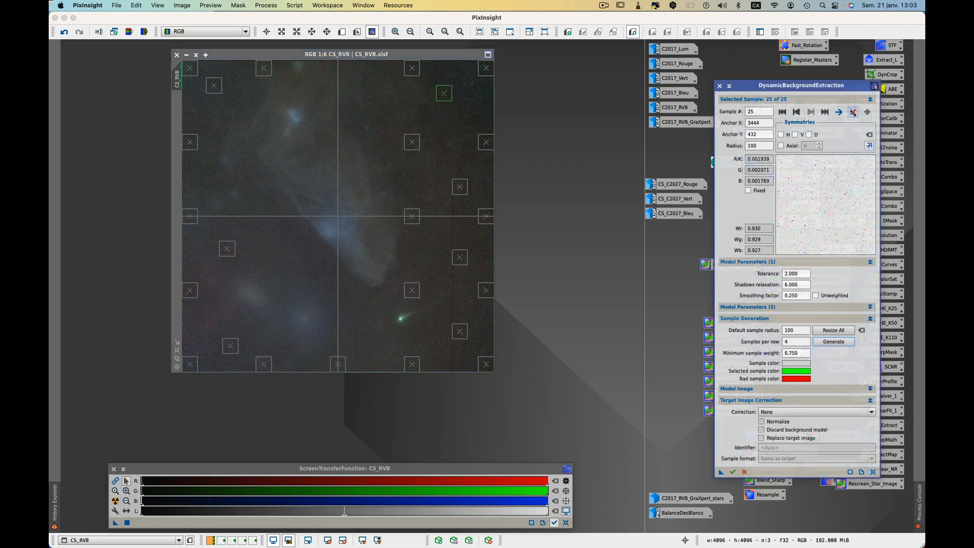
# Generate the background model without correction, auto-stretch its display to inspect it, and close it
pyautogui.click(733, 472)
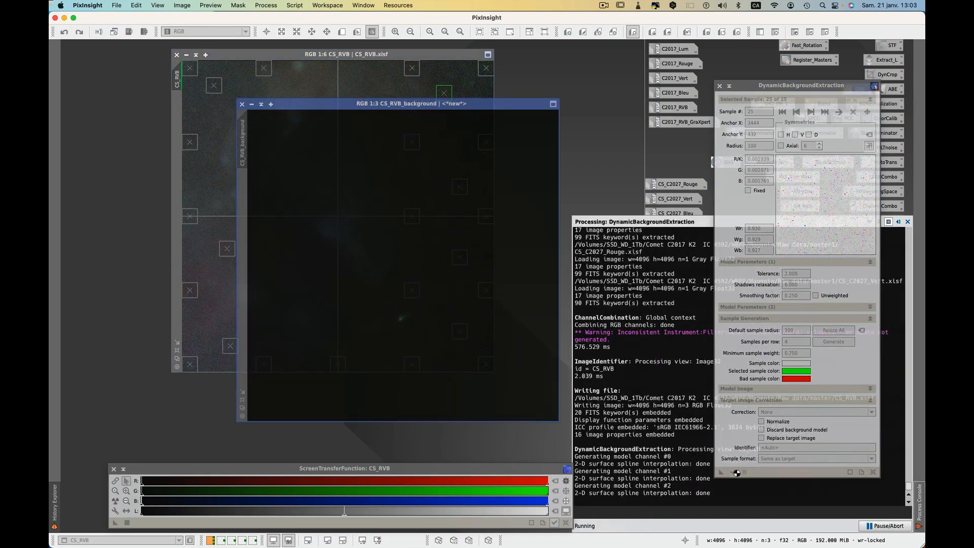
pyautogui.click(115, 500)
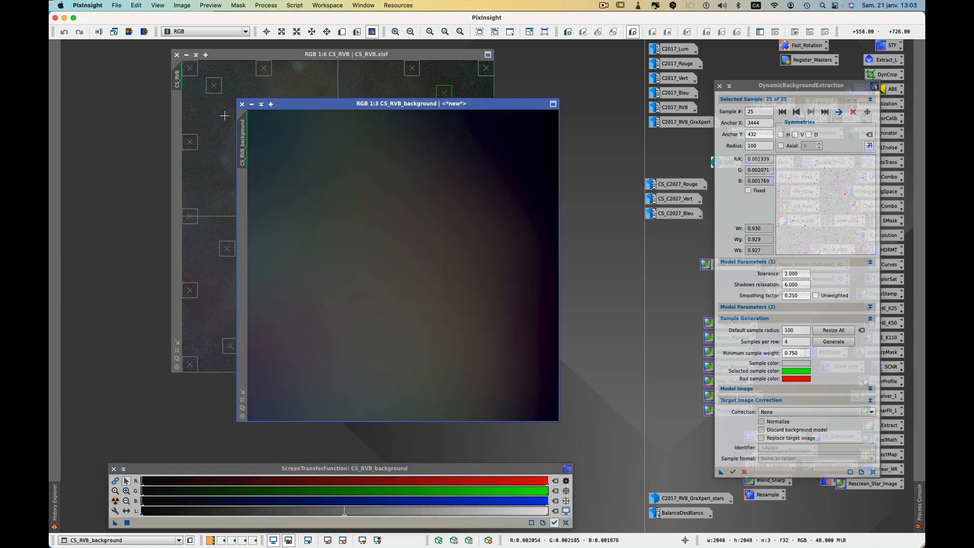
pyautogui.click(242, 105)
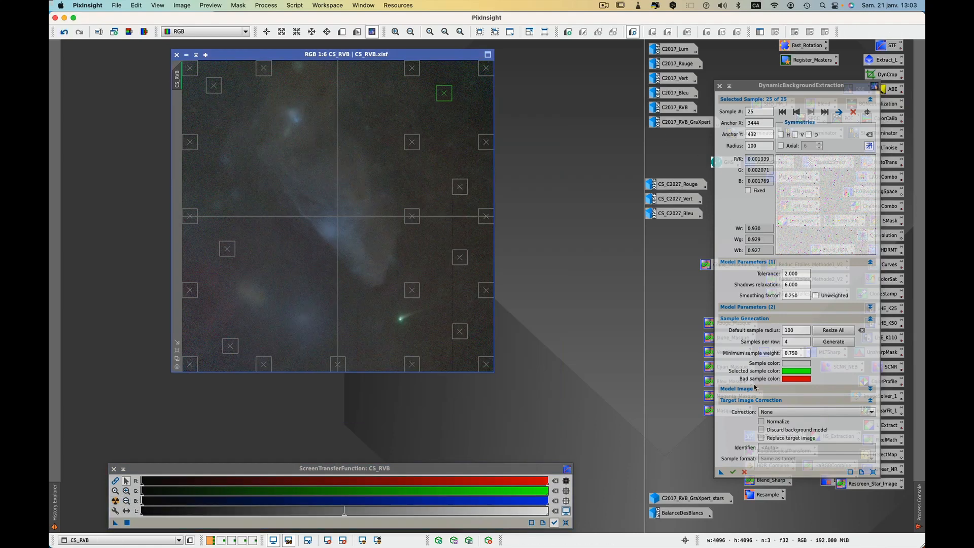
# Subtract the background from CS_RVB, discarding the model and replacing the target image, then reset and auto-stretch the display
pyautogui.click(772, 412)
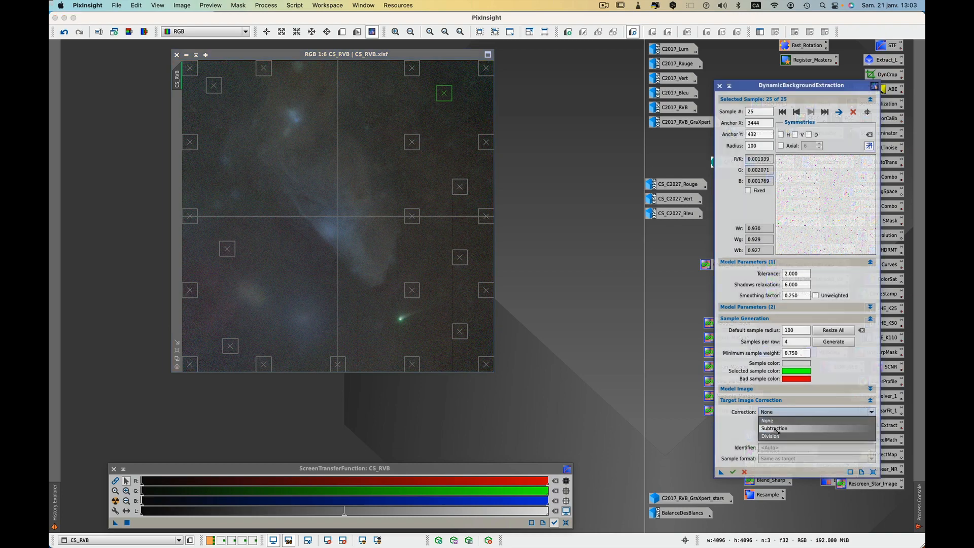
pyautogui.click(776, 429)
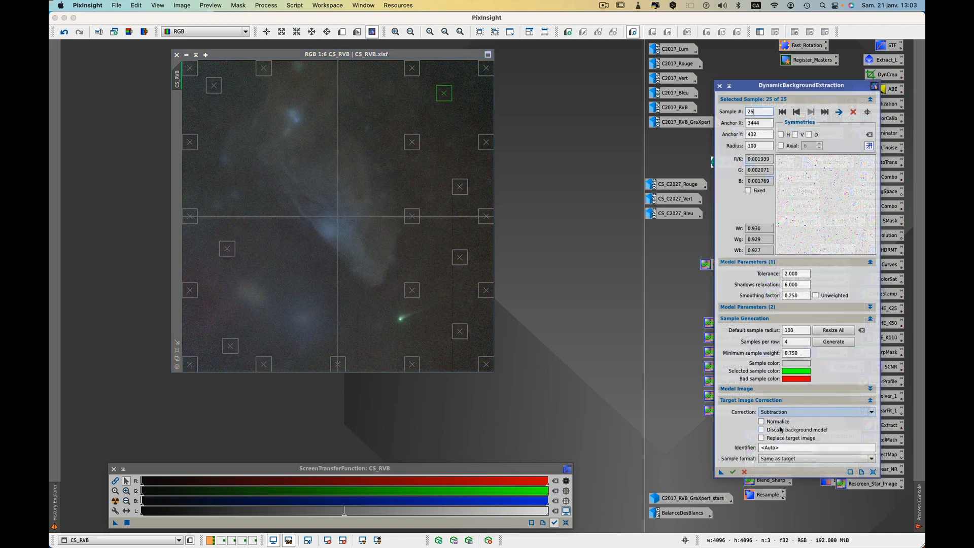
pyautogui.click(733, 472)
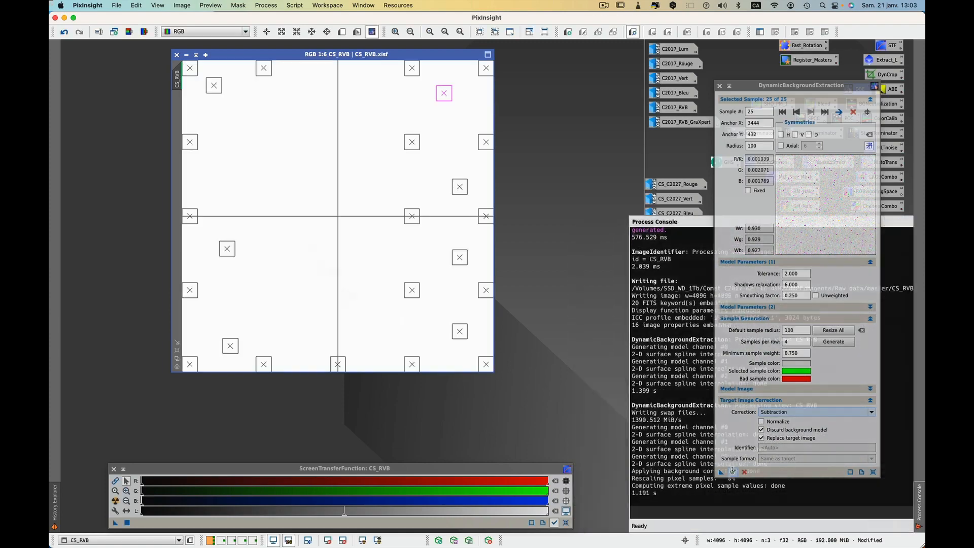
pyautogui.click(719, 85)
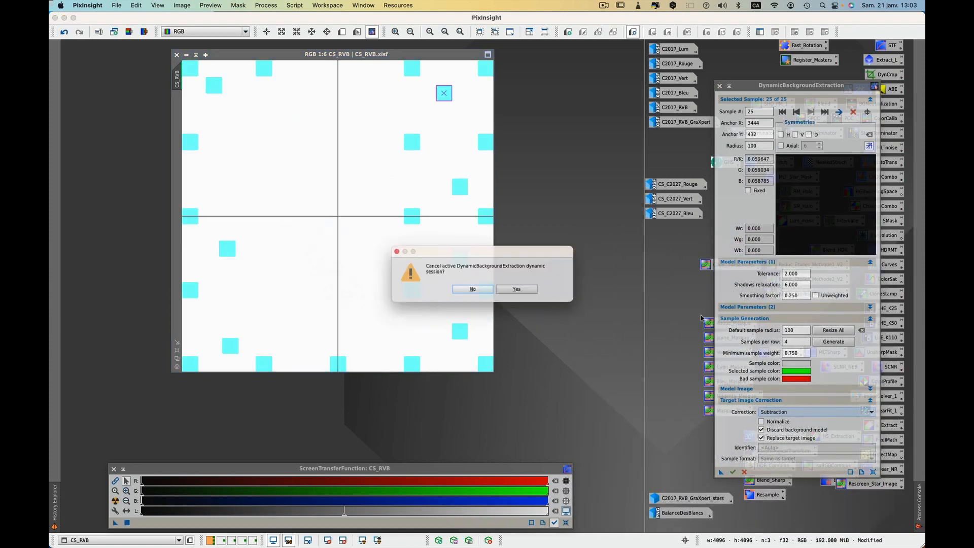
pyautogui.click(538, 294)
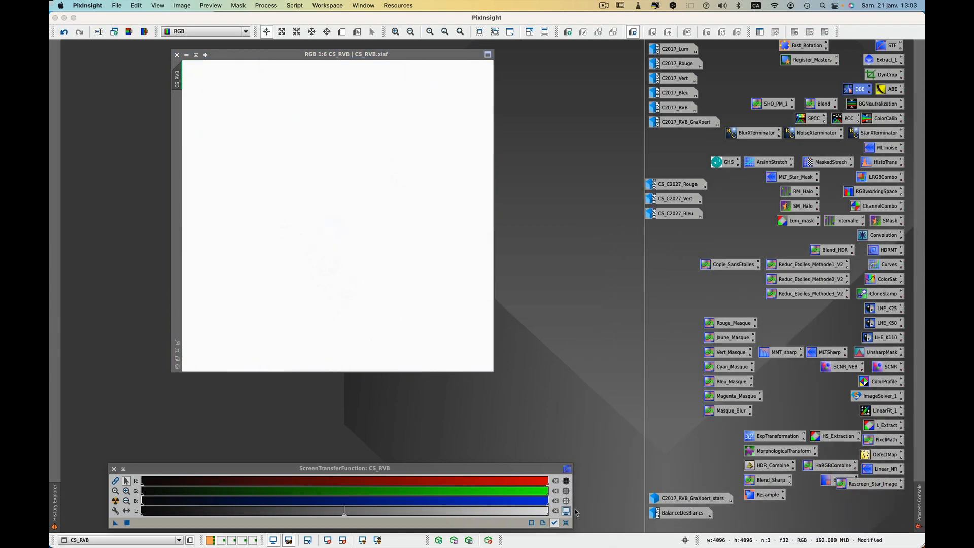
pyautogui.click(566, 523)
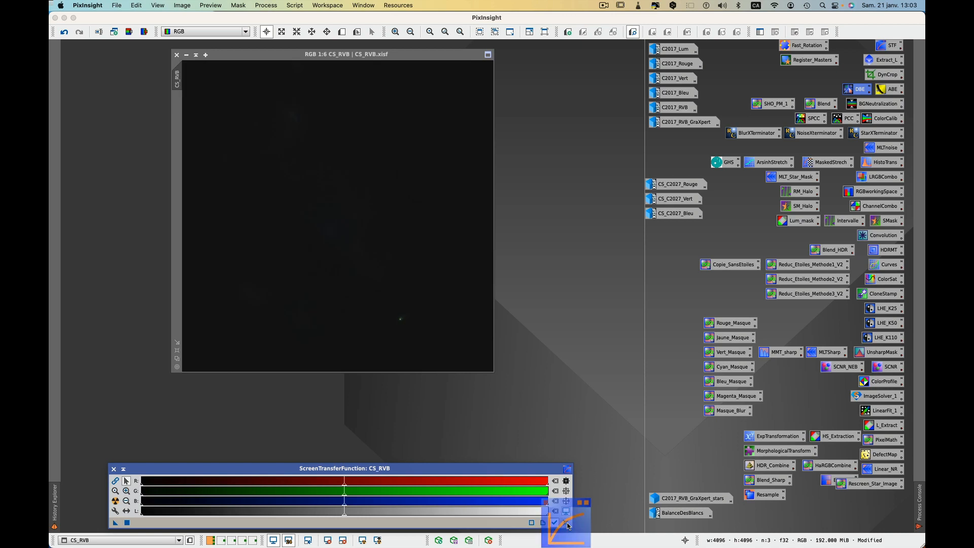
pyautogui.click(114, 501)
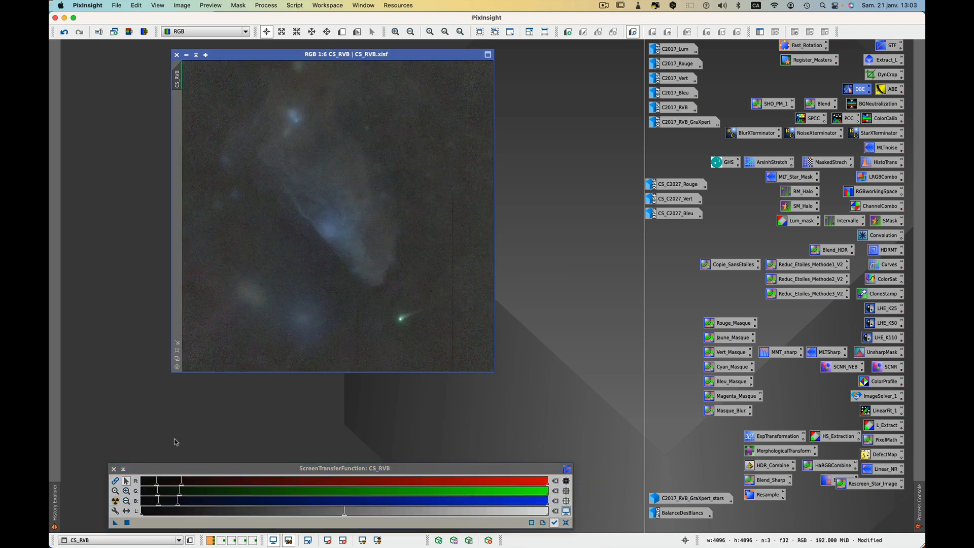
# Check the GraXpert gradient-removal instructions in step 14 of the PDF checklist and return to PixInsight
pyautogui.press('super+Tab')
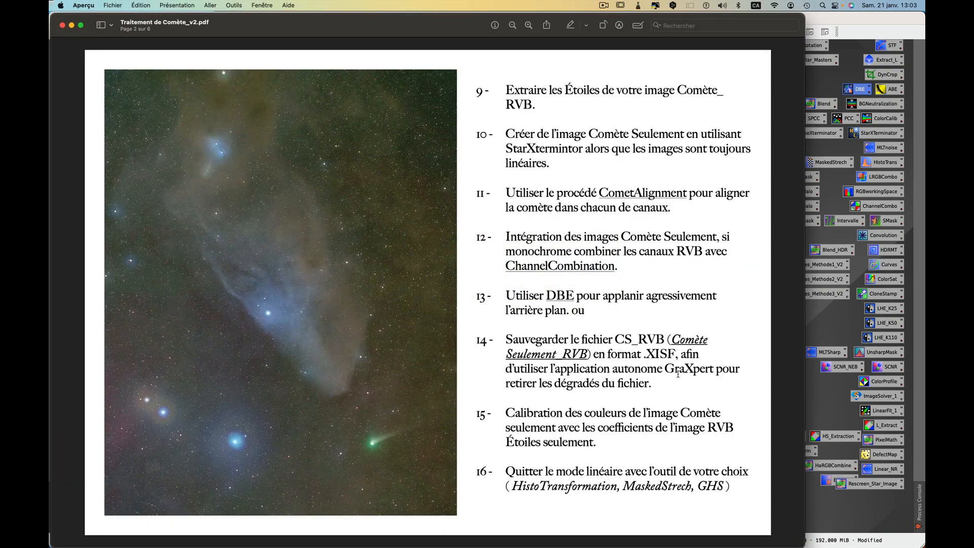
pyautogui.press('super+Tab')
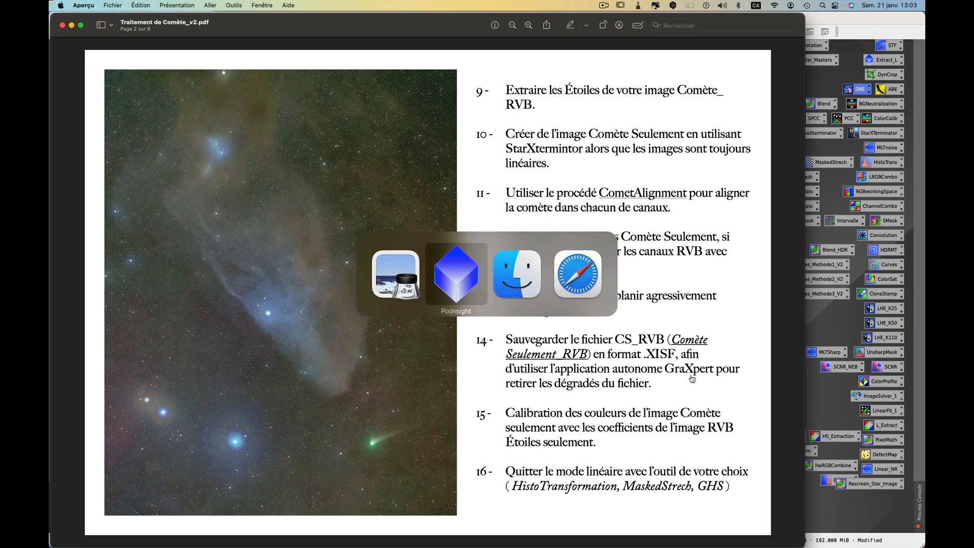
pyautogui.press('super+Tab')
pyautogui.press('super+Tab')
pyautogui.press('super+Tab')
pyautogui.press('super+Tab')
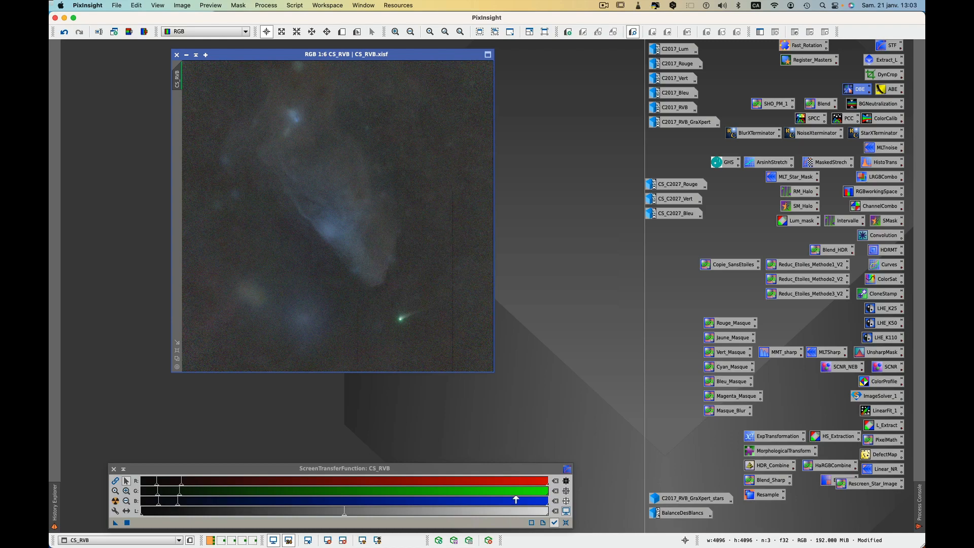
# Switch to GraXpert, load CS_2017_RVB.xisf from the master folder, and set the display stretch to 30% Bg, 2 sigma
pyautogui.moveTo(484, 535)
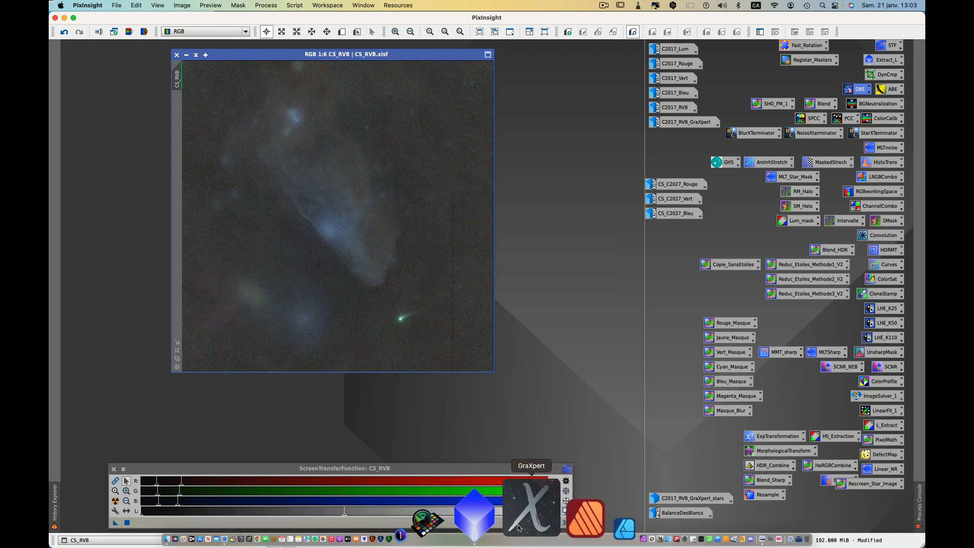
pyautogui.click(518, 528)
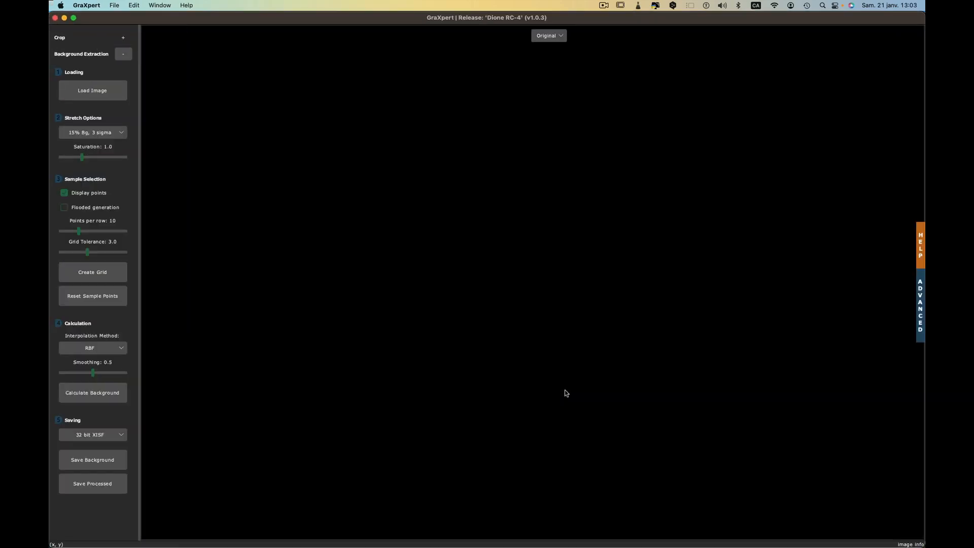
pyautogui.click(84, 92)
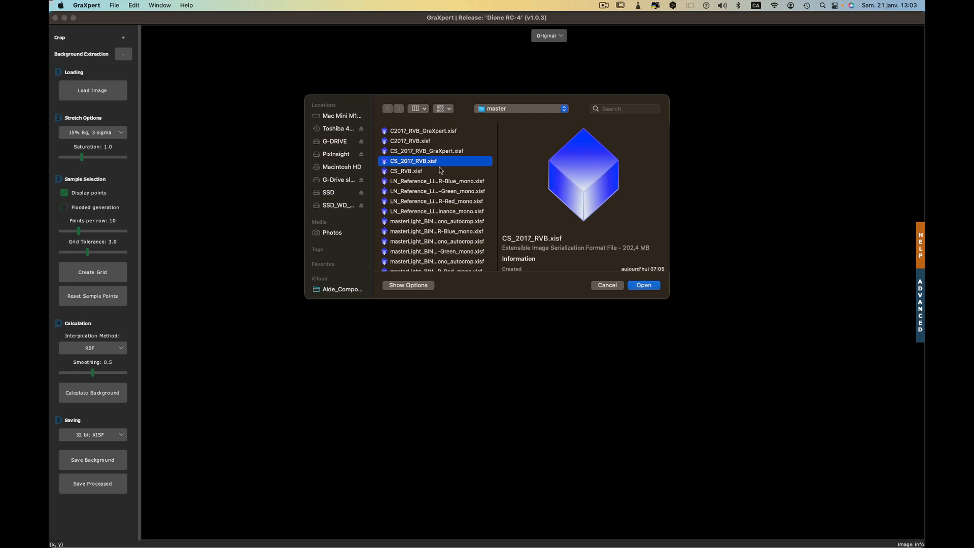
pyautogui.click(642, 287)
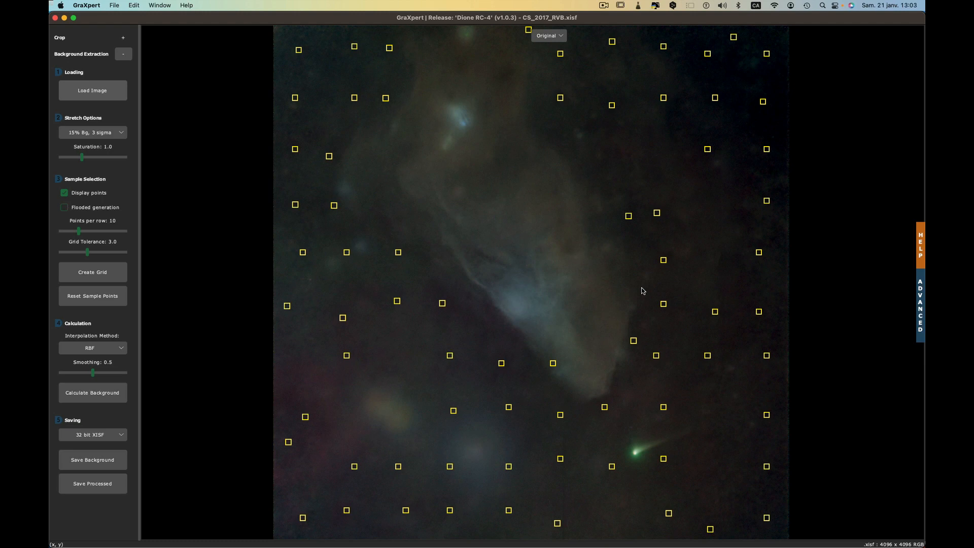
pyautogui.click(101, 132)
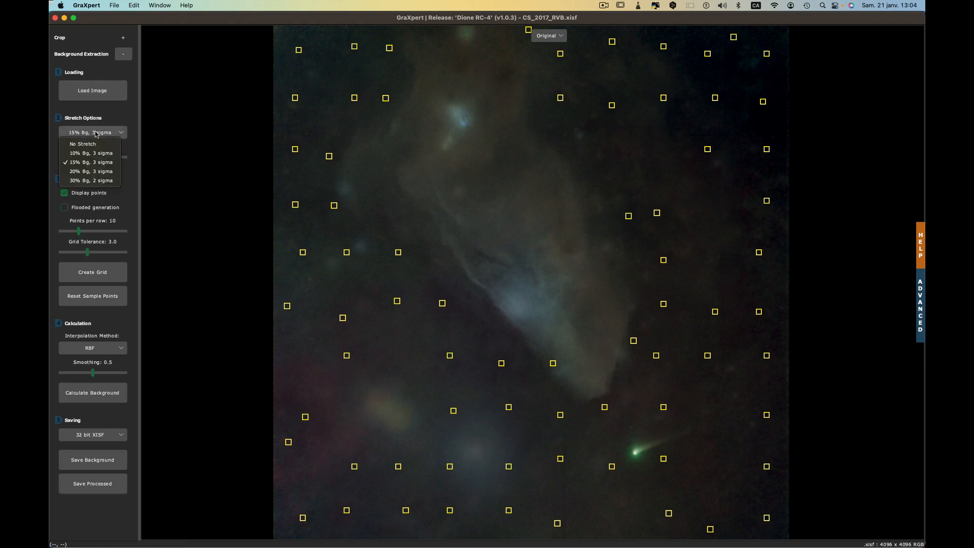
pyautogui.click(90, 181)
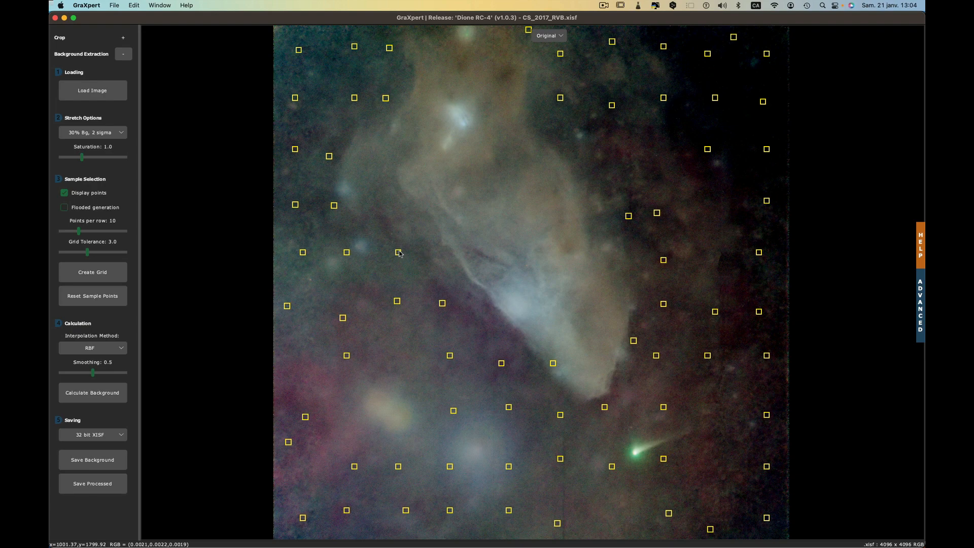
# Move four background samples left of the nebula to cleaner sky, including two along the image's upper-left edge
pyautogui.moveTo(399, 253); pyautogui.dragTo(422, 263)
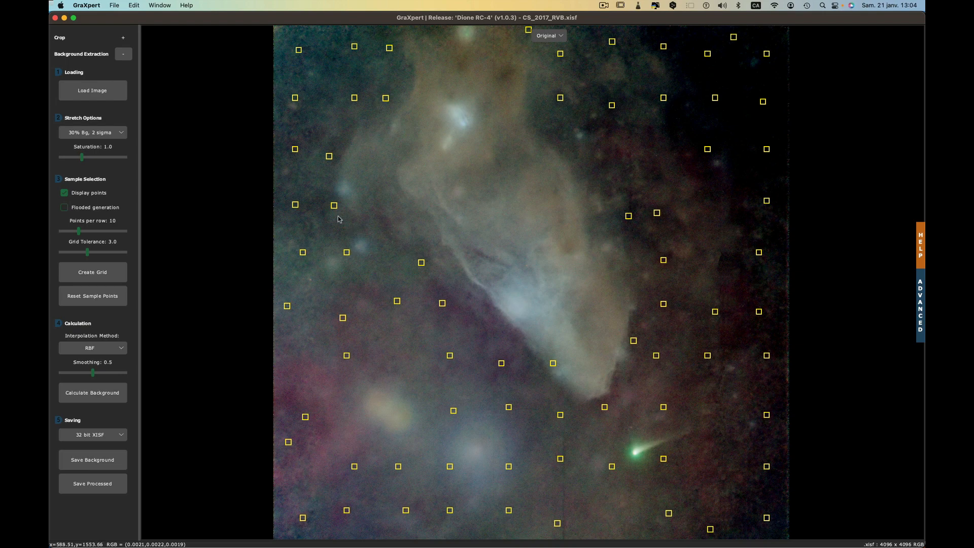
pyautogui.moveTo(334, 207); pyautogui.dragTo(321, 208)
pyautogui.moveTo(294, 149); pyautogui.dragTo(313, 135)
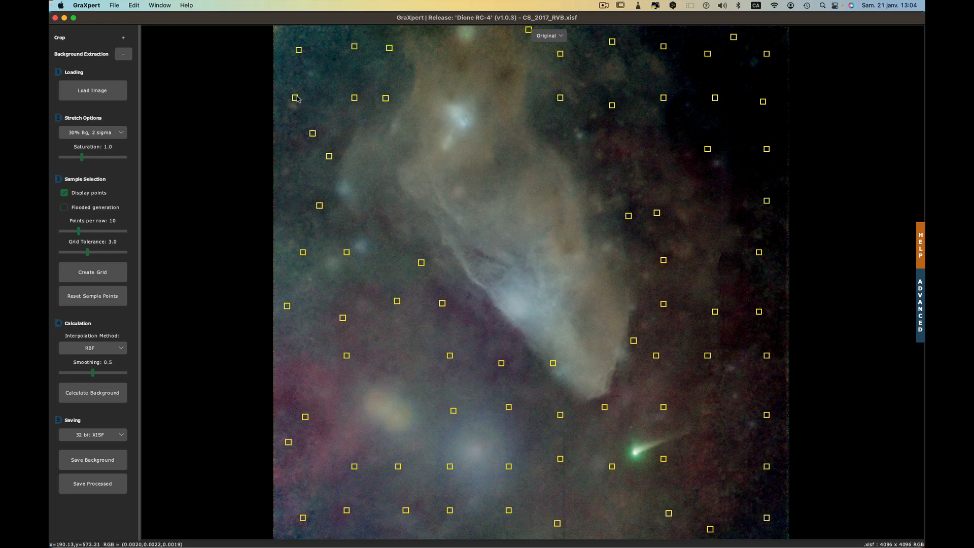
pyautogui.moveTo(296, 97); pyautogui.dragTo(306, 92)
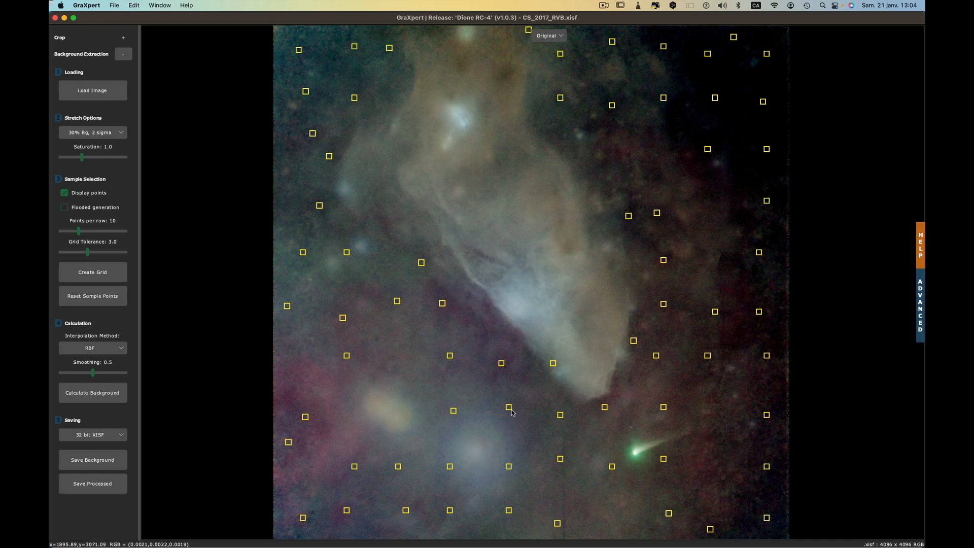
# Reposition samples in the lower part of the image away from the glowing patches and delete unwanted ones near the comet and nebula
pyautogui.moveTo(455, 411); pyautogui.dragTo(534, 436)
pyautogui.moveTo(450, 511); pyautogui.dragTo(444, 517)
pyautogui.moveTo(405, 511); pyautogui.dragTo(376, 535)
pyautogui.moveTo(560, 459); pyautogui.dragTo(650, 510)
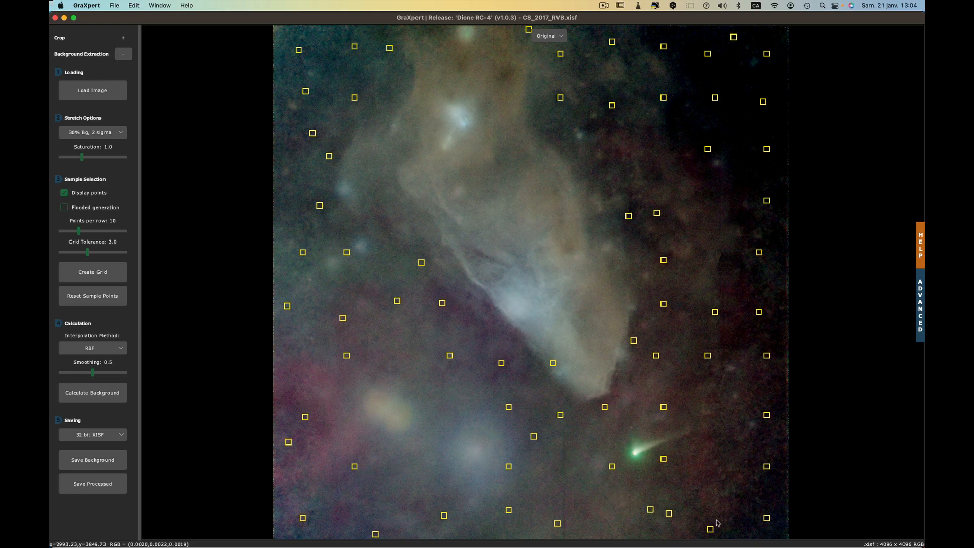
pyautogui.moveTo(717, 522); pyautogui.dragTo(749, 520)
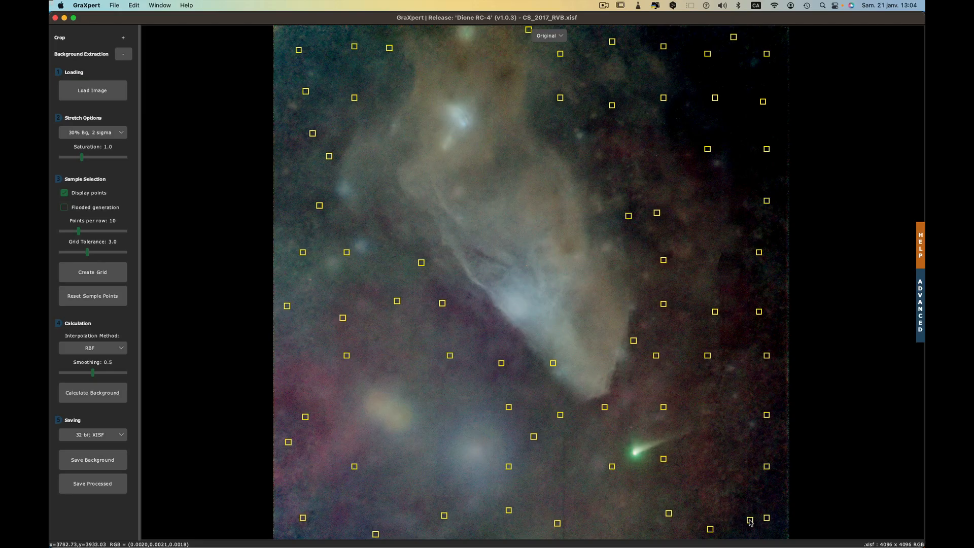
pyautogui.rightClick(612, 469)
pyautogui.rightClick(343, 318)
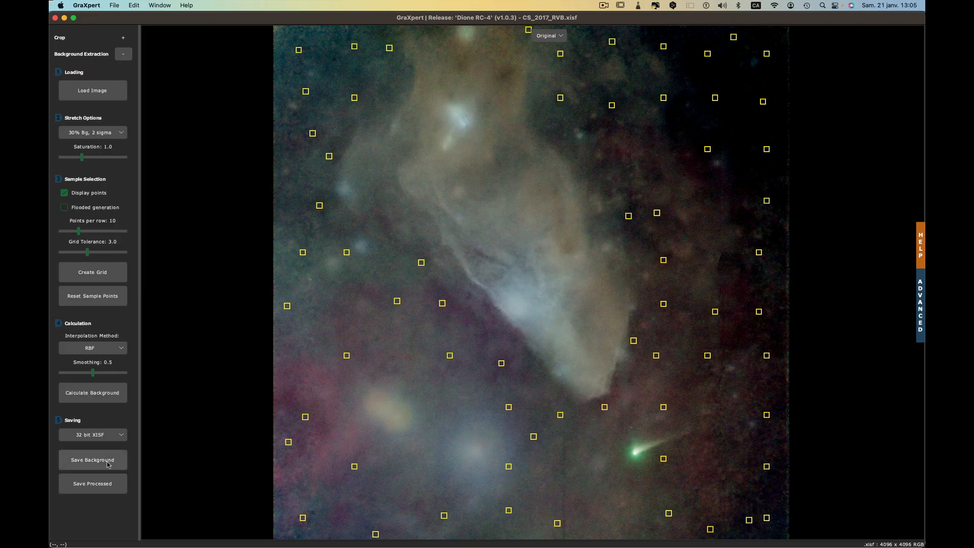
# Calculate the background with RBF interpolation and 0.5 smoothing, and set the display stretch to 15% Bg, 3 sigma
pyautogui.click(85, 395)
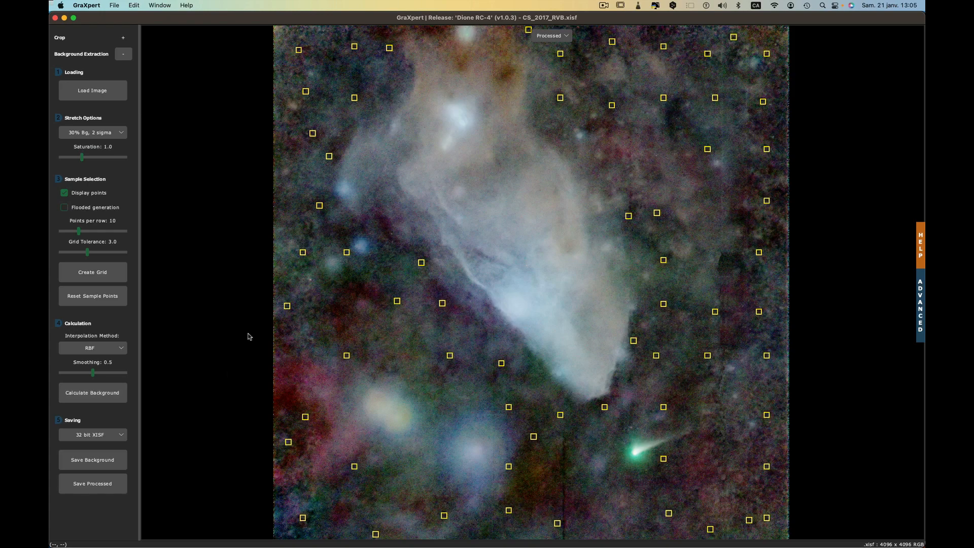
pyautogui.click(87, 133)
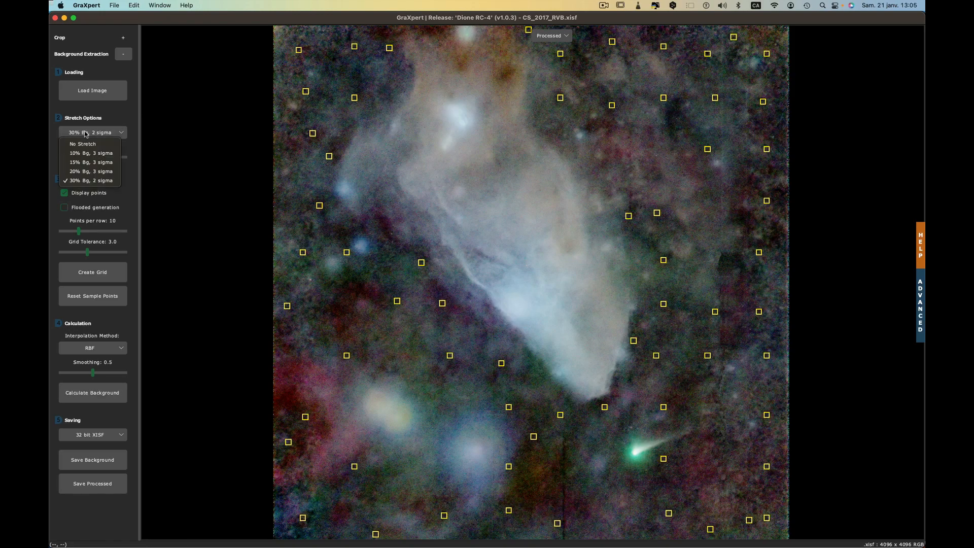
pyautogui.click(88, 162)
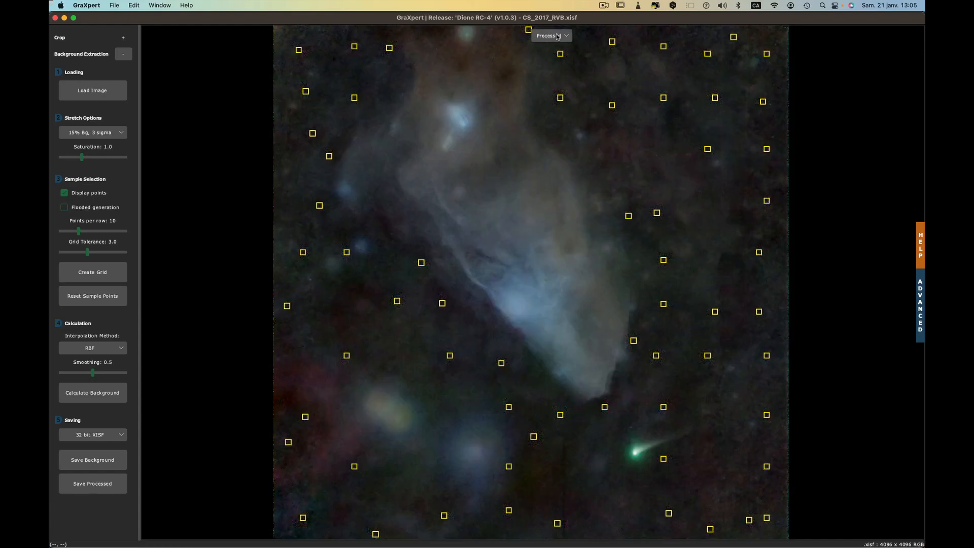
# Compare the original, processed and background versions of the image, ending on the processed one
pyautogui.click(557, 37)
pyautogui.click(555, 48)
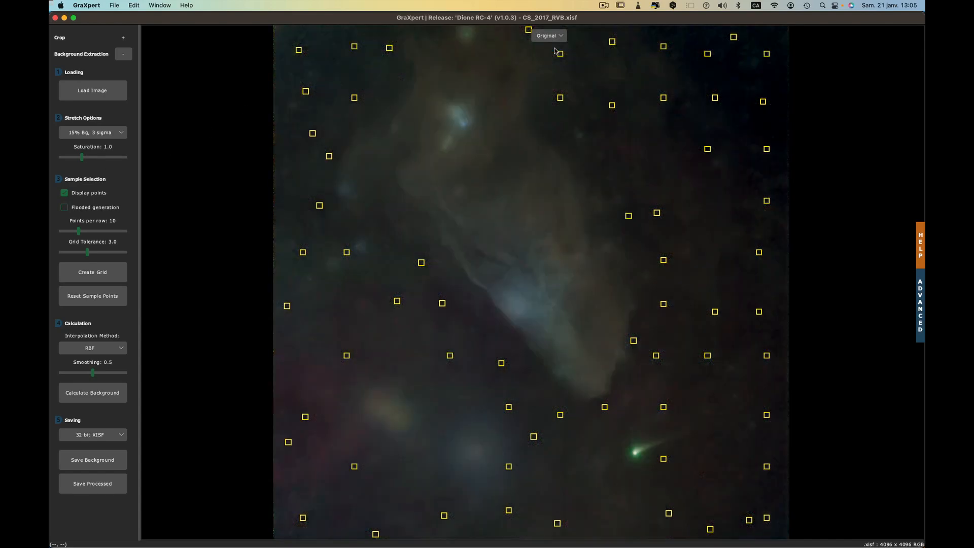
pyautogui.click(558, 36)
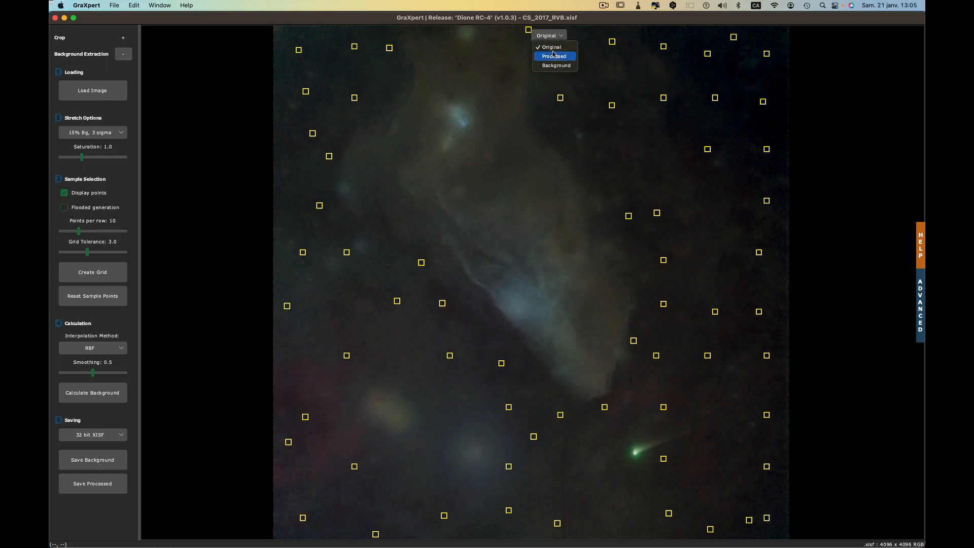
pyautogui.click(554, 56)
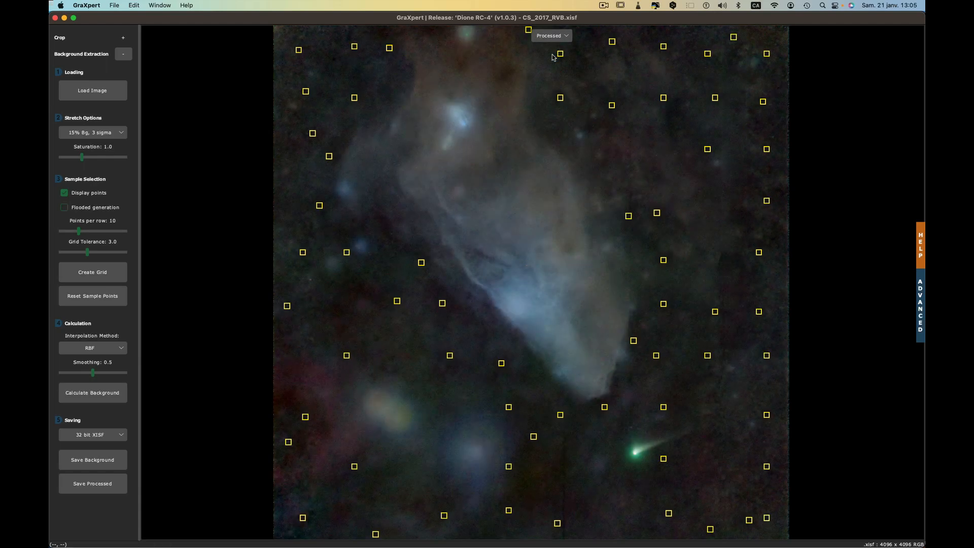
pyautogui.click(556, 36)
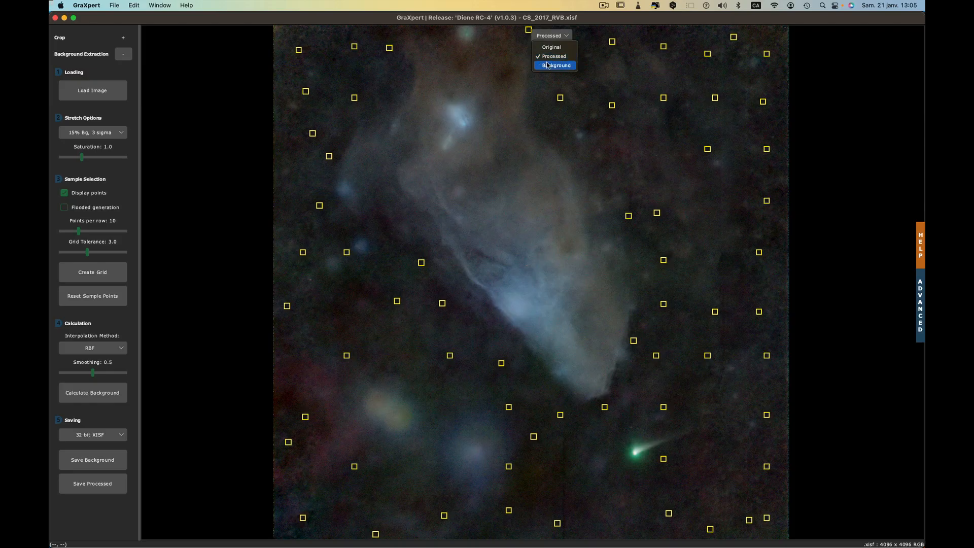
pyautogui.click(547, 65)
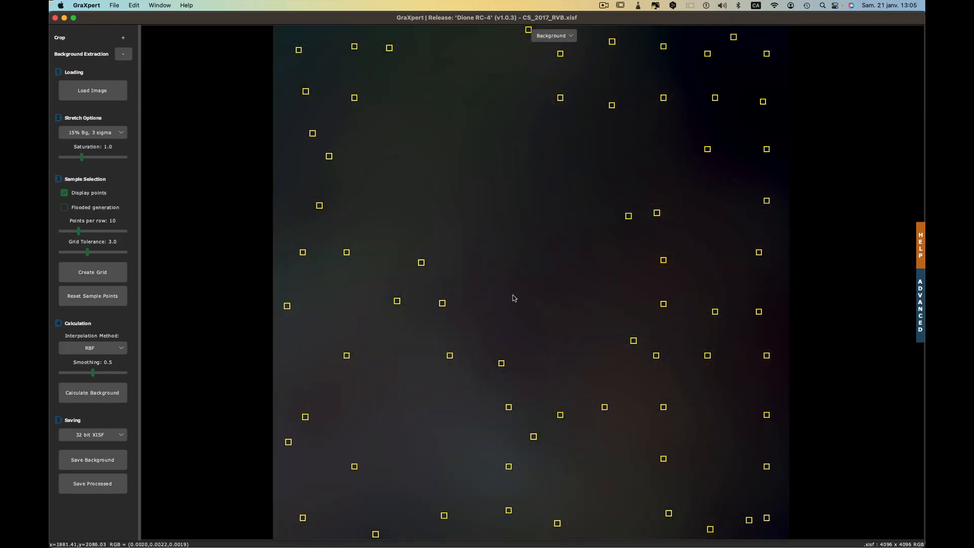
pyautogui.click(555, 36)
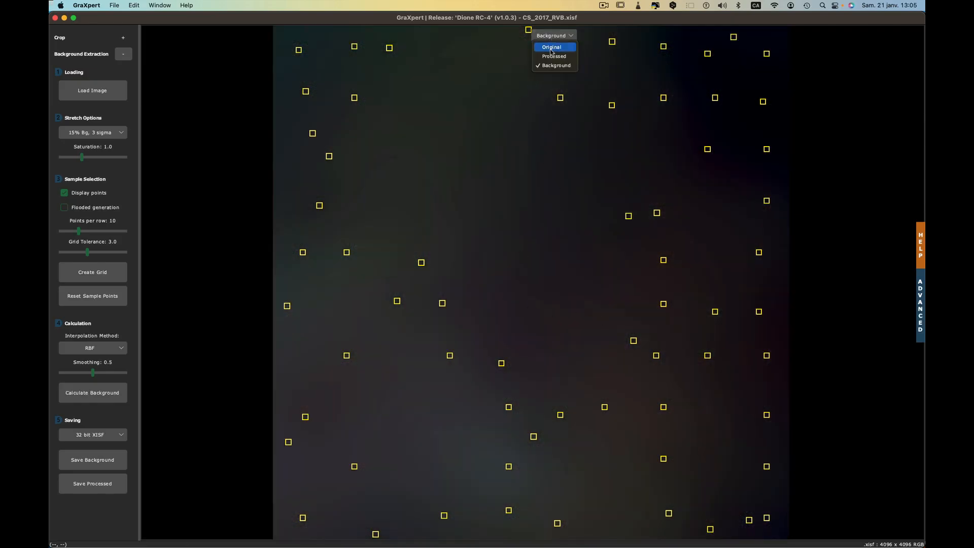
pyautogui.click(552, 57)
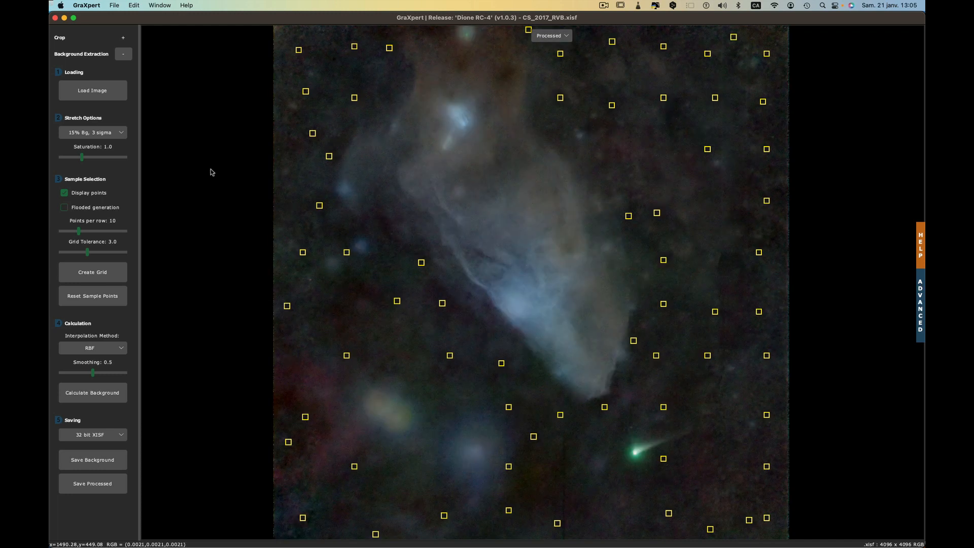
# Save the processed image as CS_2017_RVB_GraXpert.xisf in the master folder, replacing the existing file, and quit GraXpert
pyautogui.click(91, 485)
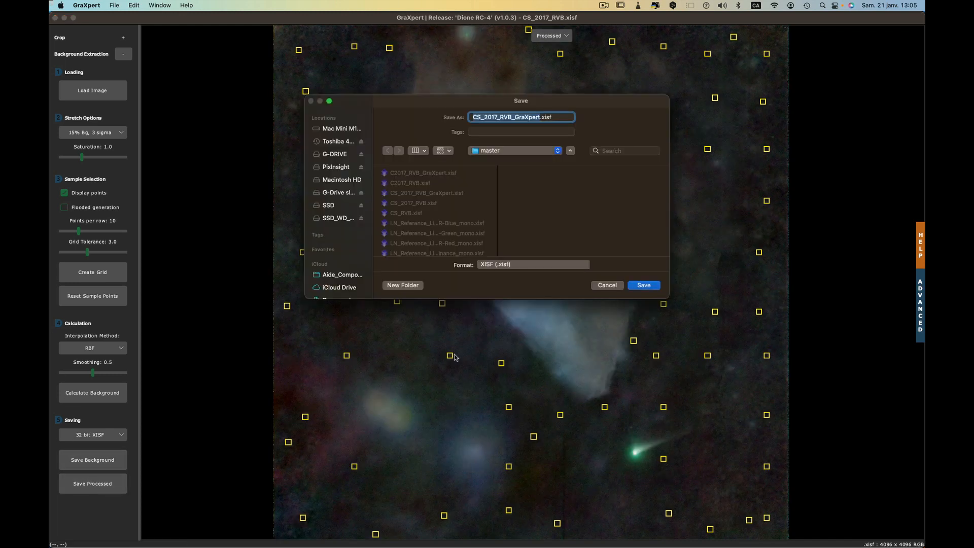
pyautogui.click(640, 287)
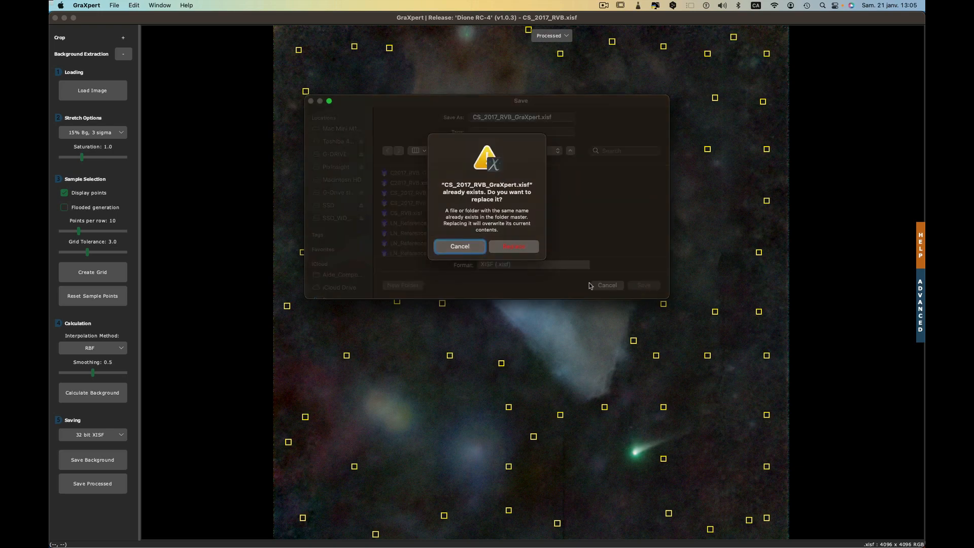
pyautogui.click(513, 246)
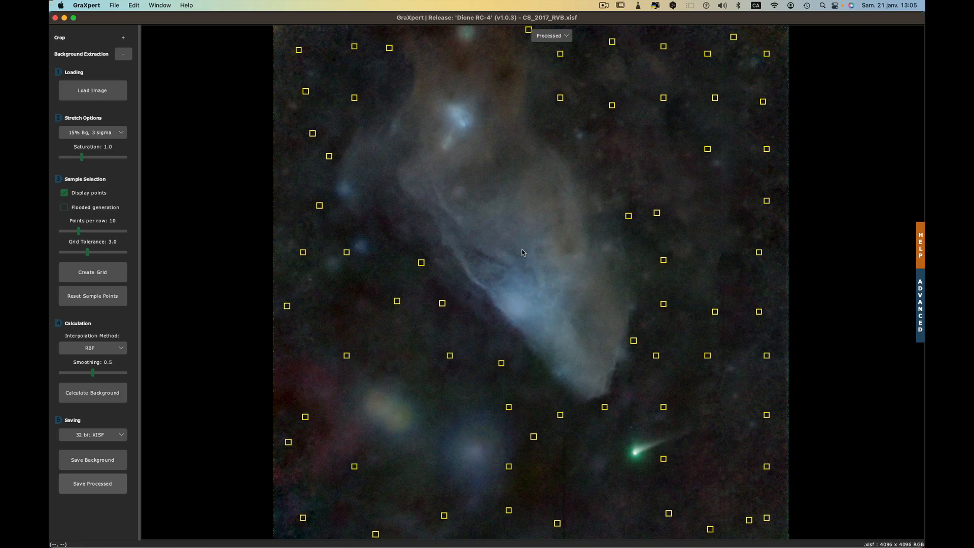
pyautogui.click(86, 5)
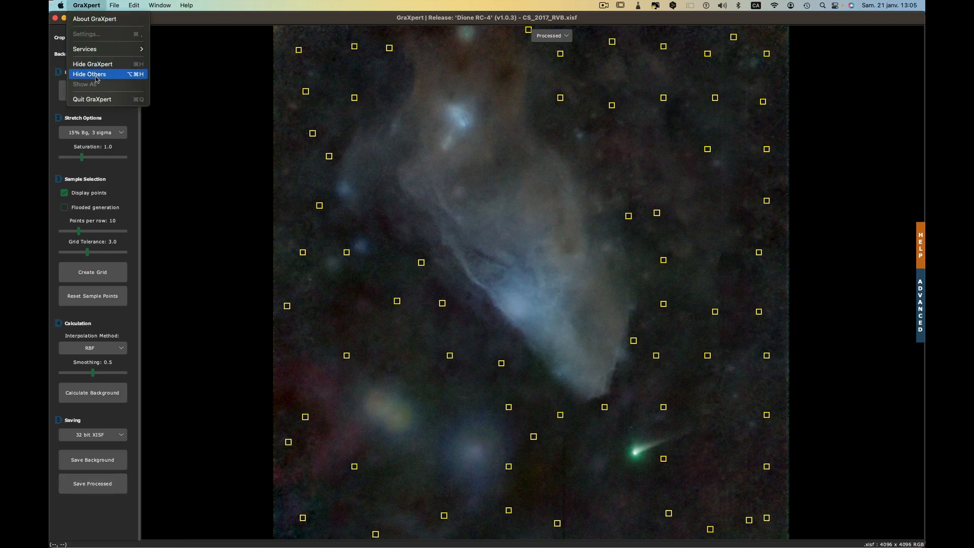
pyautogui.click(96, 100)
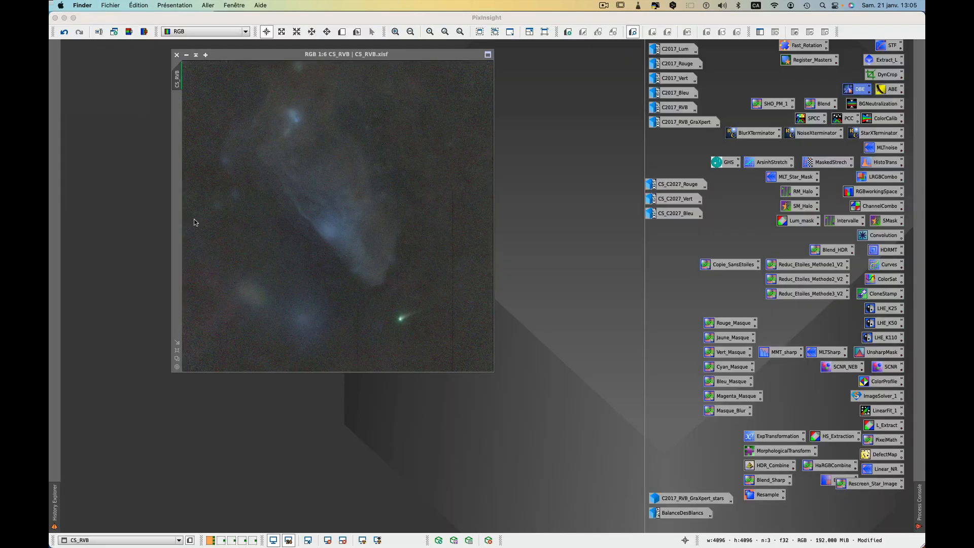
# In PixInsight, iconize CS_RVB below the CS_C2027_Bleu icon and open CS_2017_RVB_GraXpert.xisf from the master folder
pyautogui.click(186, 56)
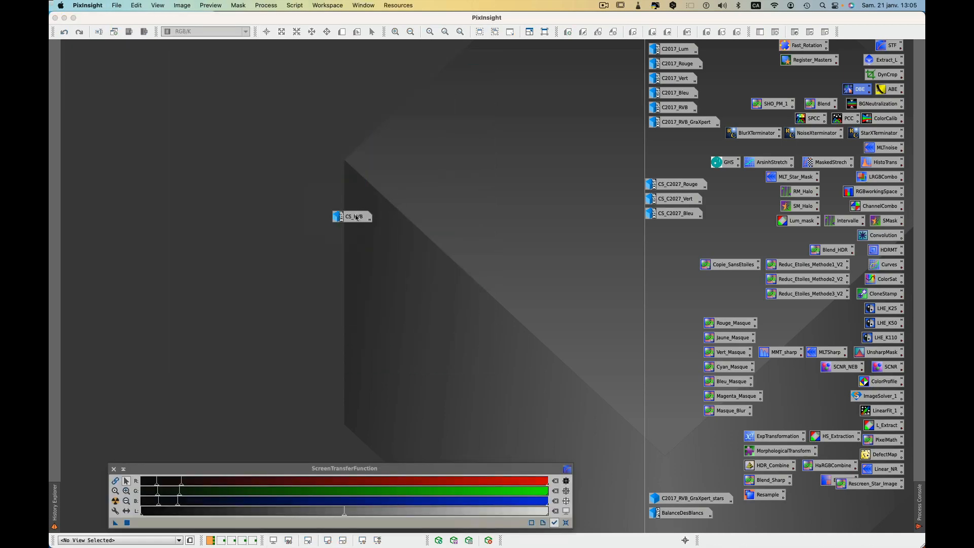
pyautogui.moveTo(358, 218); pyautogui.dragTo(671, 232)
pyautogui.press('super+o')
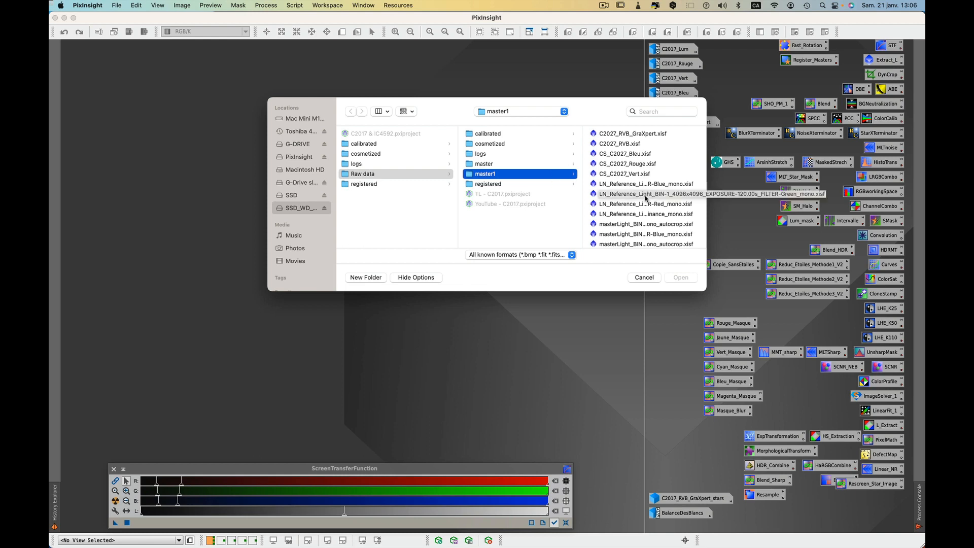
pyautogui.scroll(-3, 644, 197)
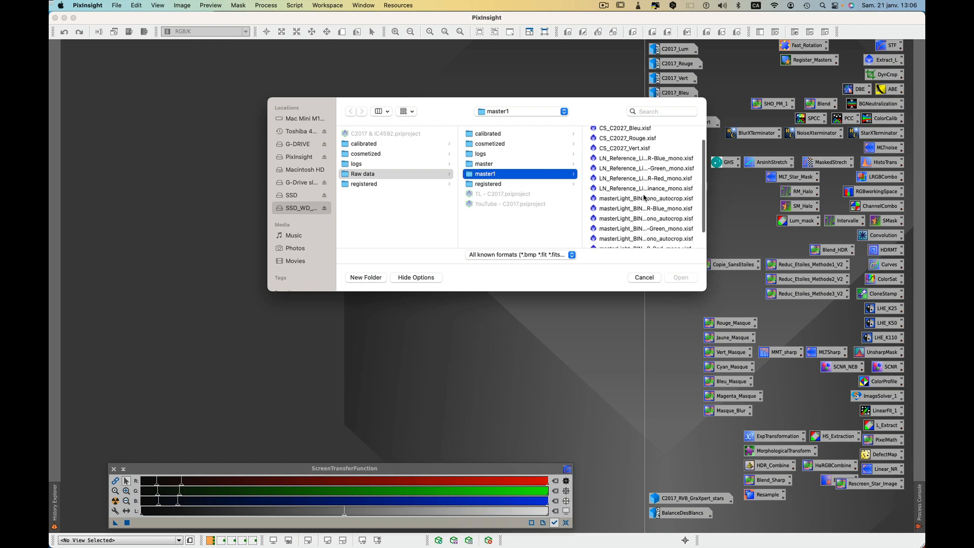
pyautogui.click(484, 164)
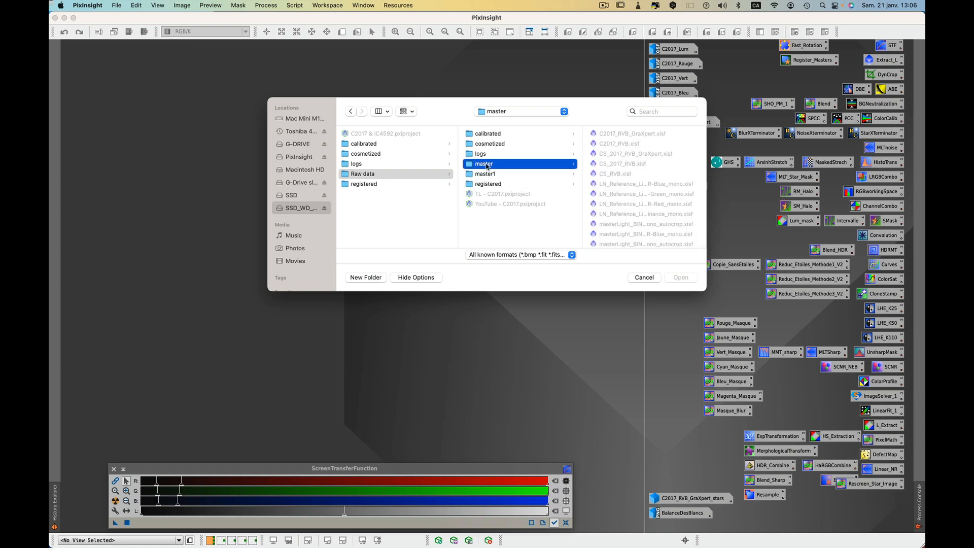
pyautogui.click(651, 154)
pyautogui.click(690, 278)
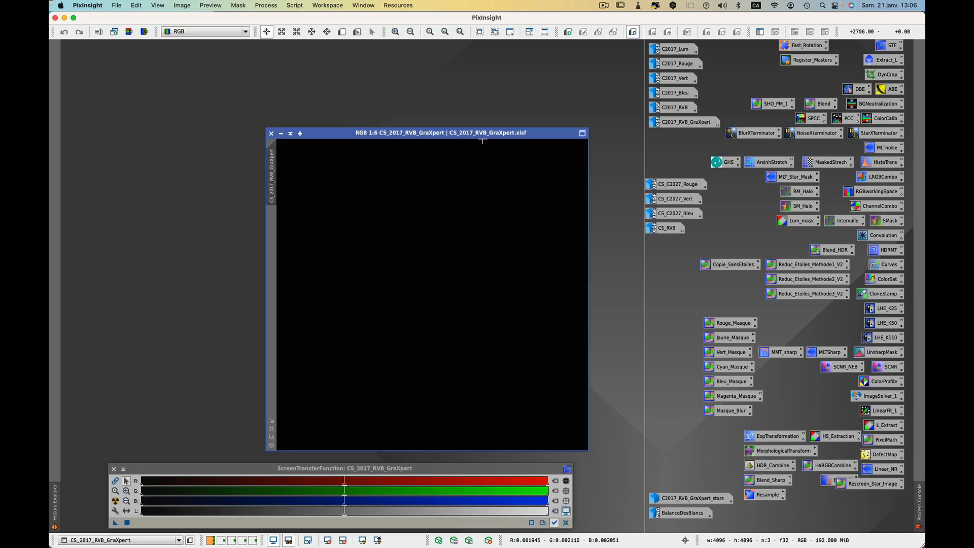
# Reposition the CS_2017_RVB_GraXpert window near the workspace's upper left and apply a boosted auto-stretch to its display
pyautogui.moveTo(480, 135); pyautogui.dragTo(398, 68)
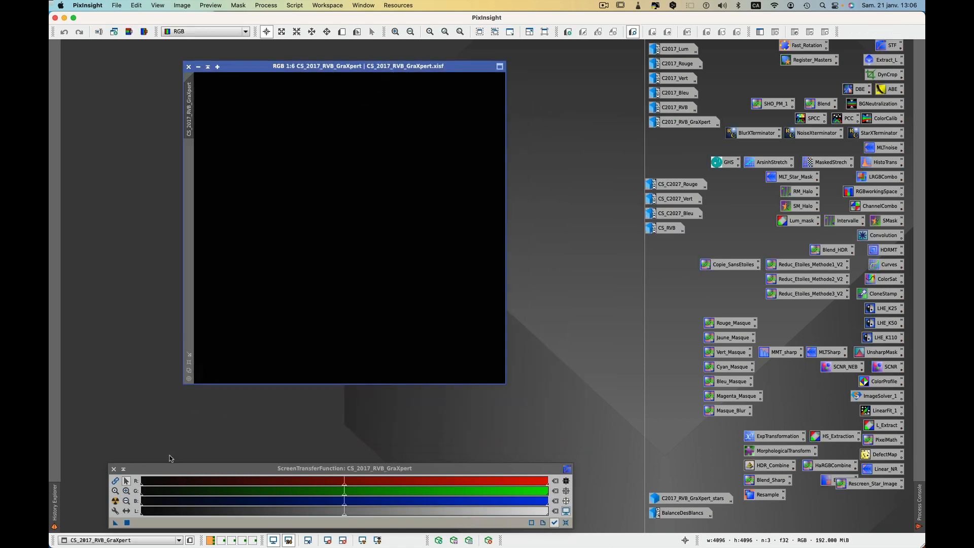
pyautogui.click(116, 502)
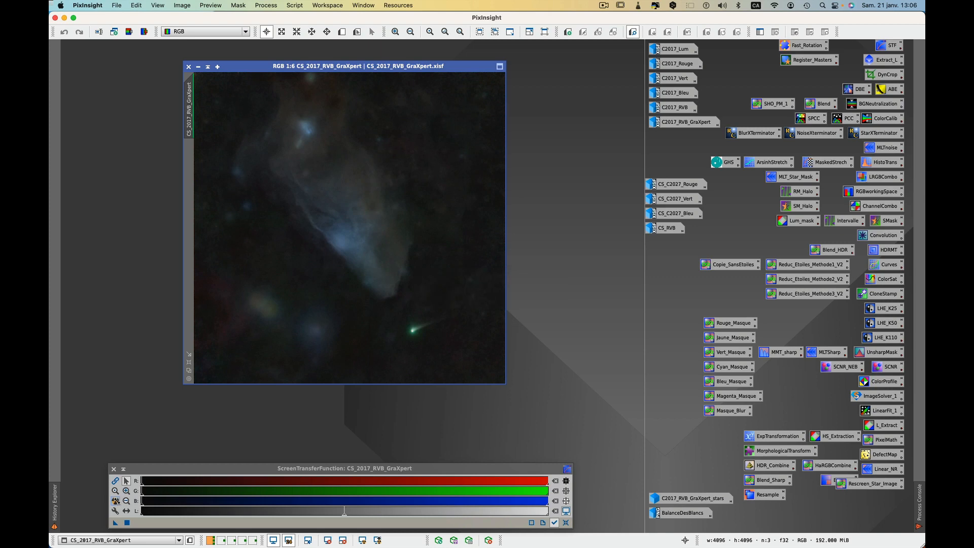
pyautogui.keyDown('ctrl'); pyautogui.click(116, 501); pyautogui.keyUp('ctrl')
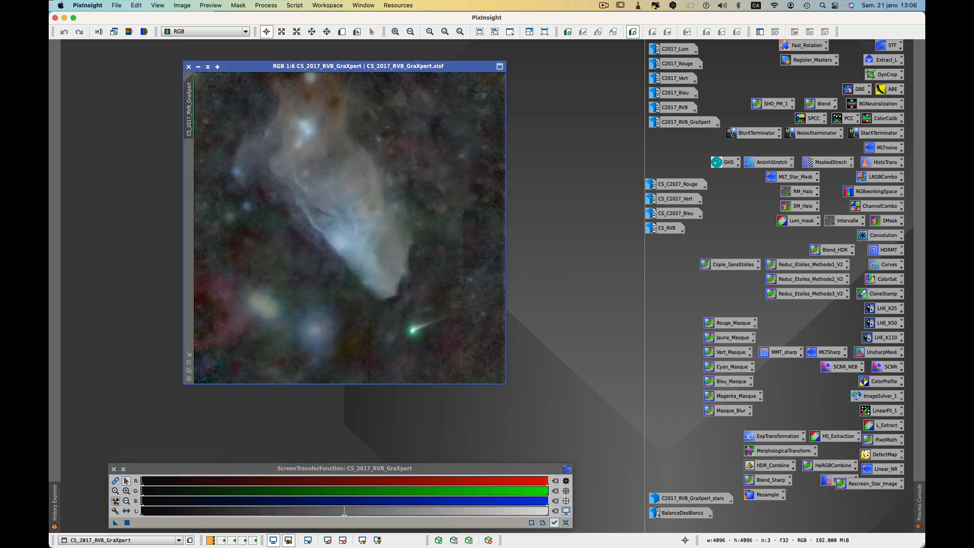
# Apply a standard auto-stretch to the CS_2017_RVB_GraXpert display, then restore CS_RVB from its icon and auto-stretch it too
pyautogui.click(116, 500)
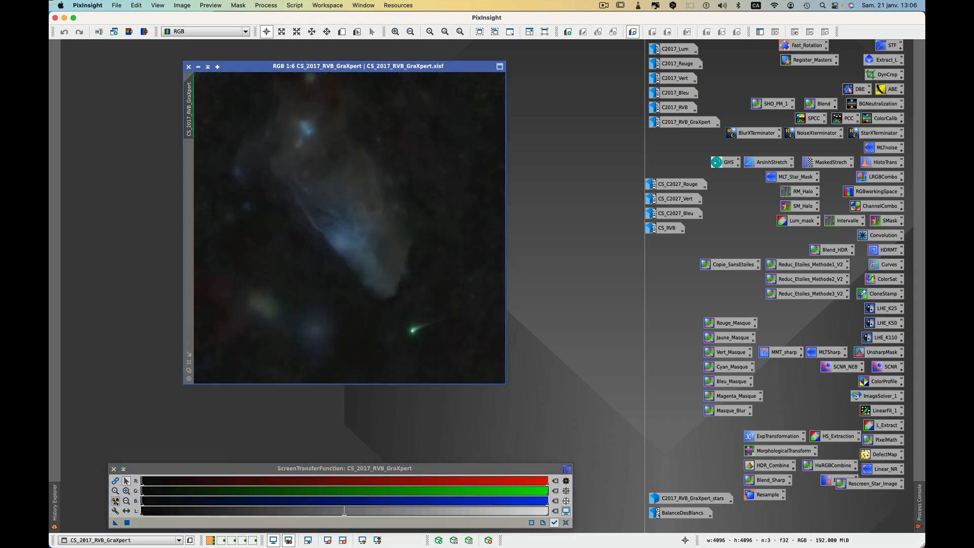
pyautogui.doubleClick(667, 229)
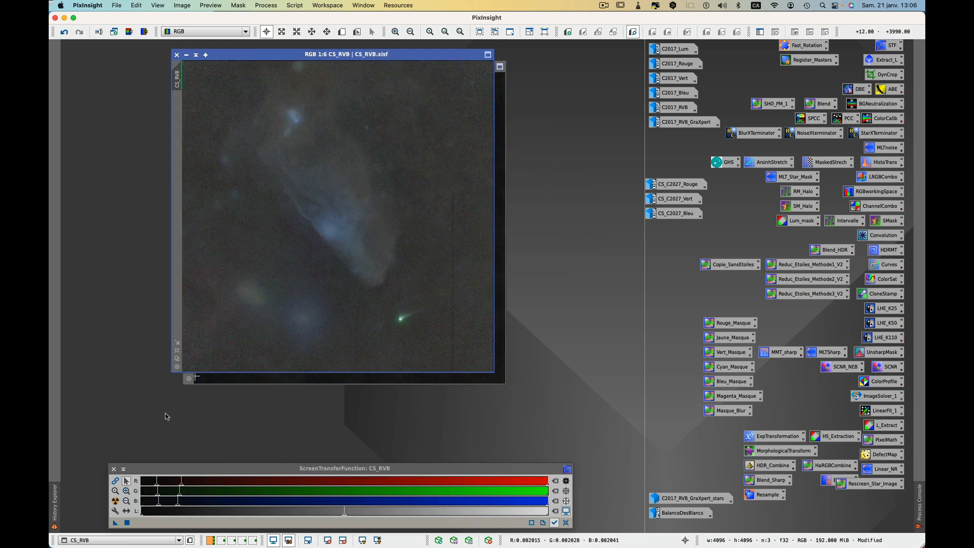
pyautogui.click(115, 500)
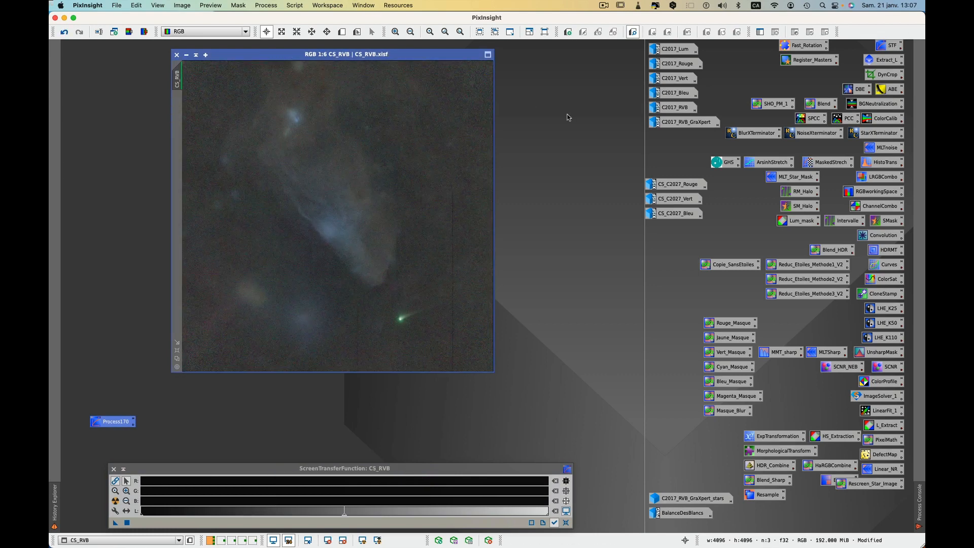
# Compare CS_RVB with CS_2017_RVB_GraXpert by switching back and forth between the two overlapping images
pyautogui.hotkey('ctrl', 'Tab')
pyautogui.hotkey('ctrl', 'Tab')
pyautogui.hotkey('ctrl', 'Tab')
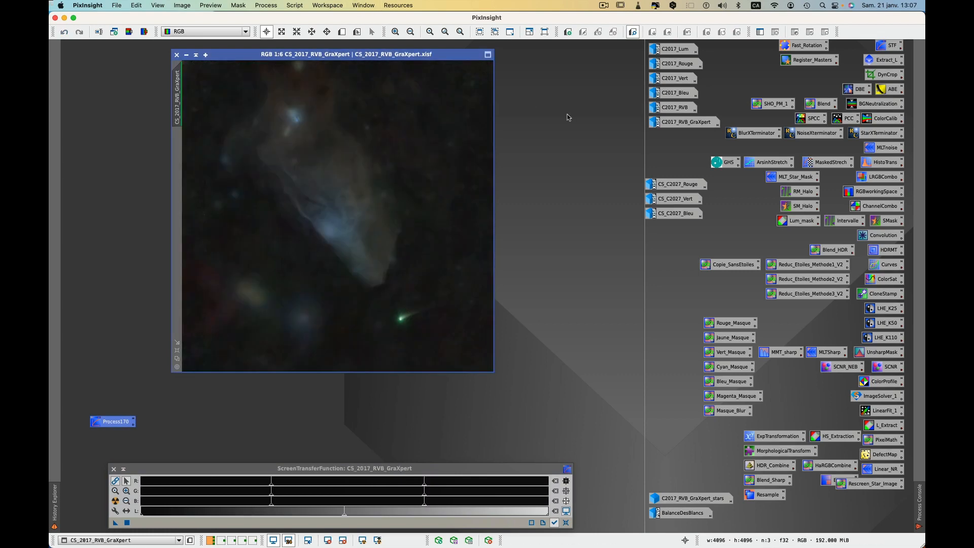
pyautogui.hotkey('ctrl', 'Tab')
pyautogui.hotkey('ctrl', 'Tab')
pyautogui.hotkey('ctrl', 'Tab')
pyautogui.hotkey('ctrl', 'Tab')
pyautogui.hotkey('ctrl', 'Tab')
pyautogui.hotkey('ctrl', 'Tab')
pyautogui.hotkey('ctrl', 'Tab')
pyautogui.hotkey('ctrl', 'Tab')
# Separate the two image windows, iconize CS_RVB and delete the stray Process170 icon
pyautogui.moveTo(438, 57); pyautogui.dragTo(392, 71)
pyautogui.click(391, 59)
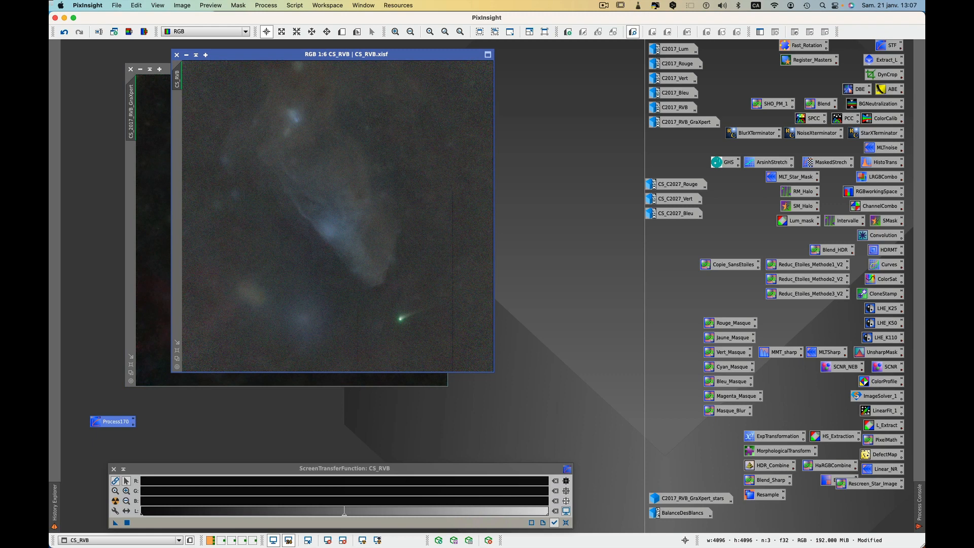
pyautogui.click(187, 55)
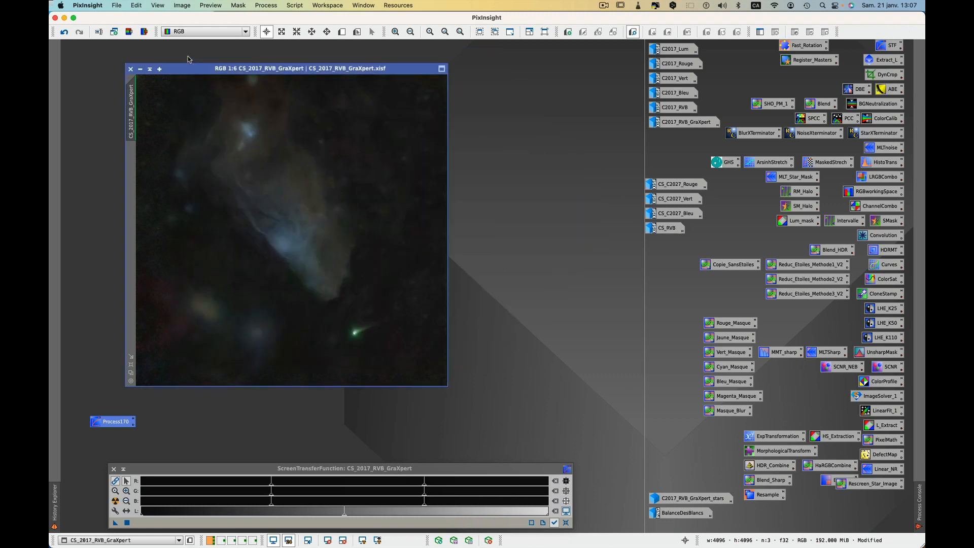
pyautogui.rightClick(107, 422)
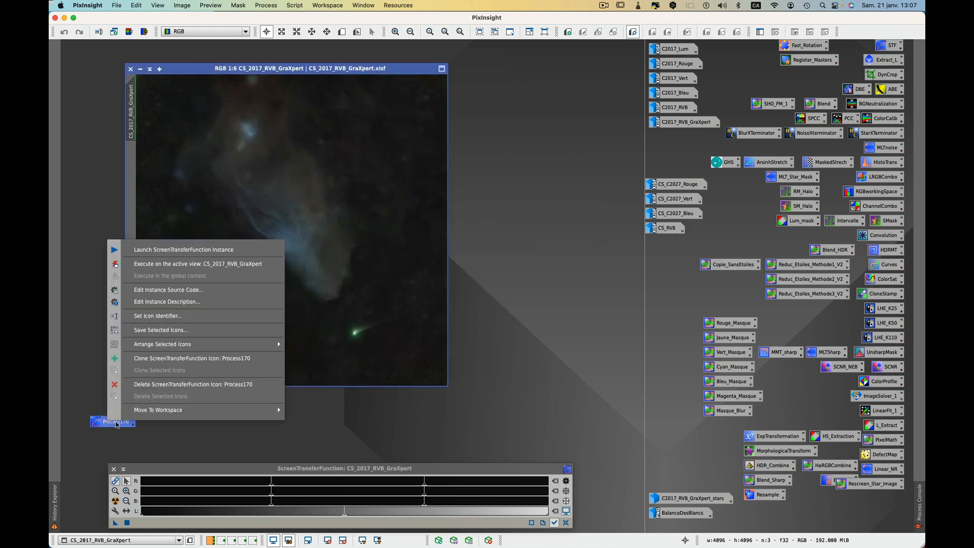
pyautogui.click(168, 381)
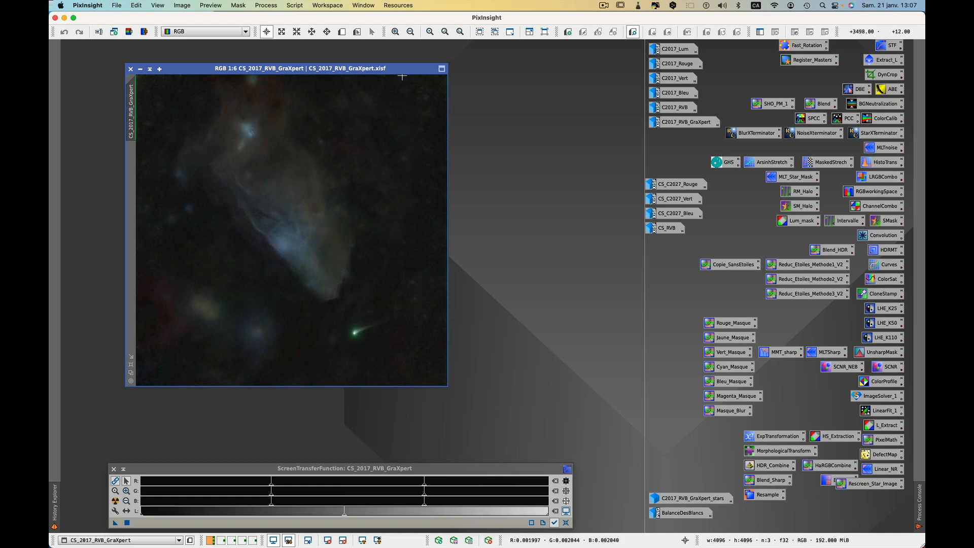
# Compare linked and unlinked RGB channel auto-stretches on the CS_2017_RVB_GraXpert display
pyautogui.click(117, 479)
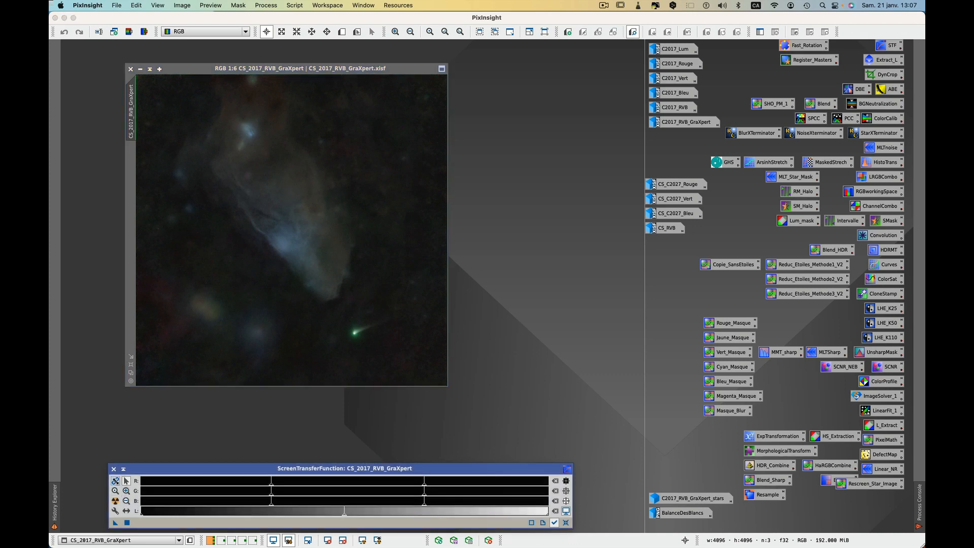
pyautogui.click(115, 501)
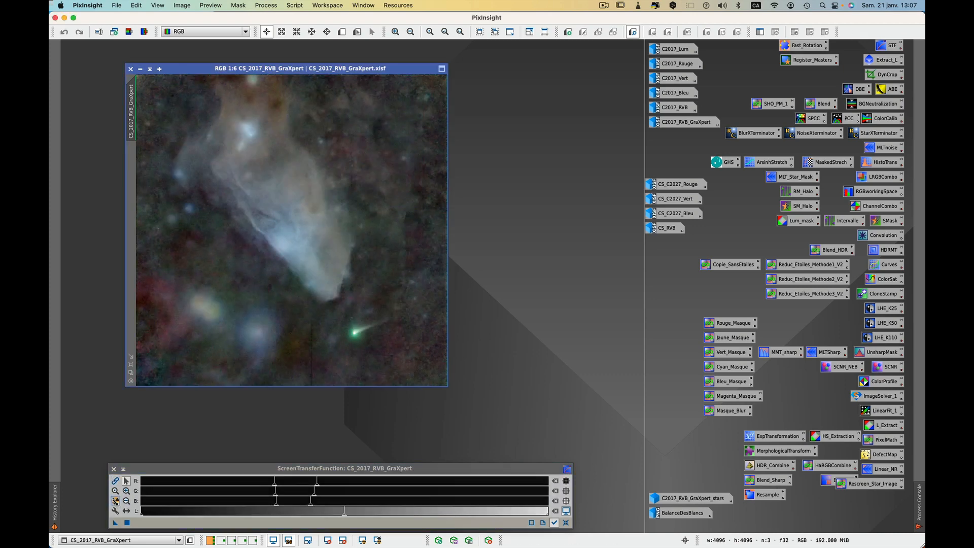
pyautogui.click(116, 501)
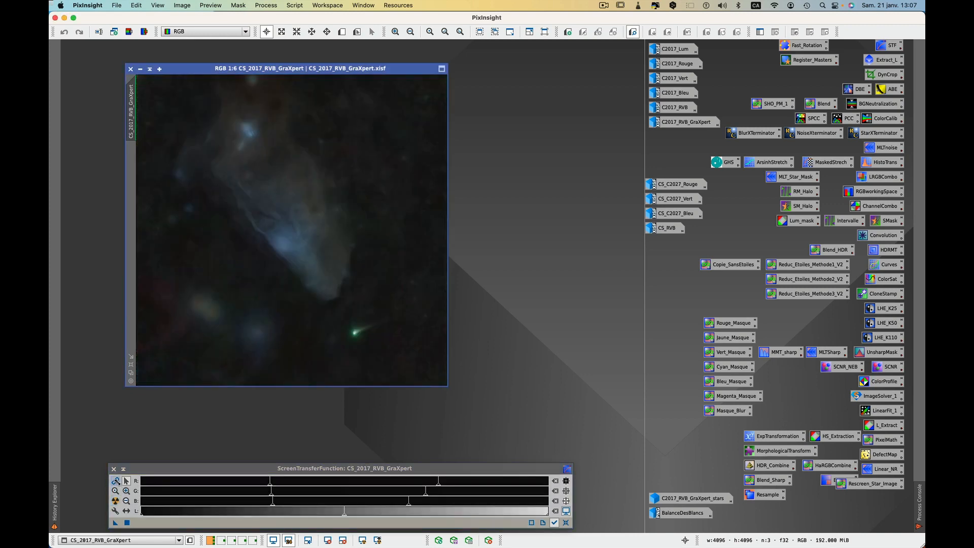
pyautogui.click(117, 480)
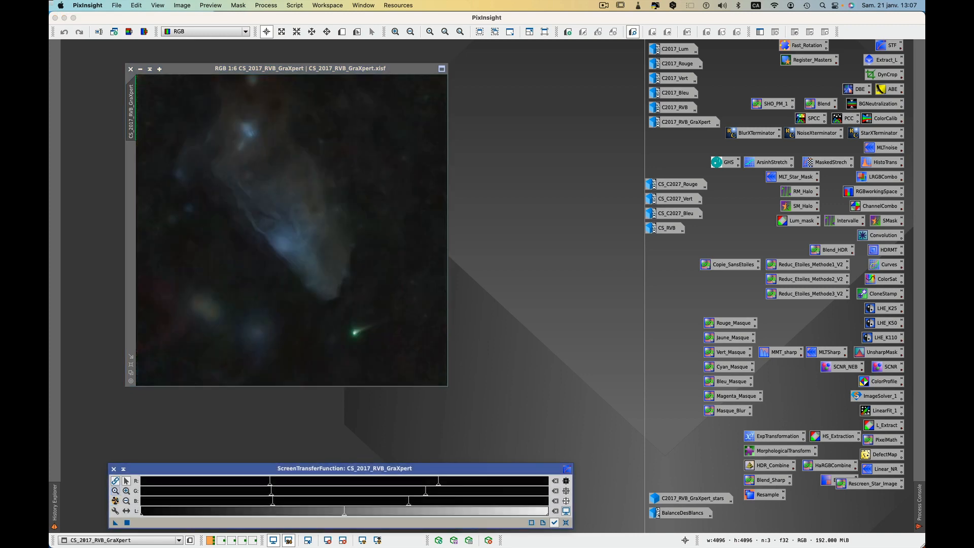
pyautogui.click(116, 500)
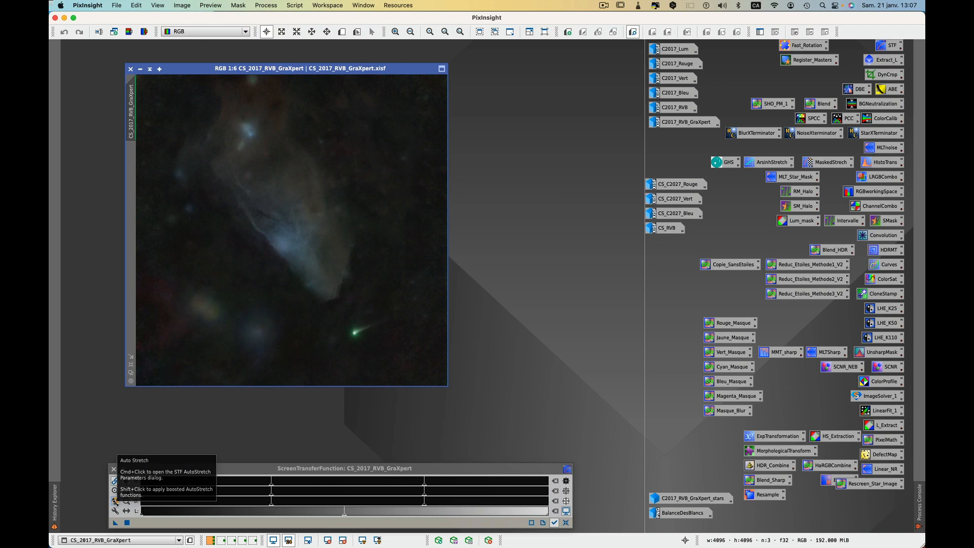
pyautogui.click(116, 501)
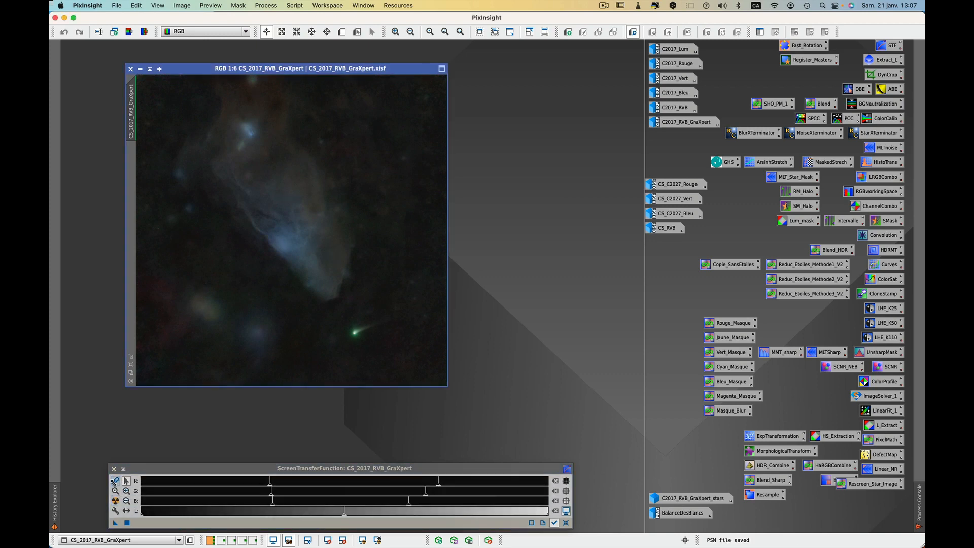
pyautogui.click(115, 481)
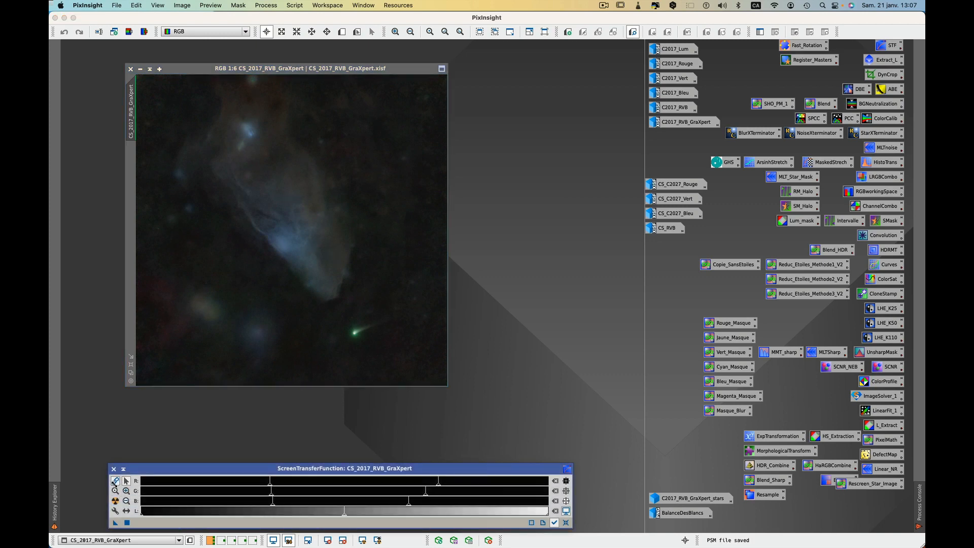
# Send the CS_2017_RVB_GraXpert window to the NarrowBand workspace and switch to that workspace
pyautogui.rightClick(383, 72)
pyautogui.moveTo(416, 87)
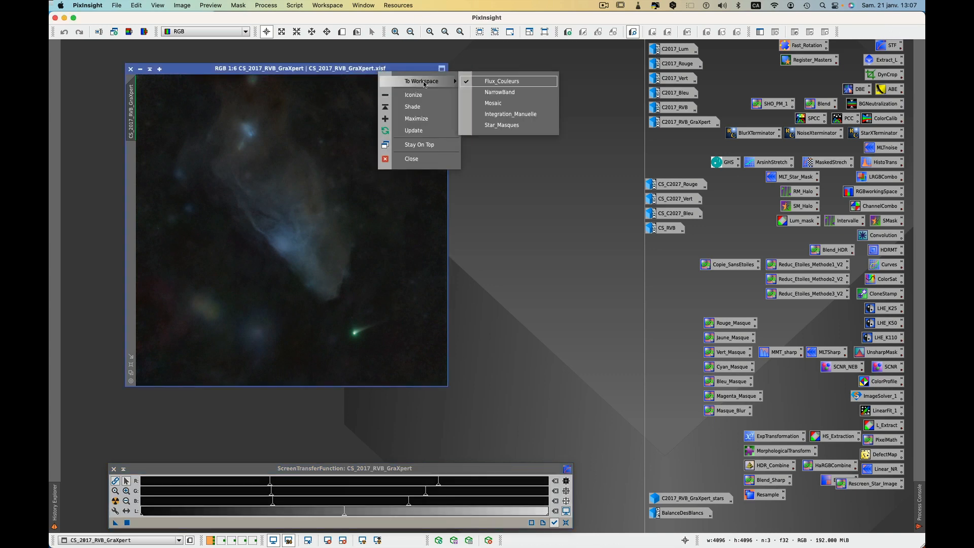
pyautogui.click(474, 93)
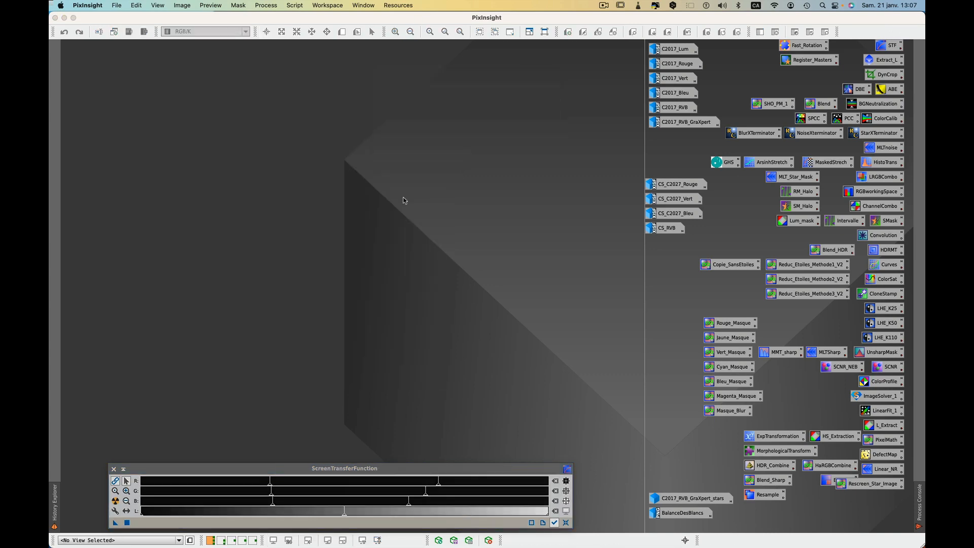
pyautogui.click(221, 540)
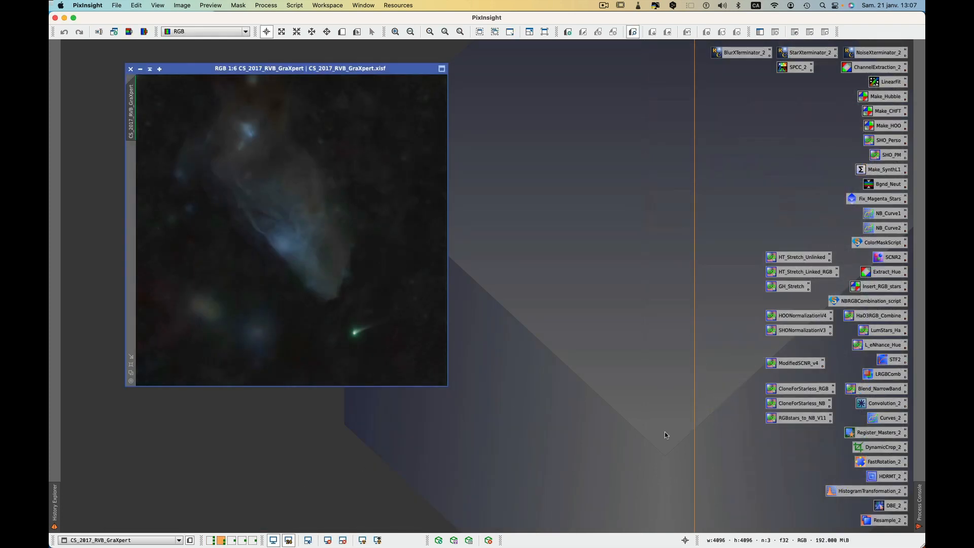
# Reset the display stretch of CS_2017_RVB_GraXpert and apply the HT_Stretch_Linked_RGB process icon to the image
pyautogui.click(328, 539)
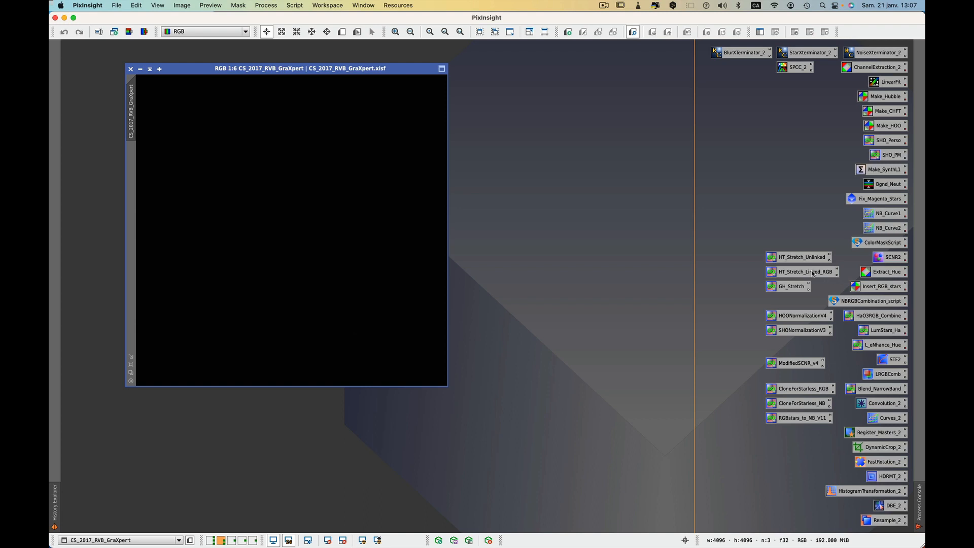
pyautogui.moveTo(772, 271); pyautogui.dragTo(403, 223)
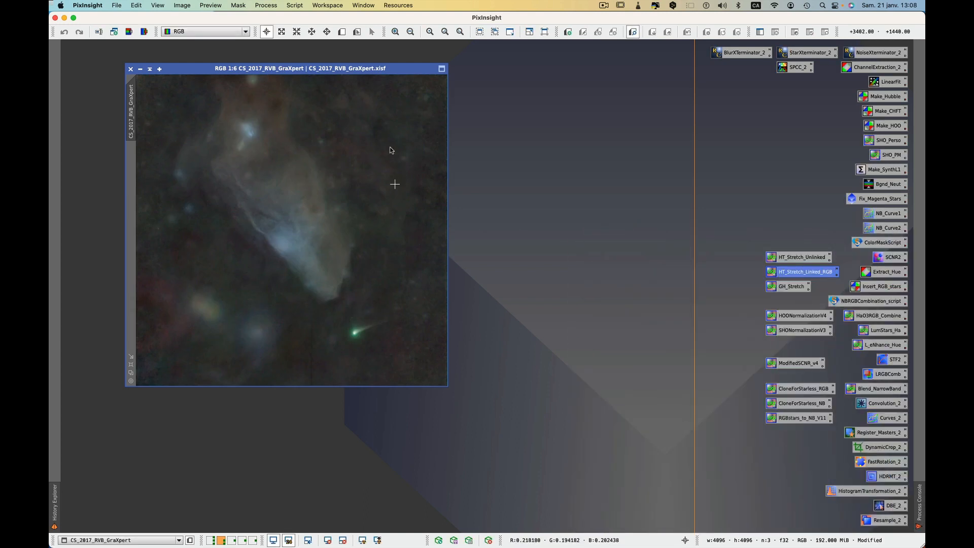
# Send the stretched CS_2017_RVB_GraXpert window back to the Flux_Couleurs workspace, switch there and adjust the window's position slightly
pyautogui.rightClick(399, 74)
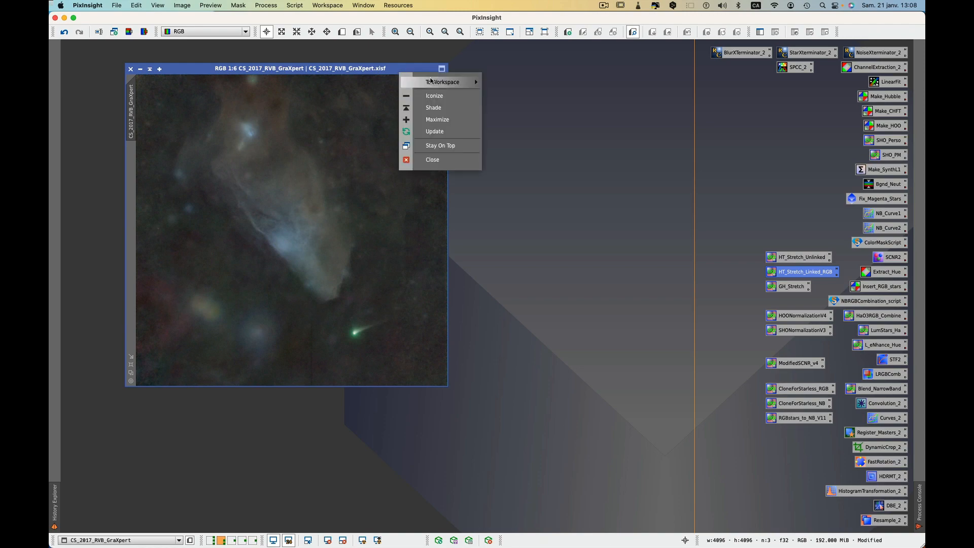
pyautogui.moveTo(439, 86)
pyautogui.click(507, 82)
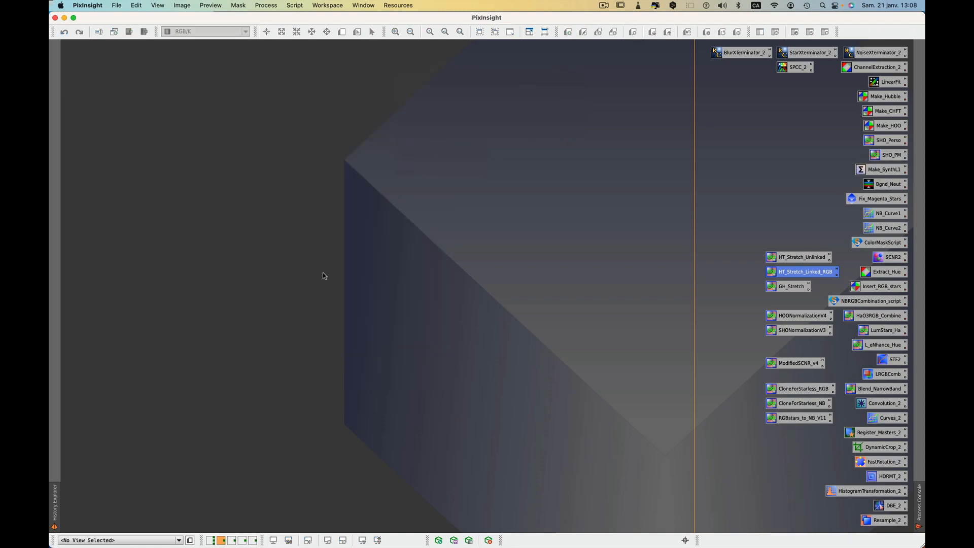
pyautogui.click(210, 540)
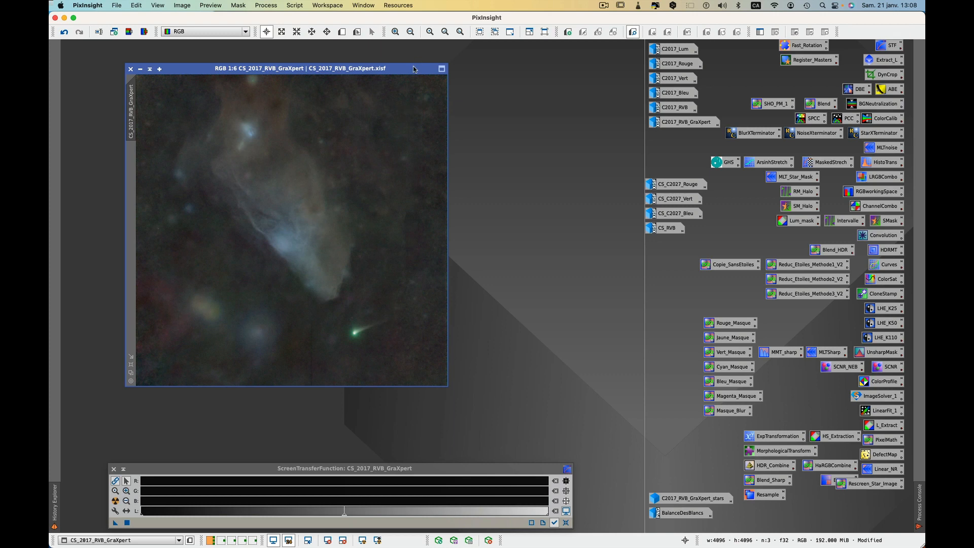
pyautogui.moveTo(413, 69); pyautogui.dragTo(419, 65)
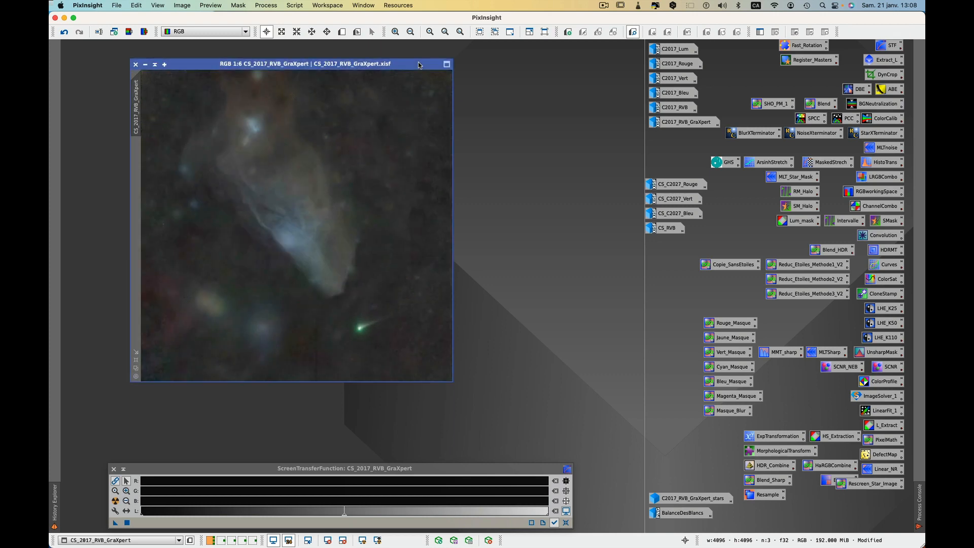
# Check the colour calibration step in Traitement de Comète_v2.pdf, then return to PixInsight and open BalanceDesBlancs beside the comet image
pyautogui.press('super+Tab')
pyautogui.press('super+Tab')
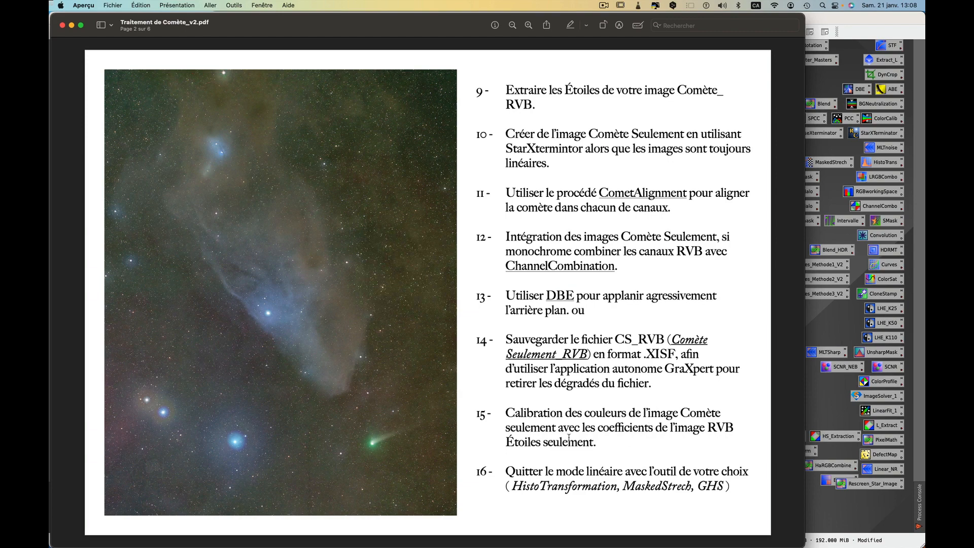
pyautogui.press('super+Tab')
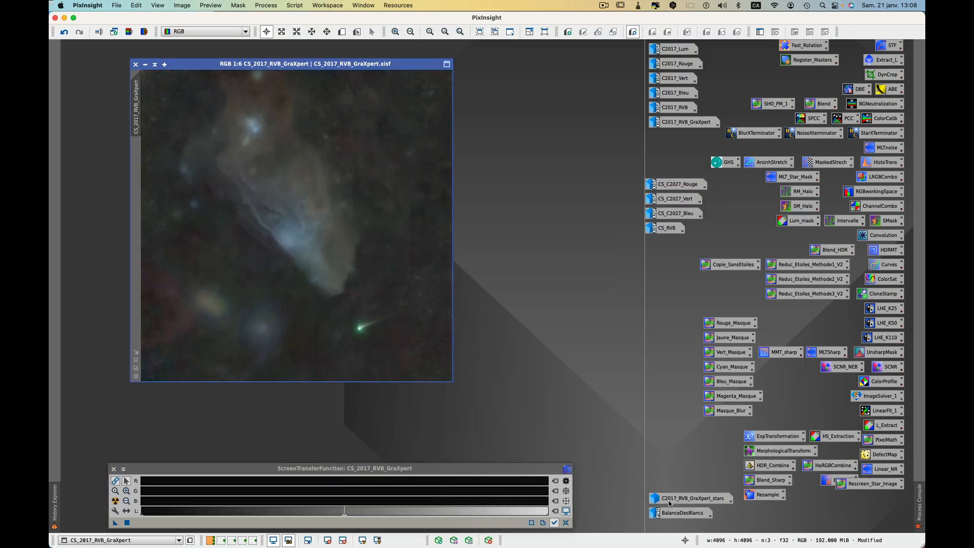
pyautogui.click(685, 514)
pyautogui.doubleClick(686, 514)
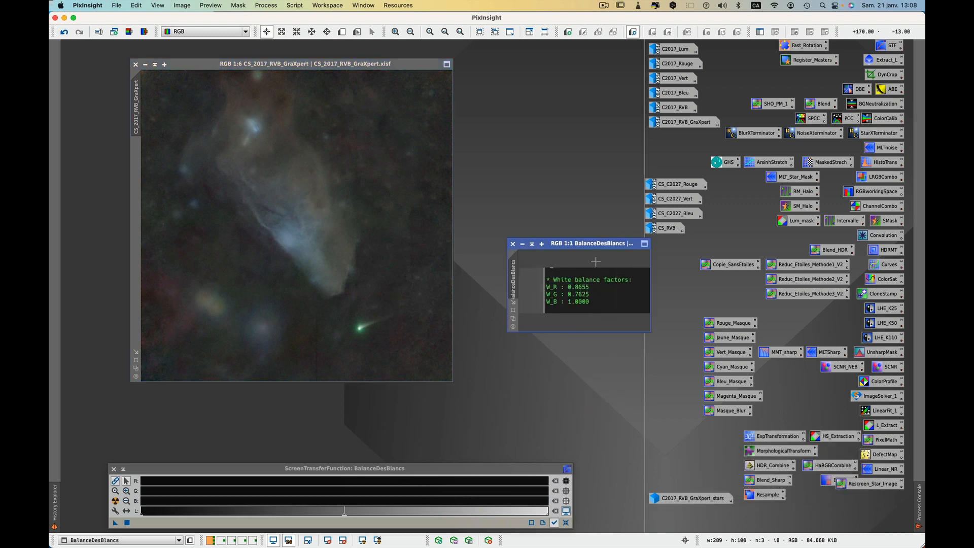
pyautogui.moveTo(596, 246); pyautogui.dragTo(569, 67)
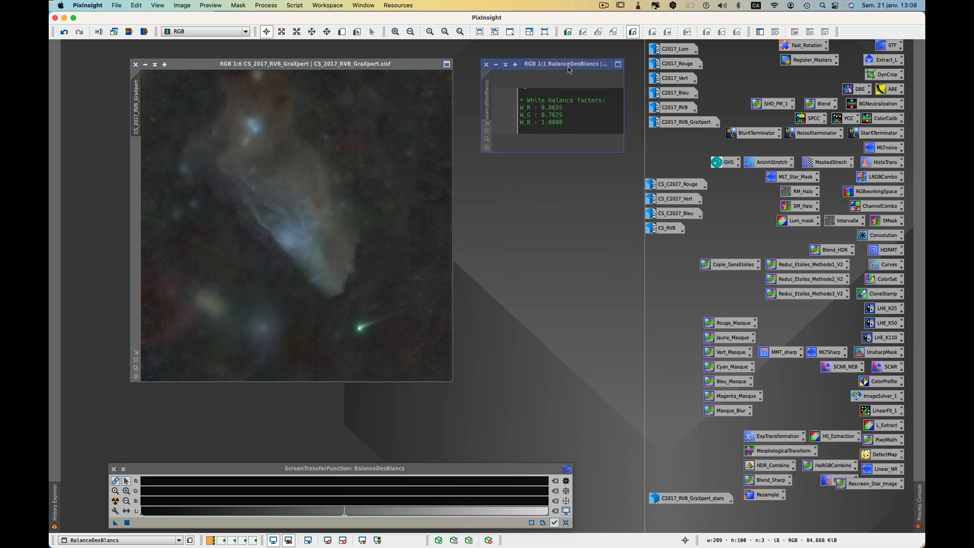
# Apply RGBWorkingSpace with luminance coefficients red 0.8655, green 0.7625 and blue 1.0 to CS_2017_RVB_GraXpert, close it and iconize BalanceDesBlancs
pyautogui.doubleClick(874, 194)
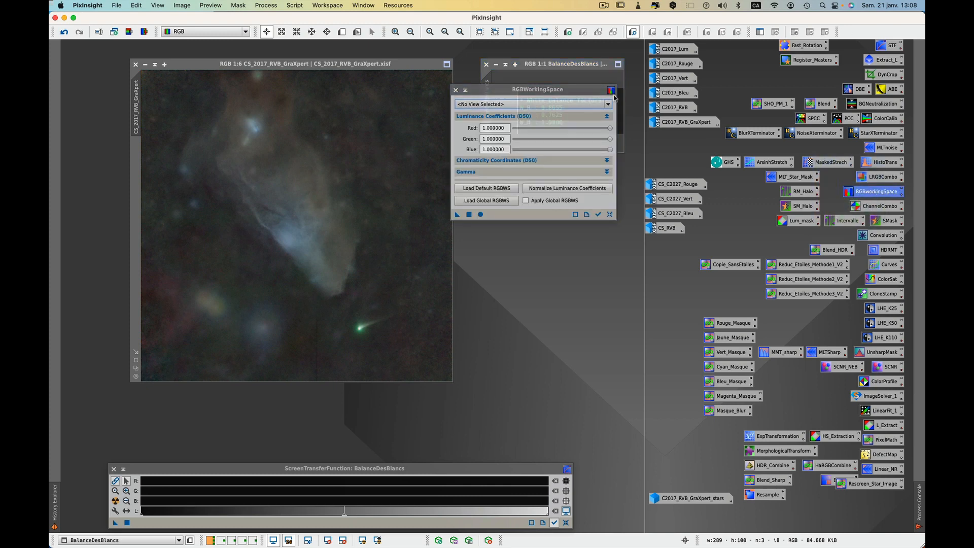
pyautogui.moveTo(595, 97); pyautogui.dragTo(611, 201)
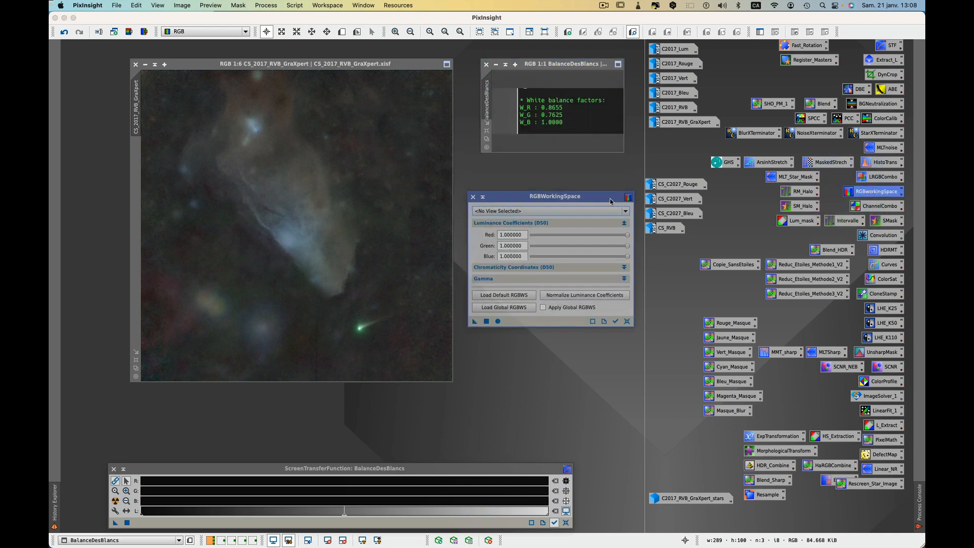
pyautogui.doubleClick(521, 235)
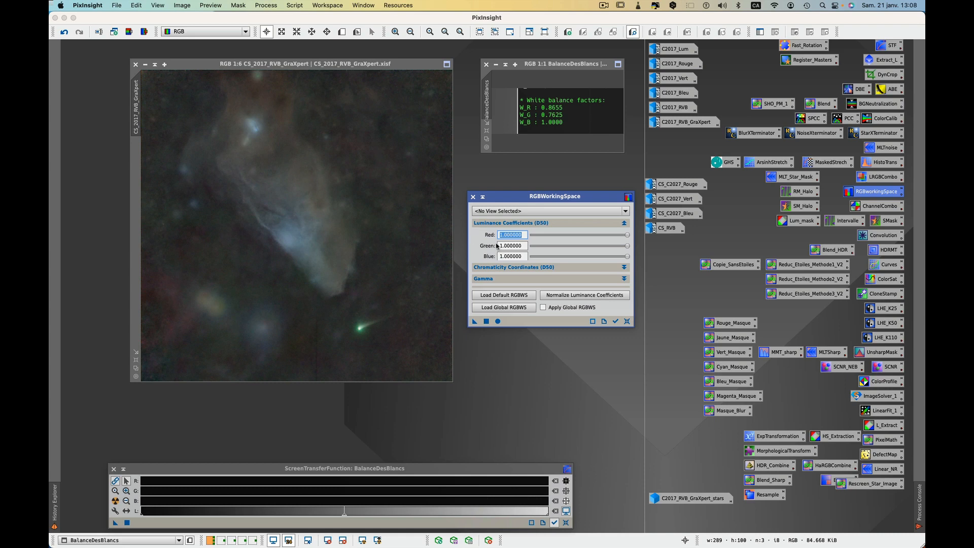
pyautogui.write('0.8655')
pyautogui.press('Tab')
pyautogui.write('0.7625')
pyautogui.press('Tab')
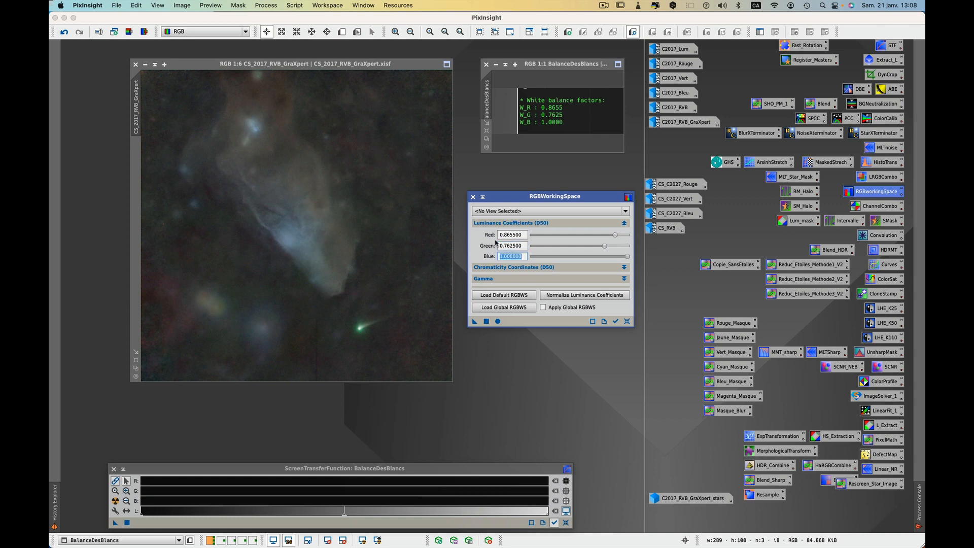
pyautogui.moveTo(474, 321); pyautogui.dragTo(378, 293)
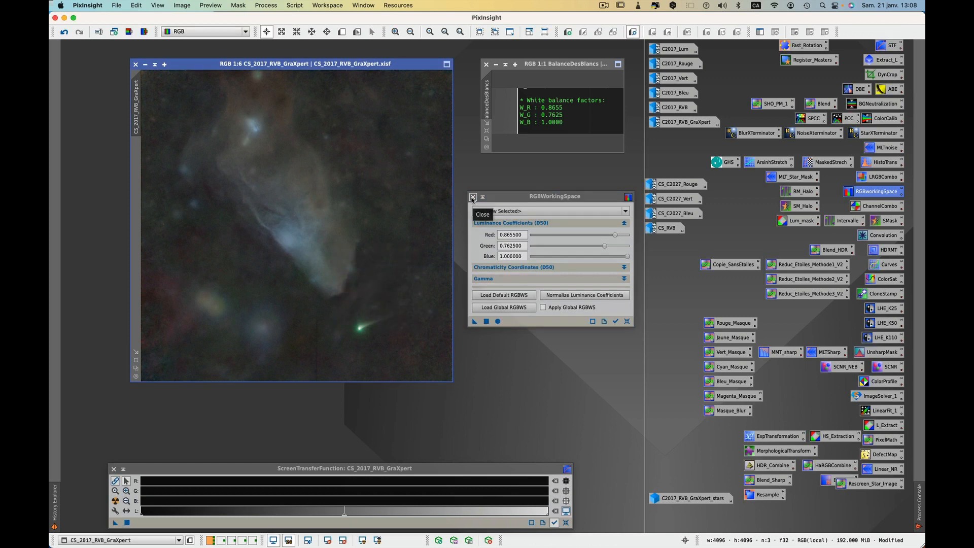
pyautogui.click(472, 197)
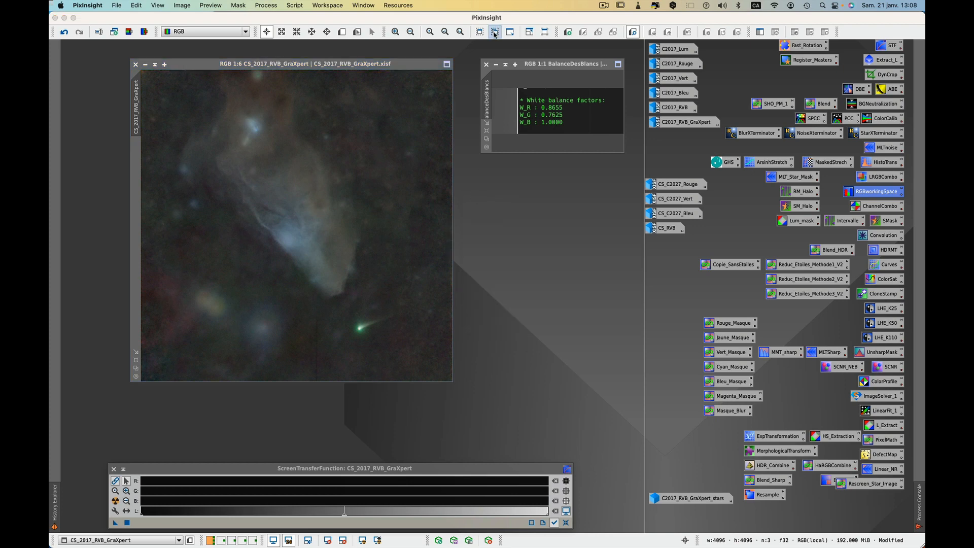
pyautogui.click(495, 65)
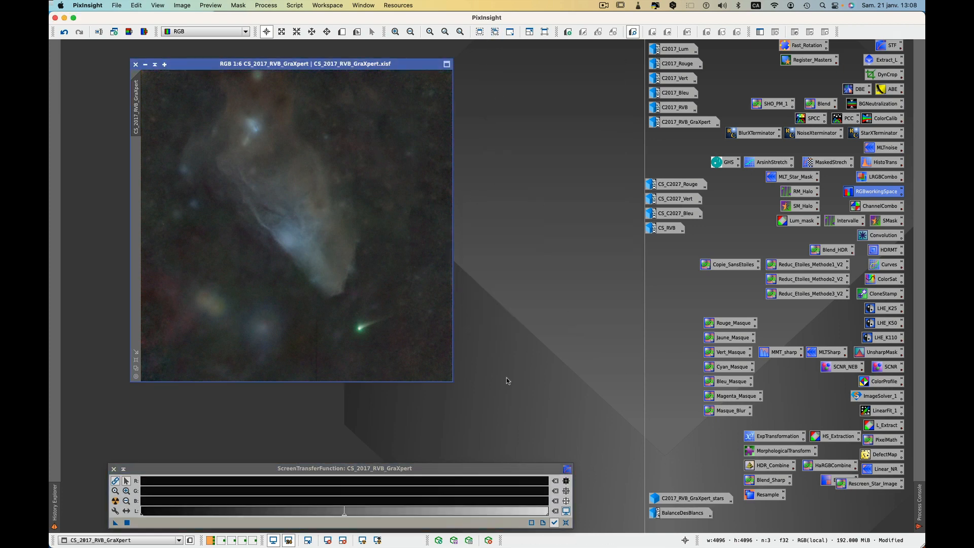
# Move the Rescreen_Star_Image process icon clear of the Binarize icon, open its PixelMath process and place the window beside the comet image
pyautogui.moveTo(688, 517)
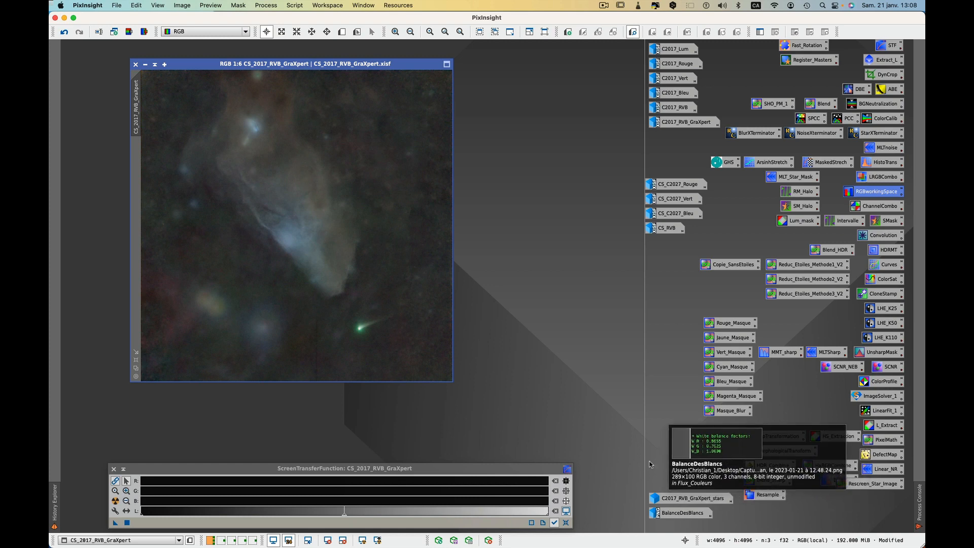
pyautogui.click(876, 488)
pyautogui.moveTo(877, 491); pyautogui.dragTo(876, 502)
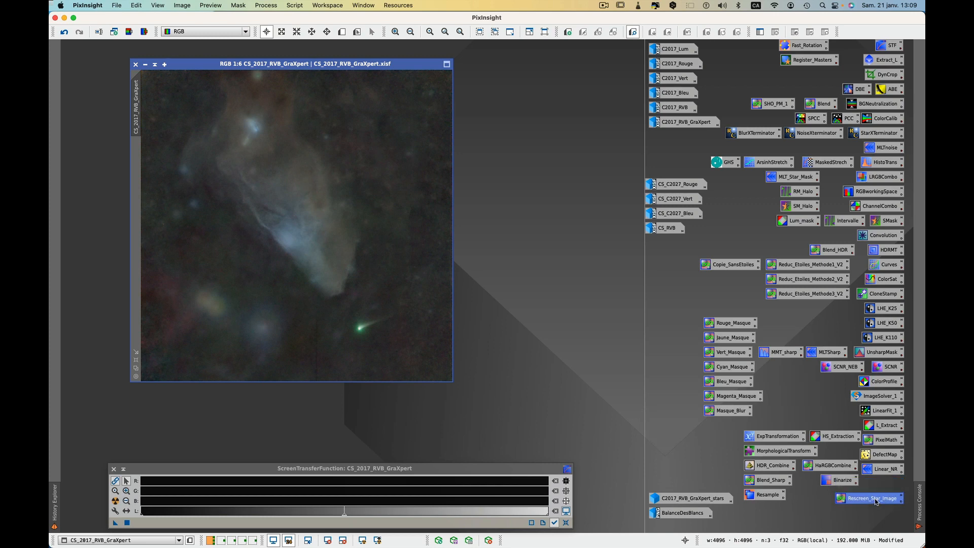
pyautogui.doubleClick(876, 501)
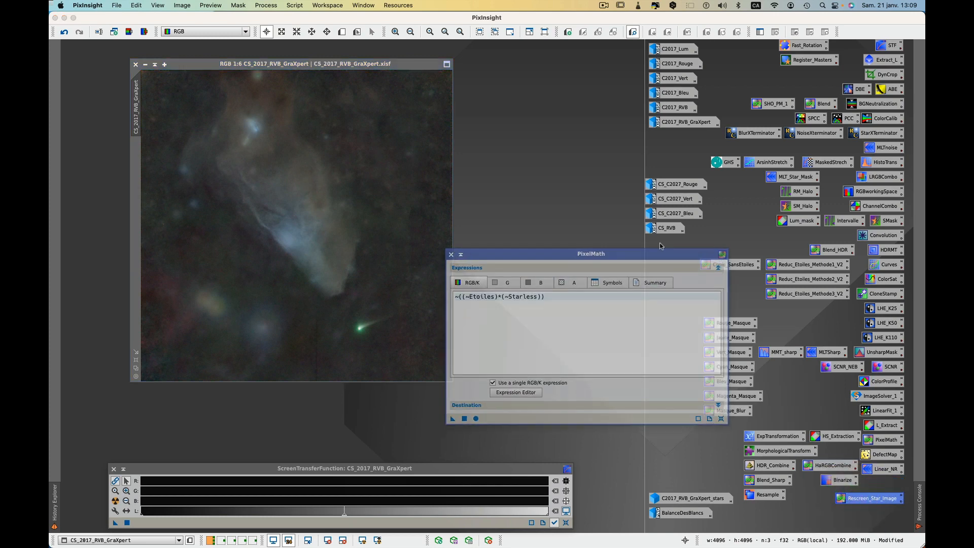
pyautogui.moveTo(659, 260); pyautogui.dragTo(693, 89)
# Replace Etoiles with C2017_RVB_GraXpert_stars and Starless with CS_2017_RVB_GraXpert in the PixelMath expression, parse it and accept the edit
pyautogui.click(548, 222)
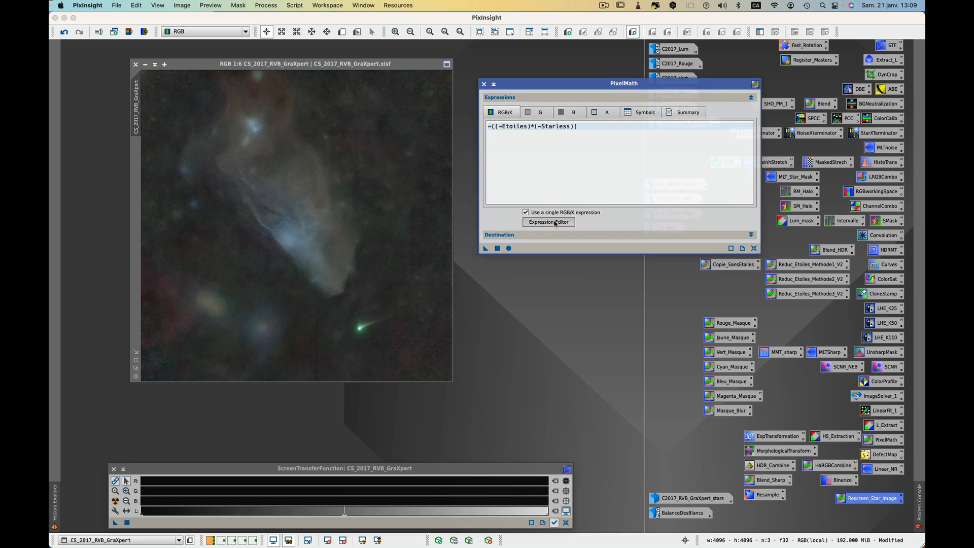
pyautogui.doubleClick(306, 142)
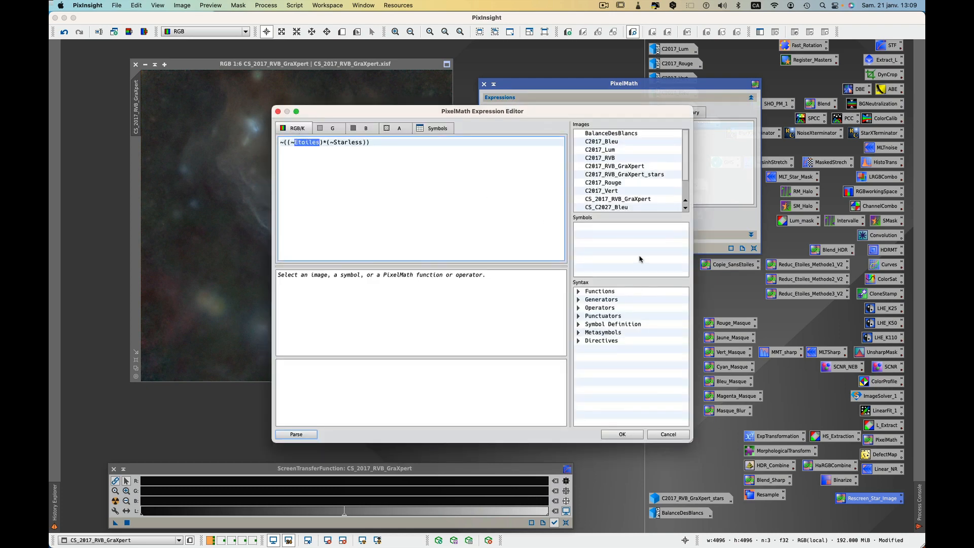
pyautogui.click(626, 178)
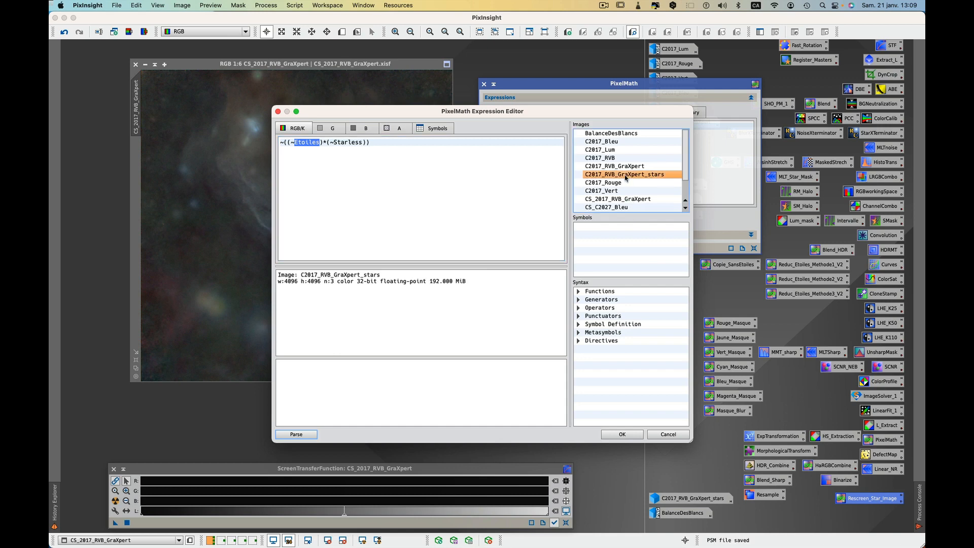
pyautogui.doubleClick(626, 175)
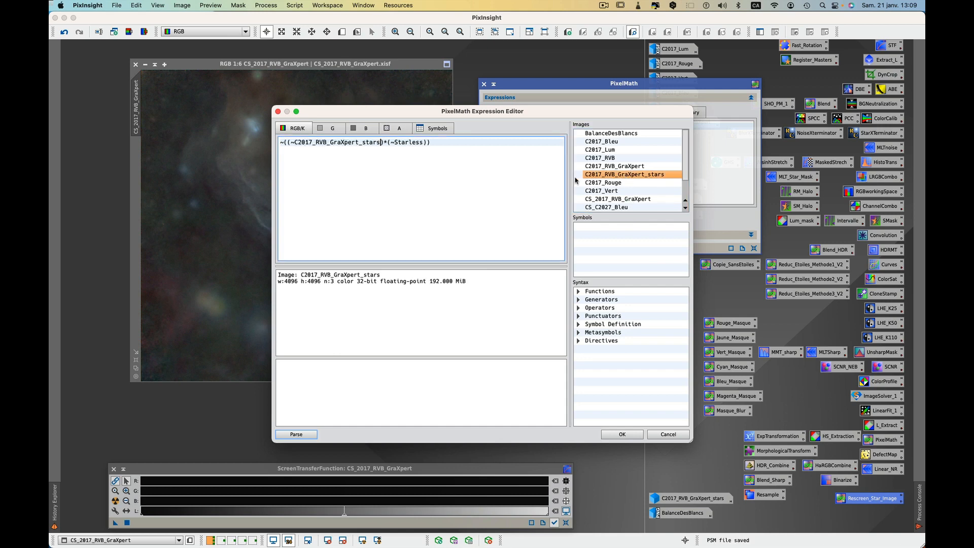
pyautogui.doubleClick(408, 143)
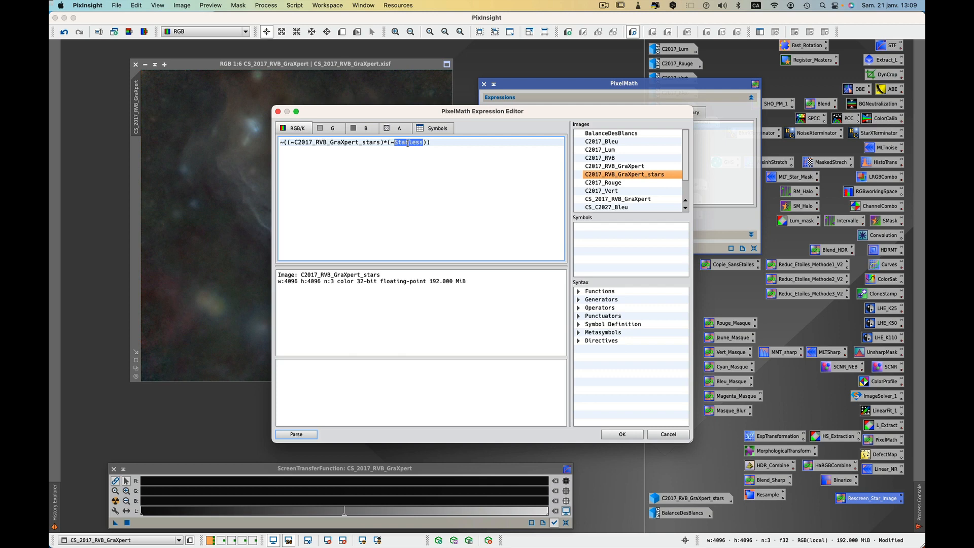
pyautogui.doubleClick(617, 199)
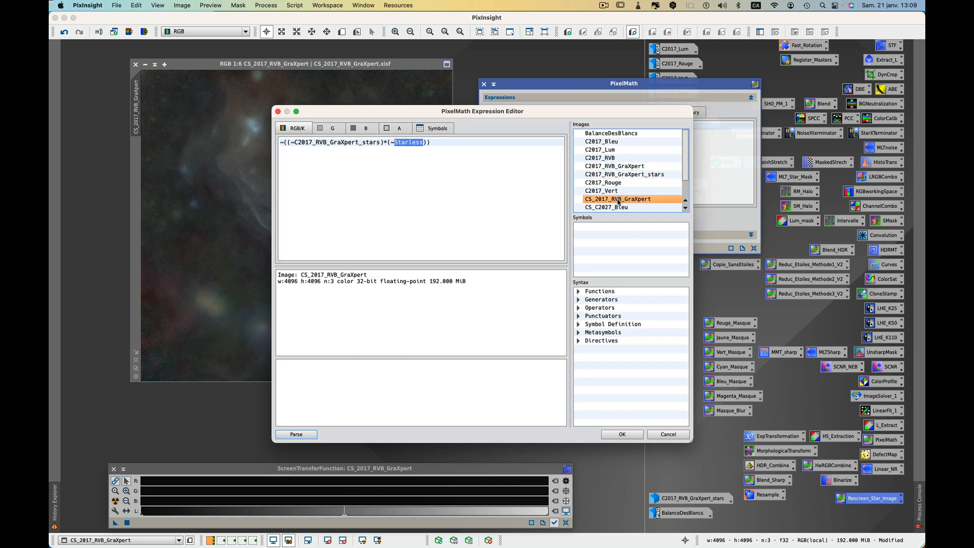
pyautogui.click(303, 435)
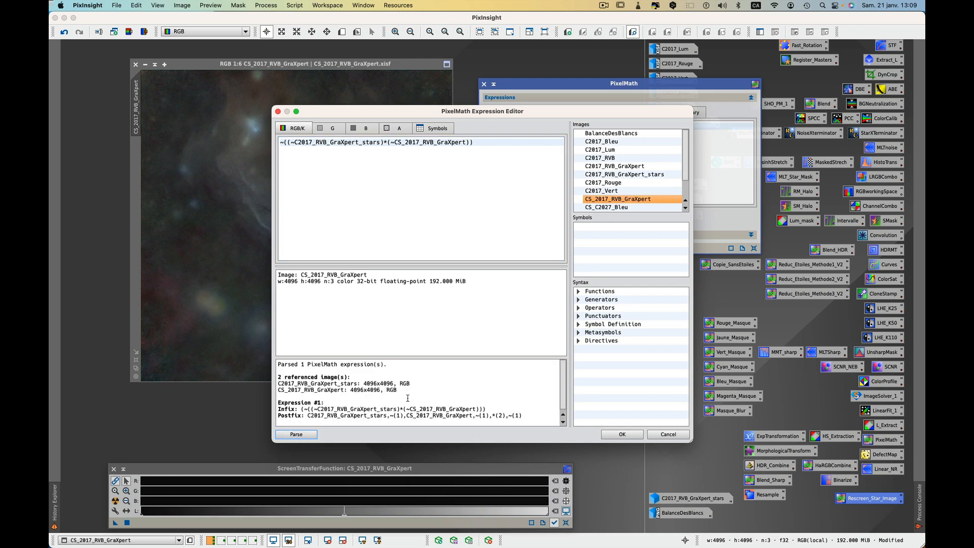
pyautogui.click(631, 434)
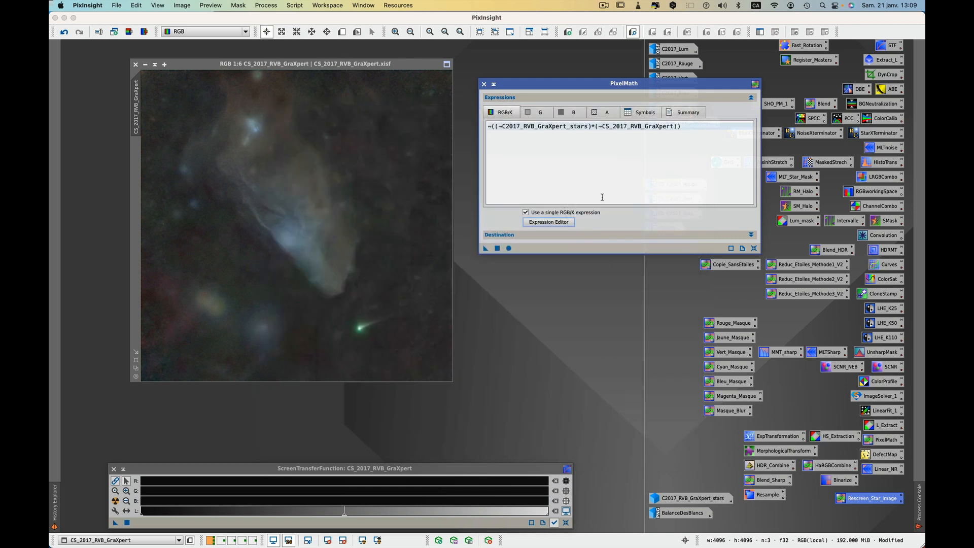
# Check the PixelMath destination settings, apply the star recombination expression to CS_2017_RVB_GraXpert and close PixelMath
pyautogui.click(750, 235)
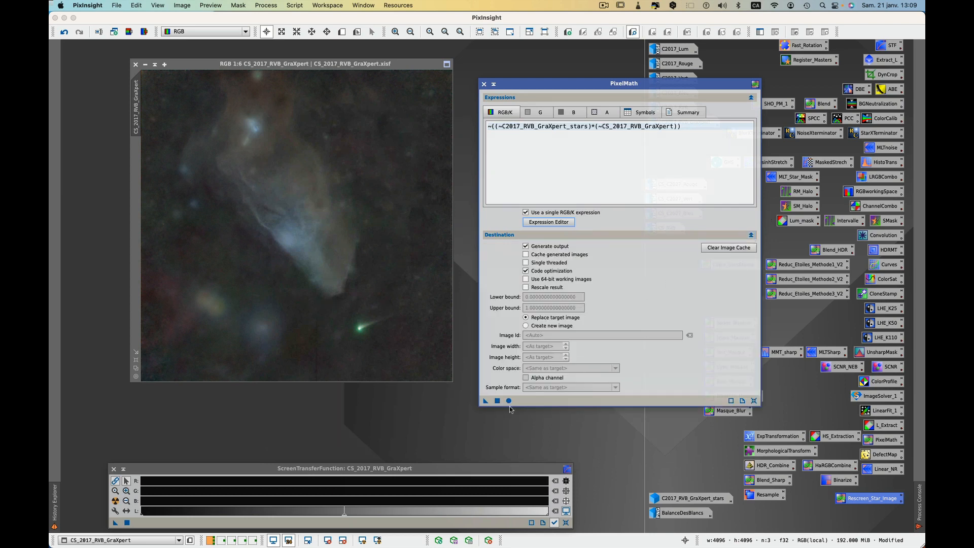
pyautogui.moveTo(485, 400); pyautogui.dragTo(381, 282)
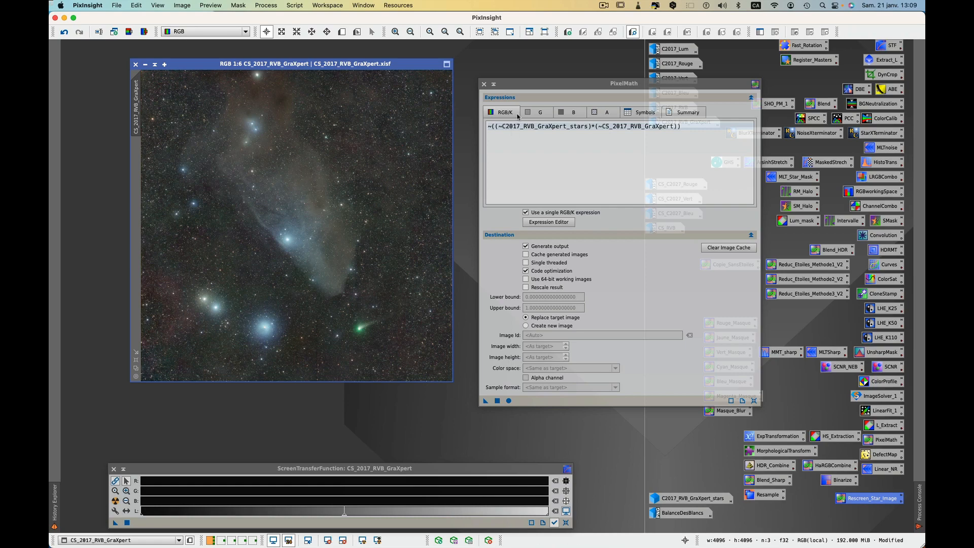
pyautogui.click(484, 83)
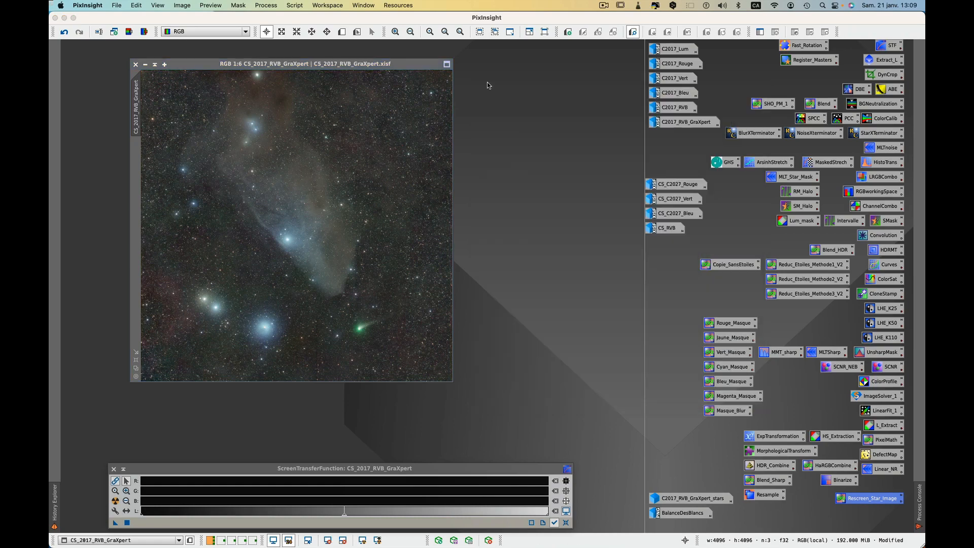